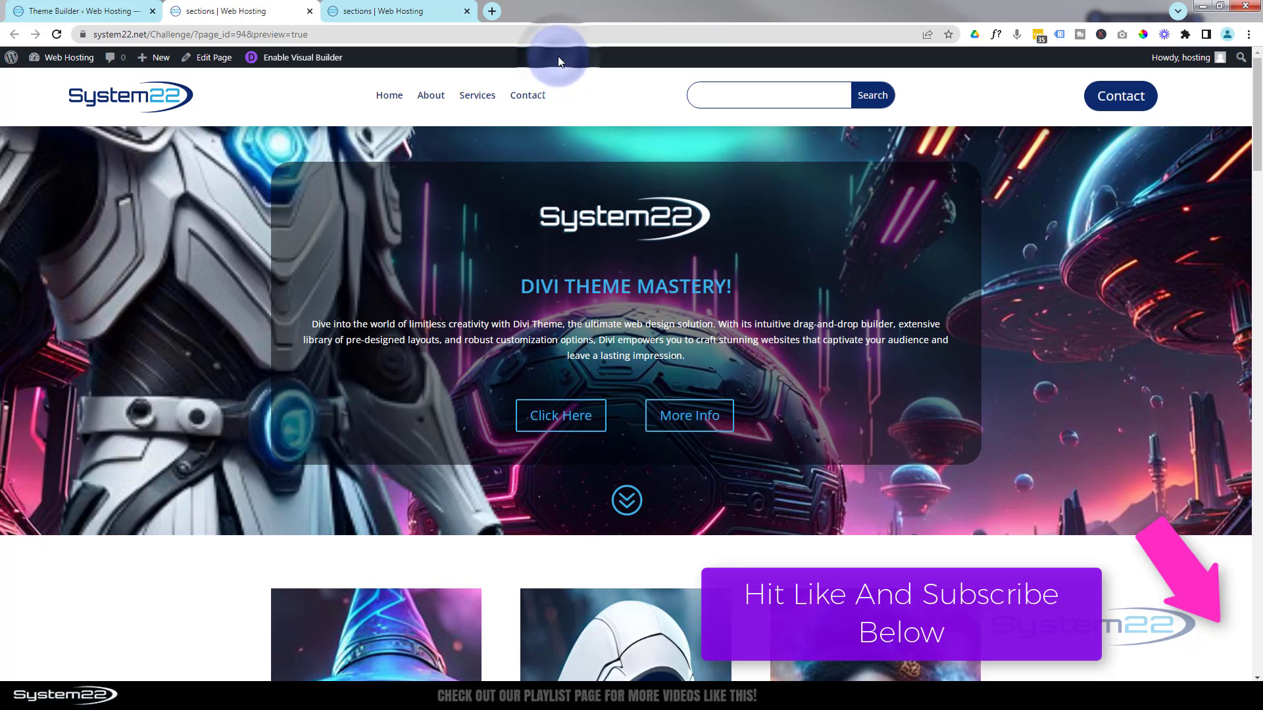
# Preview the finished page in the browser's device emulation as an iPad Air at 100% zoom
pyautogui.hotkey('ctrl', 'shift', 'i')
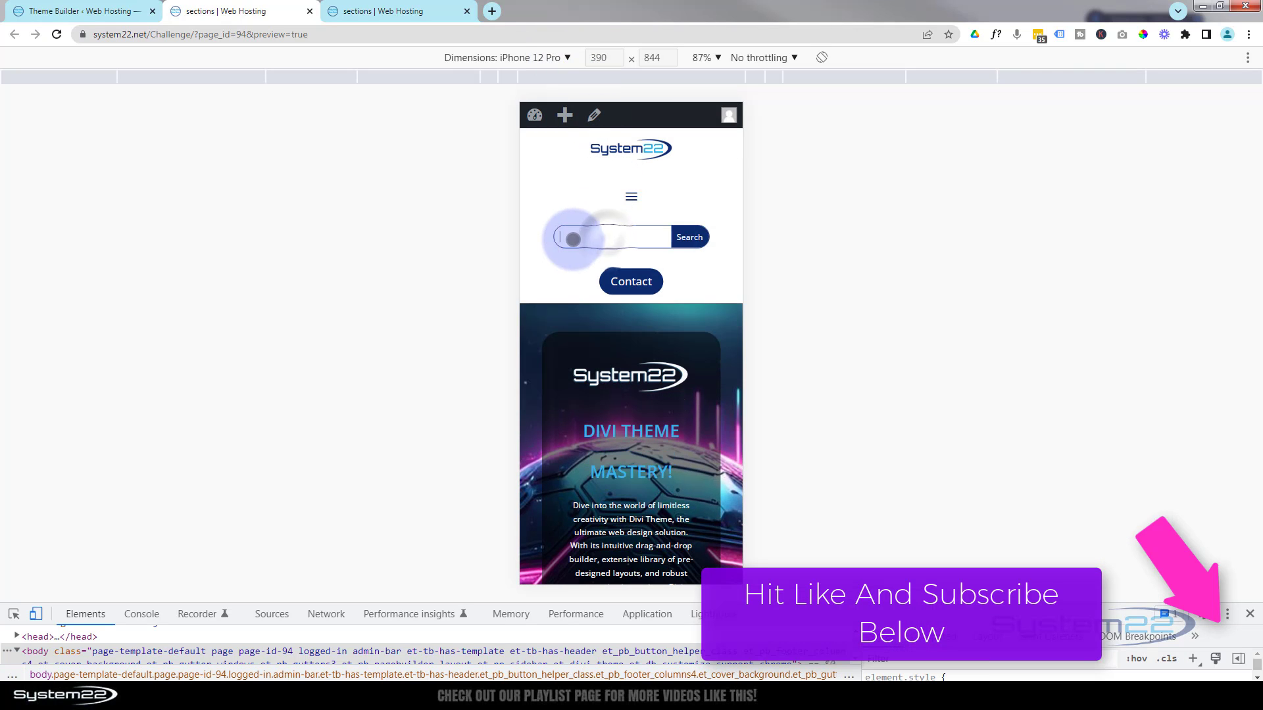
pyautogui.click(543, 57)
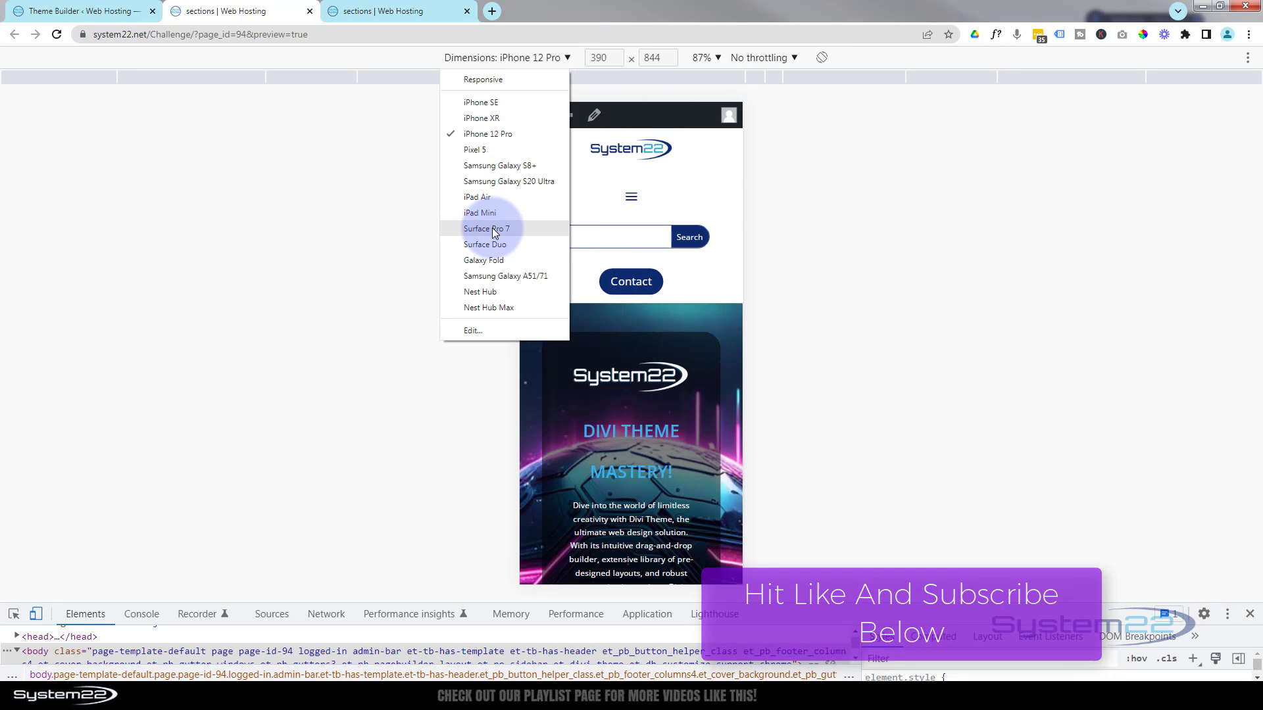
pyautogui.click(487, 197)
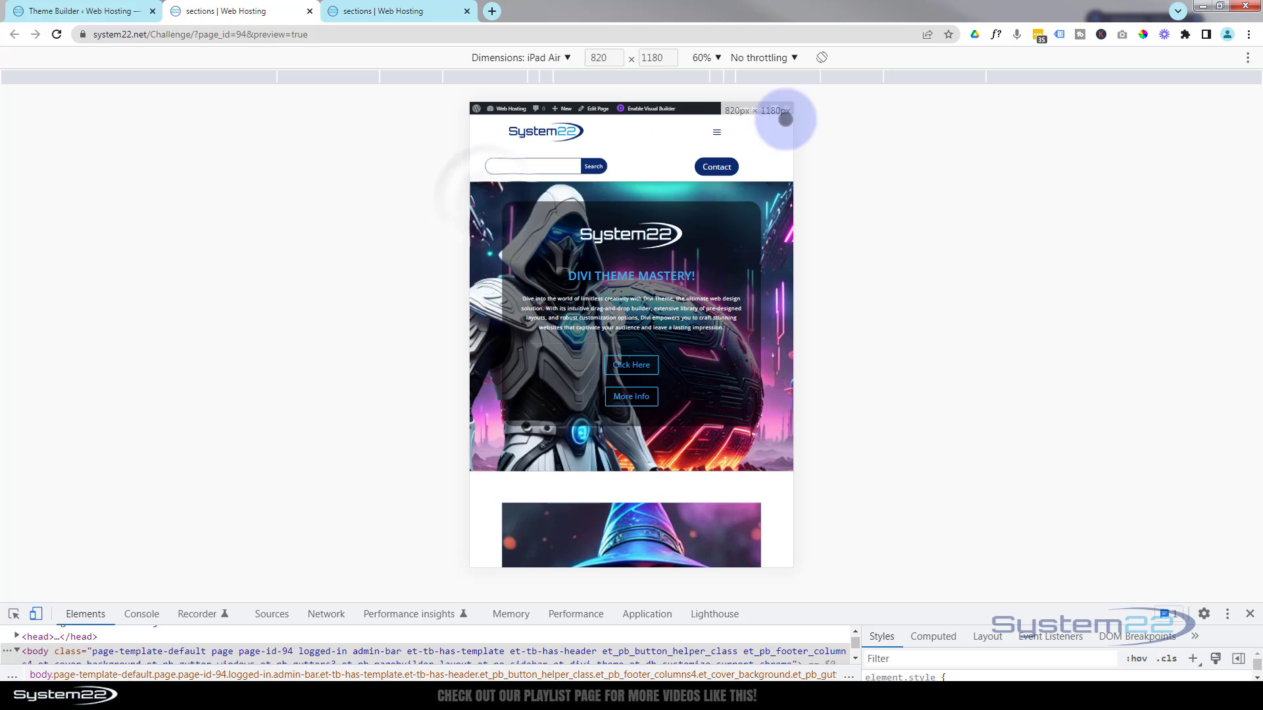
pyautogui.click(702, 60)
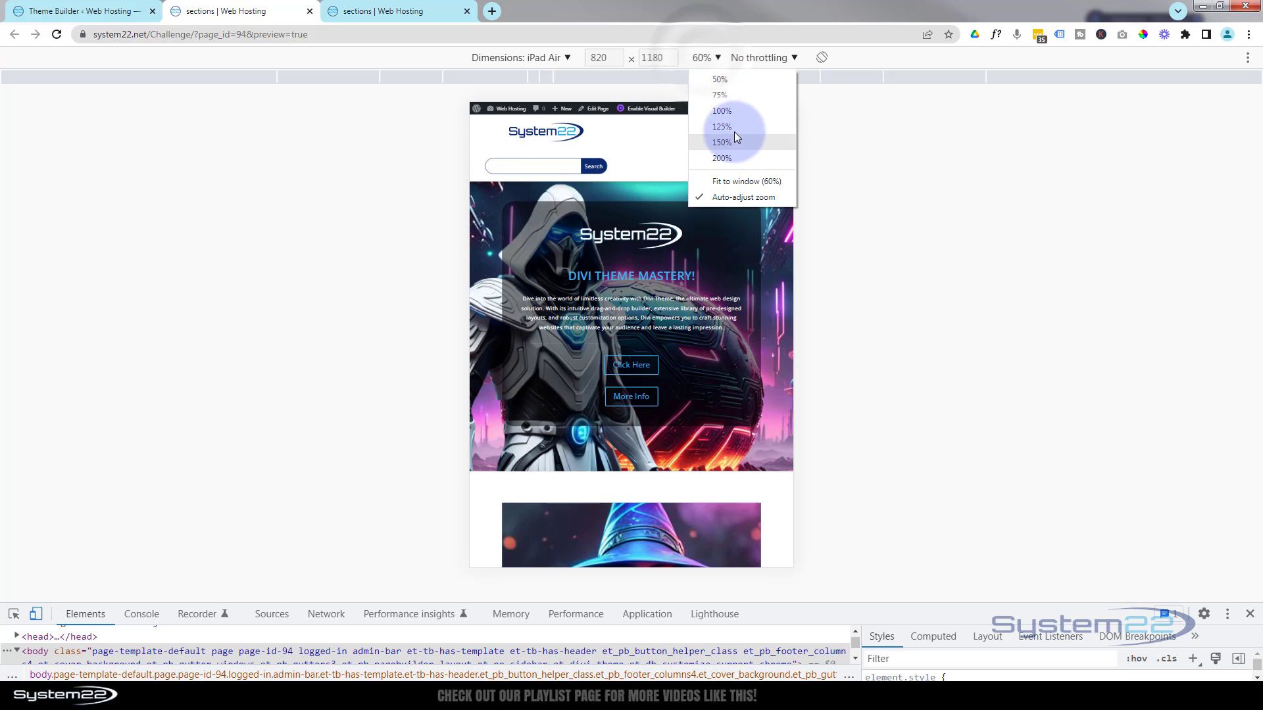
pyautogui.click(733, 112)
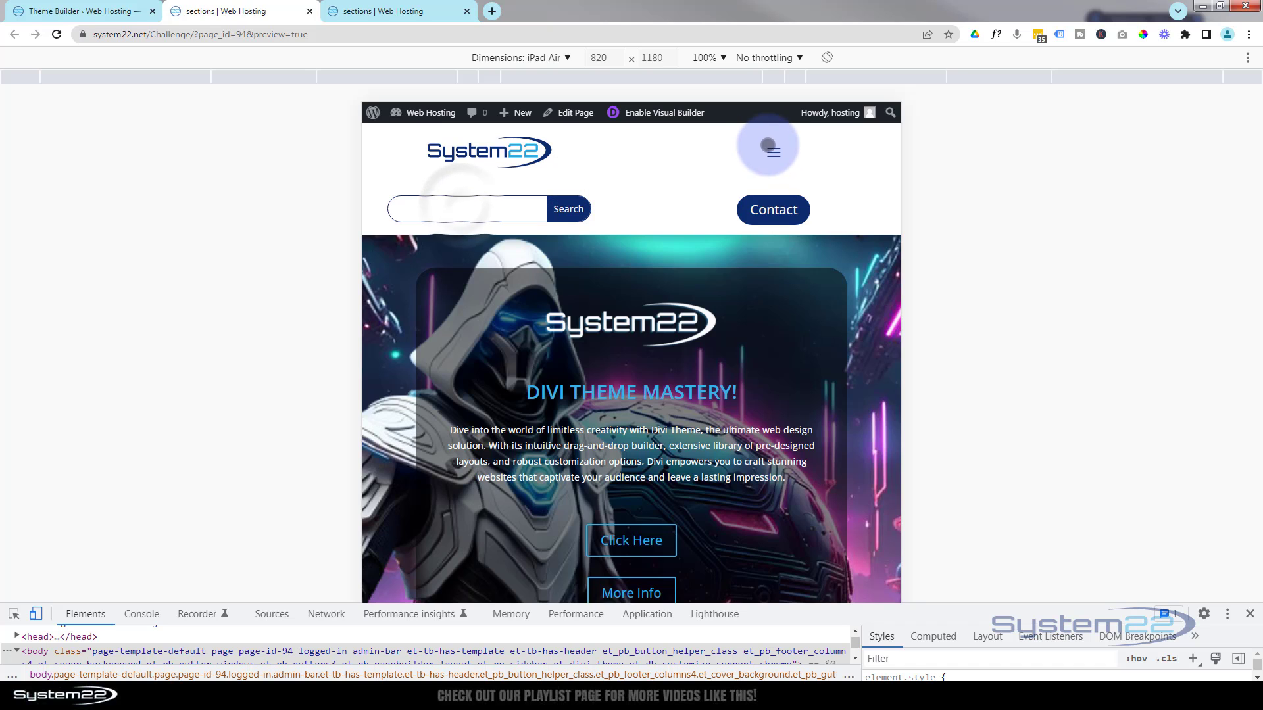
# Expand and collapse the header's mobile menu in the tablet preview, and return to the desktop view
pyautogui.click(773, 152)
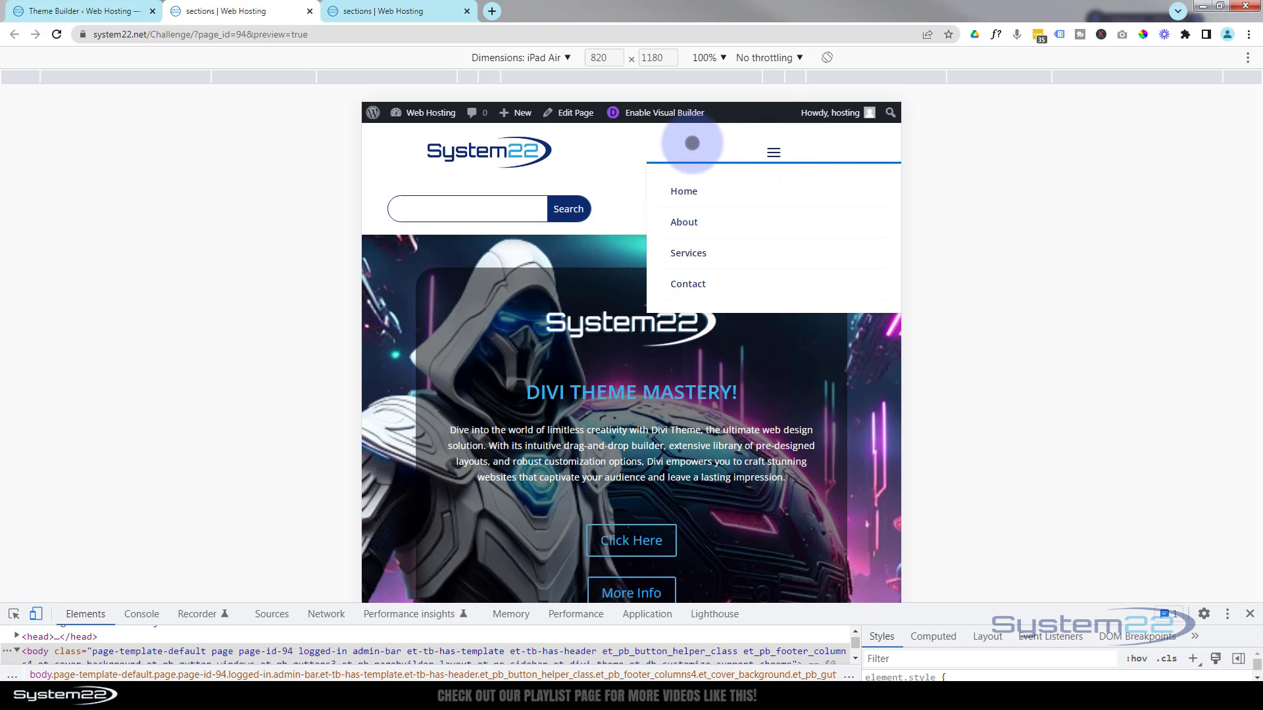
pyautogui.click(776, 152)
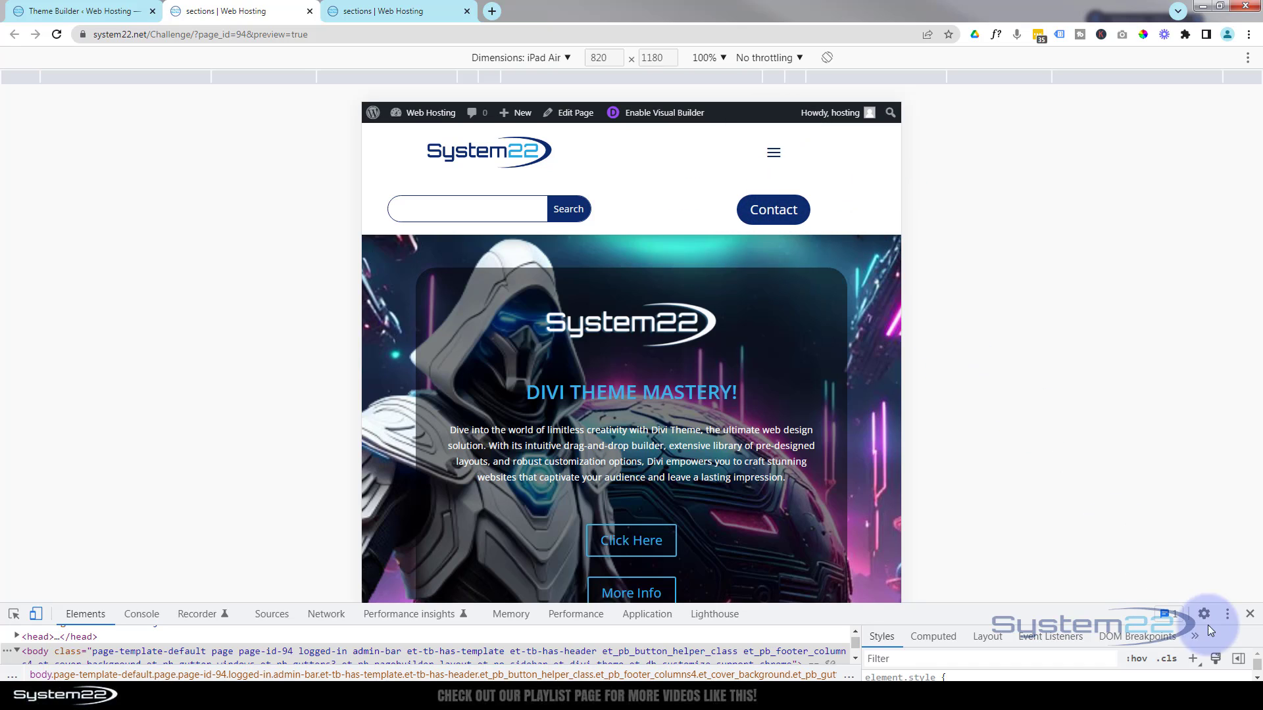
pyautogui.click(1249, 614)
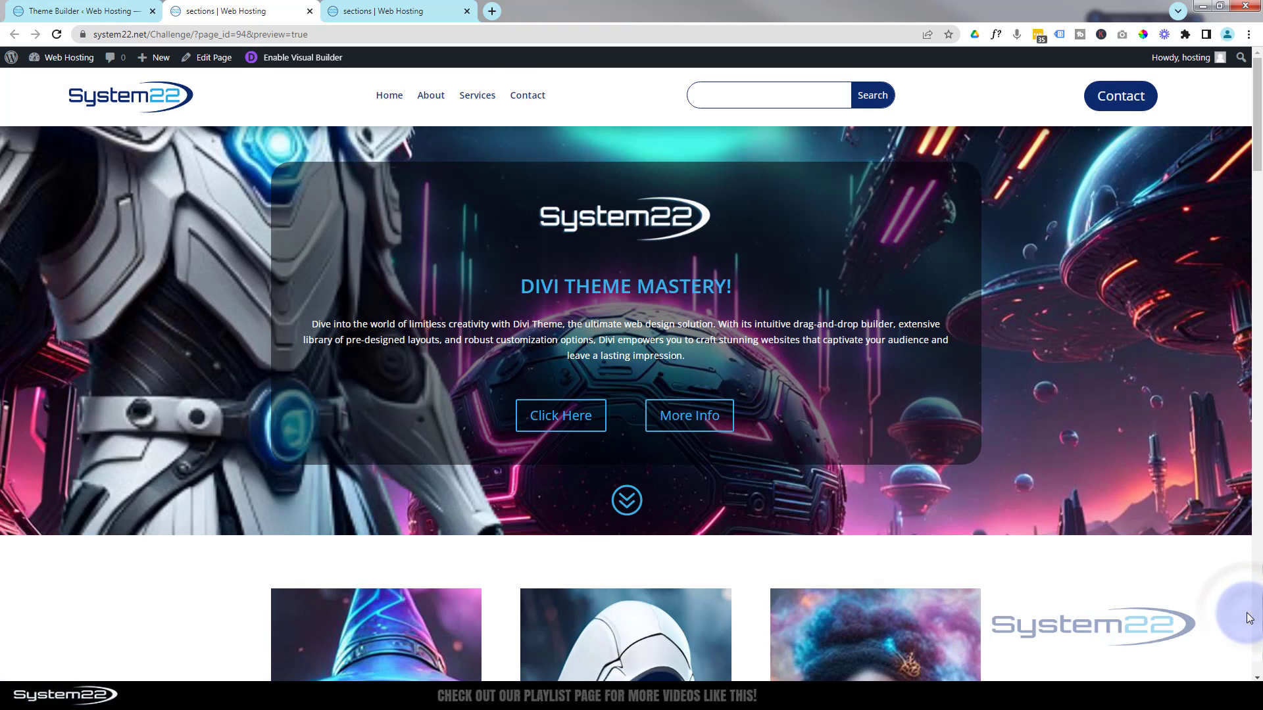
# Open the site's WordPress dashboard in a new tab and go to the Divi Theme Builder
pyautogui.click(355, 11)
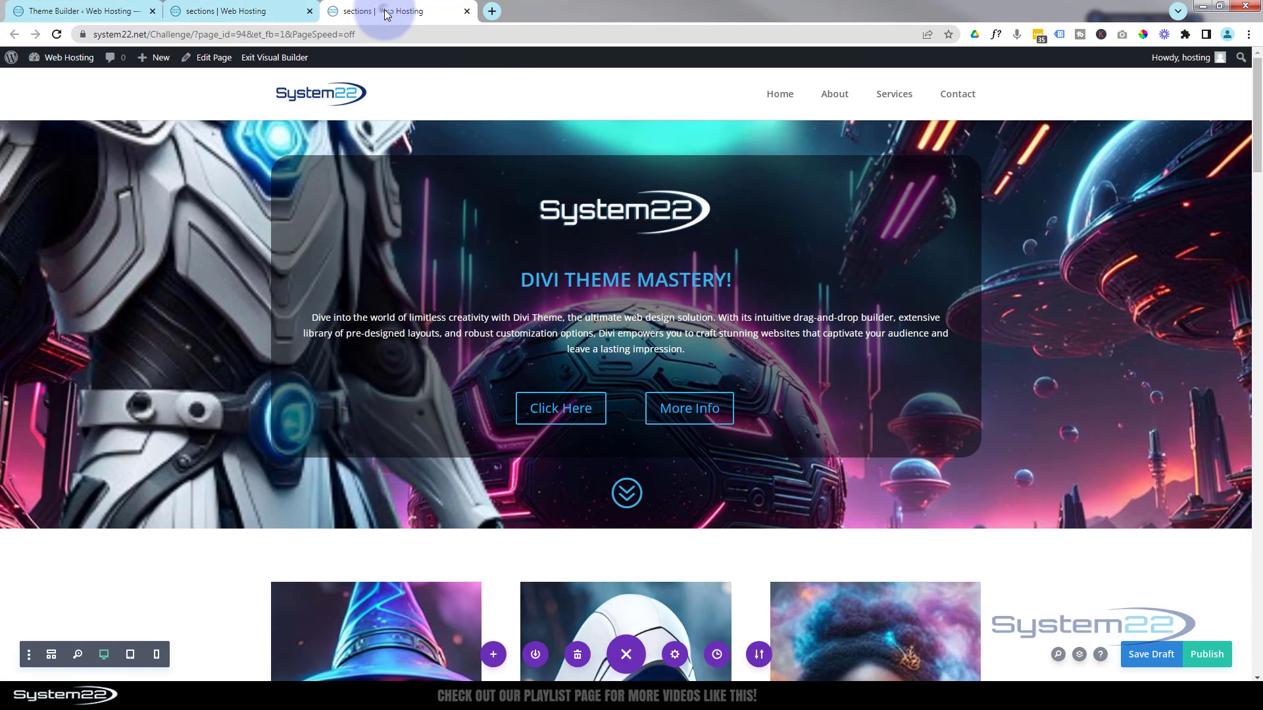
pyautogui.click(273, 15)
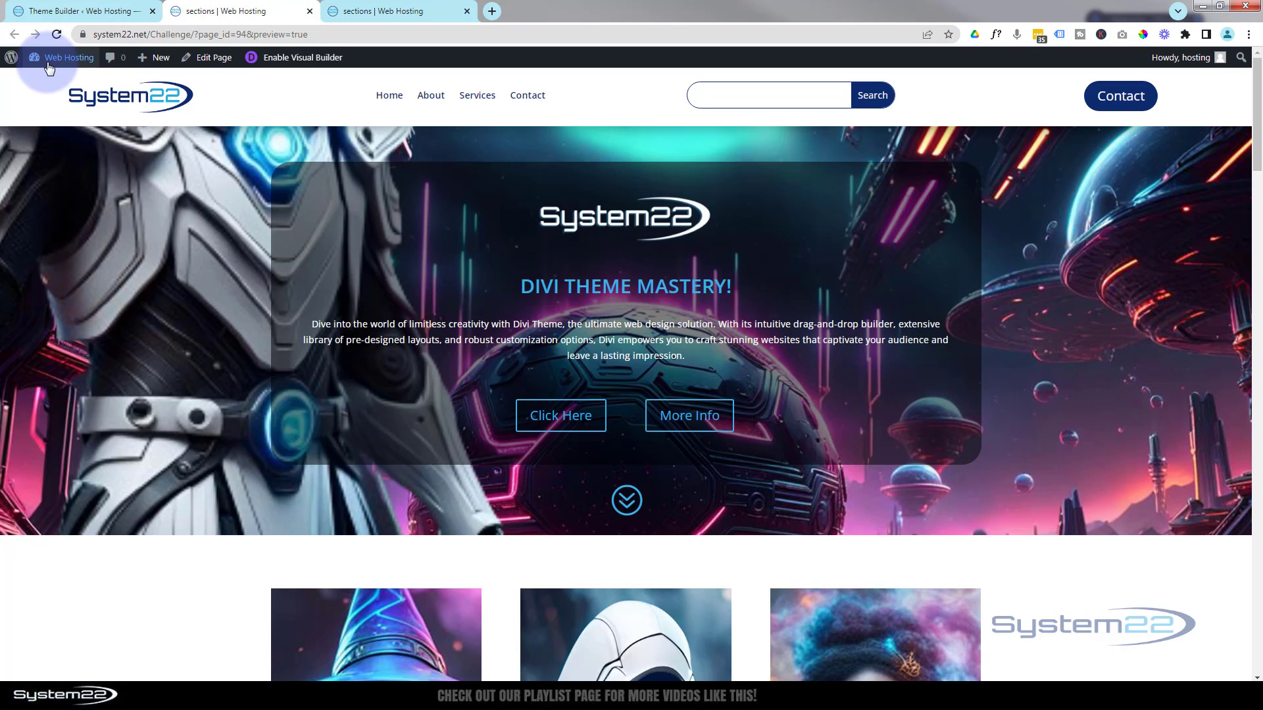
pyautogui.moveTo(41, 57)
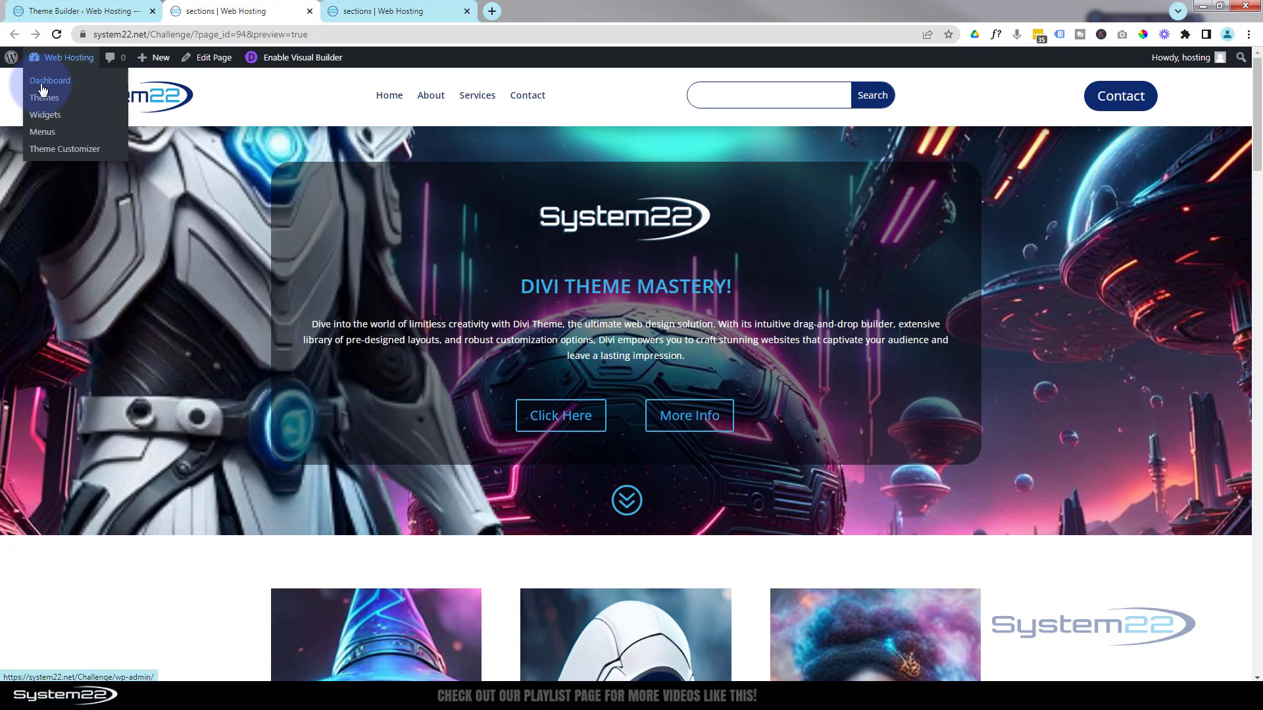
pyautogui.middleClick(41, 86)
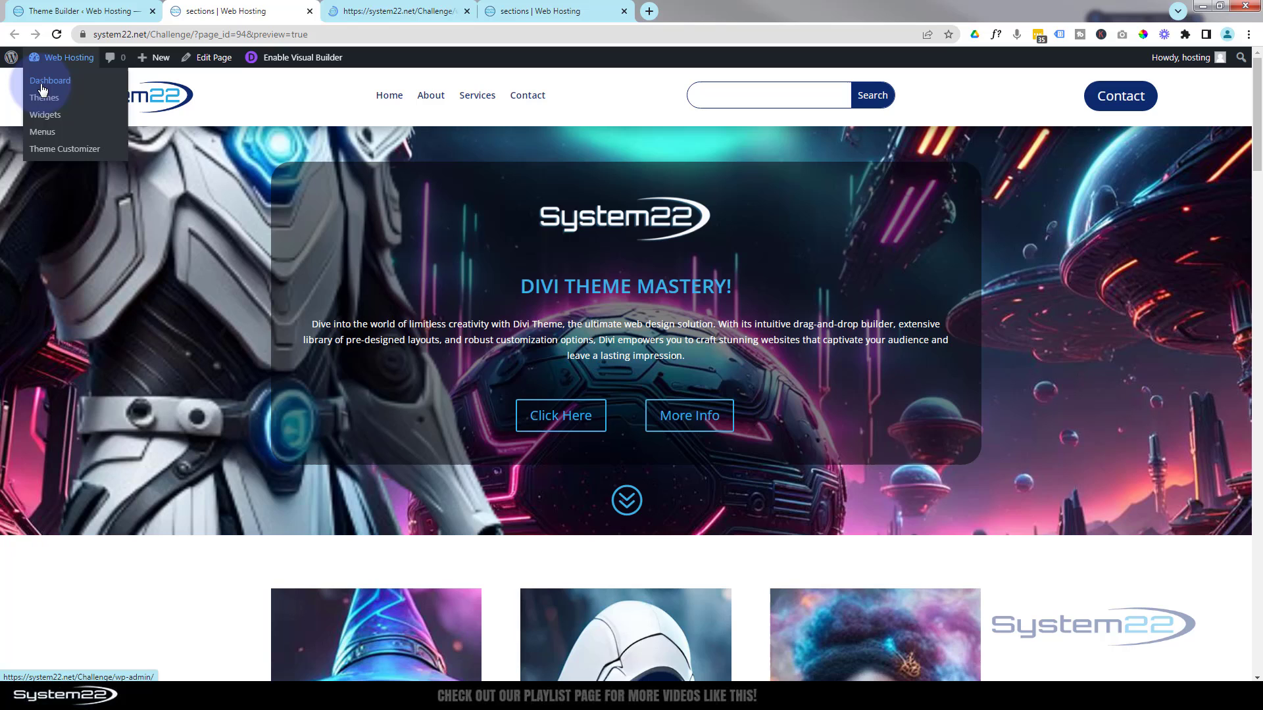
pyautogui.click(400, 12)
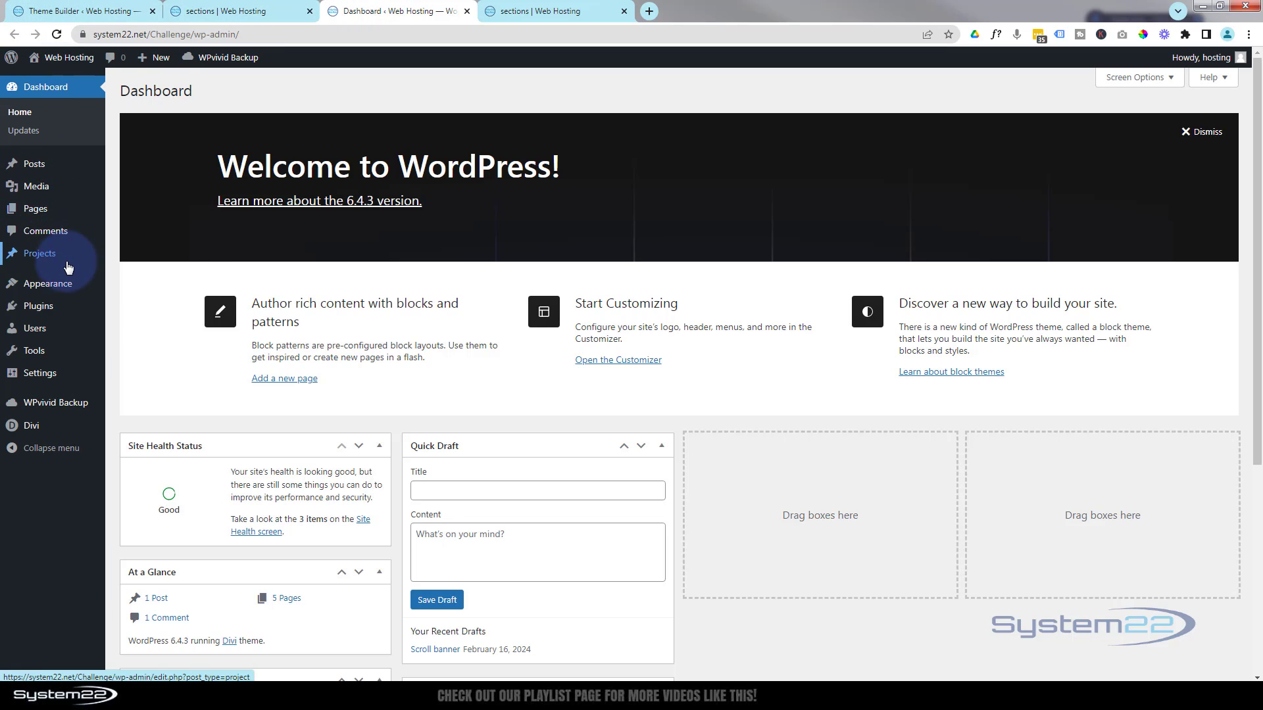
pyautogui.moveTo(33, 425)
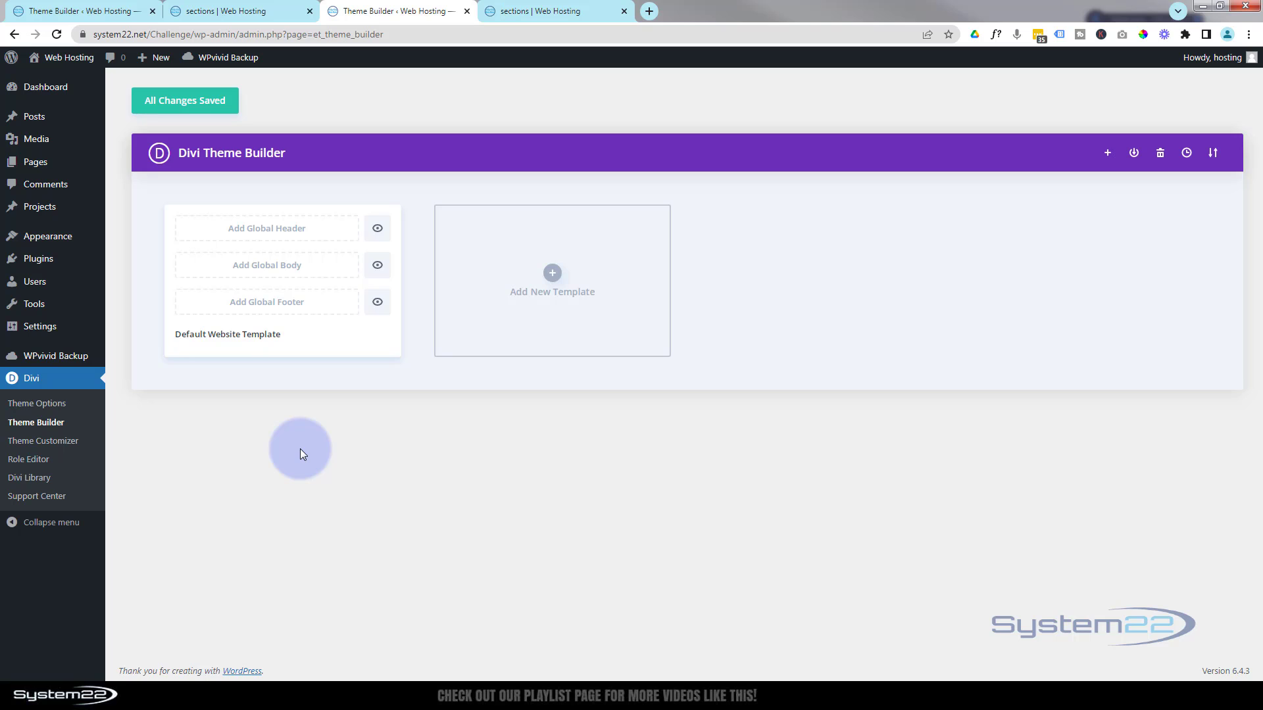
# Check the page's default header and start building a new global header in the Default Website Template
pyautogui.click(531, 12)
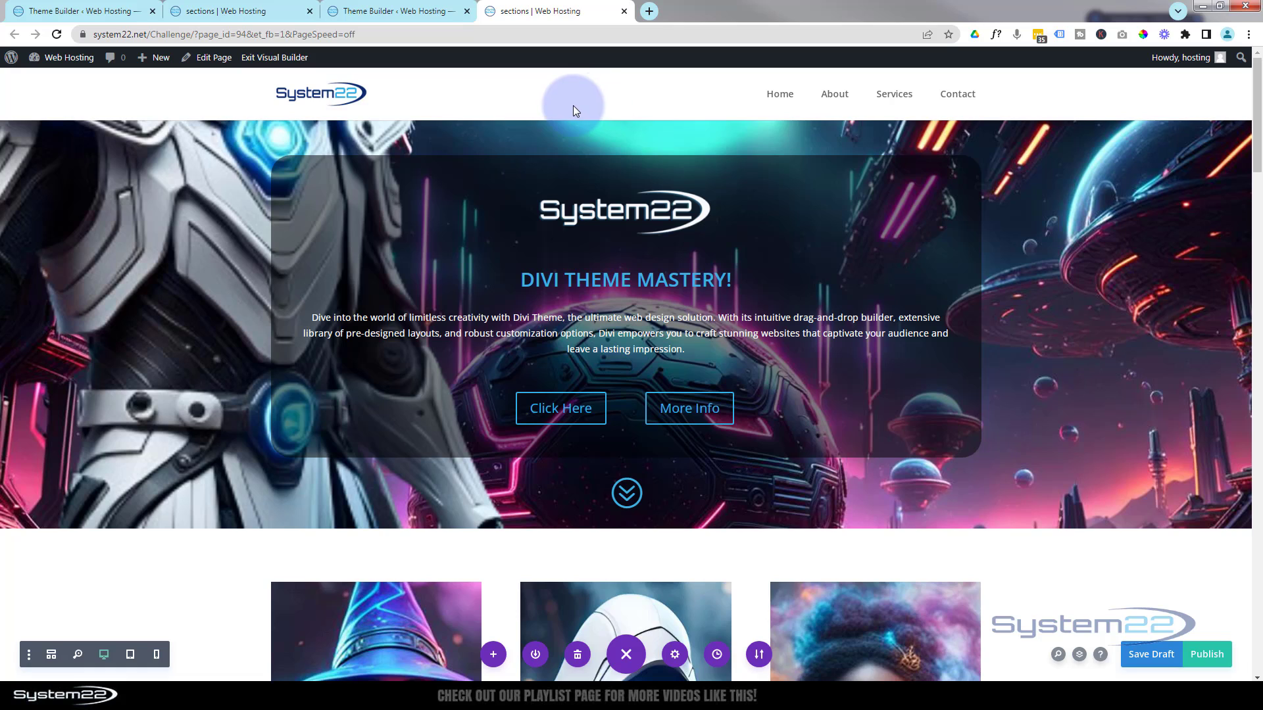
pyautogui.click(389, 11)
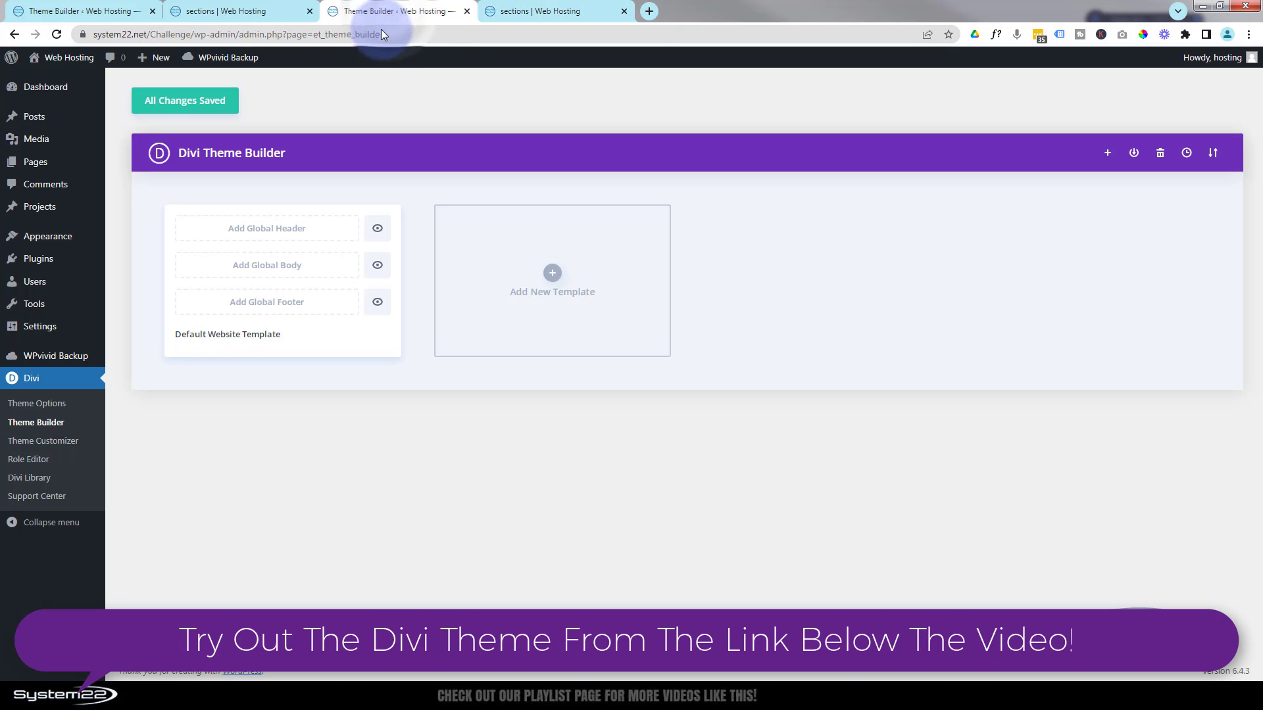
pyautogui.click(275, 228)
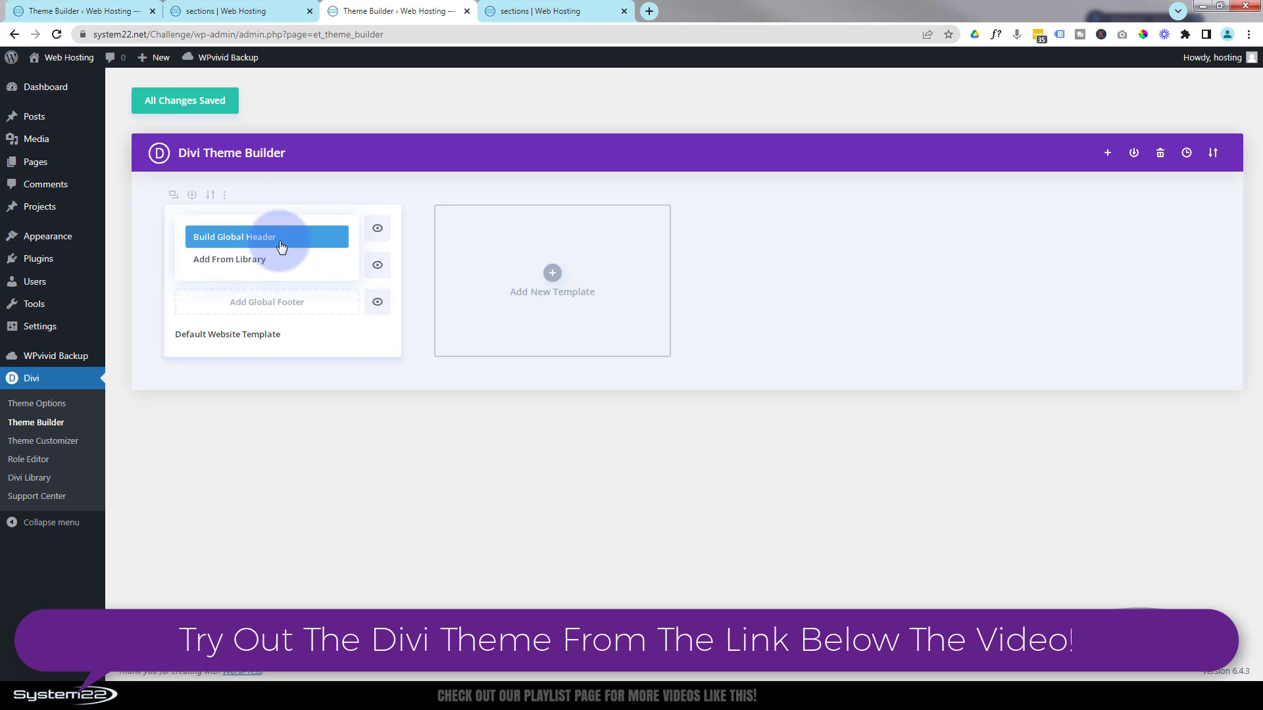
pyautogui.click(232, 243)
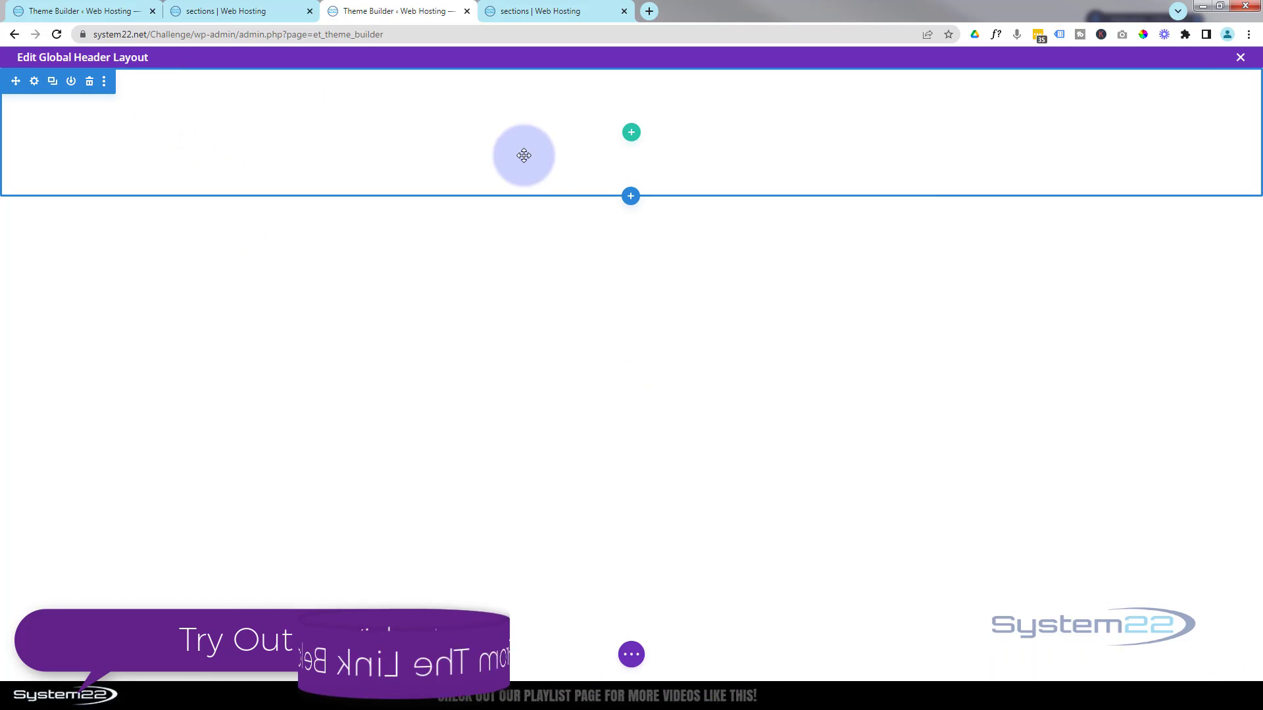
# Insert a row of four equal columns in the header section and add an Image module to its first column
pyautogui.click(632, 135)
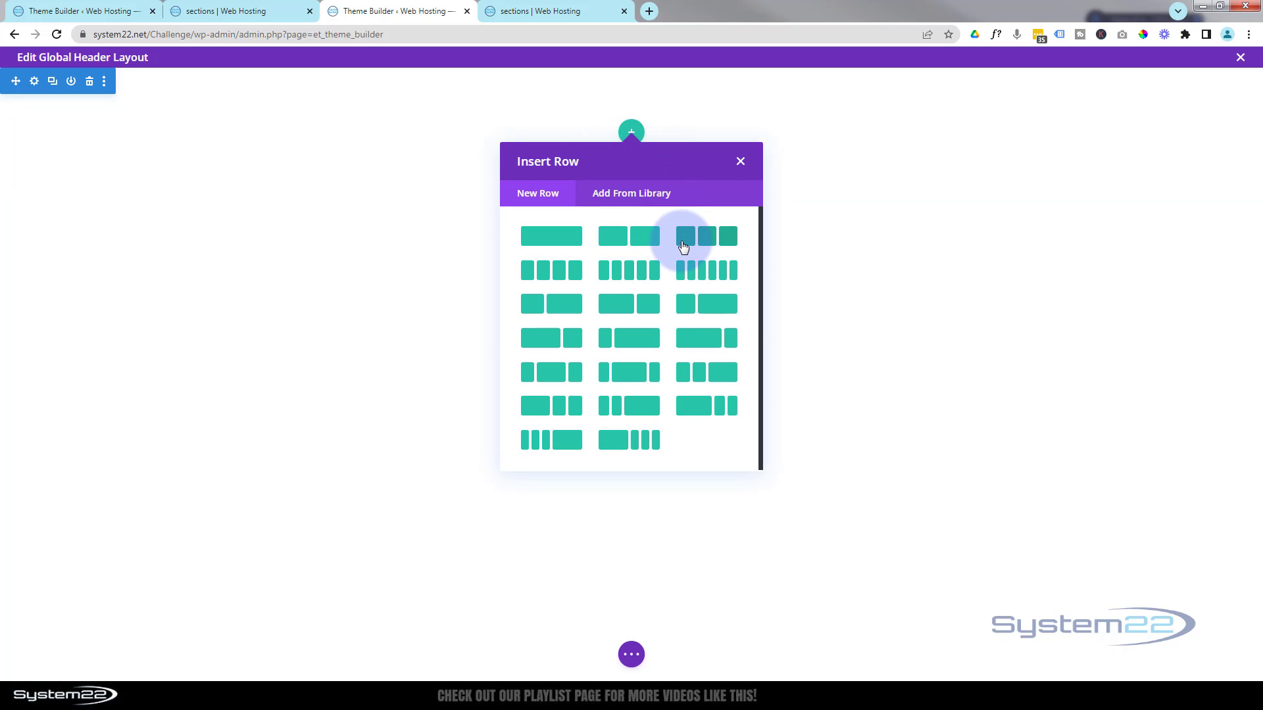
pyautogui.click(548, 272)
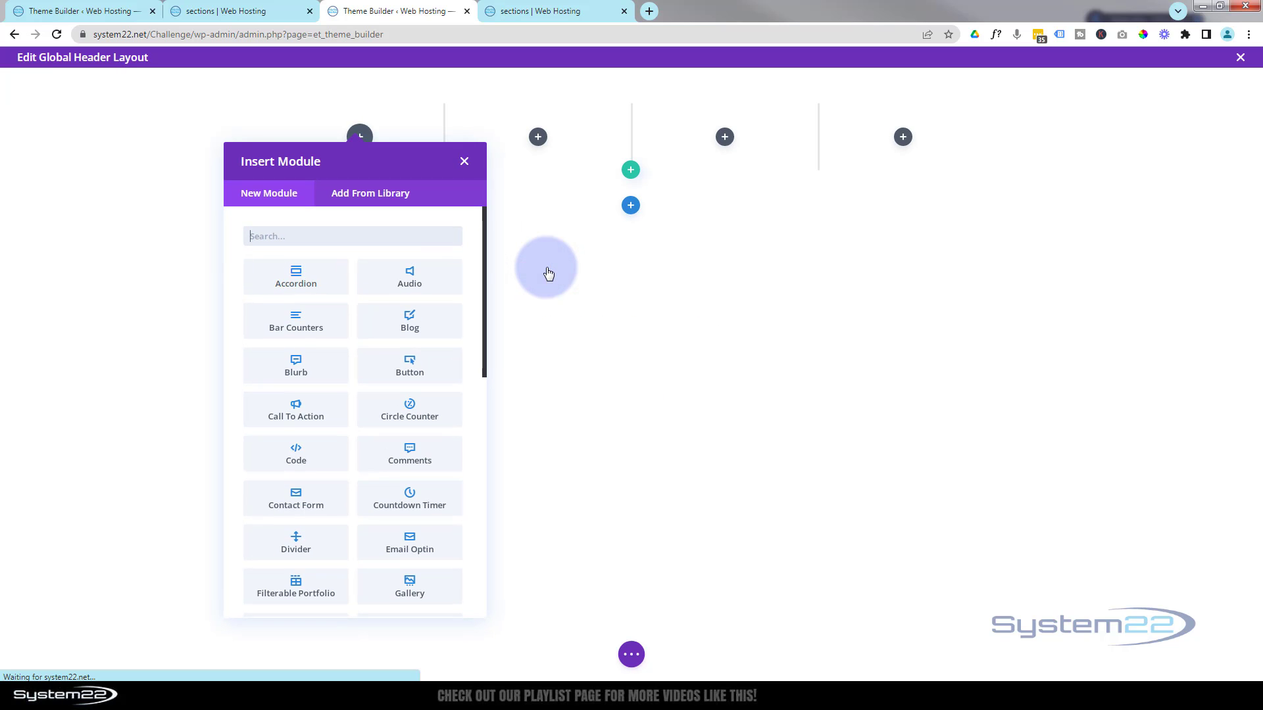
pyautogui.click(365, 322)
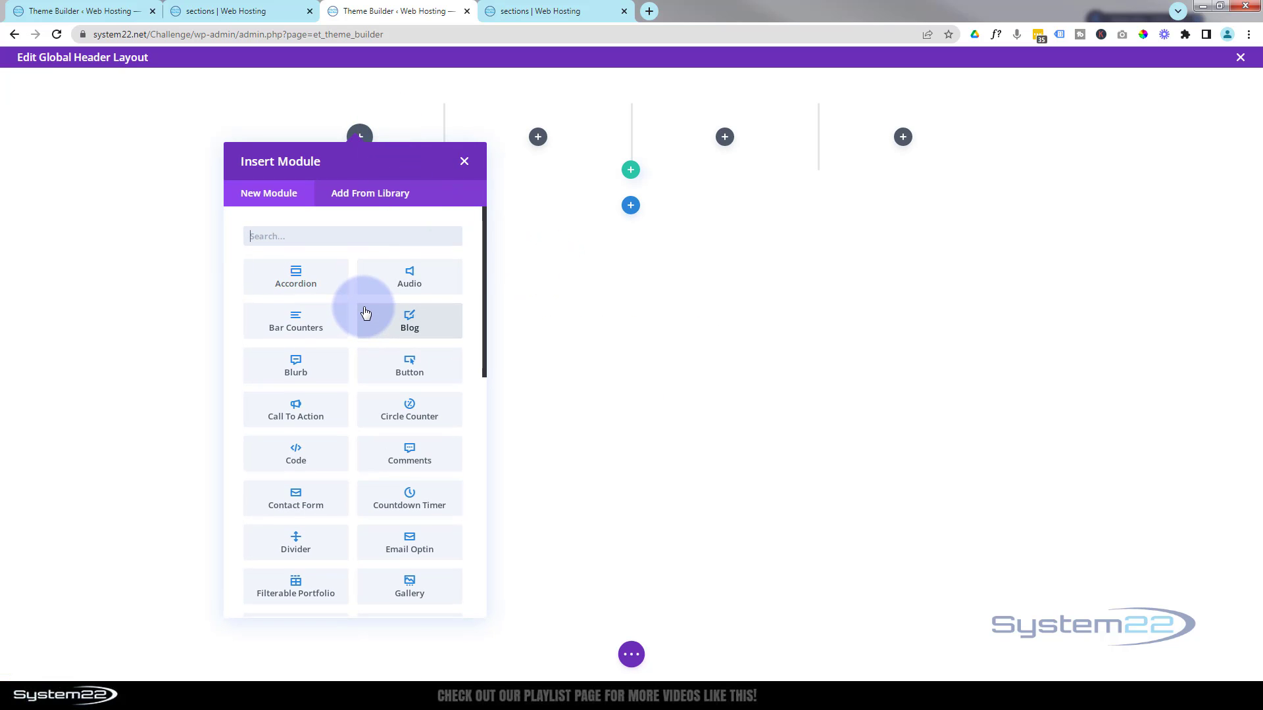
pyautogui.scroll(-3, 368, 309)
pyautogui.scroll(-2, 372, 308)
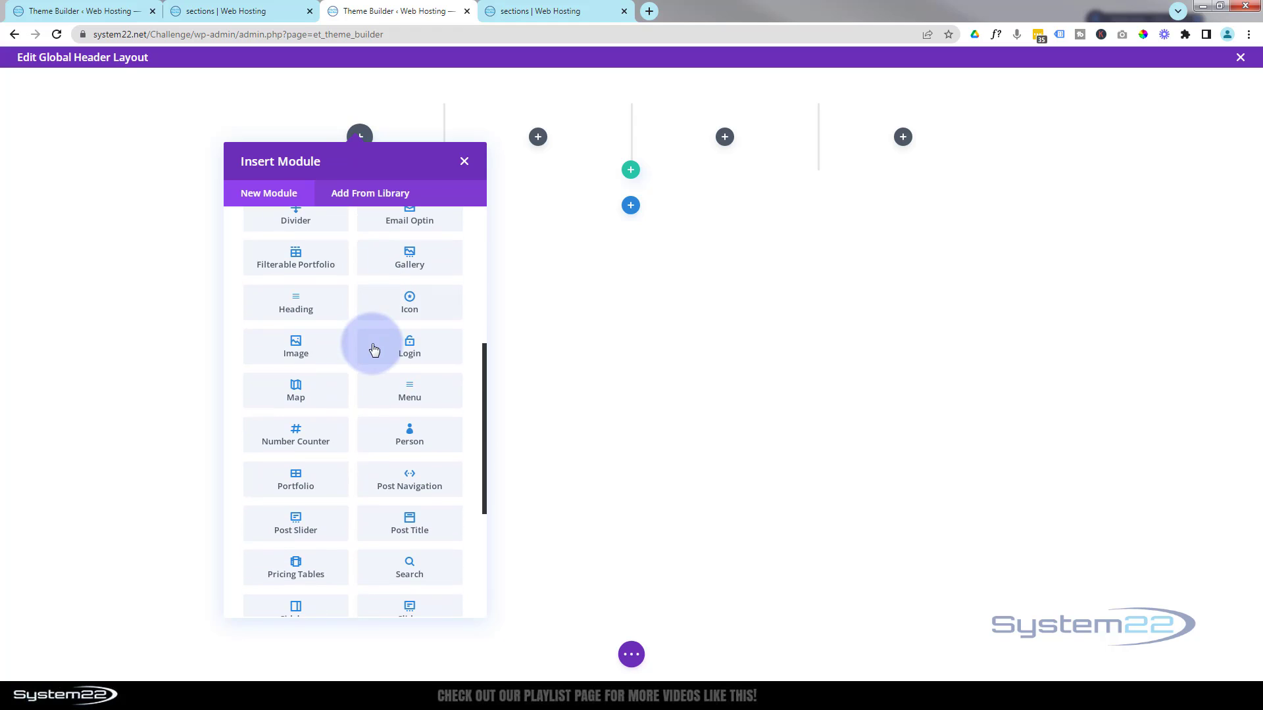
pyautogui.click(306, 355)
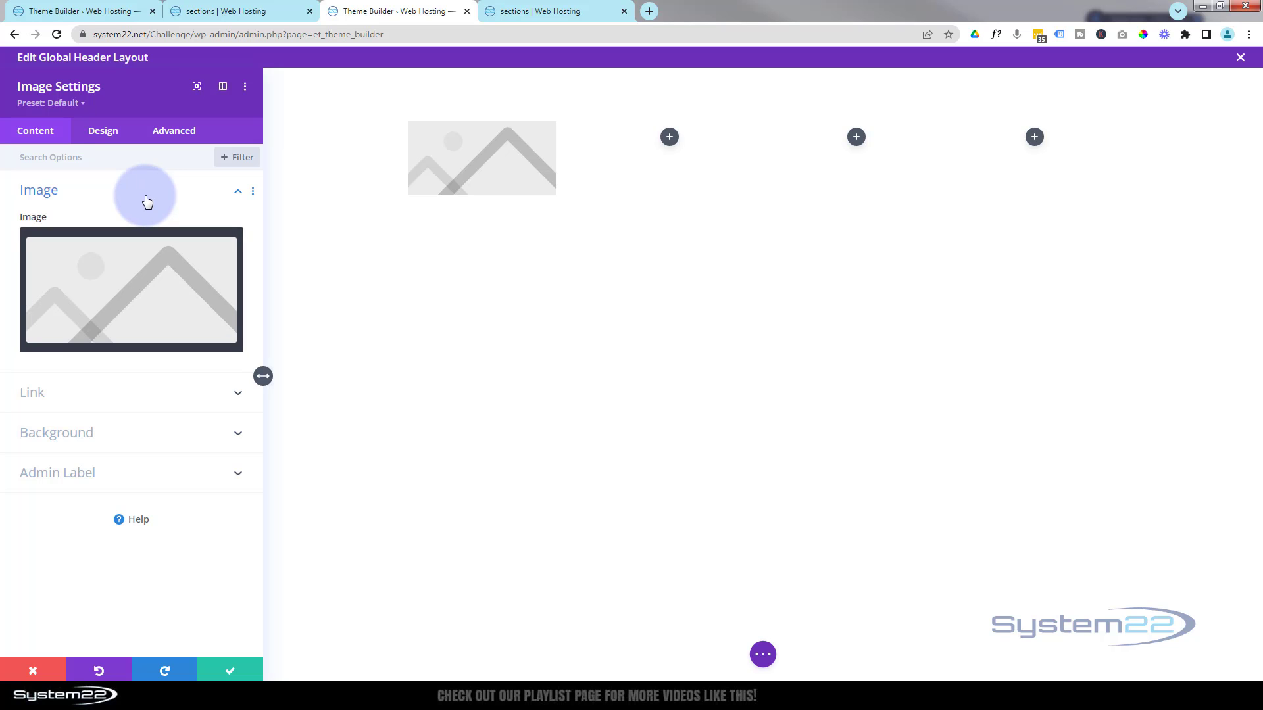
# Set the module's image to the System22 logo system22-ng-100.png from the media library and save the image settings
pyautogui.click(224, 87)
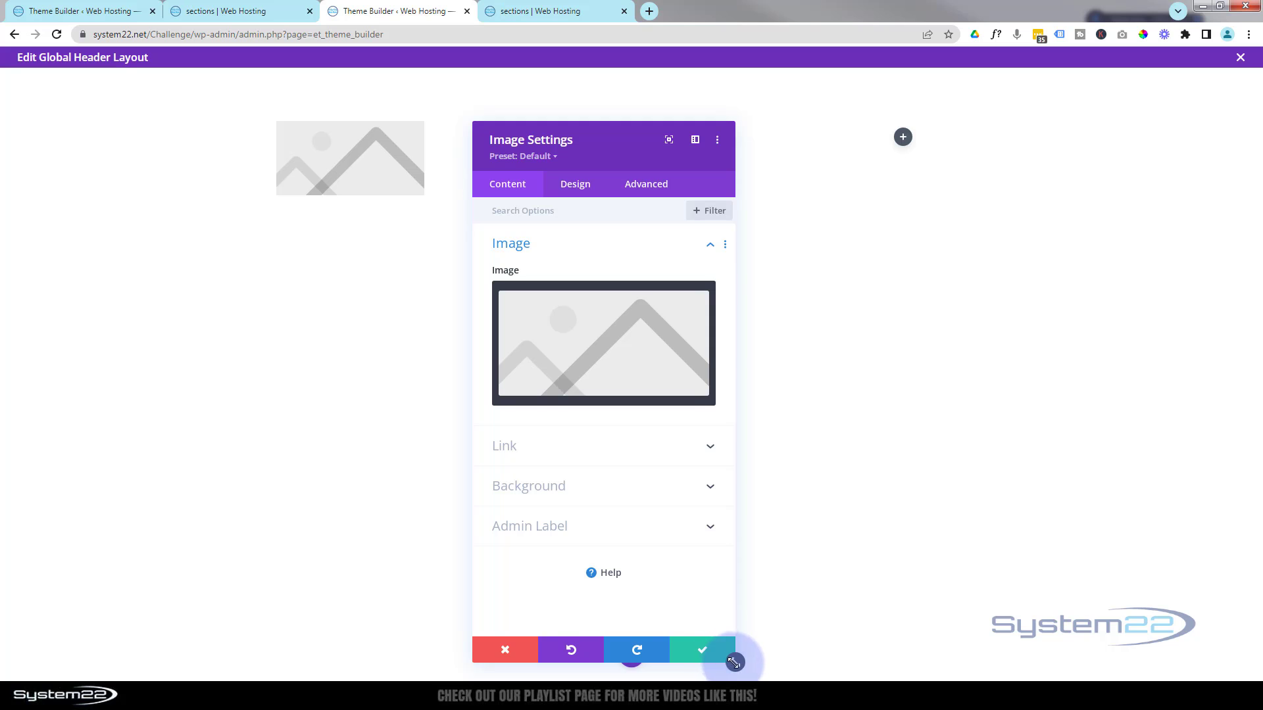
pyautogui.moveTo(734, 660); pyautogui.dragTo(735, 490)
pyautogui.click(612, 366)
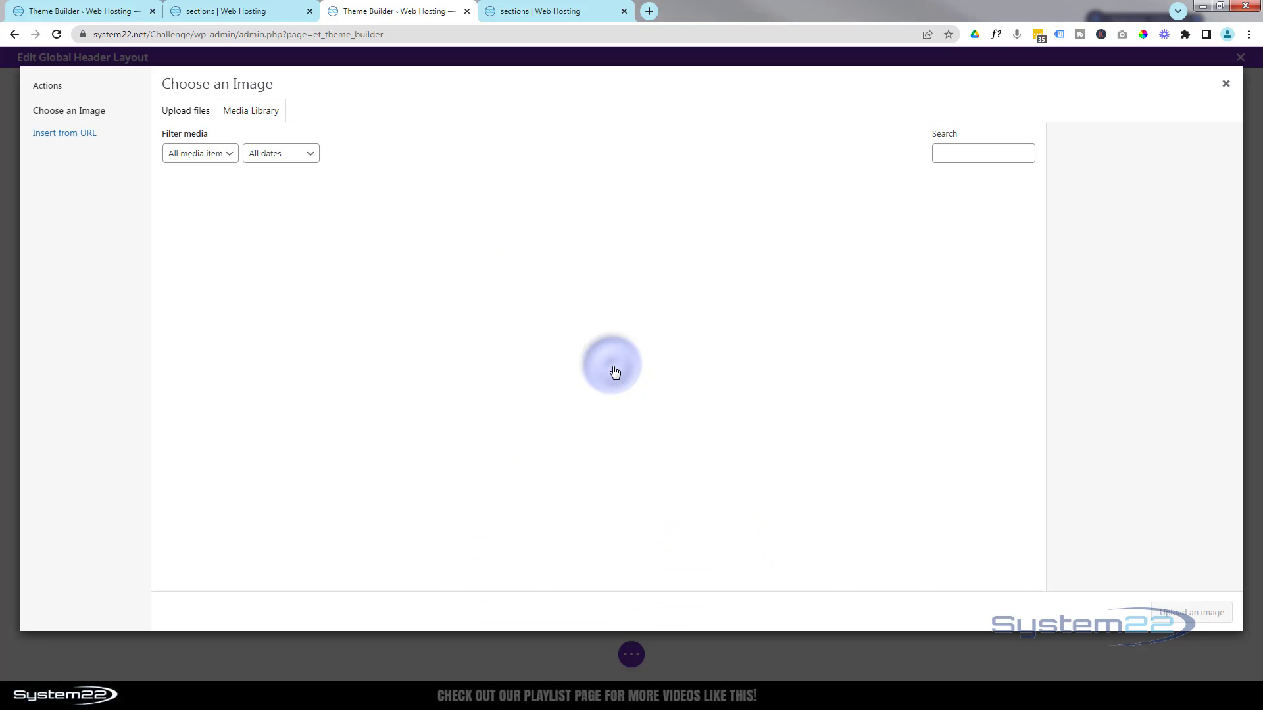
pyautogui.scroll(-8, 594, 246)
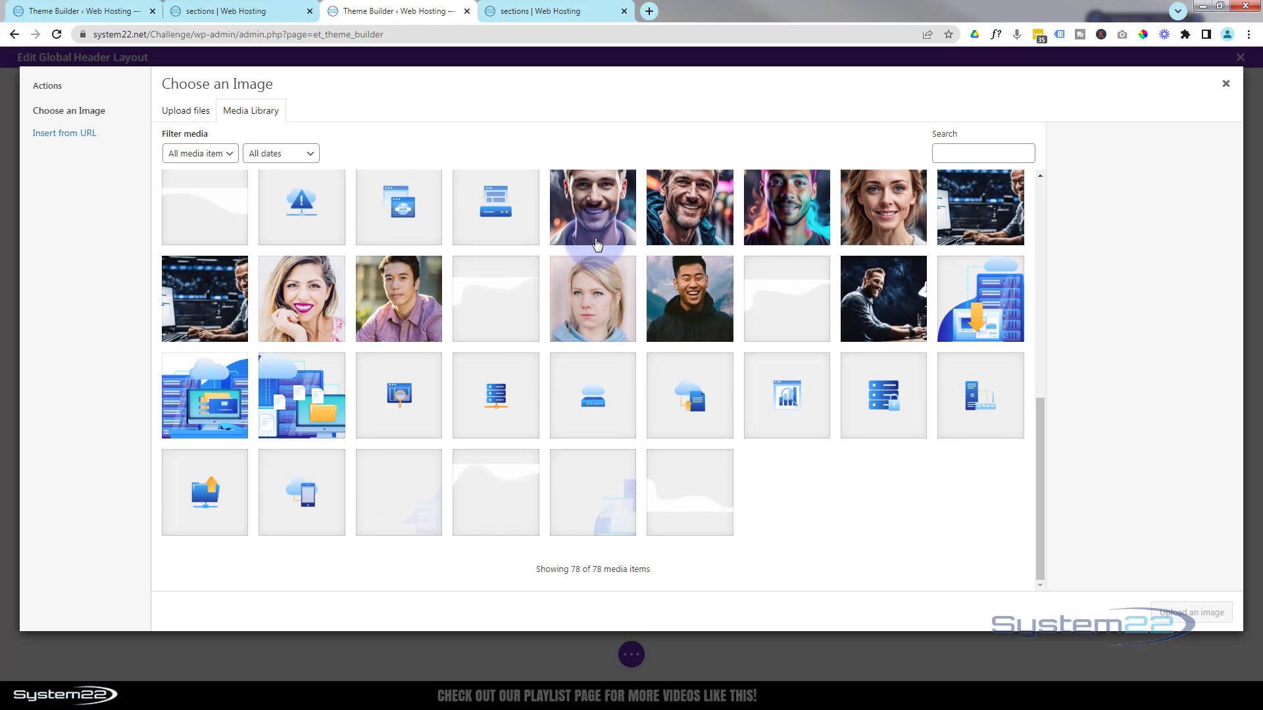
pyautogui.scroll(5, 596, 245)
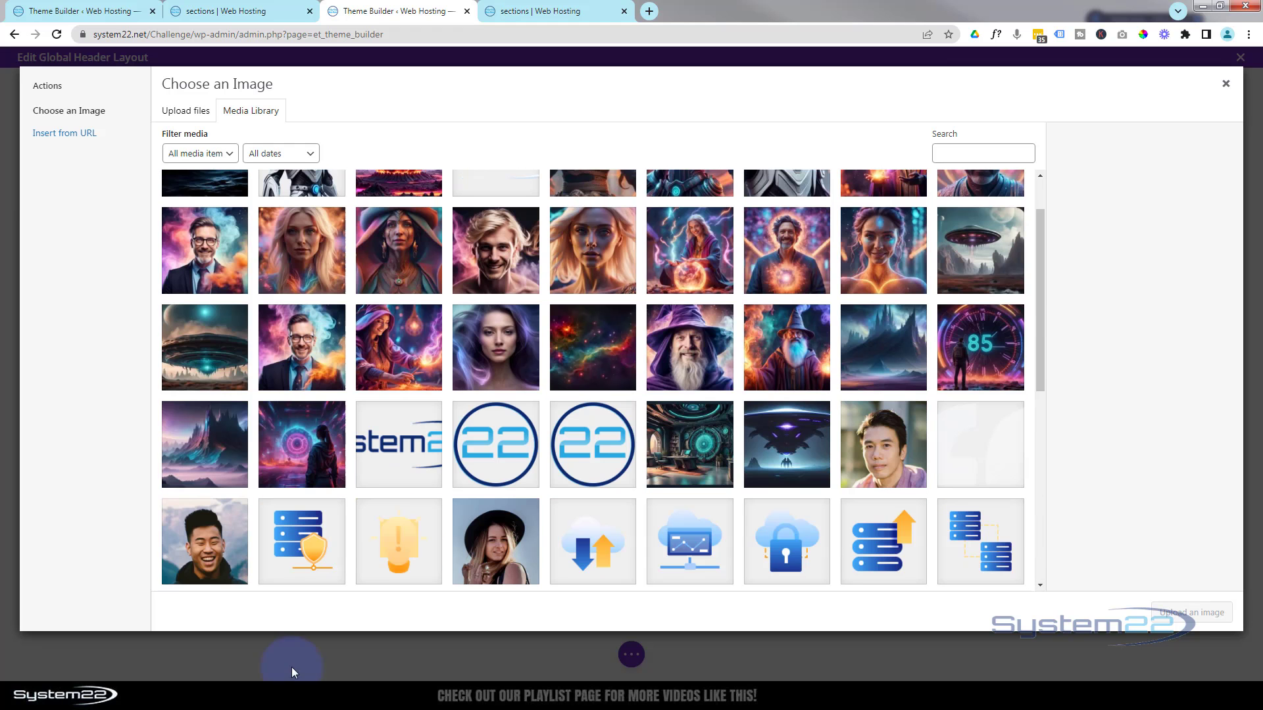
pyautogui.click(395, 461)
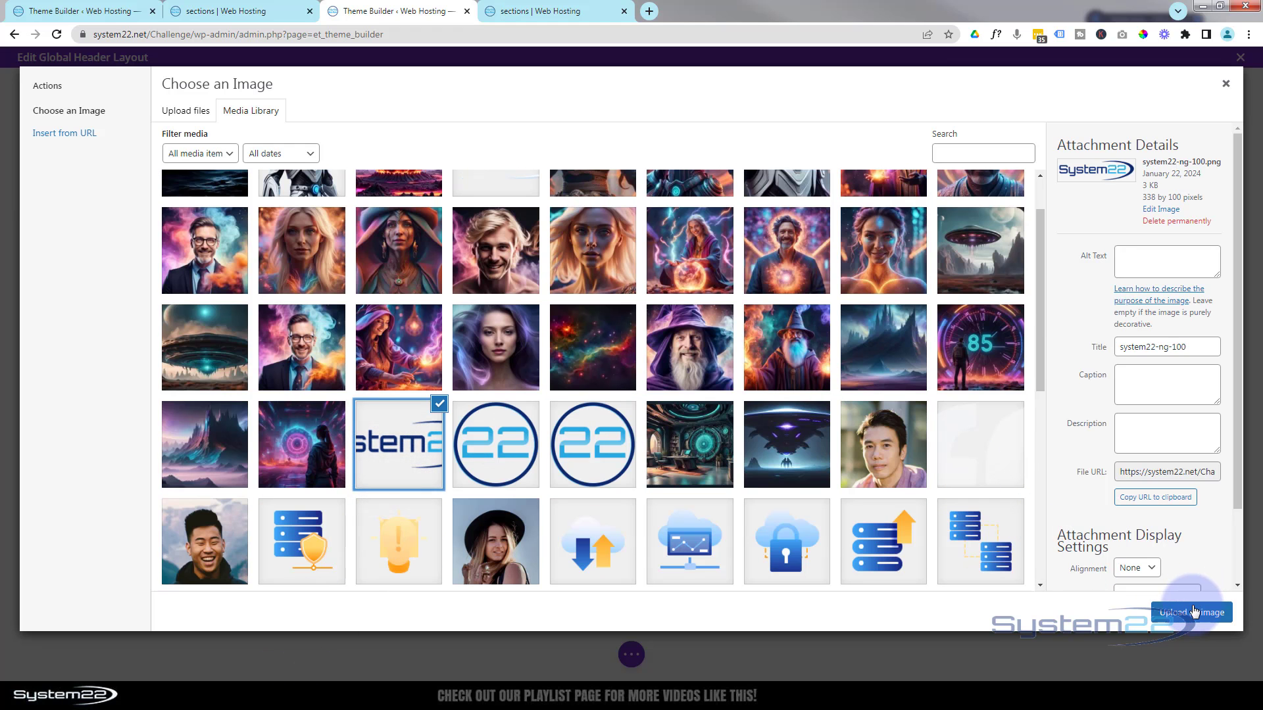
pyautogui.click(1192, 612)
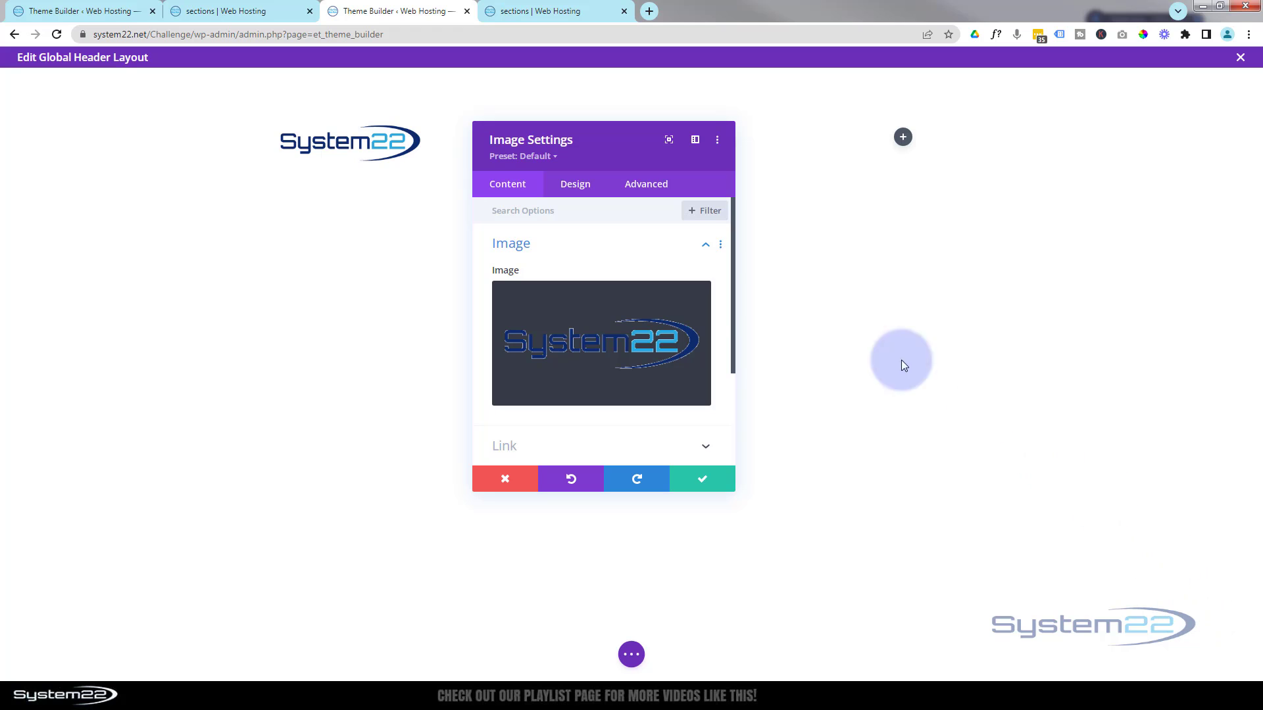
pyautogui.click(712, 482)
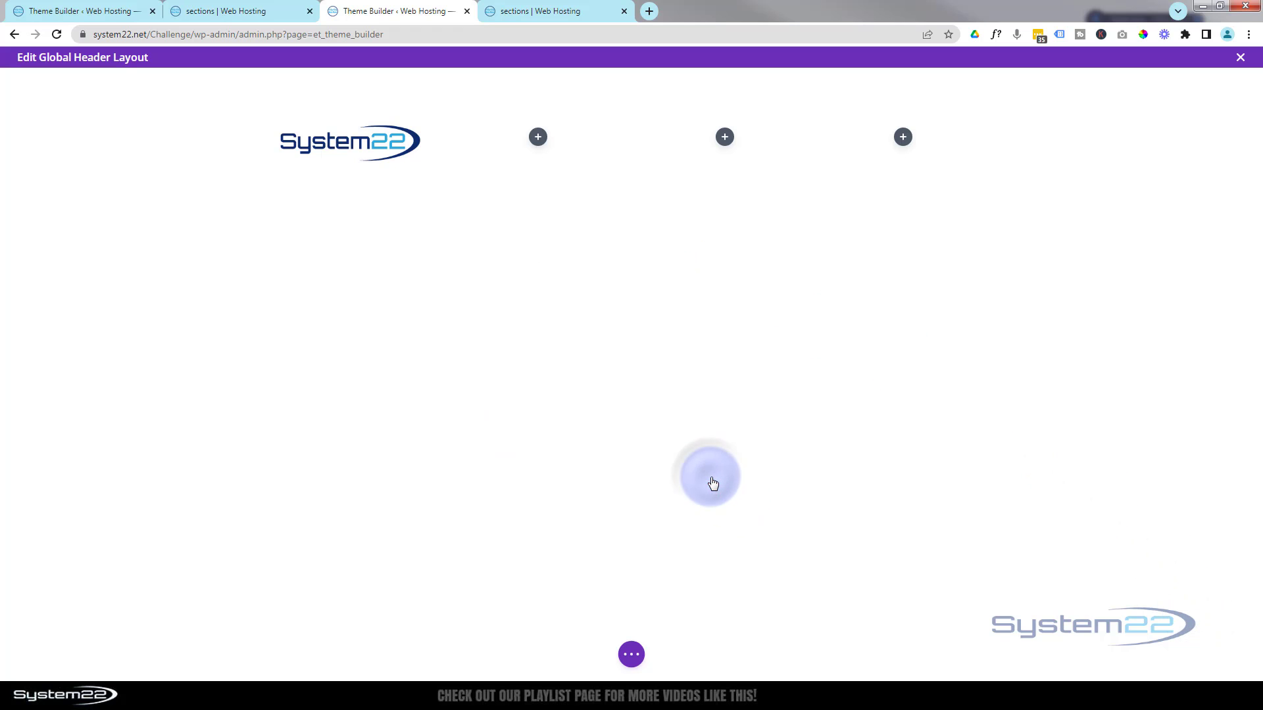
# Add a Menu module to the row's second column, using Main Menu as its menu, and save the menu settings
pyautogui.click(538, 138)
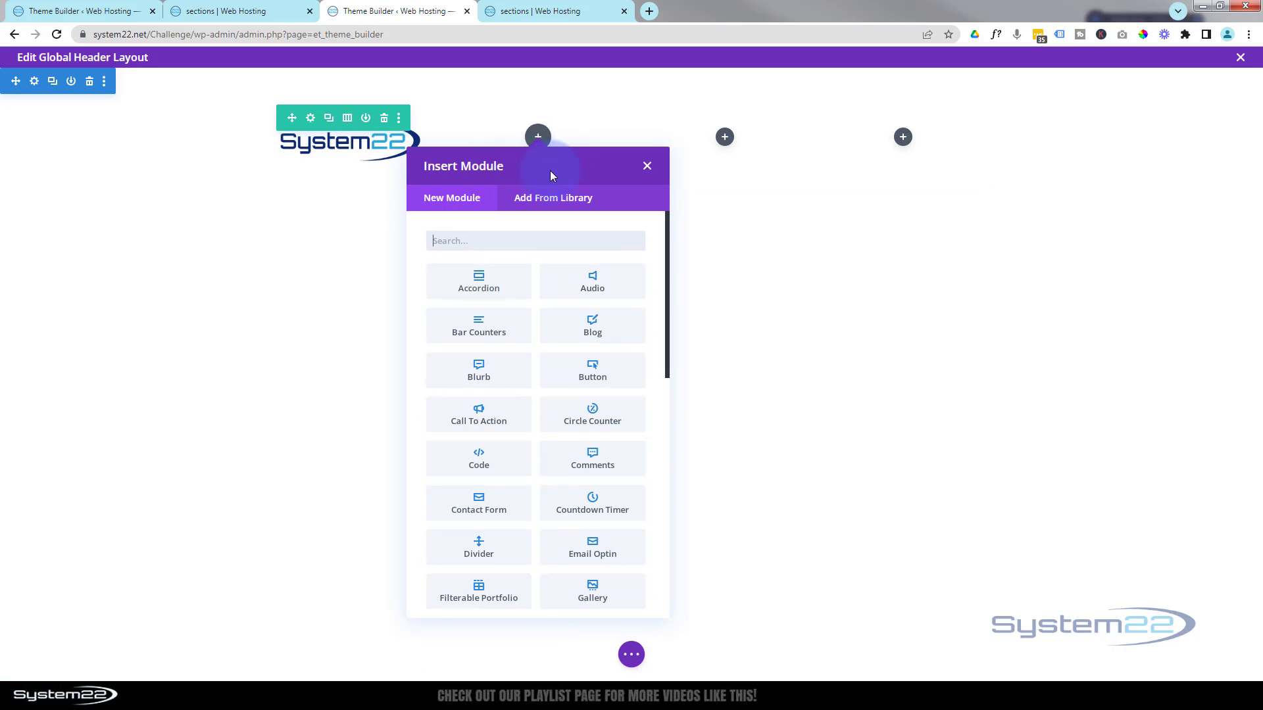
pyautogui.scroll(-4, 609, 334)
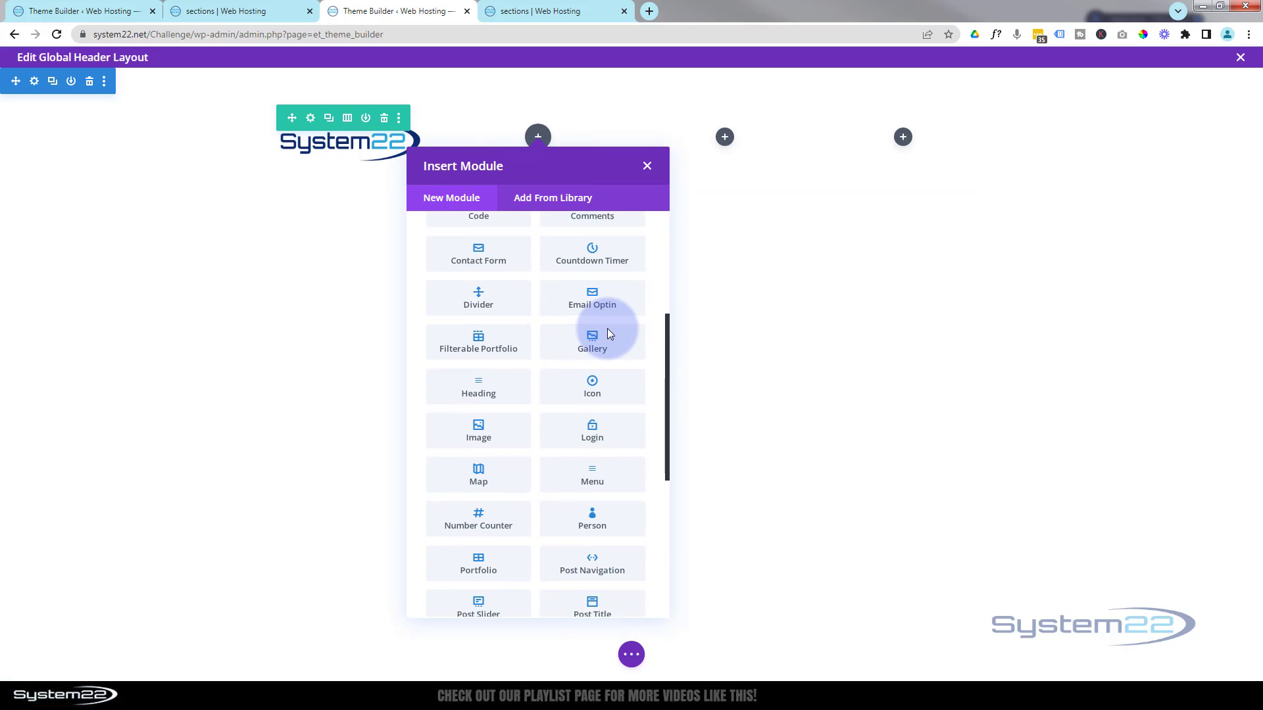
pyautogui.click(596, 462)
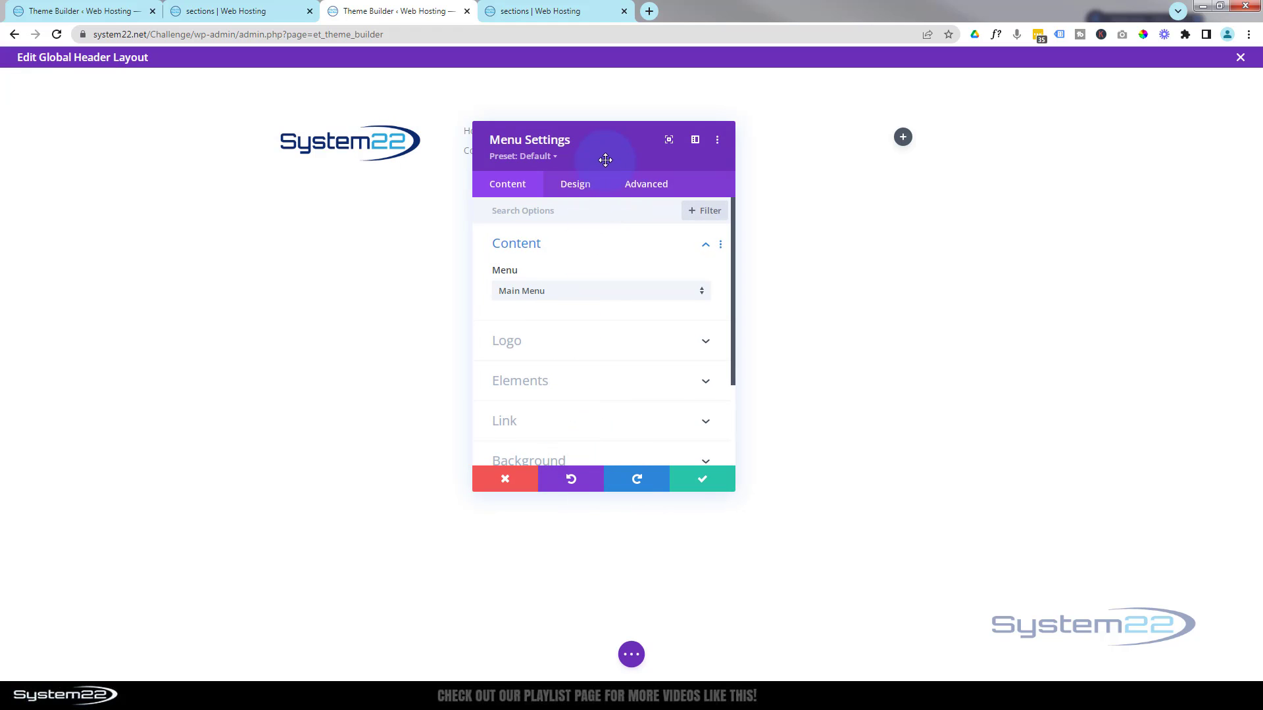
pyautogui.moveTo(603, 157); pyautogui.dragTo(858, 148)
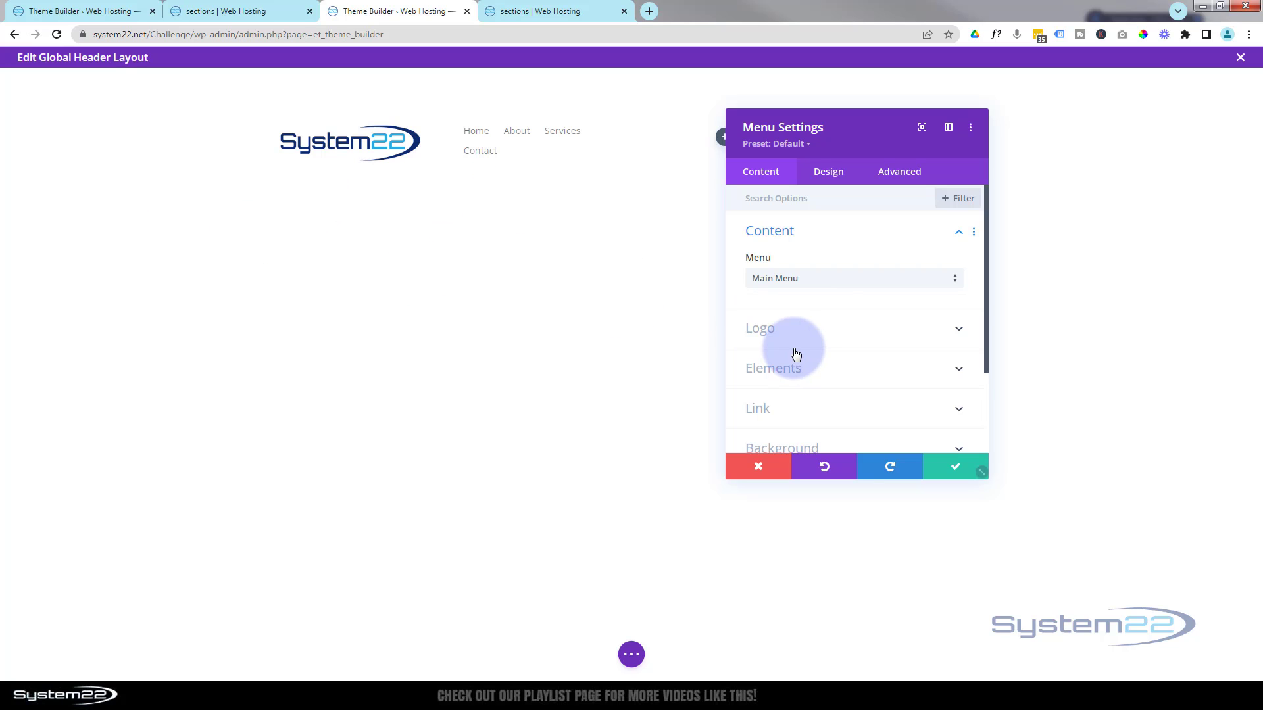
pyautogui.click(839, 284)
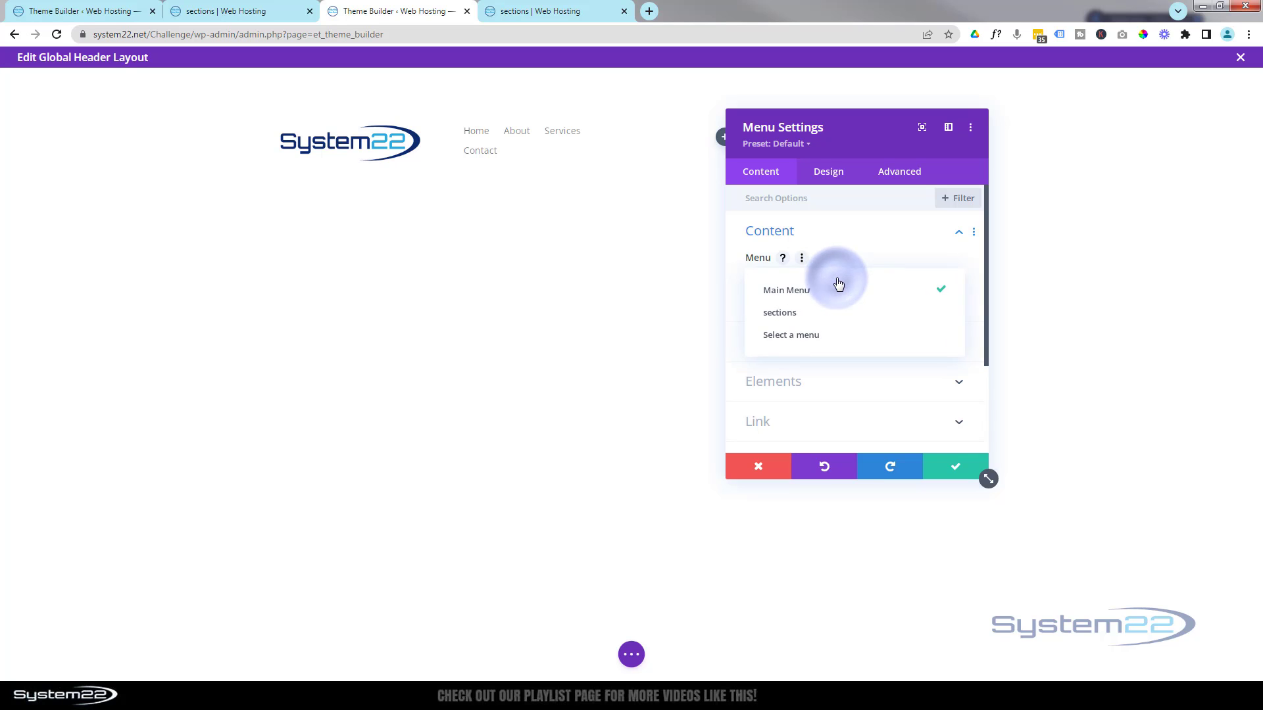
pyautogui.click(797, 291)
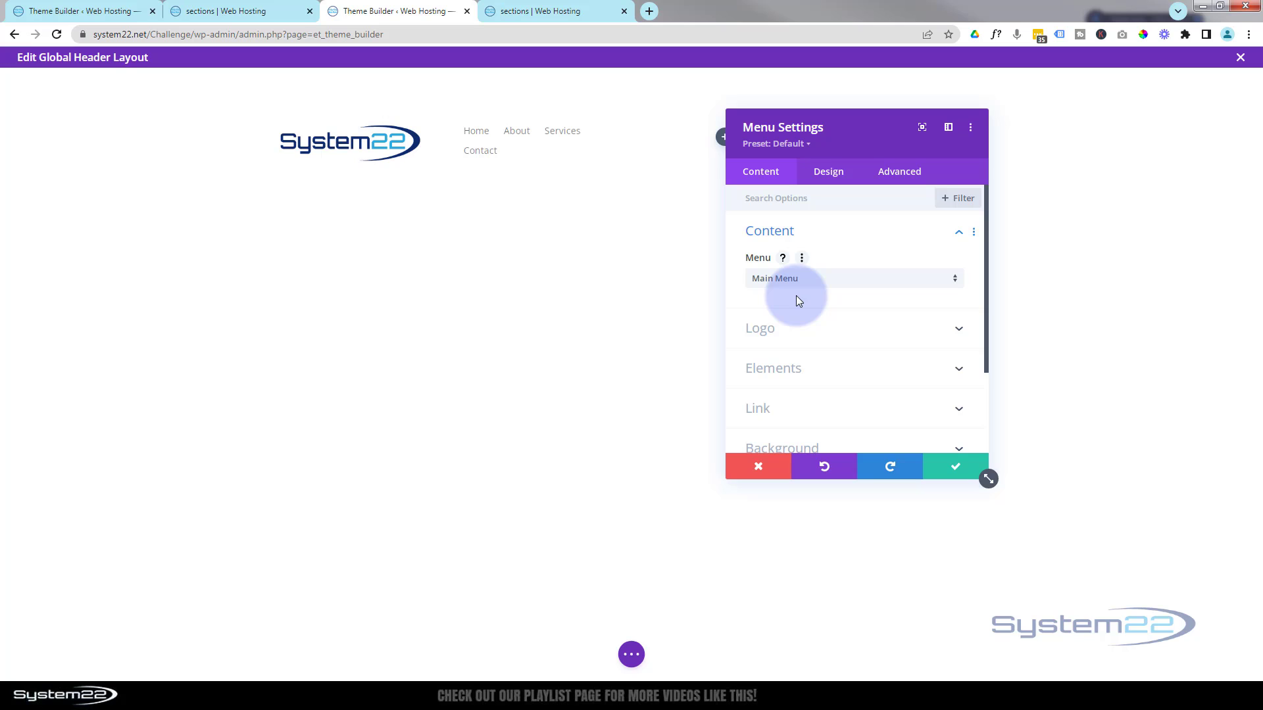
pyautogui.click(948, 466)
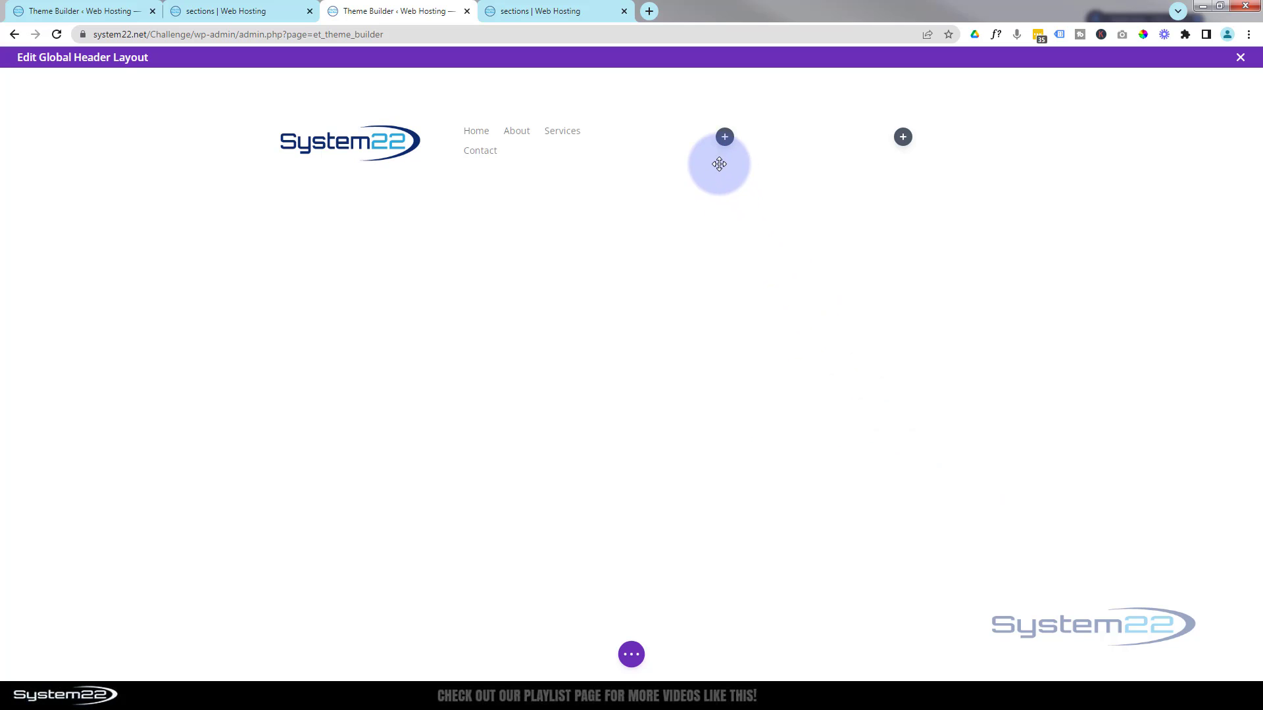
# Add a Search module with default settings to the row's third column and save it
pyautogui.click(725, 140)
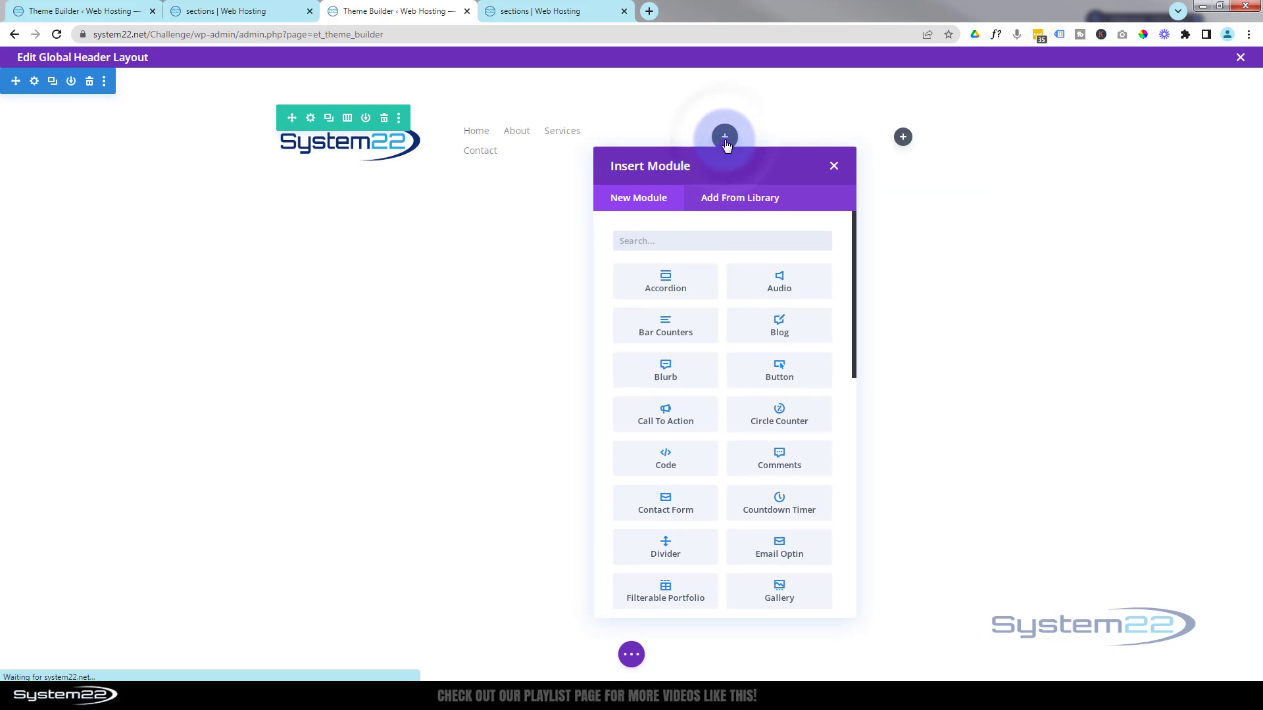
pyautogui.scroll(-4, 712, 276)
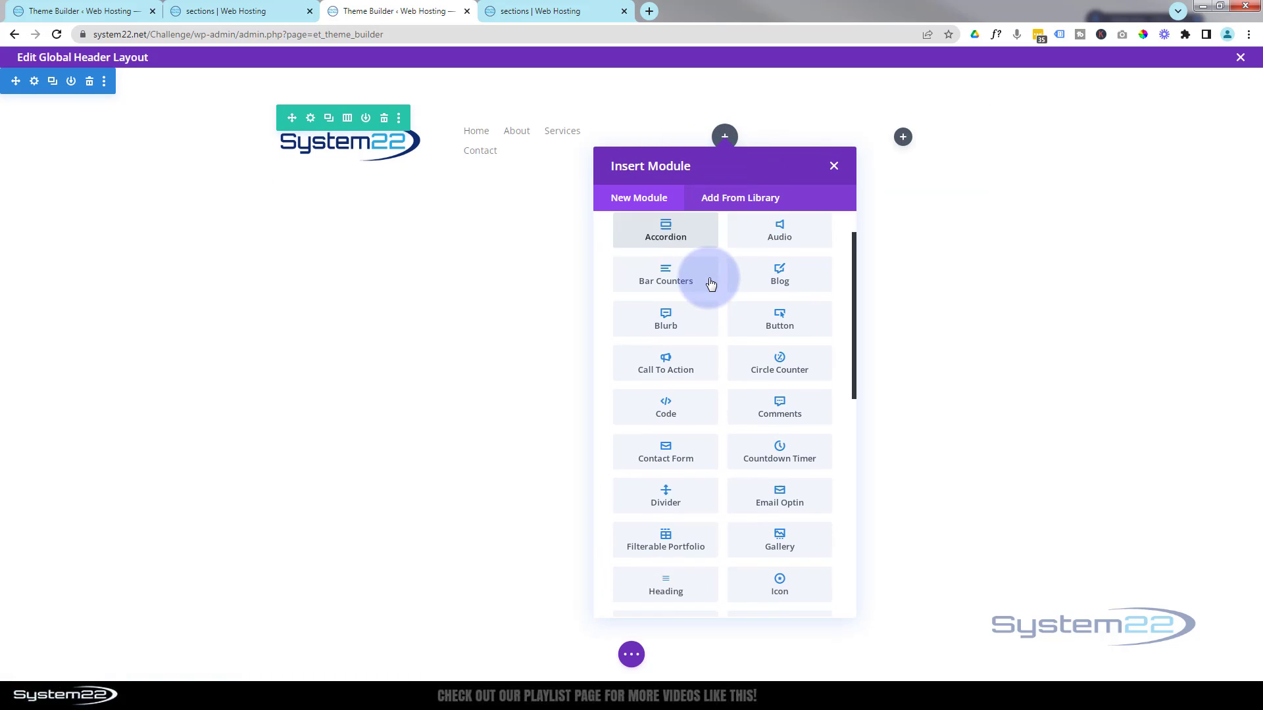
pyautogui.scroll(-5, 711, 284)
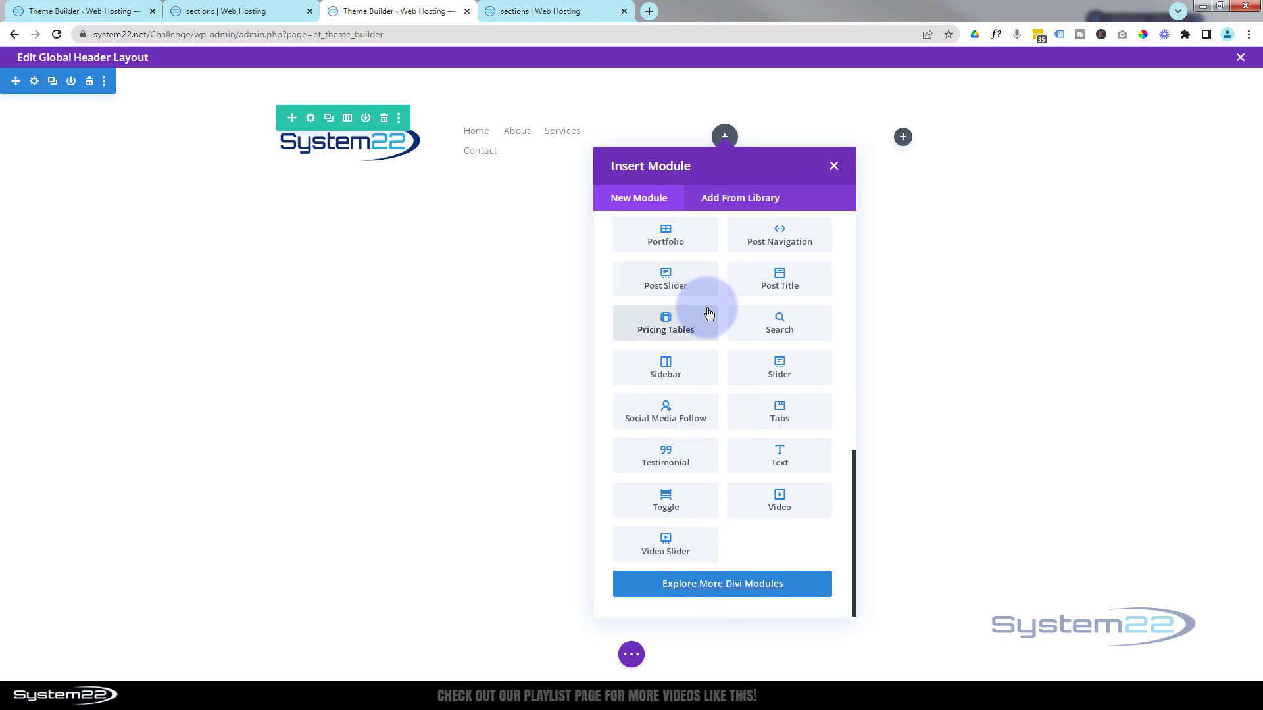
pyautogui.click(779, 321)
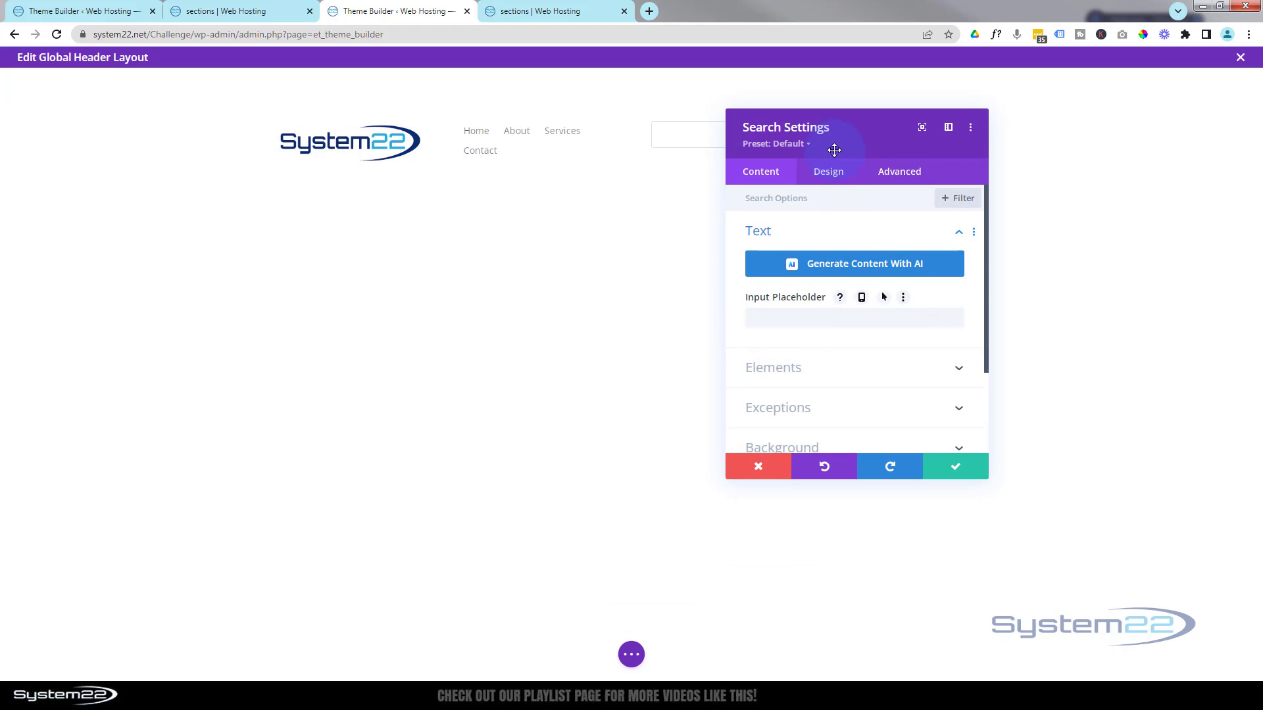
pyautogui.moveTo(834, 146); pyautogui.dragTo(796, 158)
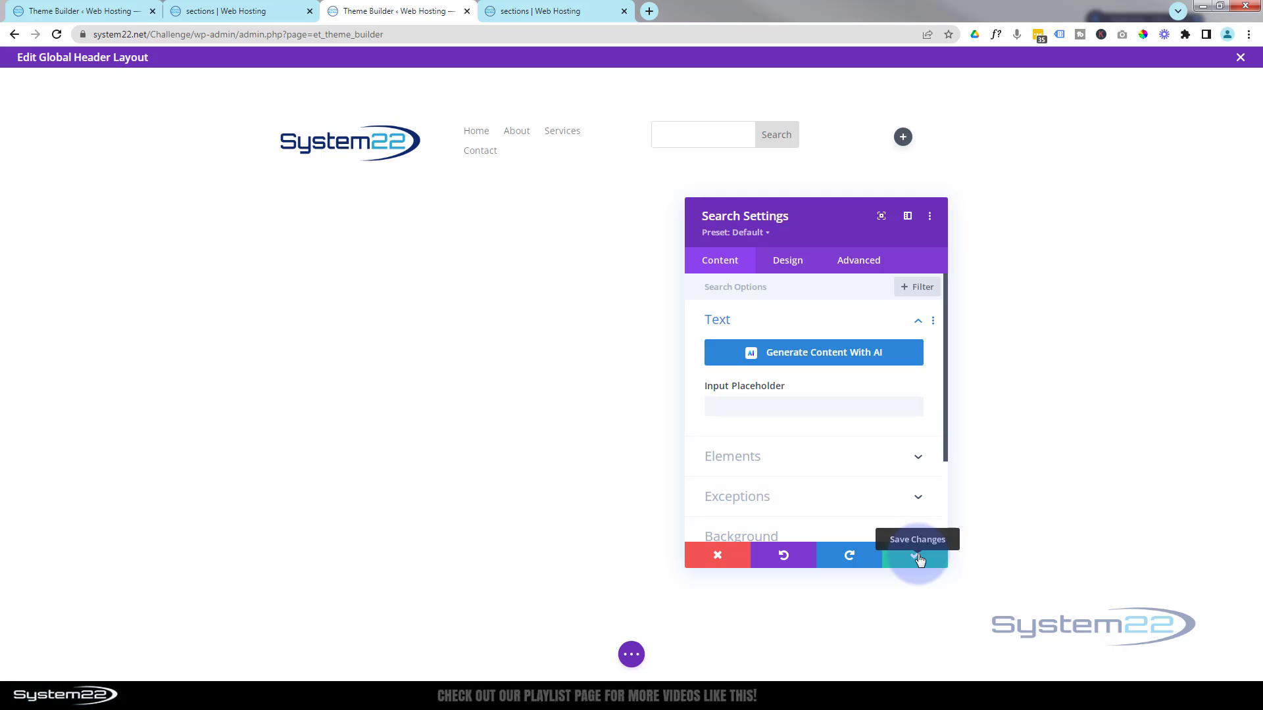
pyautogui.click(919, 558)
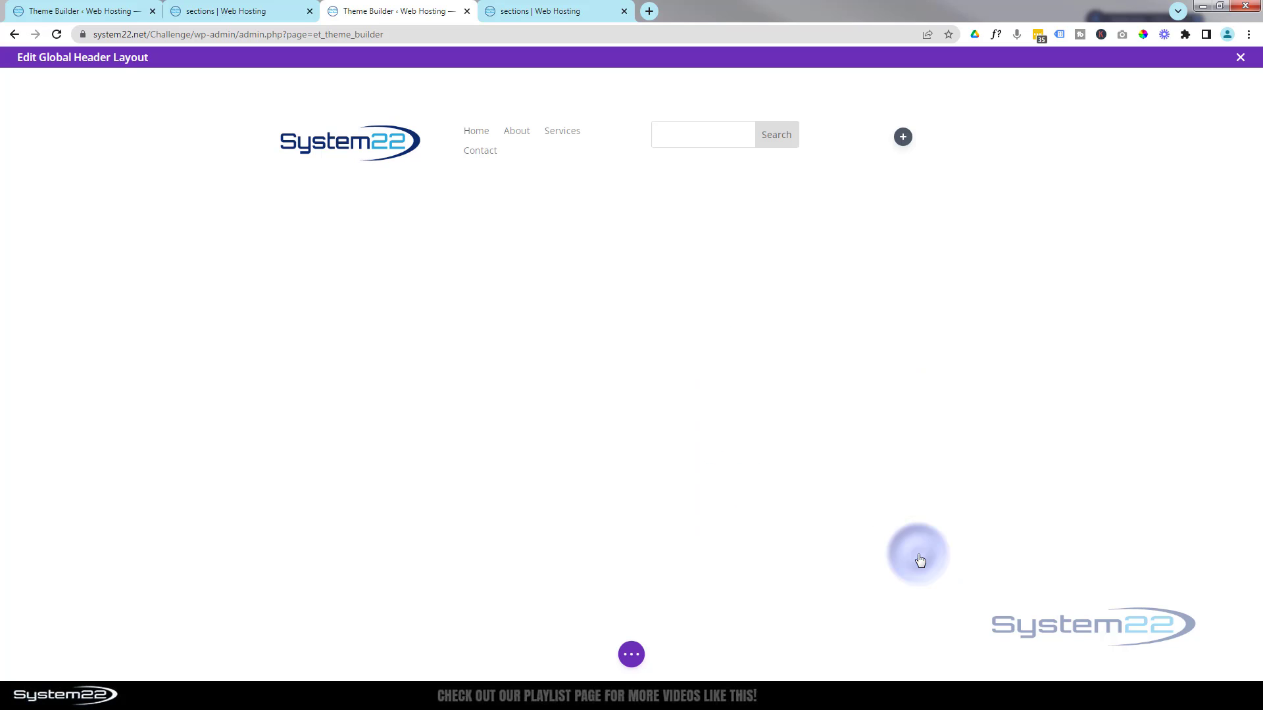
# Add a Button module to the row's fourth column and set its button text to Contact
pyautogui.click(904, 138)
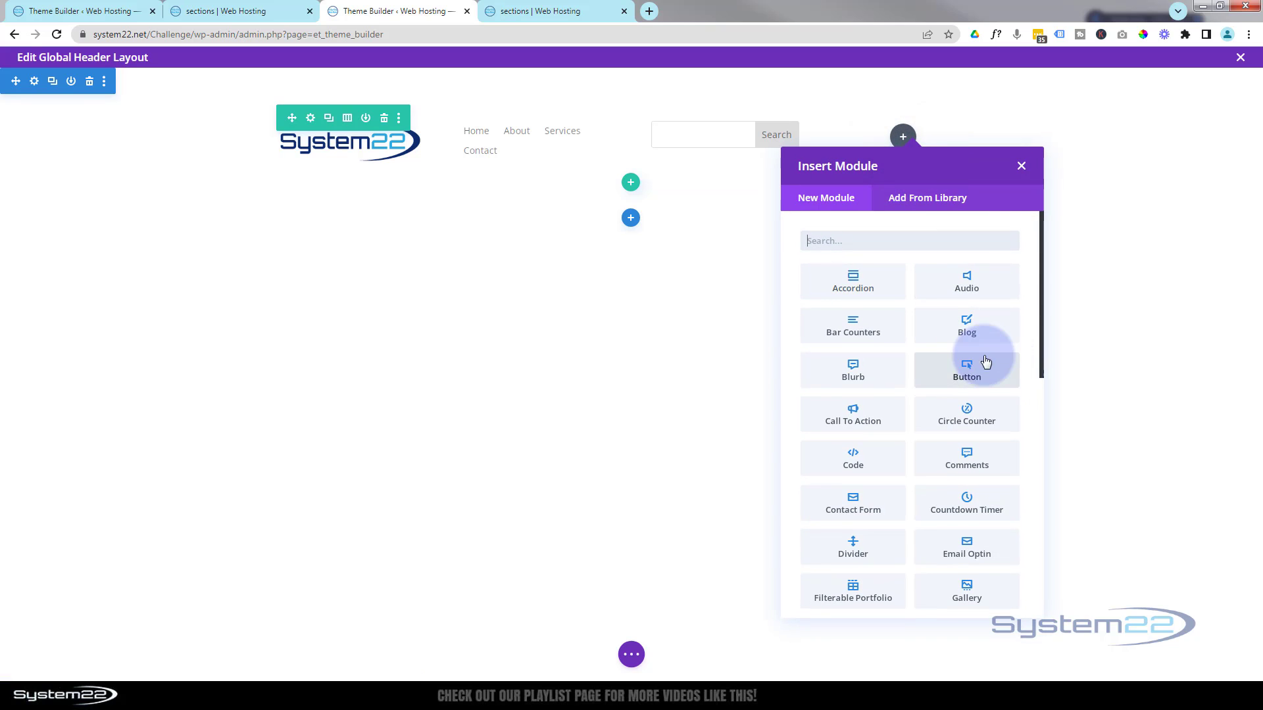
pyautogui.scroll(-1, 976, 351)
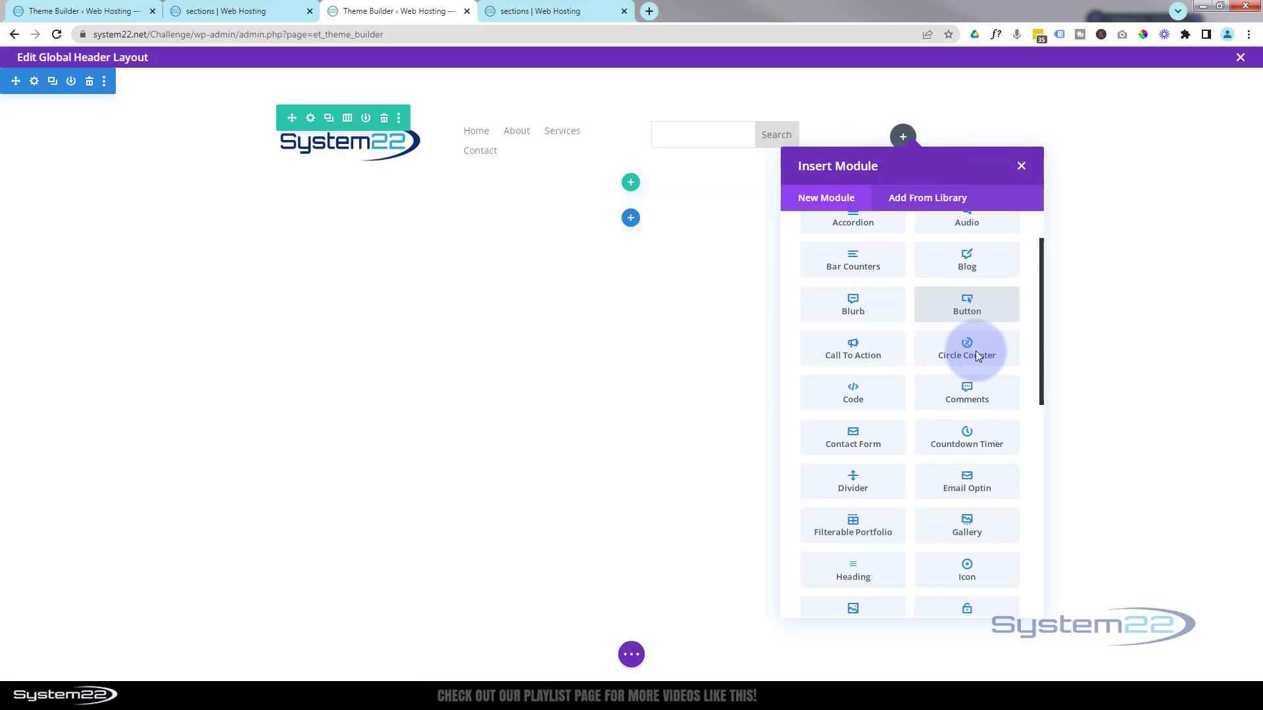
pyautogui.click(975, 305)
pyautogui.click(778, 408)
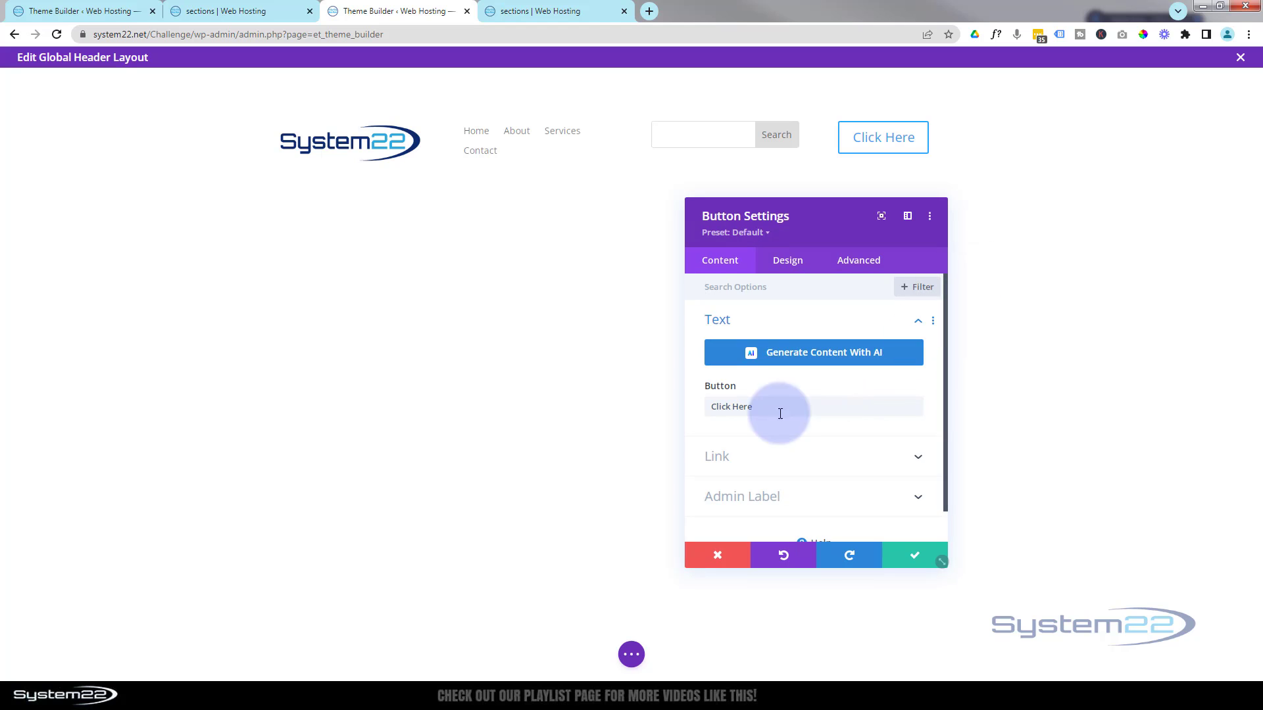
pyautogui.moveTo(756, 406); pyautogui.dragTo(667, 409)
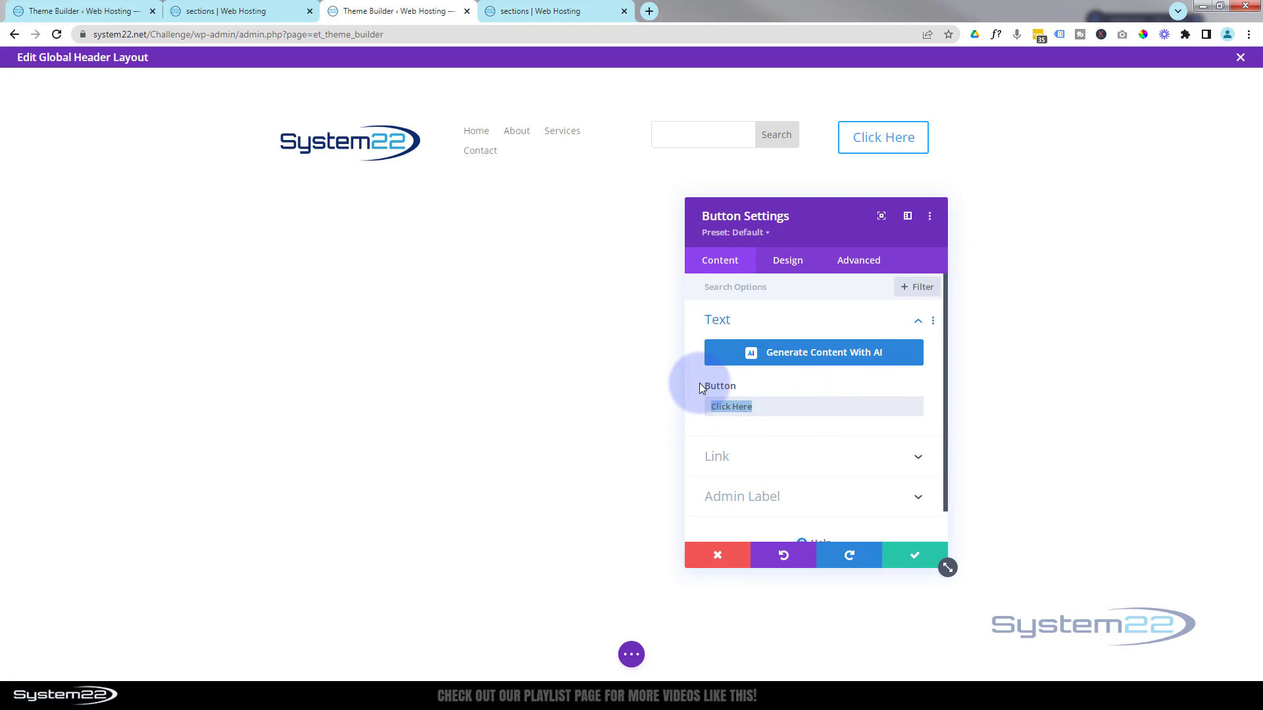
pyautogui.write('Contact')
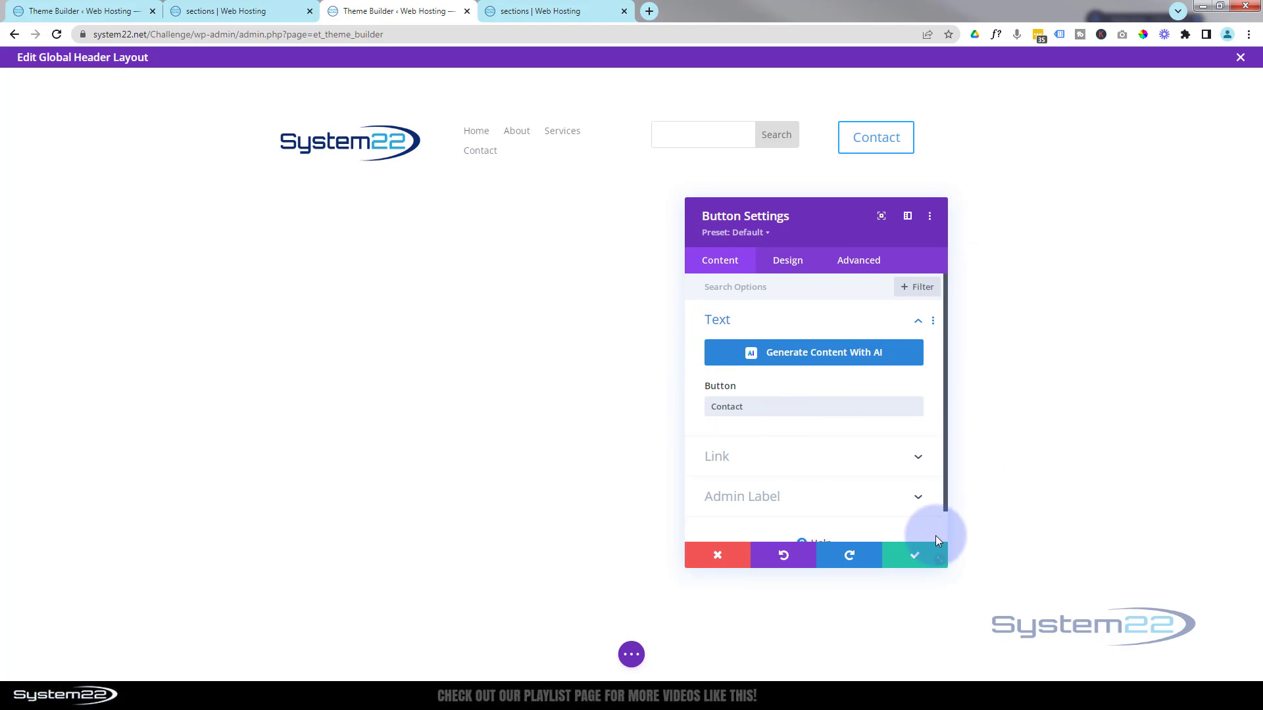
# Open the contact button's link options, leave the link URL empty, and save the button settings
pyautogui.click(767, 456)
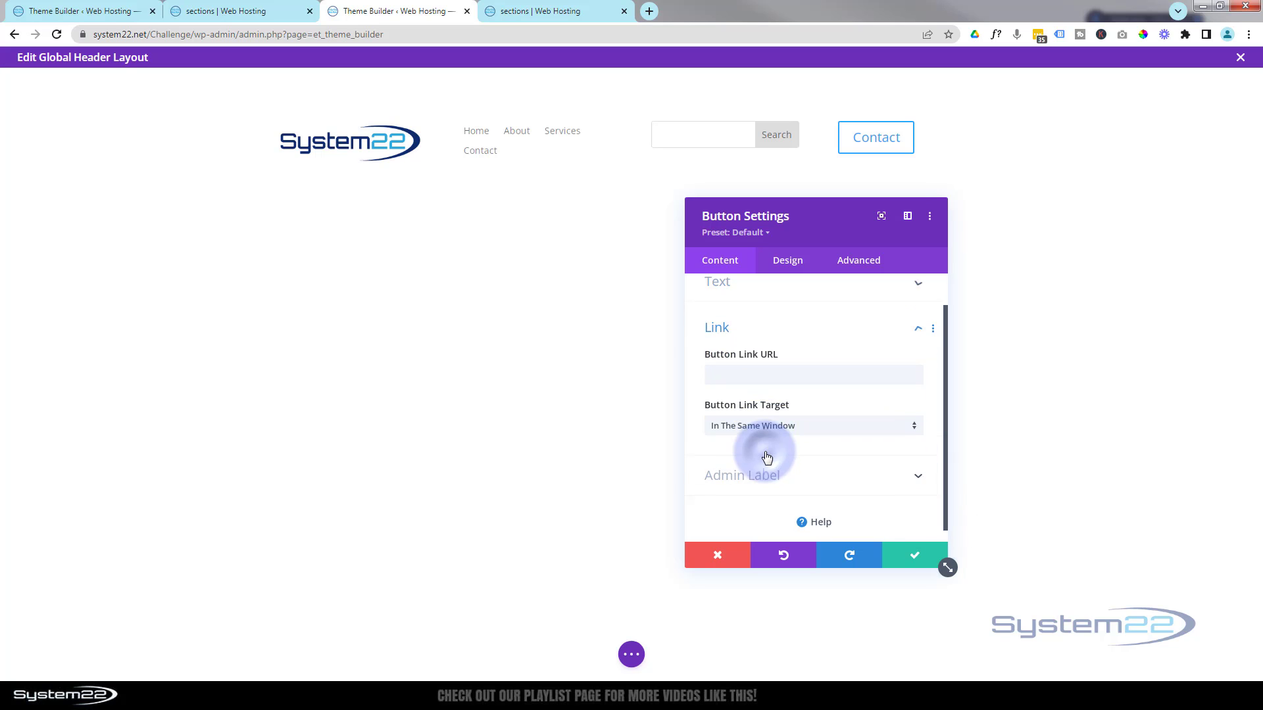
pyautogui.click(719, 362)
pyautogui.click(803, 360)
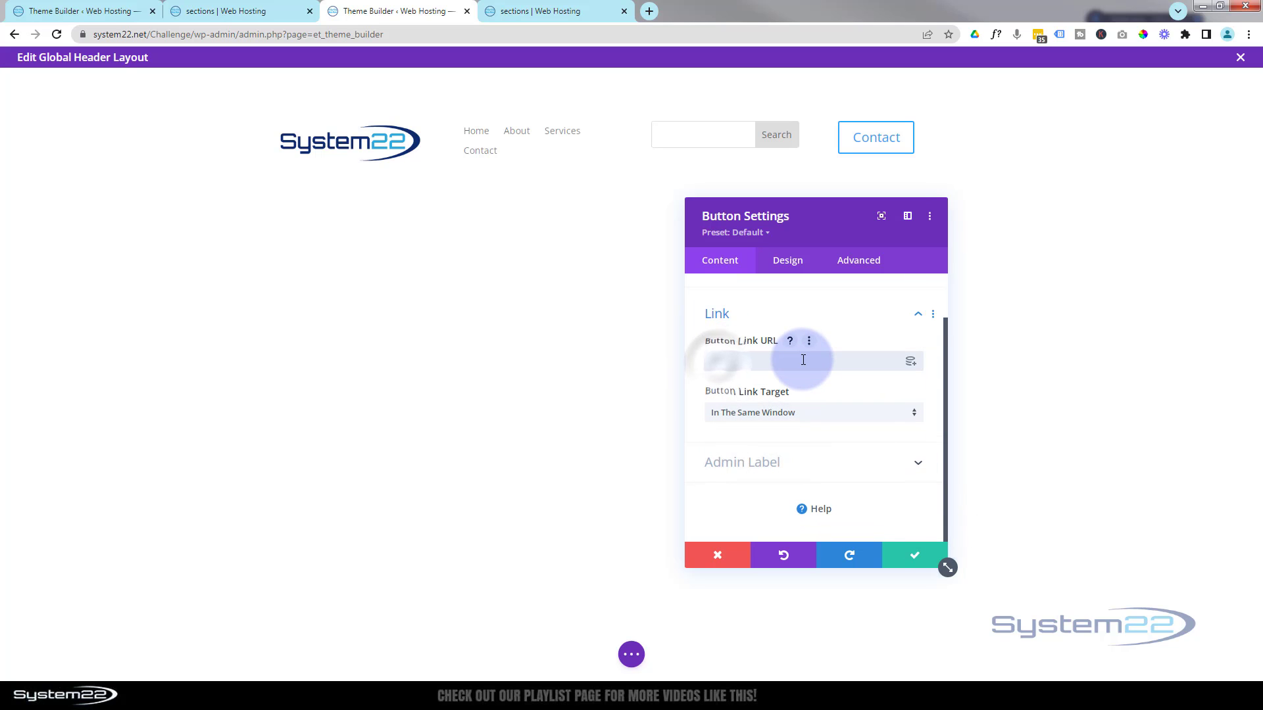
pyautogui.click(772, 361)
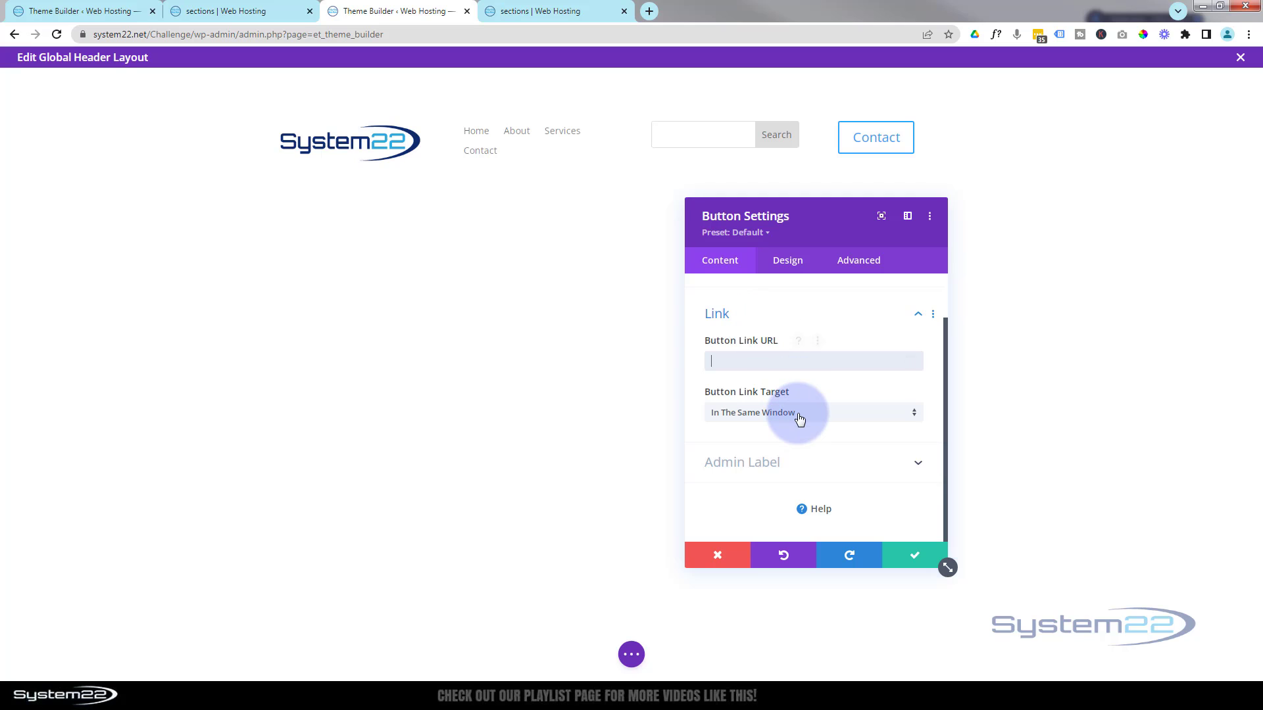
pyautogui.click(914, 559)
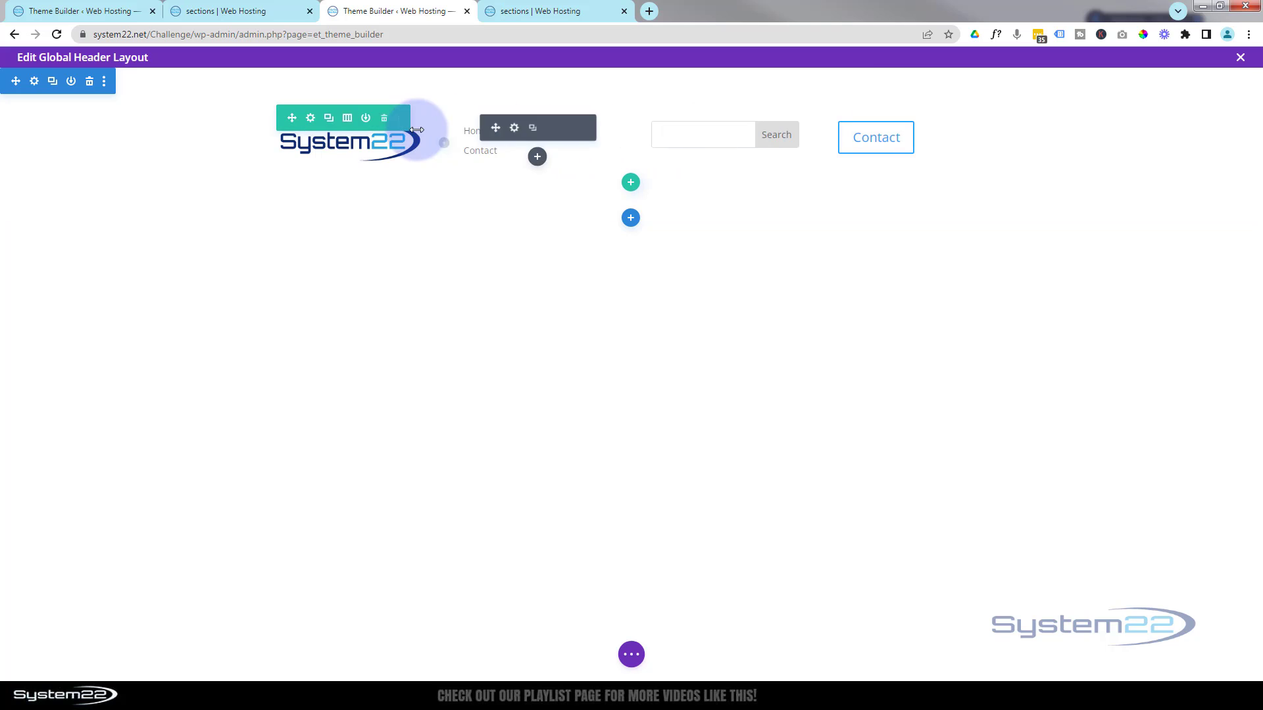
# Set both the width and the max width of the header row to 100%
pyautogui.click(311, 119)
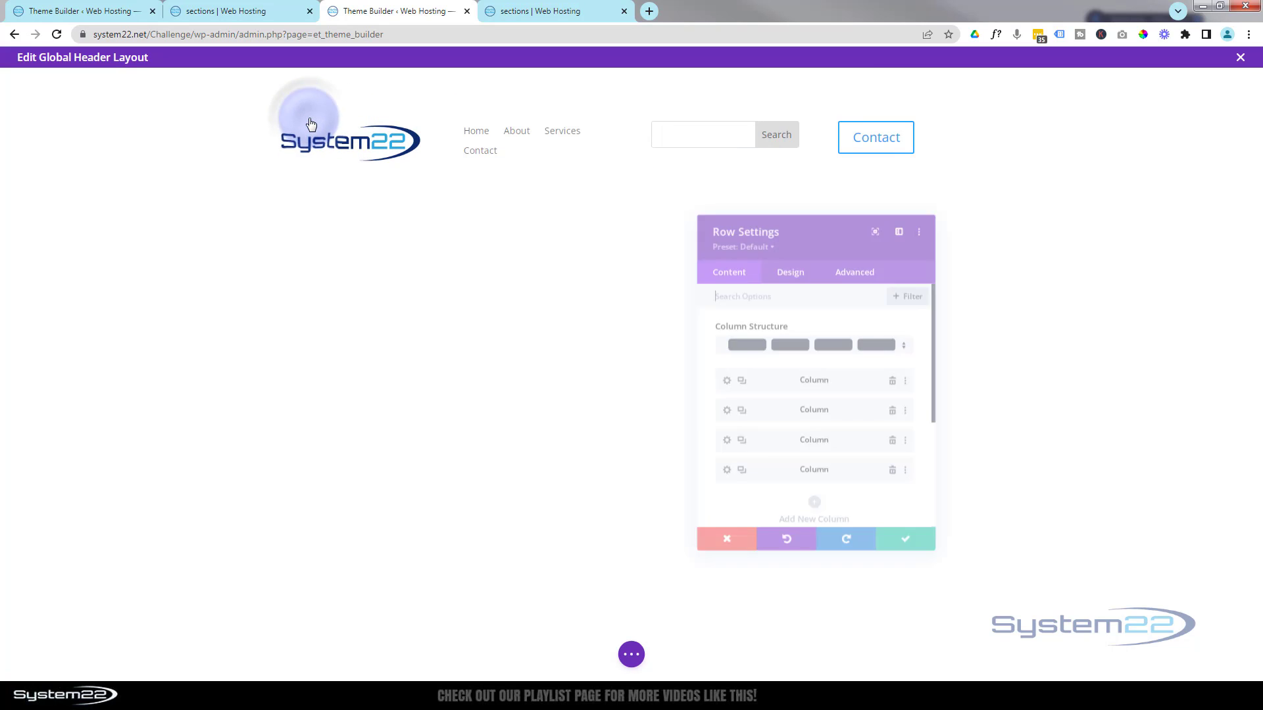
pyautogui.click(797, 265)
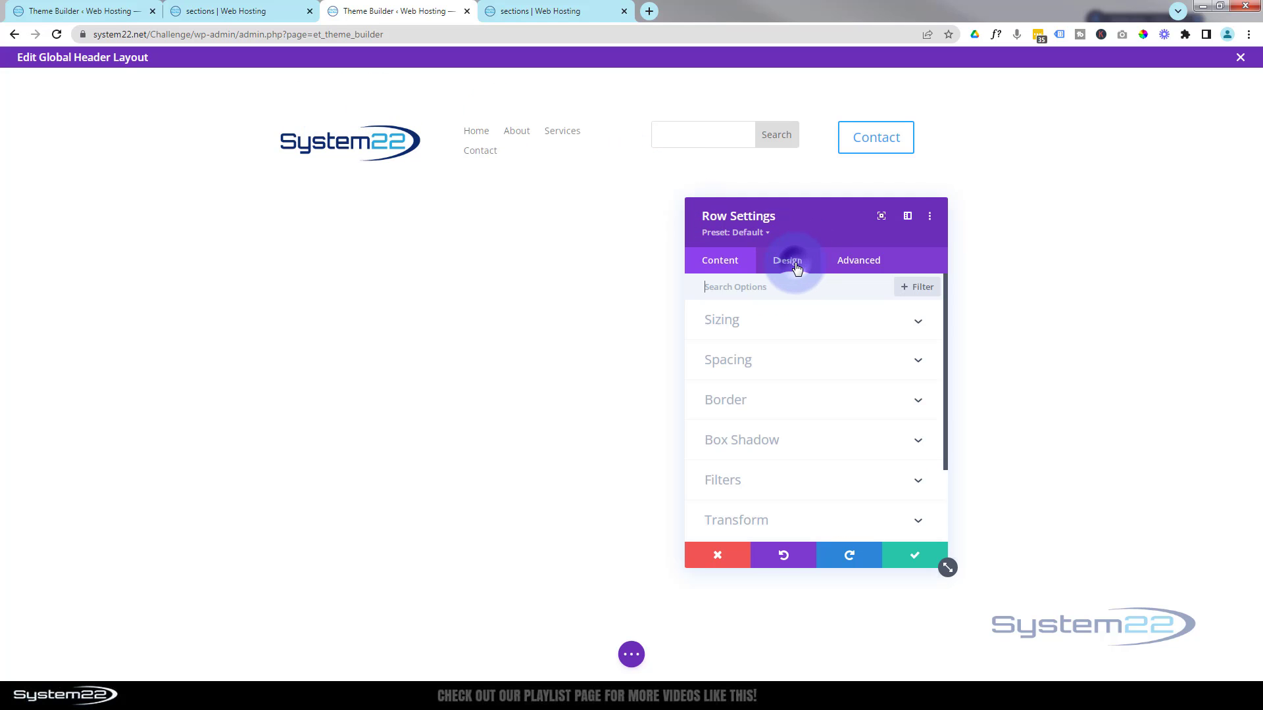
pyautogui.click(813, 320)
pyautogui.scroll(-2, 771, 342)
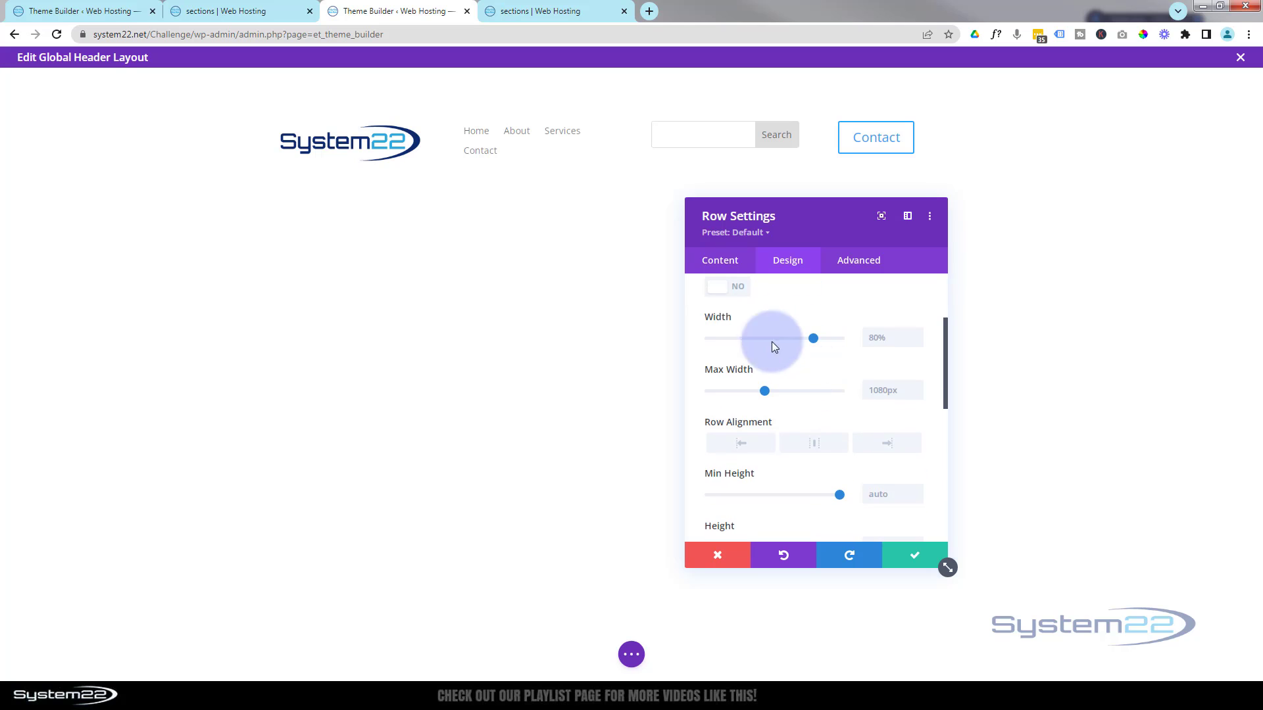
pyautogui.moveTo(813, 338); pyautogui.dragTo(865, 333)
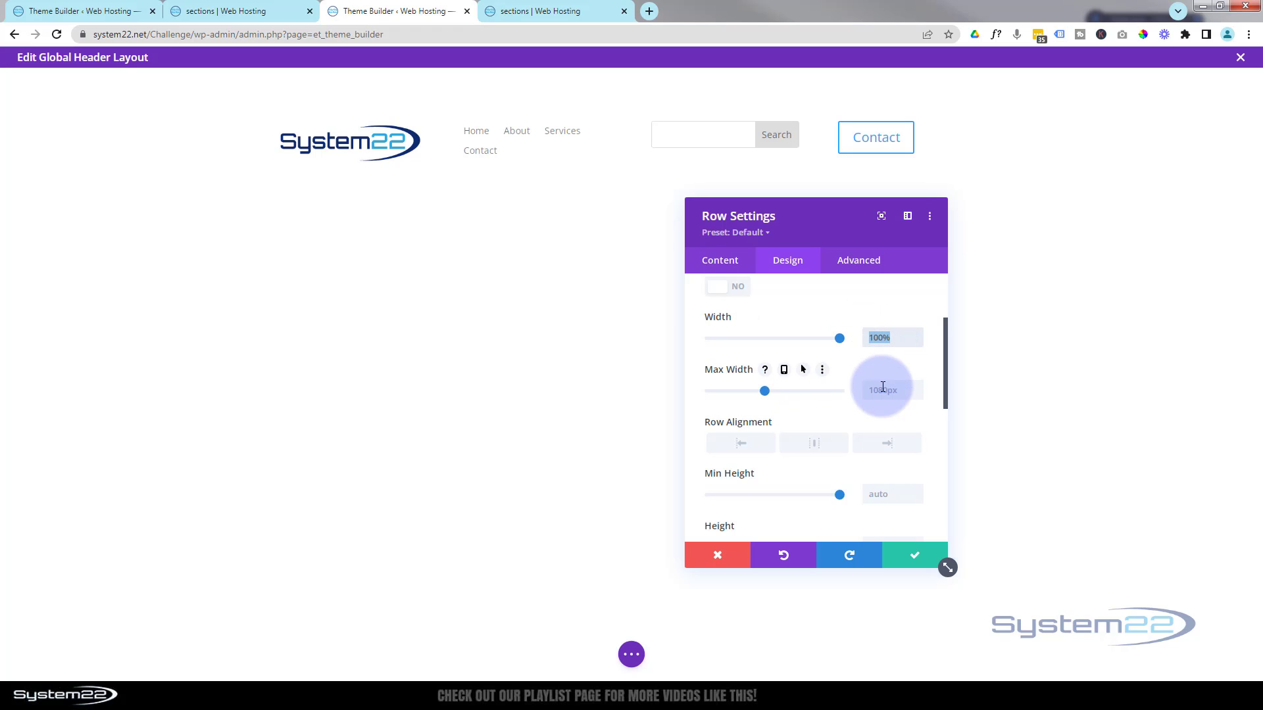
pyautogui.write('100%')
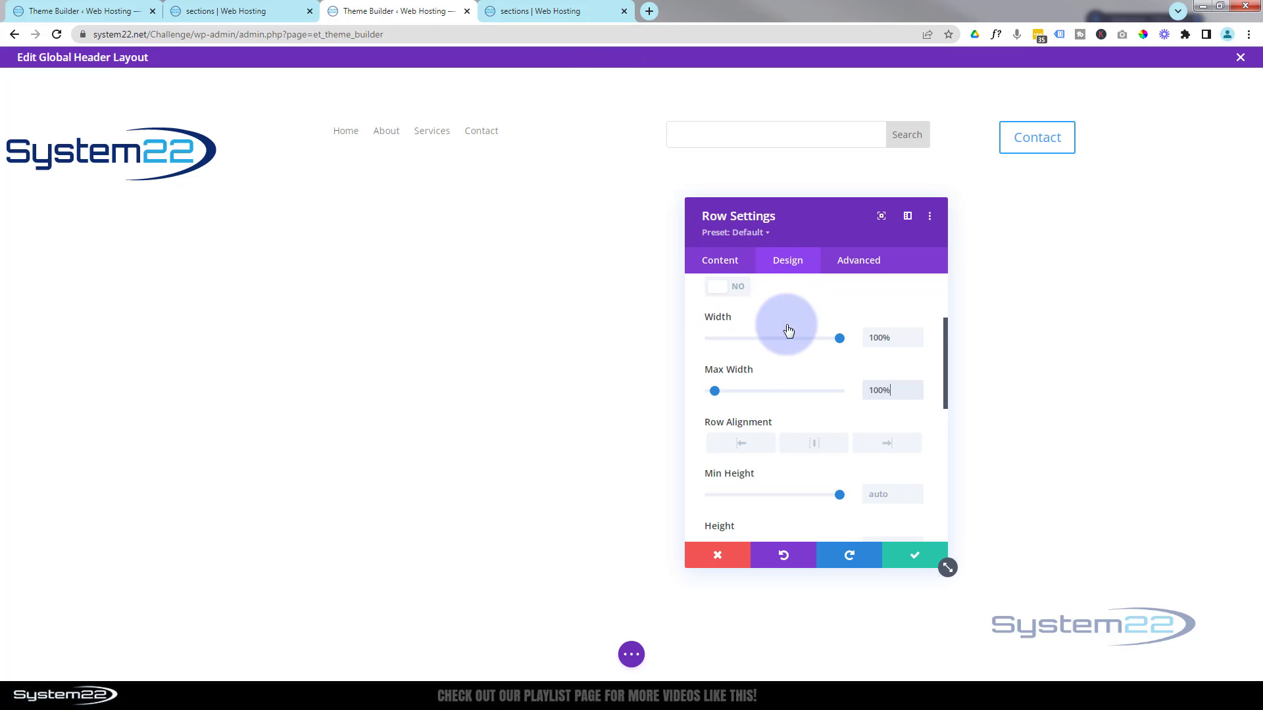
# Apply the box shadow preset that casts a shadow only below the bottom edge to the header row and save the row settings
pyautogui.scroll(-5, 793, 351)
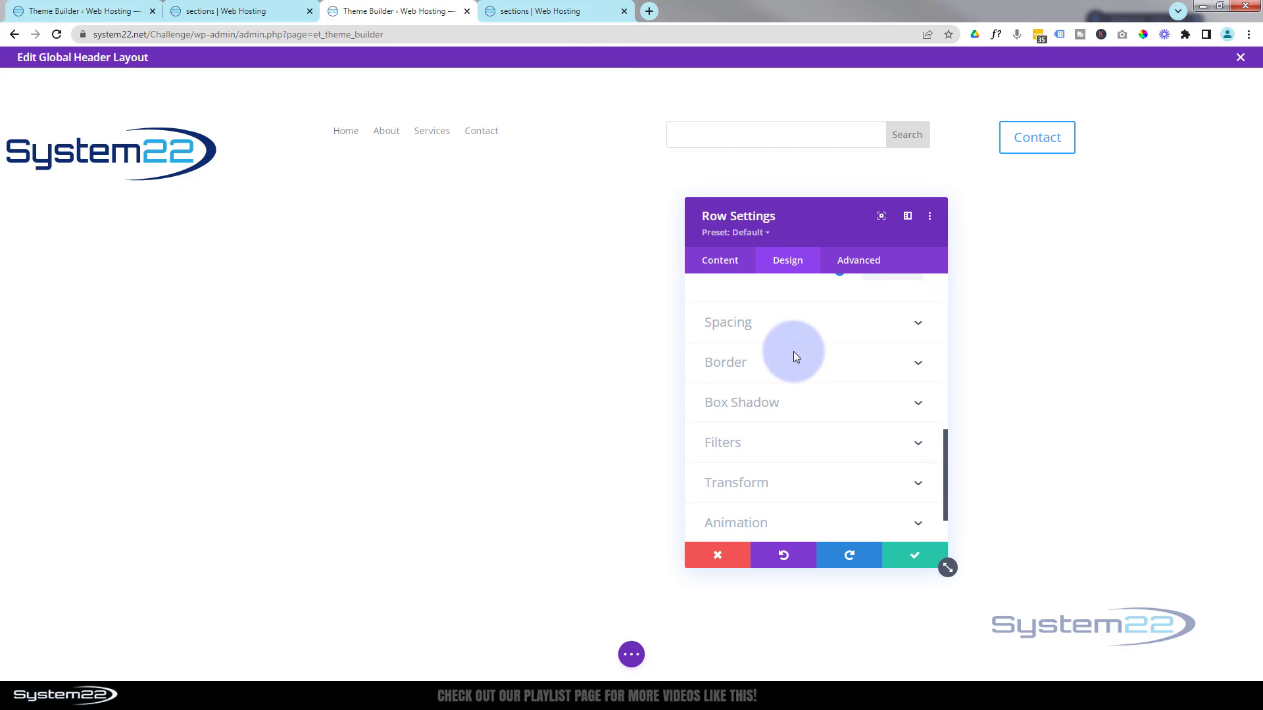
pyautogui.click(801, 400)
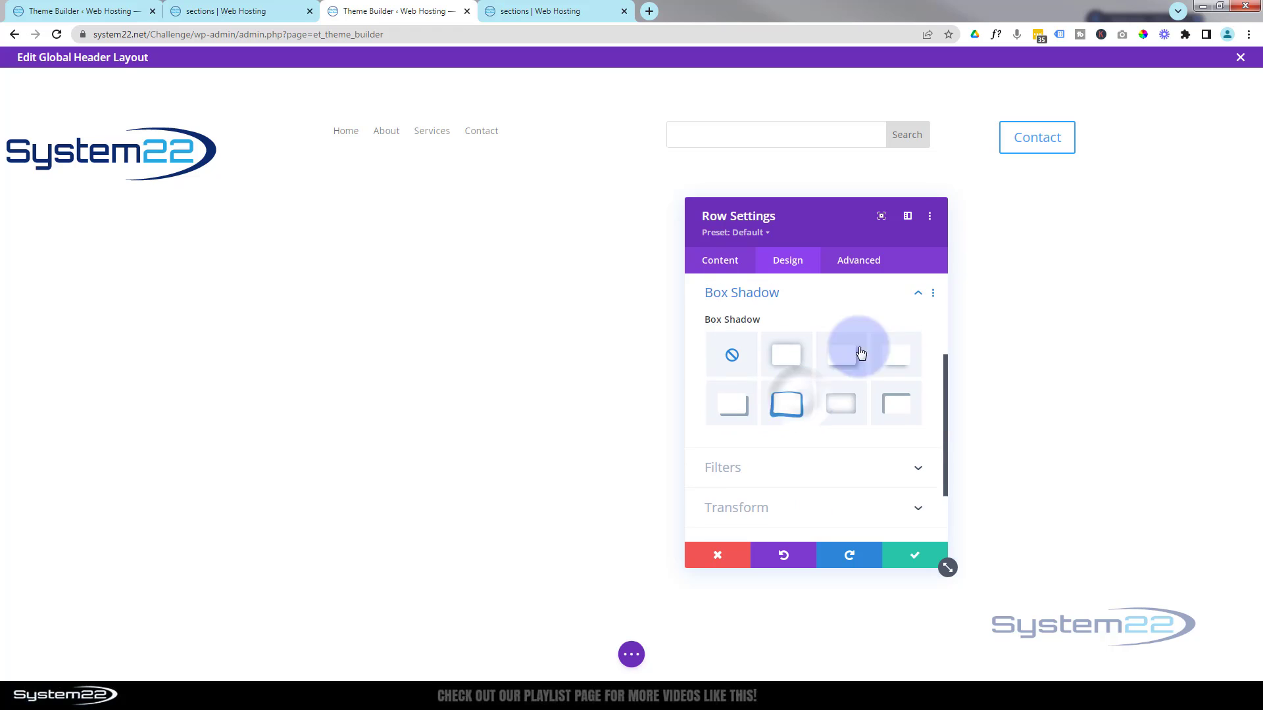
pyautogui.click(899, 367)
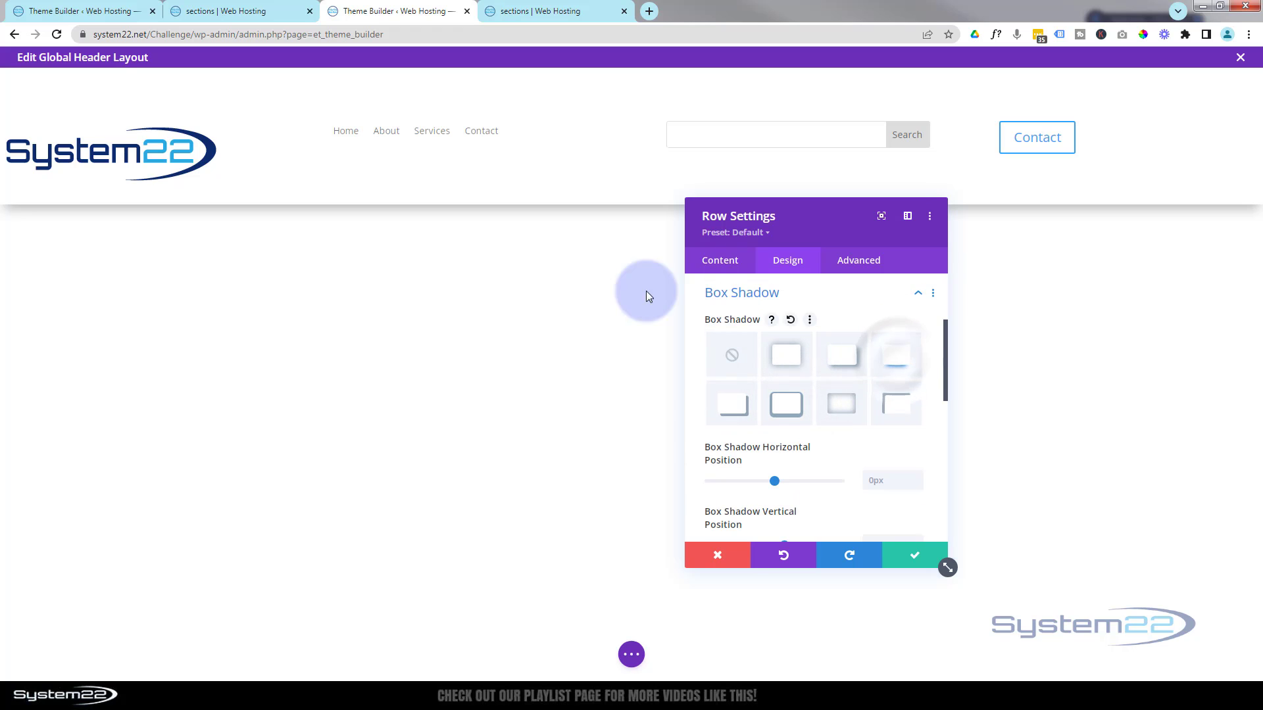
pyautogui.click(926, 553)
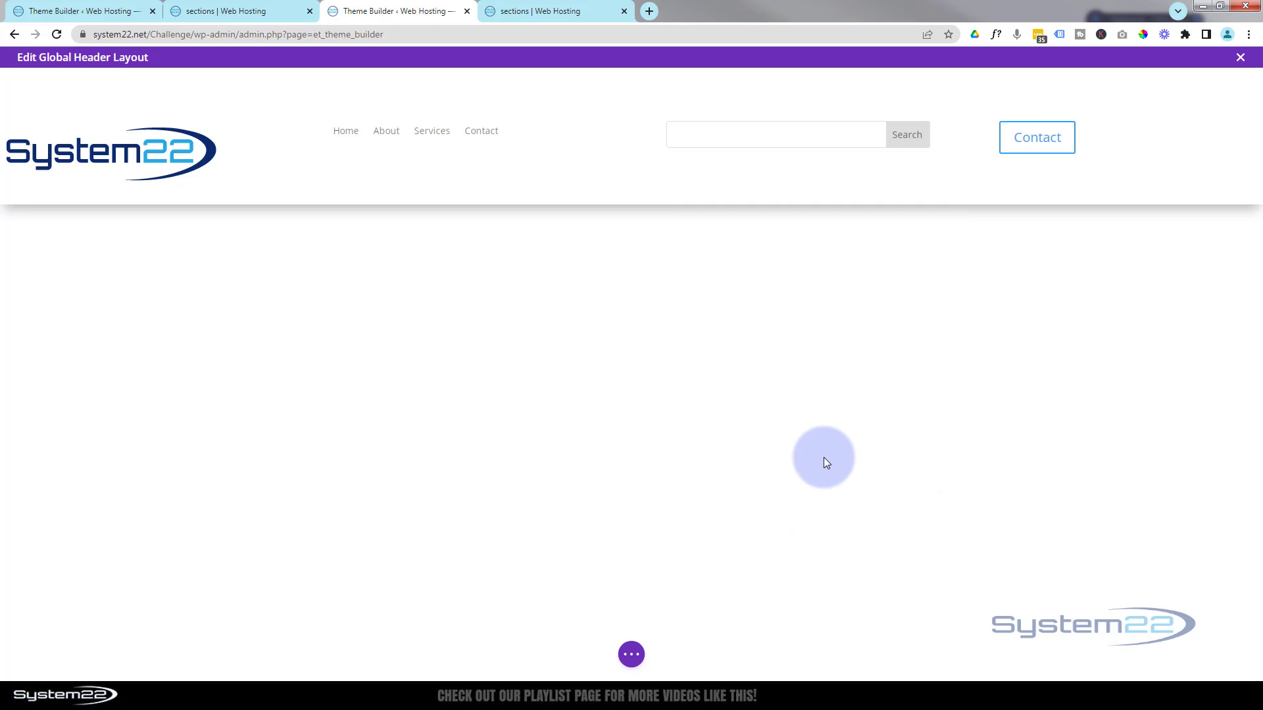
# Center the logo image in its column and set its width to 200px
pyautogui.moveTo(150, 169)
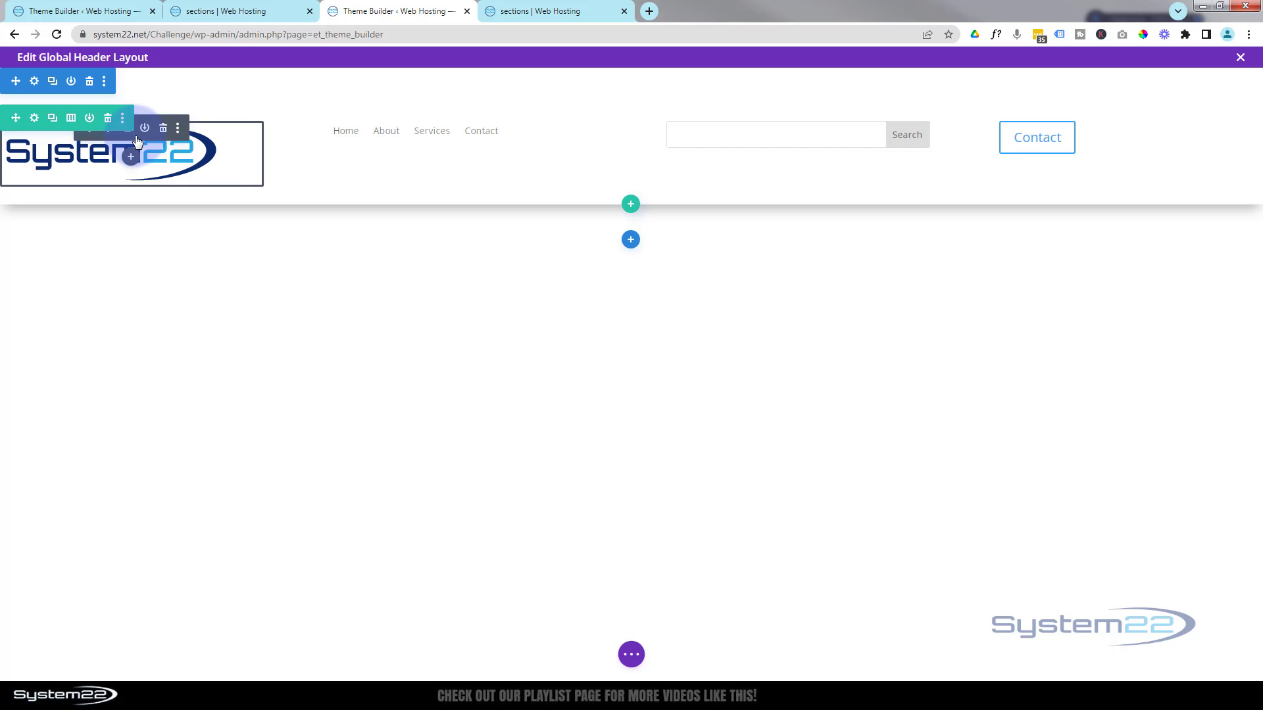
pyautogui.click(109, 138)
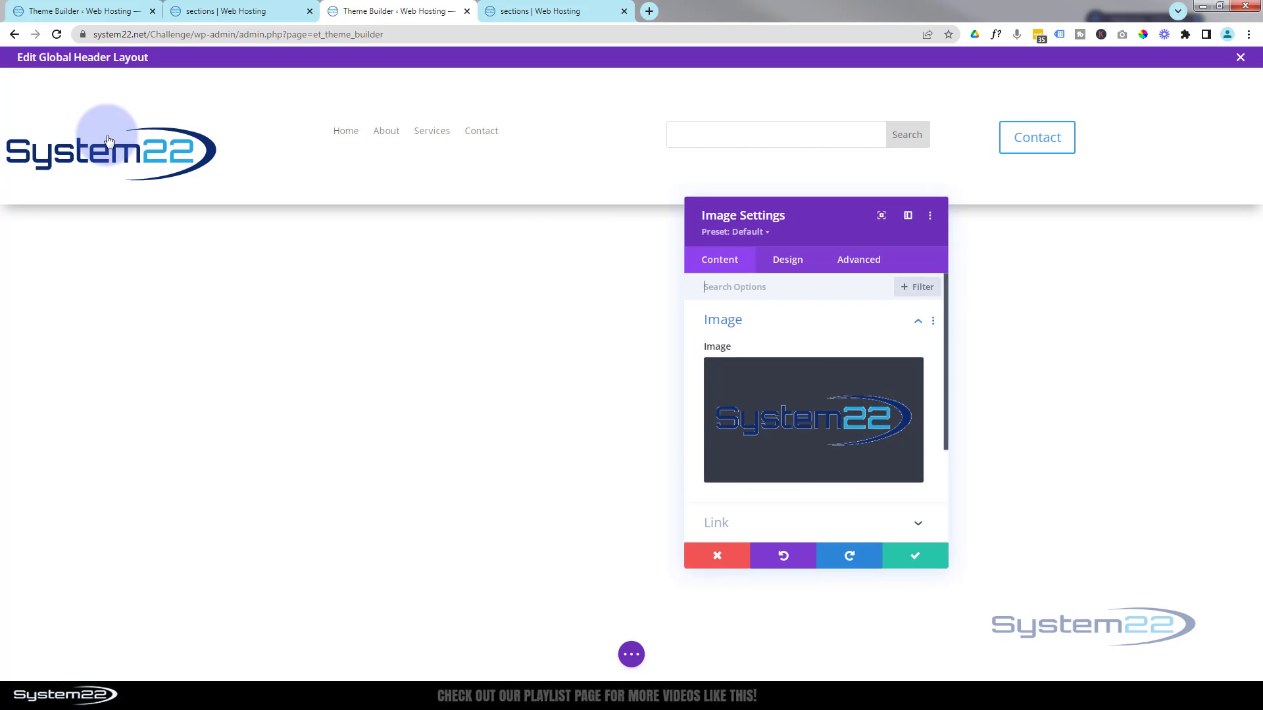
pyautogui.click(788, 260)
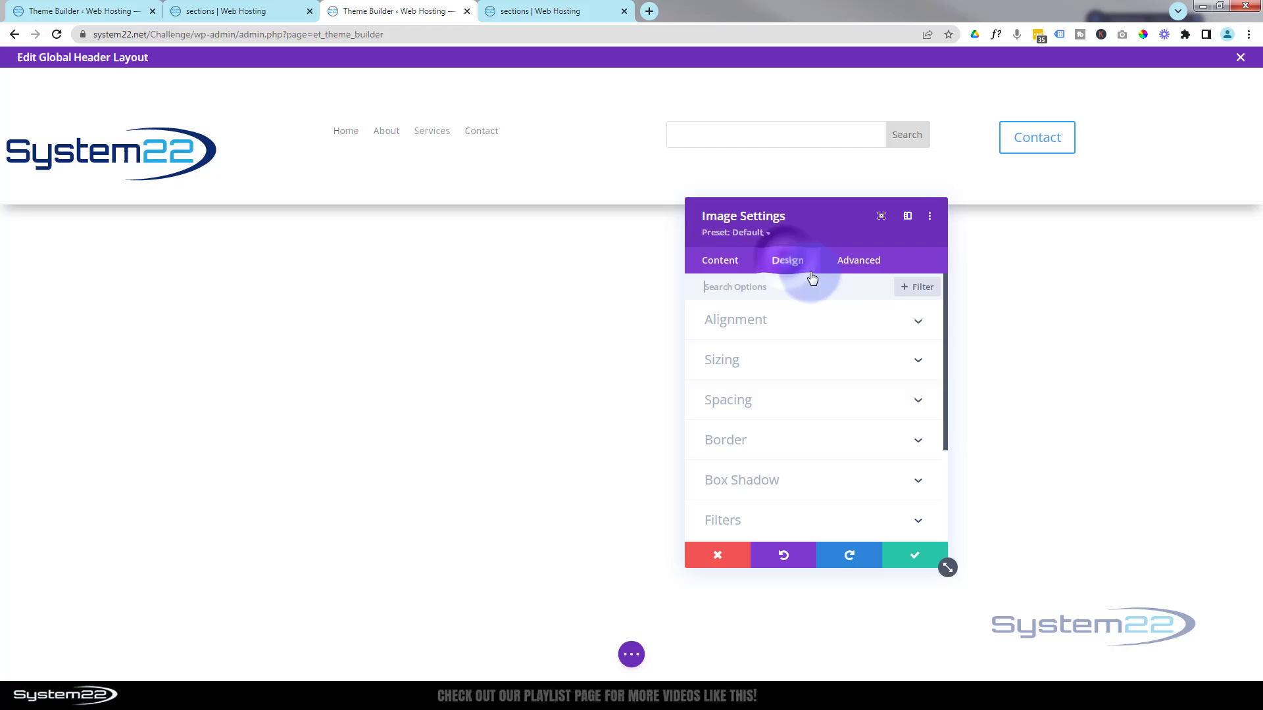
pyautogui.click(813, 329)
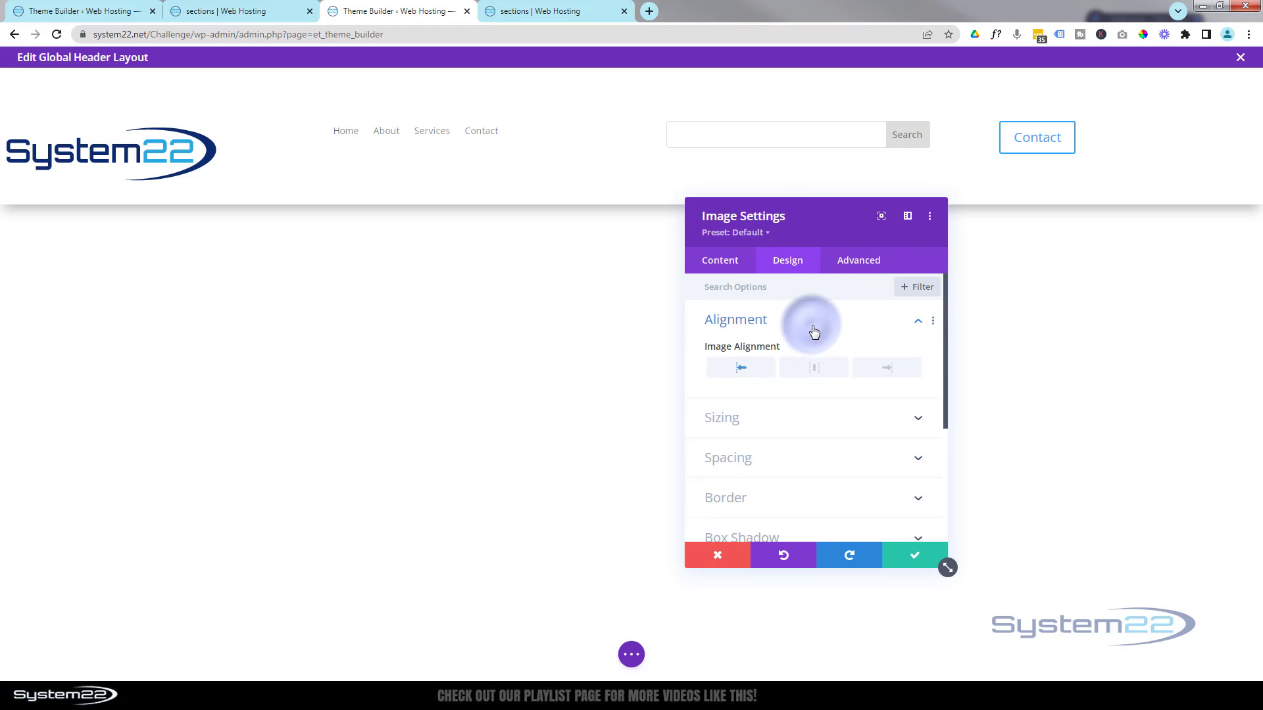
pyautogui.click(816, 370)
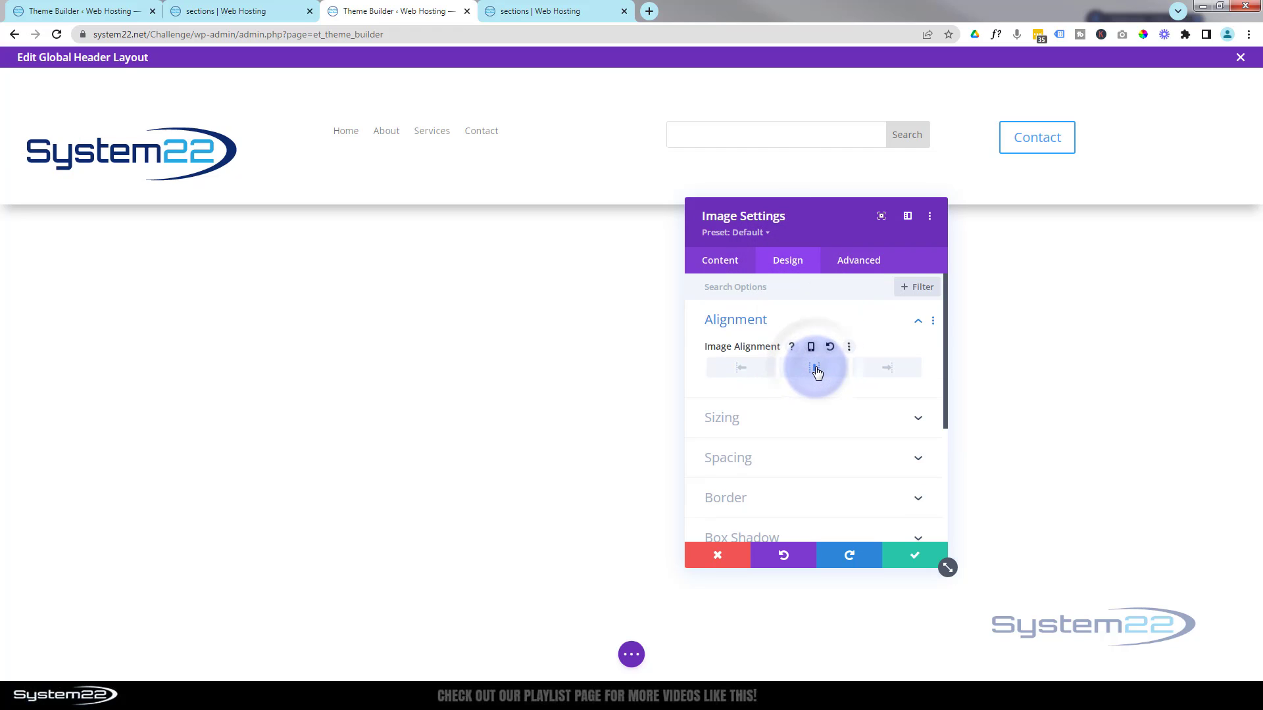
pyautogui.click(812, 416)
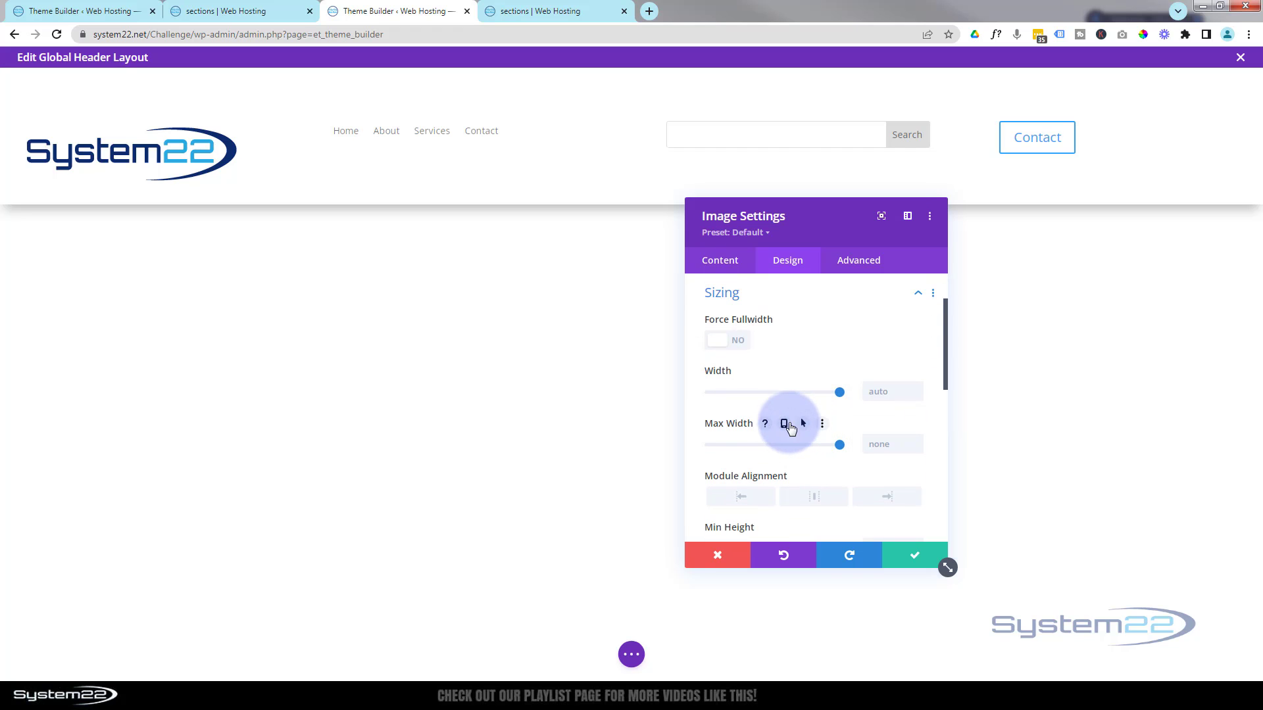
pyautogui.click(869, 390)
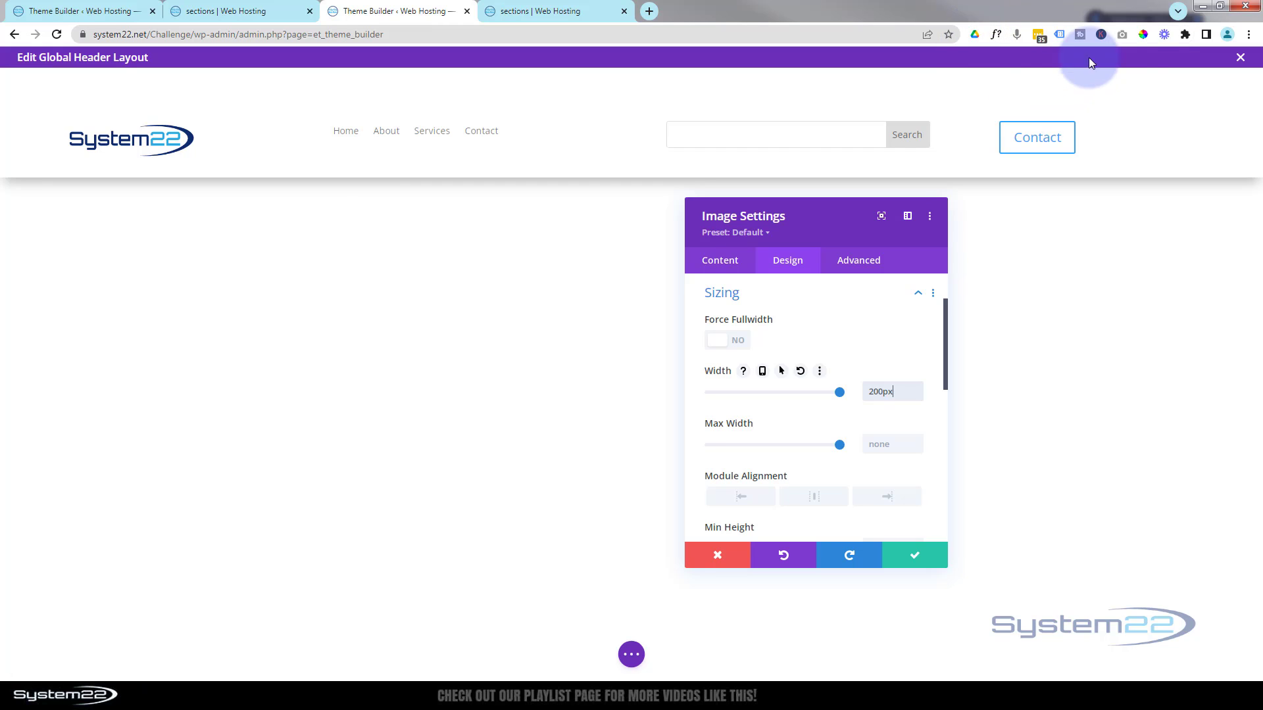
# Sample the dark blue of the logo's swoosh, copy its hex code 0D2B6F, and save the image settings
pyautogui.click(1142, 36)
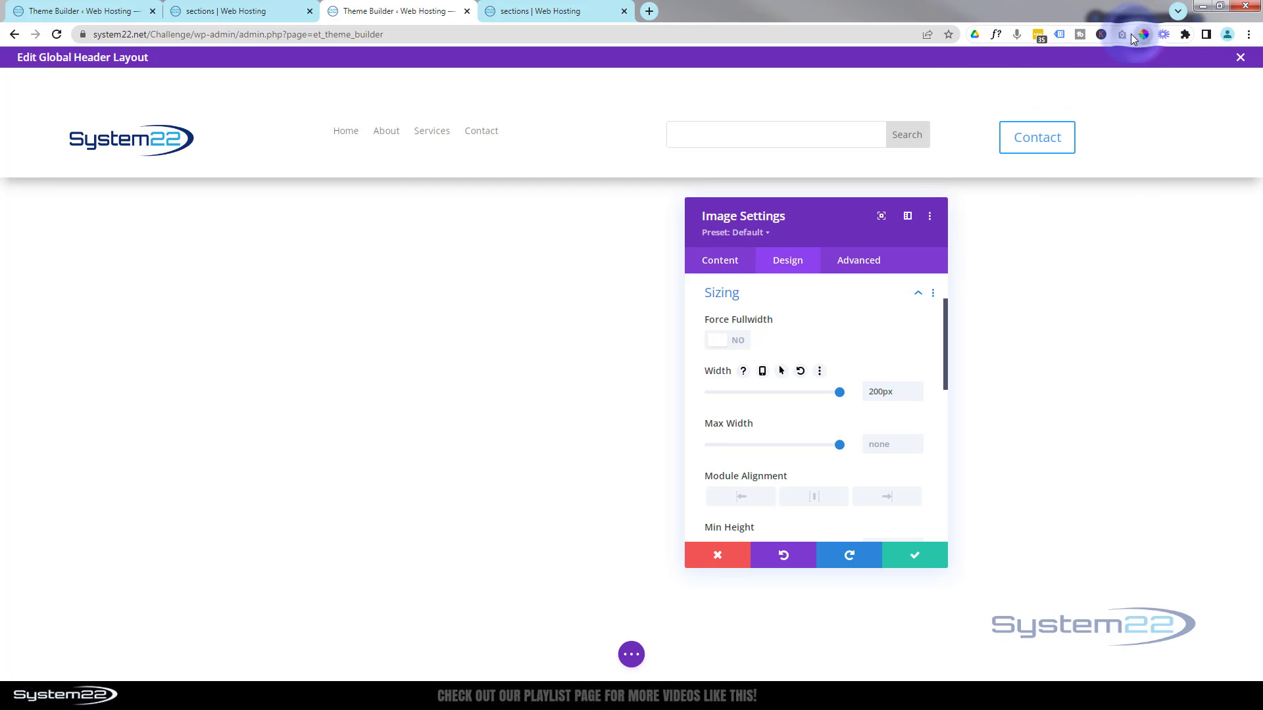
pyautogui.click(193, 137)
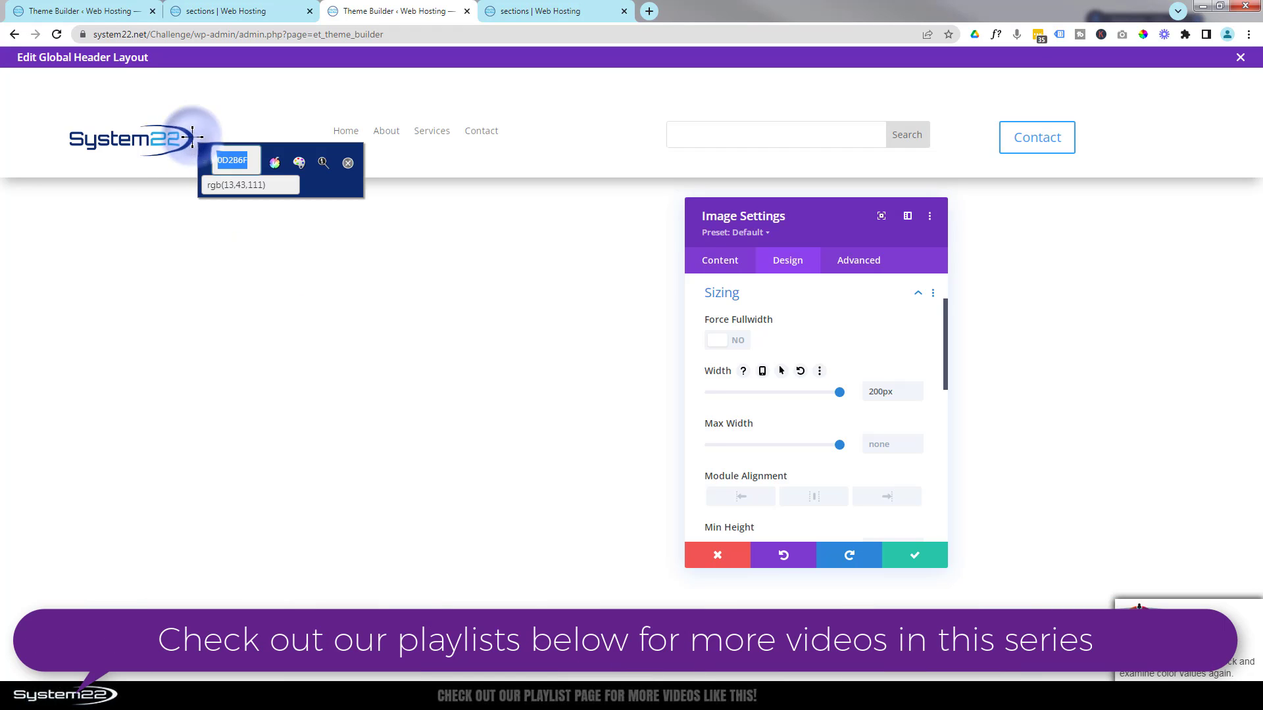
pyautogui.doubleClick(230, 160)
pyautogui.rightClick(239, 157)
pyautogui.click(270, 169)
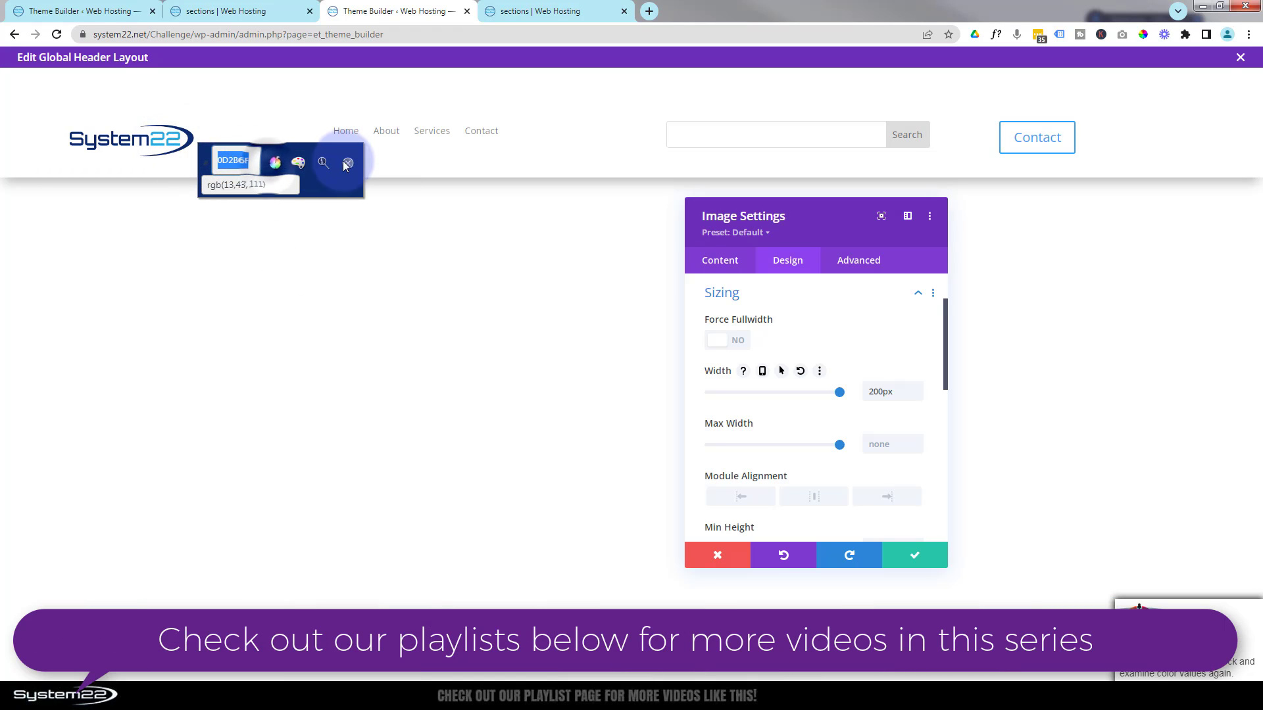
pyautogui.click(345, 161)
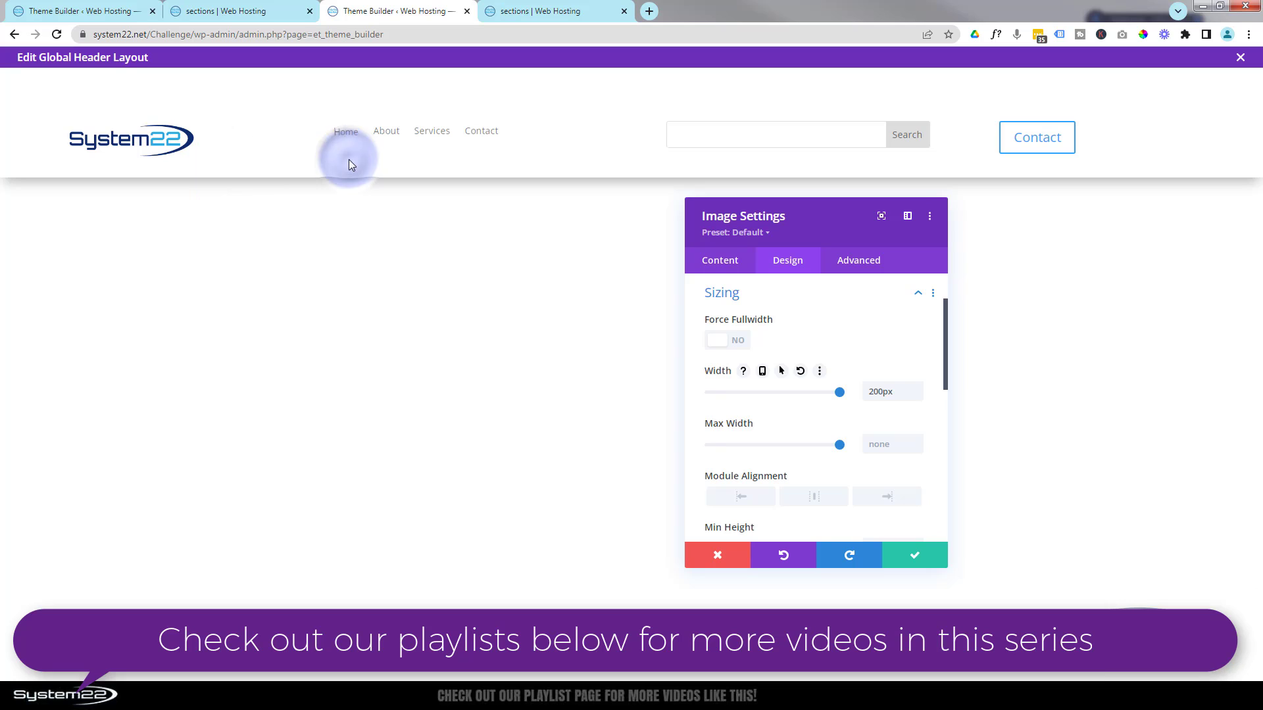
pyautogui.click(924, 558)
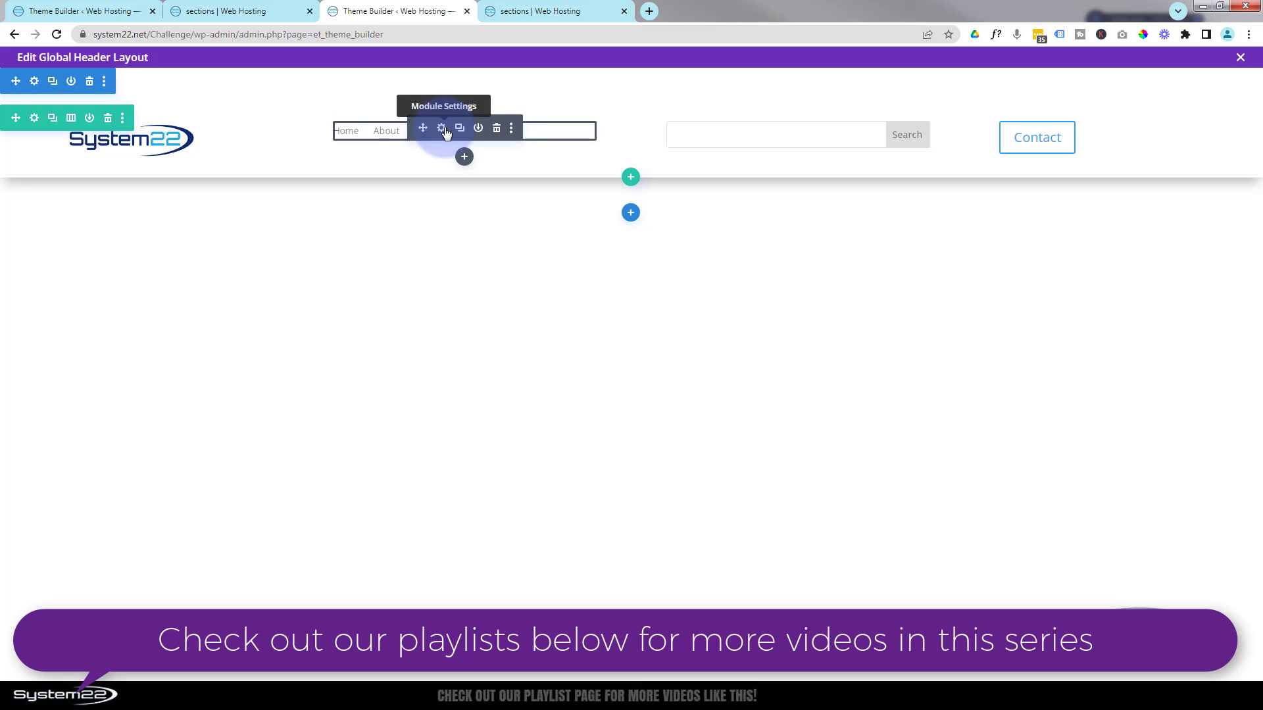
# Set the layout style of the header's menu module to Centered
pyautogui.click(444, 130)
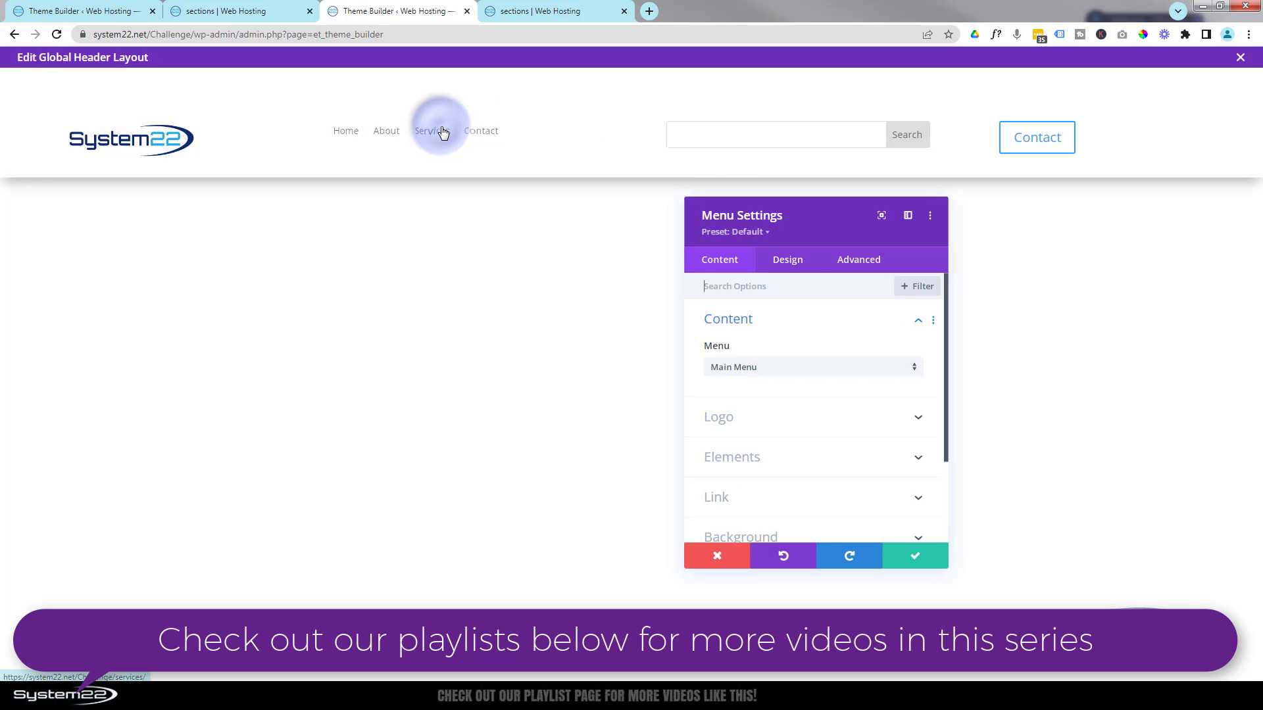
pyautogui.click(788, 261)
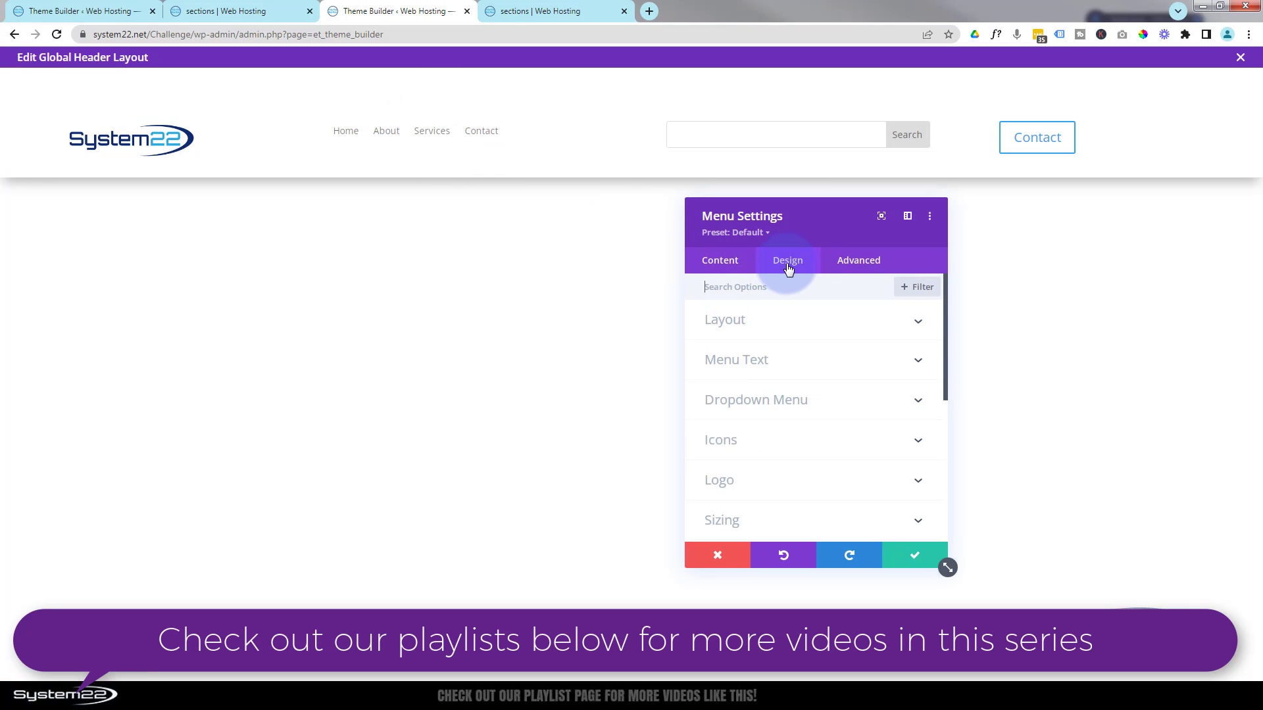
pyautogui.click(793, 325)
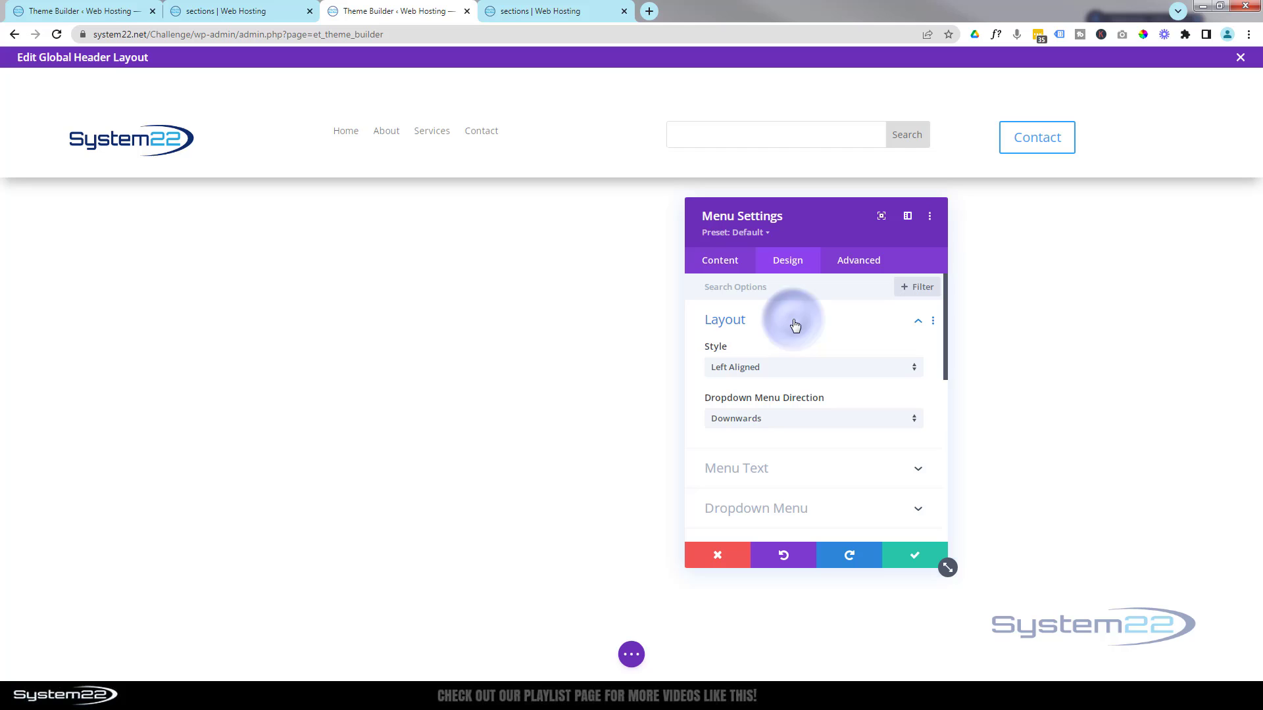
pyautogui.click(781, 366)
pyautogui.click(758, 402)
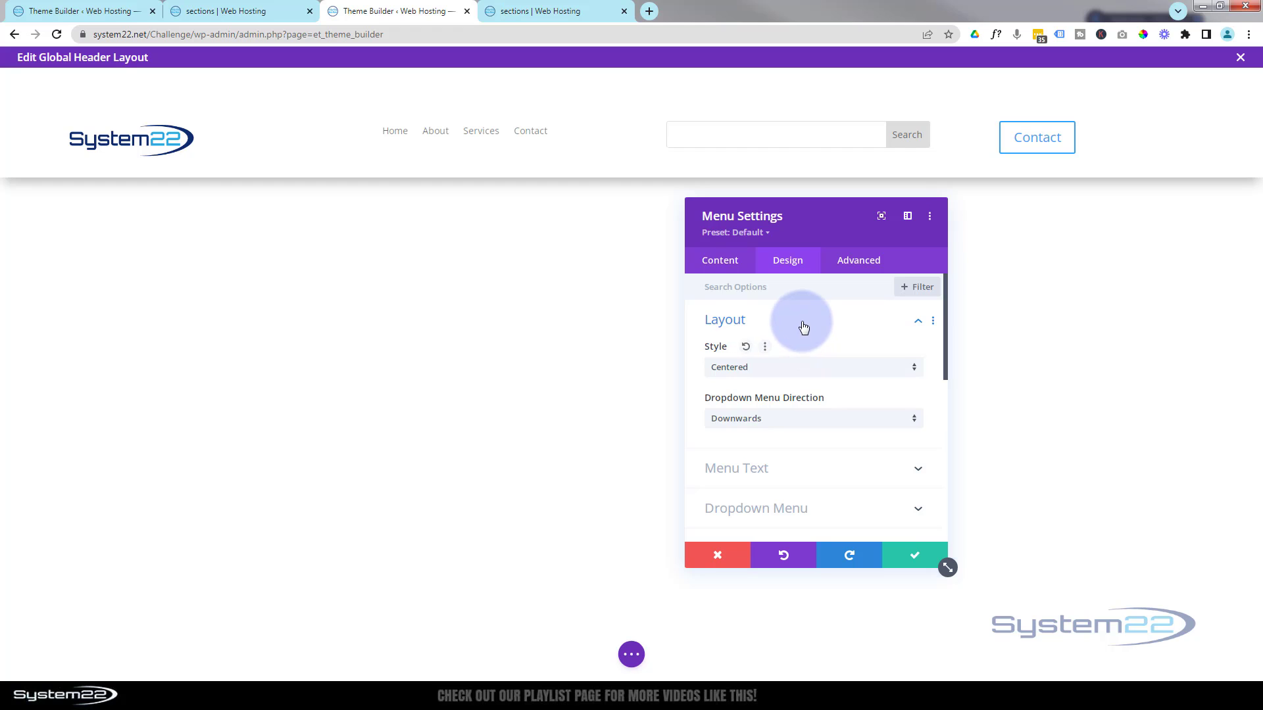
# Set the menu text color to the copied logo blue, #0d2b6f
pyautogui.scroll(-2, 805, 341)
pyautogui.click(797, 347)
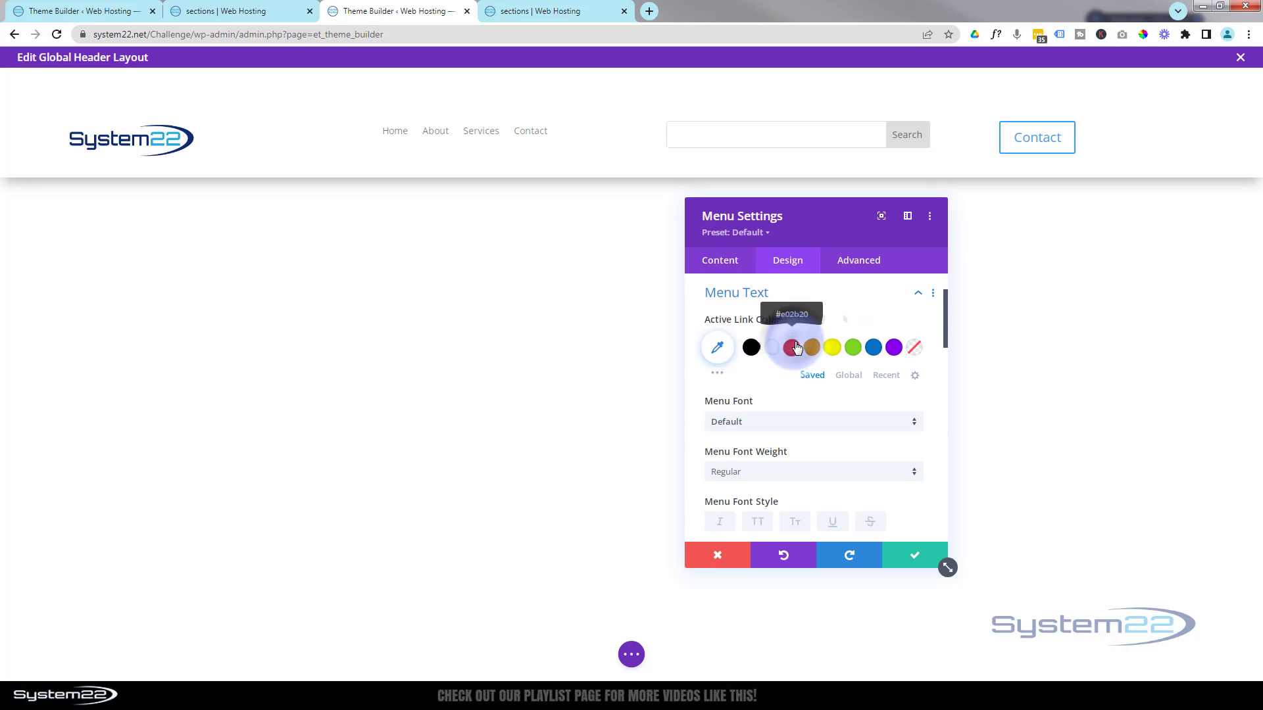
pyautogui.scroll(-3, 772, 333)
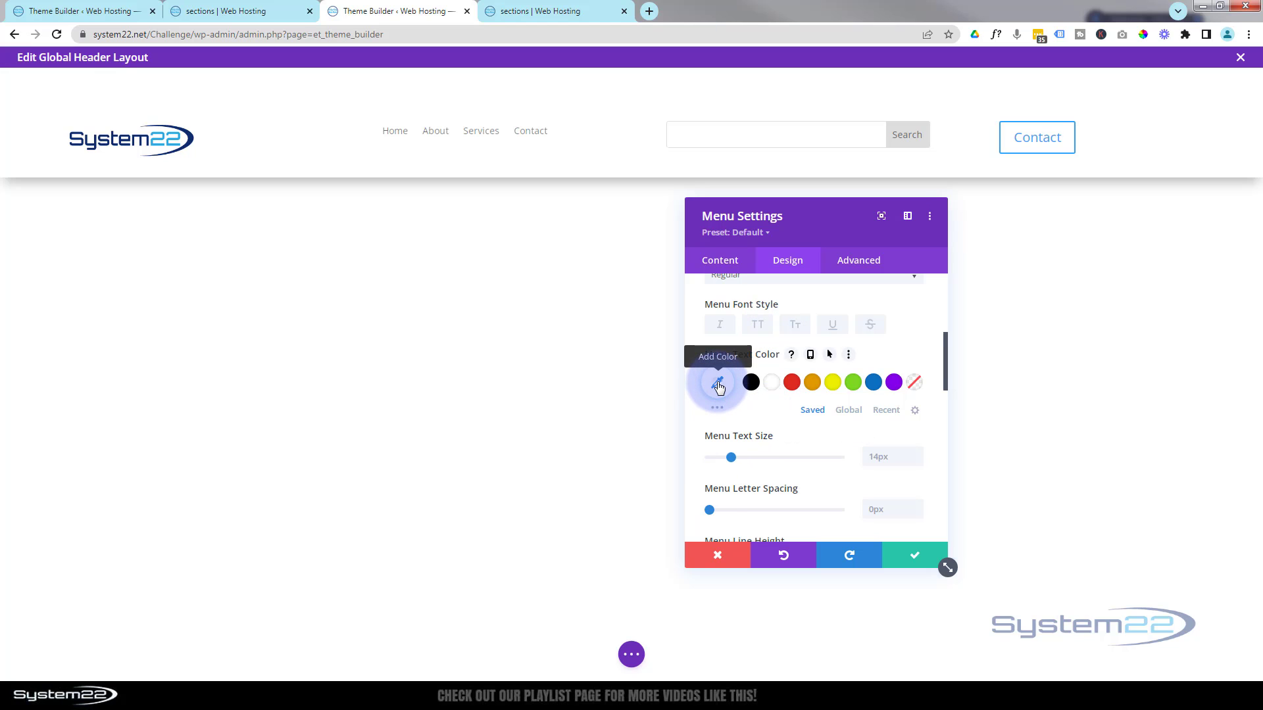
pyautogui.click(719, 385)
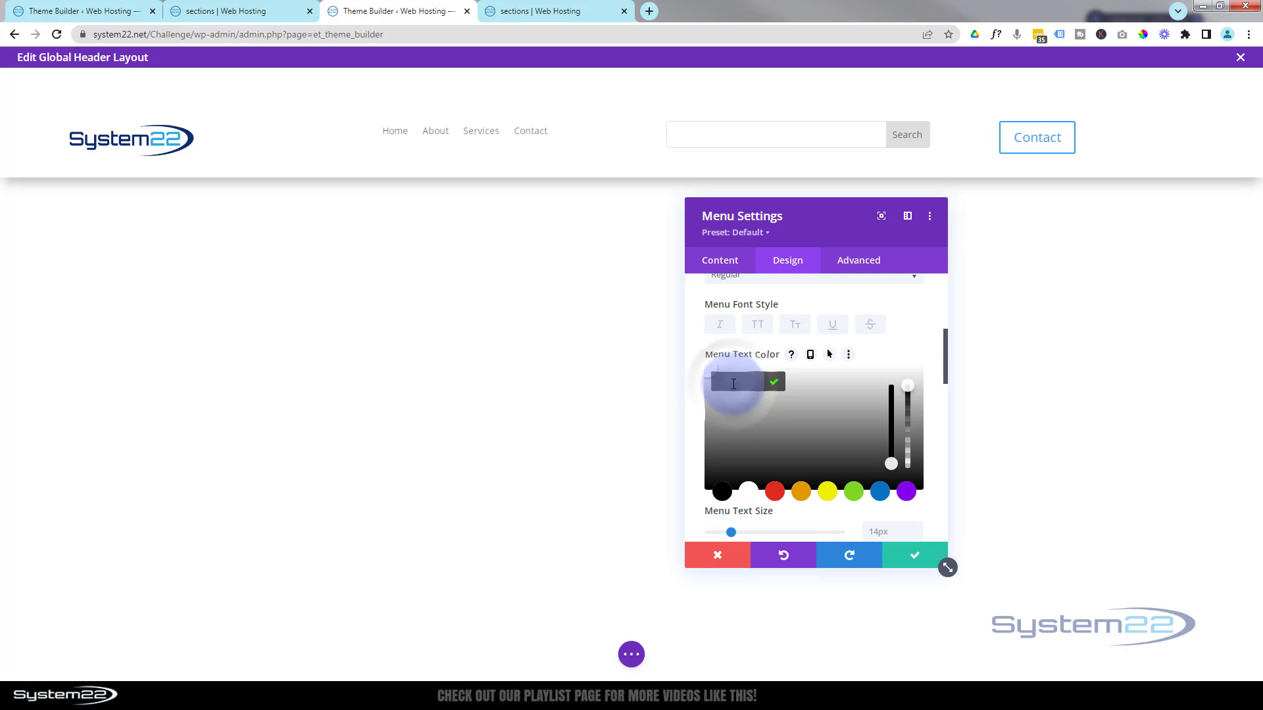
pyautogui.hotkey('ctrl', 'v')
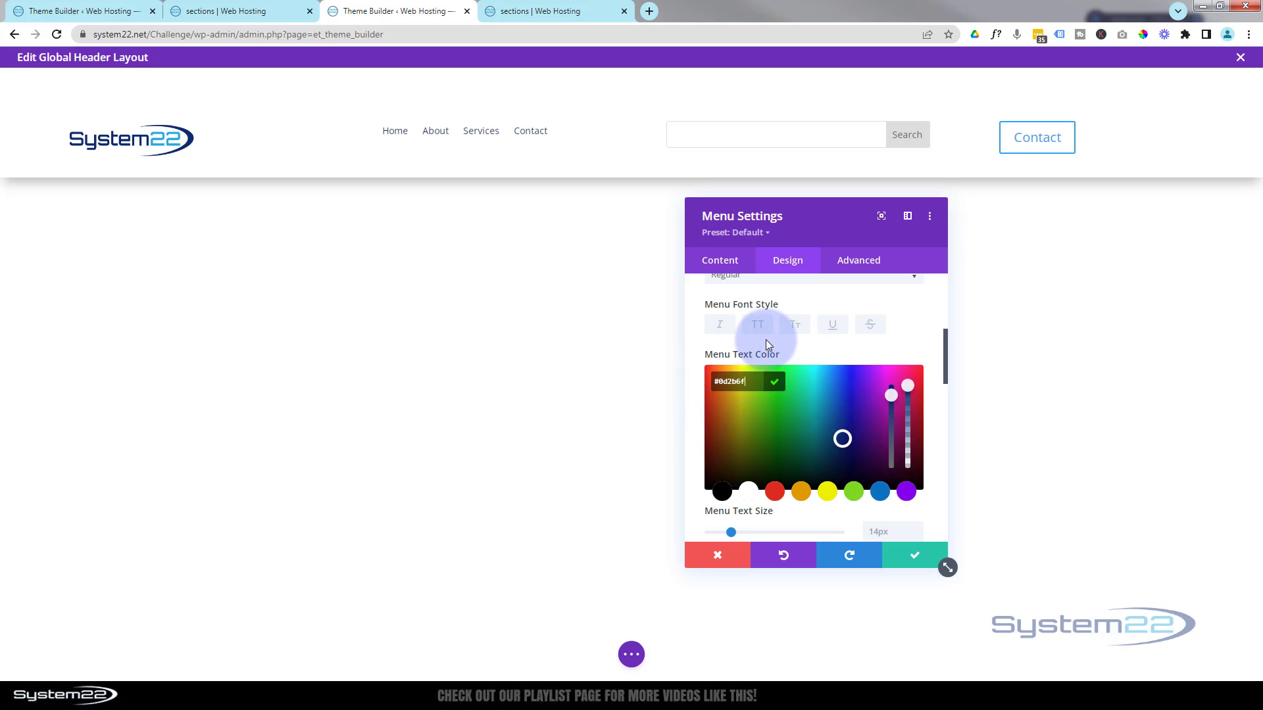
# Set the menu font weight to Semi Bold and close the menu text options
pyautogui.scroll(1, 755, 353)
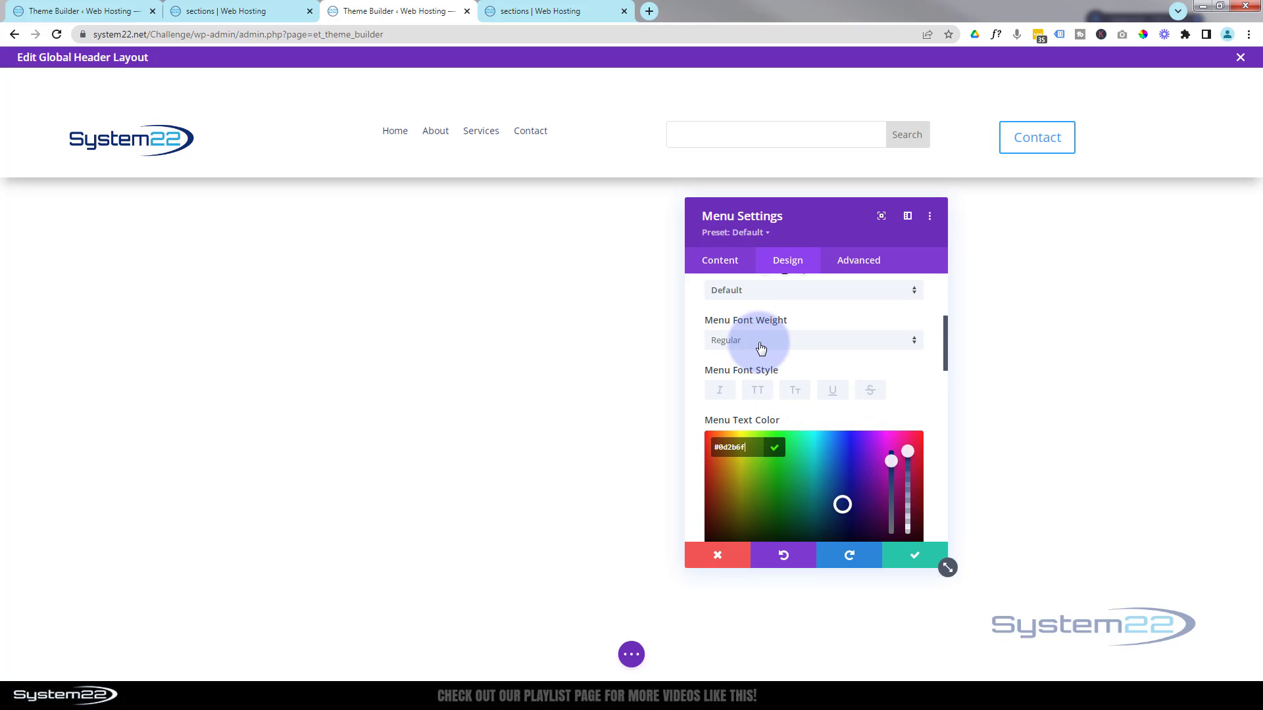
pyautogui.click(756, 341)
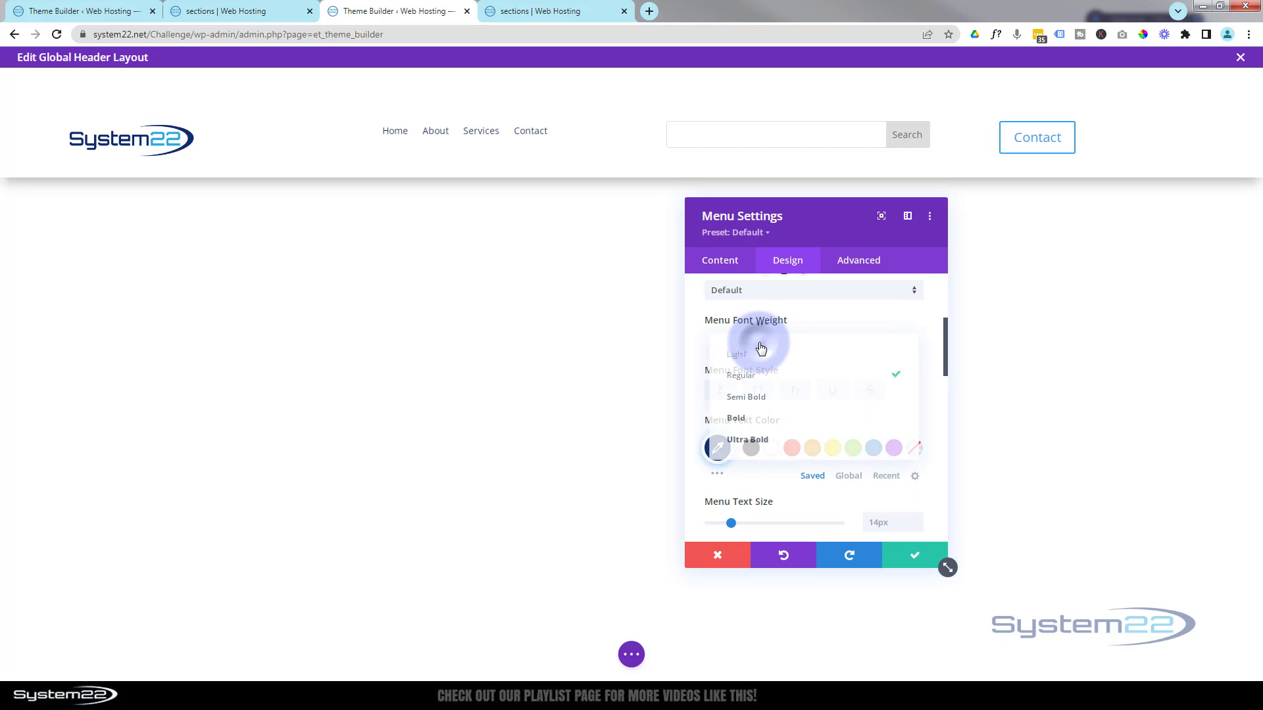
pyautogui.click(764, 399)
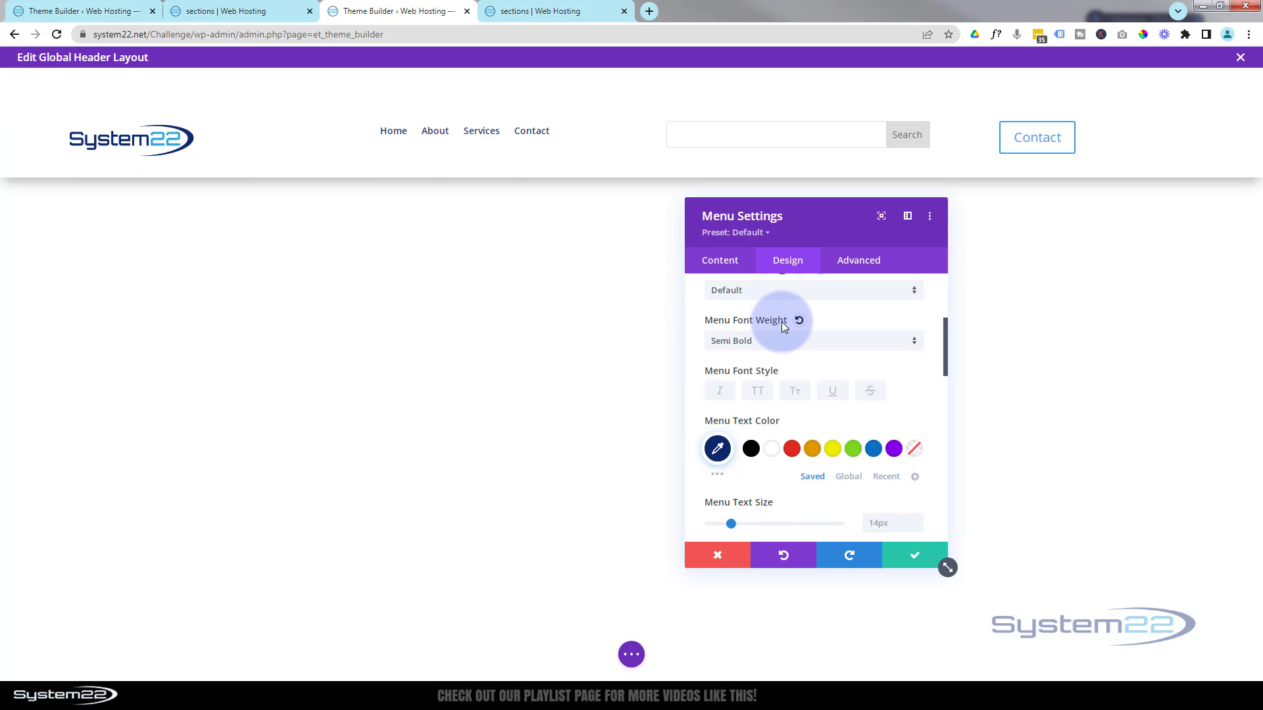
pyautogui.scroll(2, 784, 322)
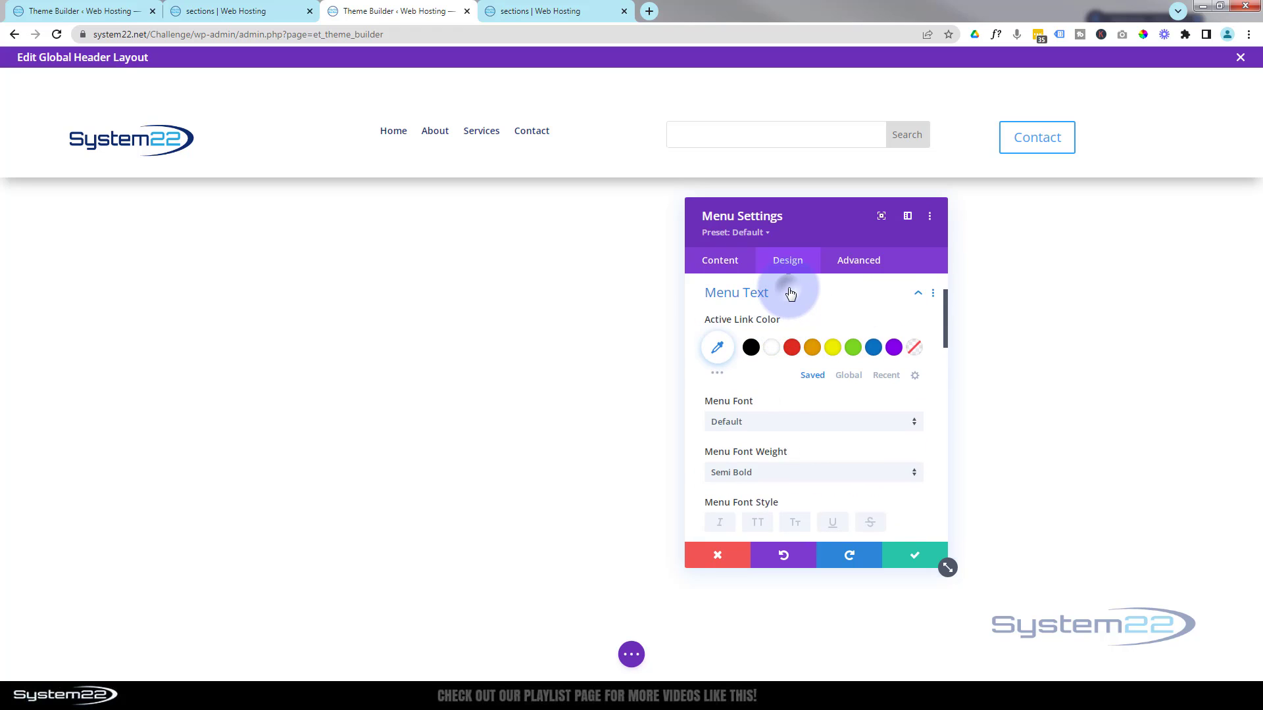
pyautogui.click(791, 293)
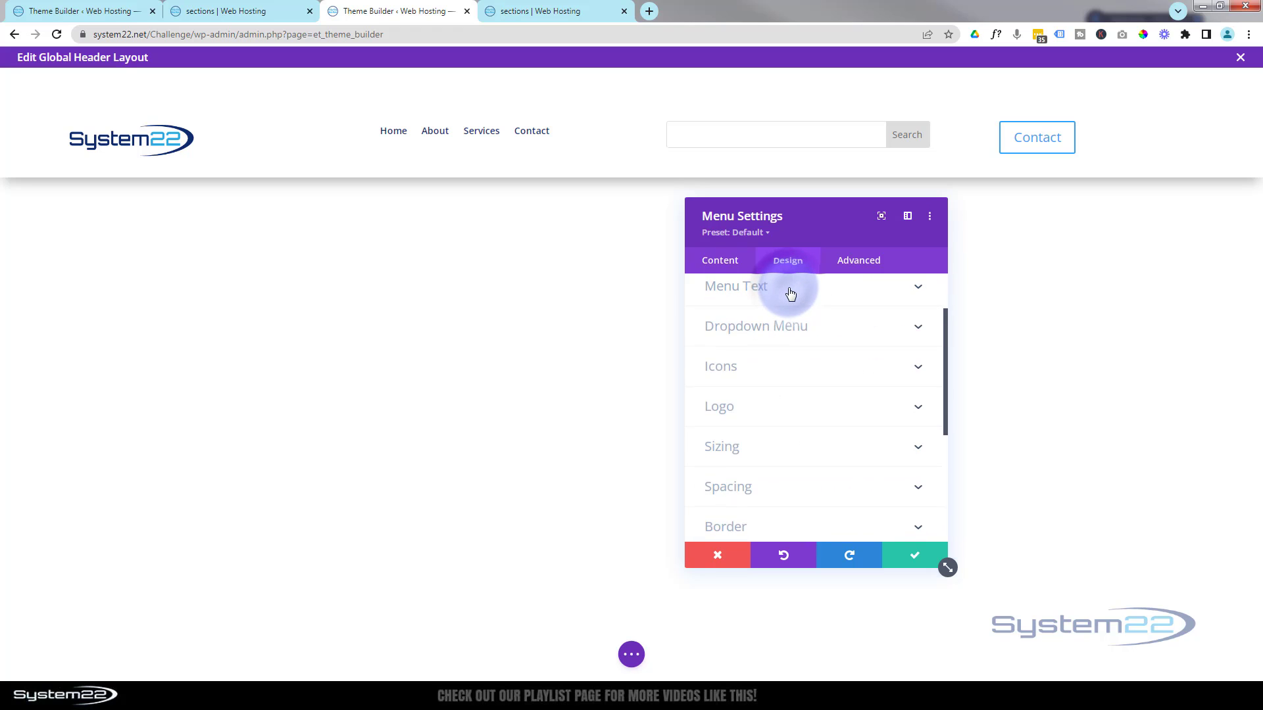
# Give the menu a top padding of 12px to line it up with the logo, and save the menu settings
pyautogui.click(783, 492)
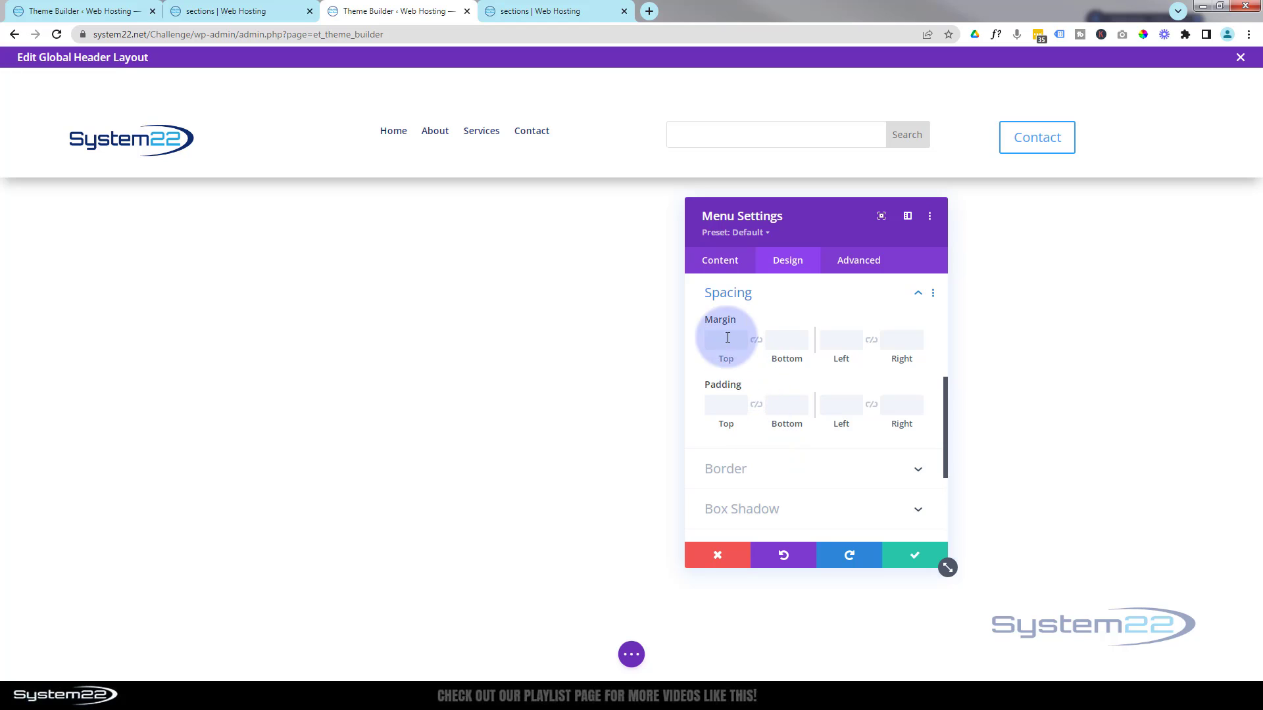
pyautogui.click(720, 403)
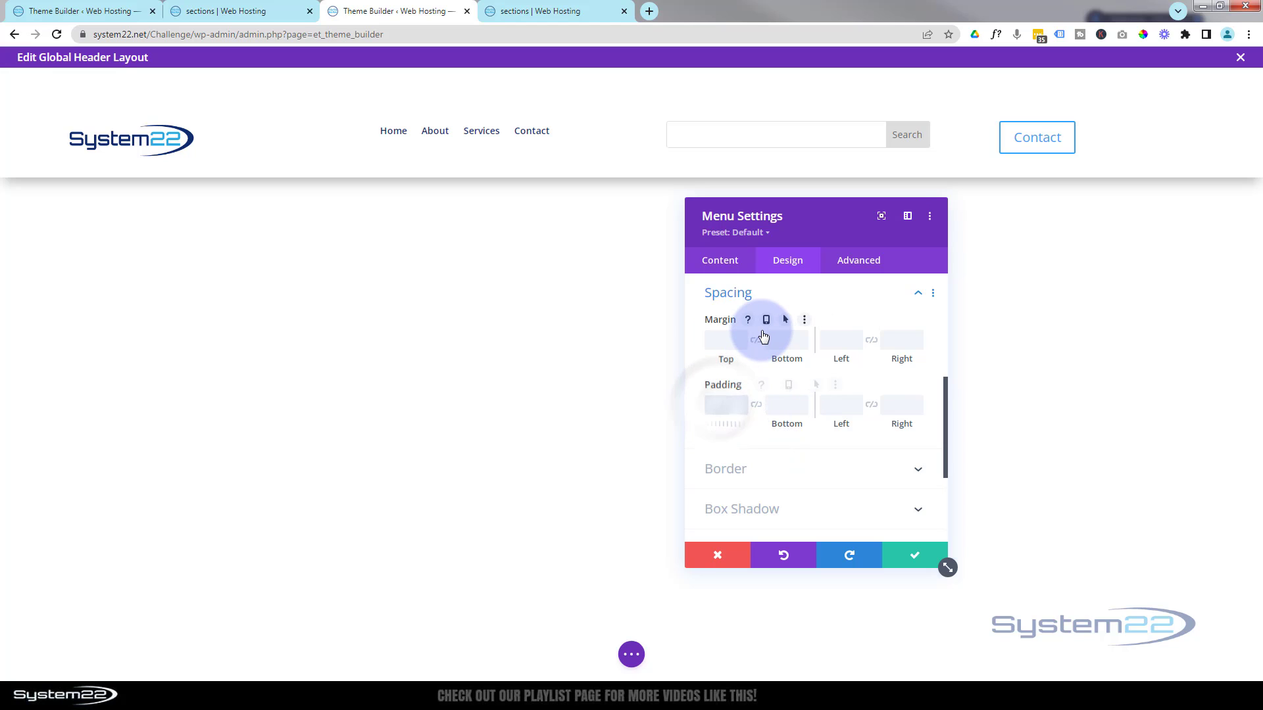
pyautogui.write('10')
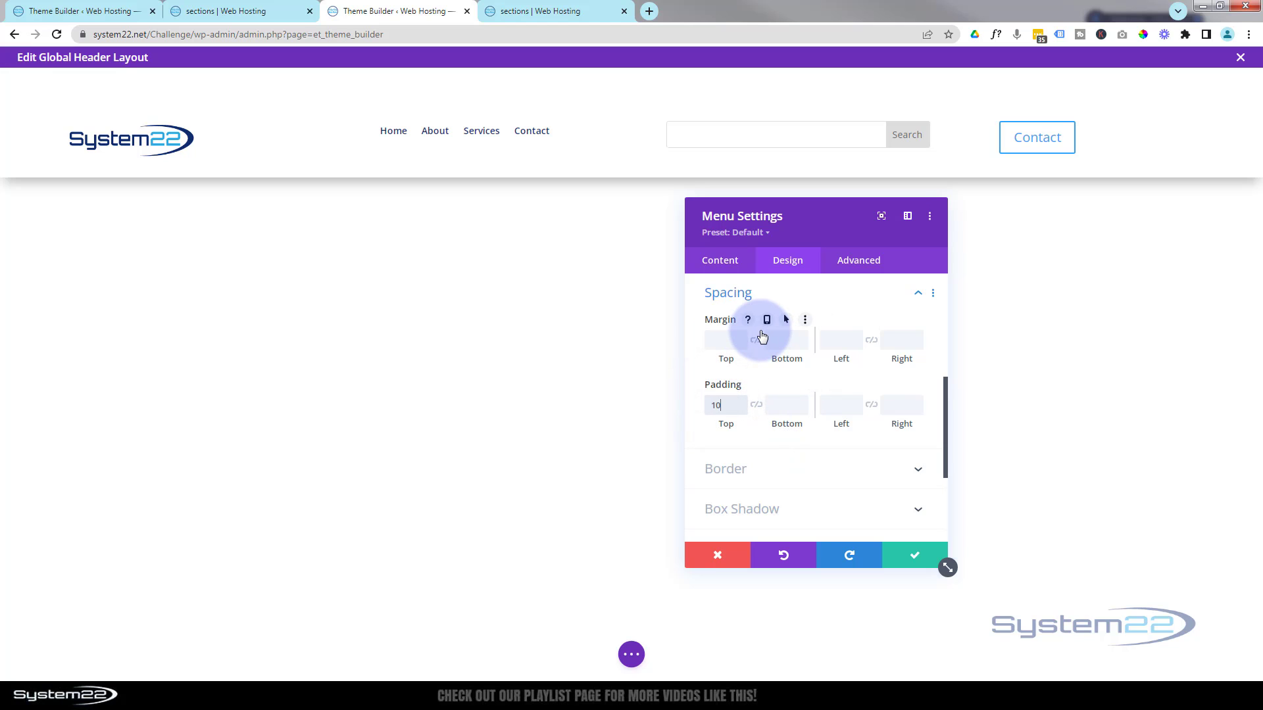
pyautogui.write('px')
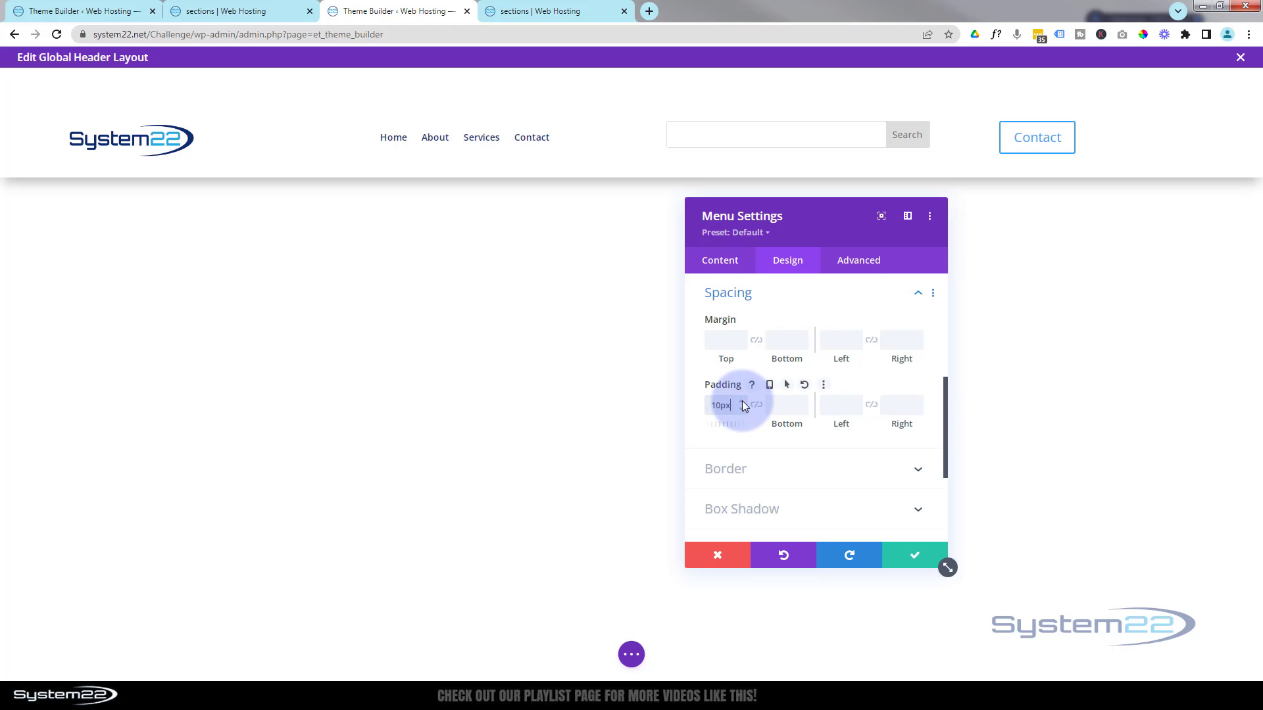
pyautogui.press('Up')
pyautogui.press('Up')
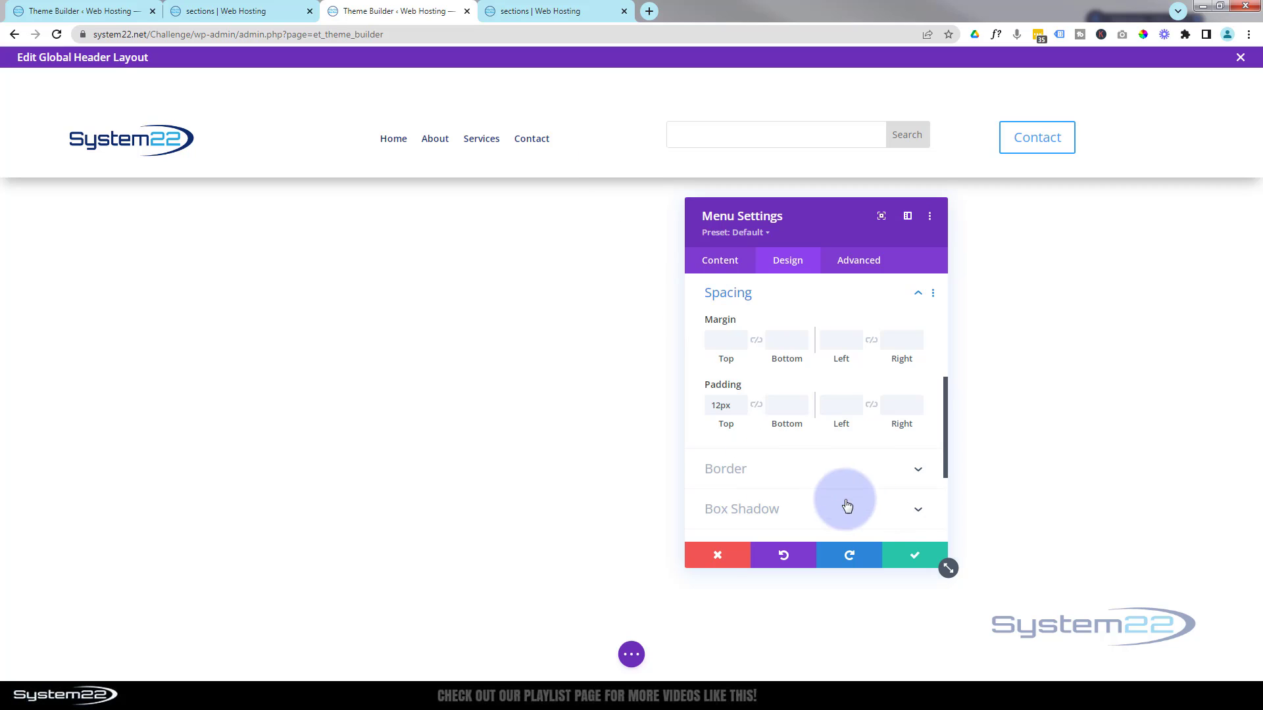
pyautogui.click(903, 553)
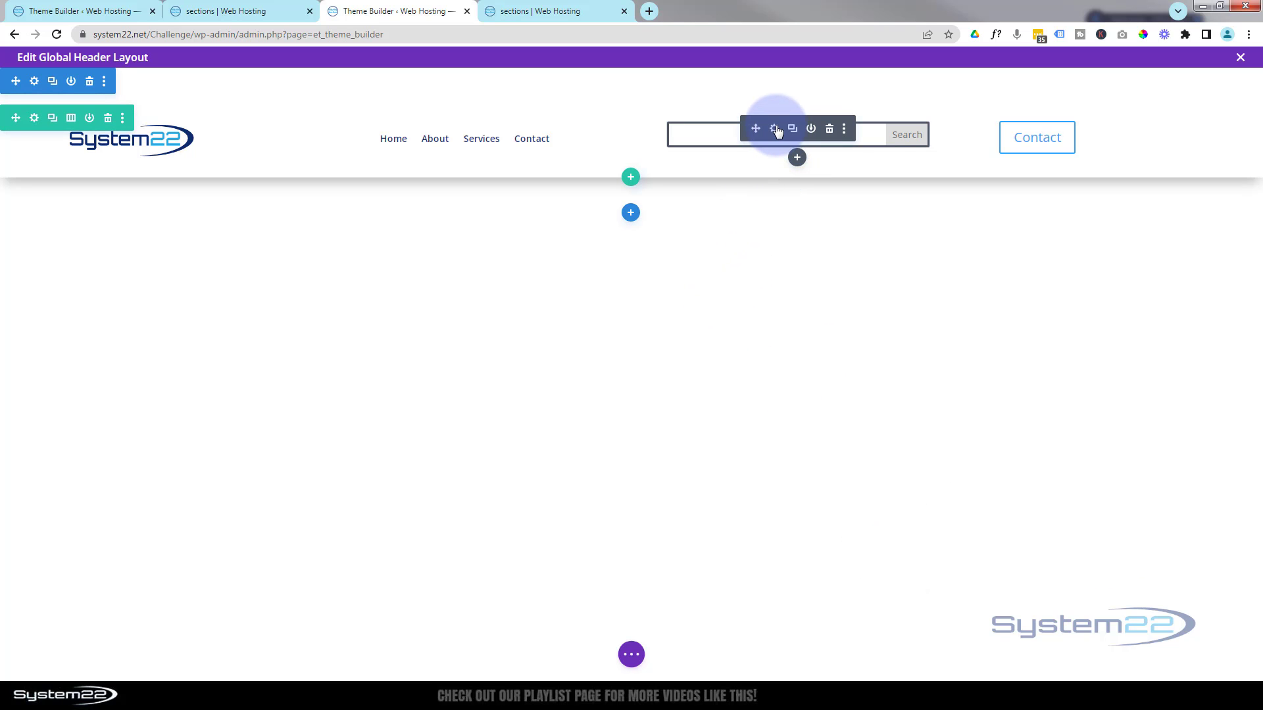
# Set the search module's input placeholder to "Search?" and open its element options
pyautogui.click(775, 128)
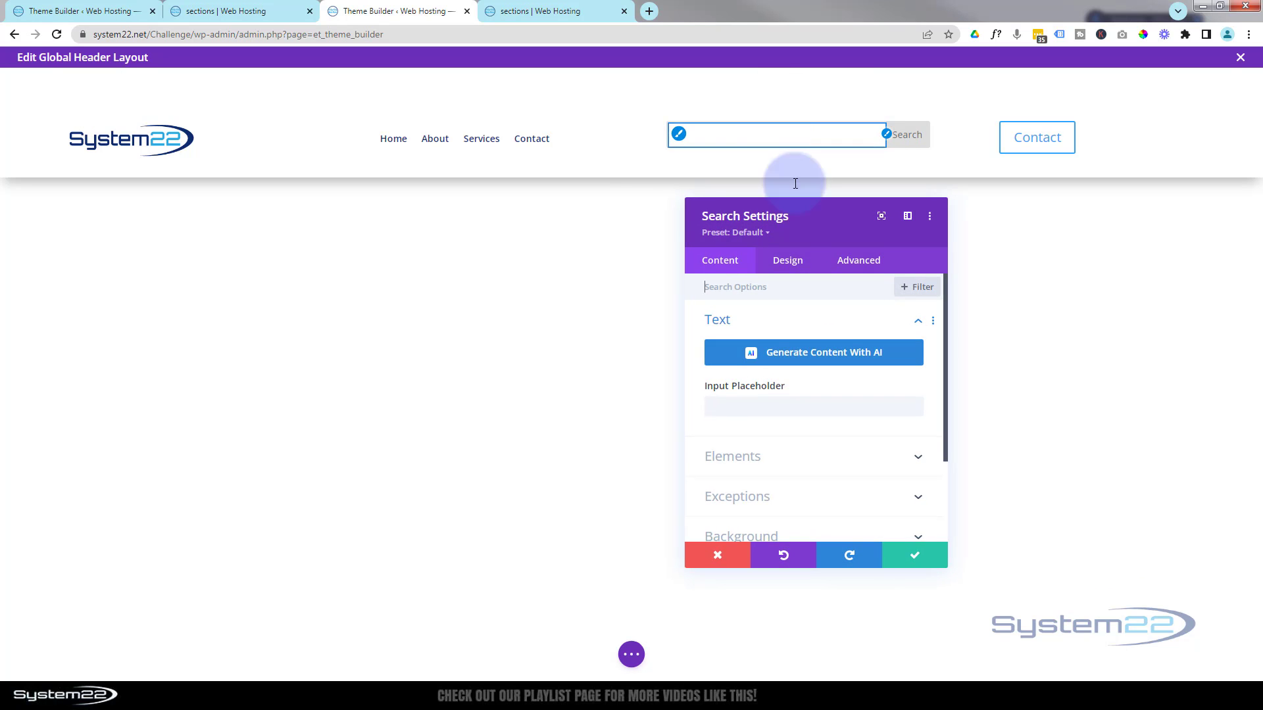
pyautogui.scroll(-1, 827, 349)
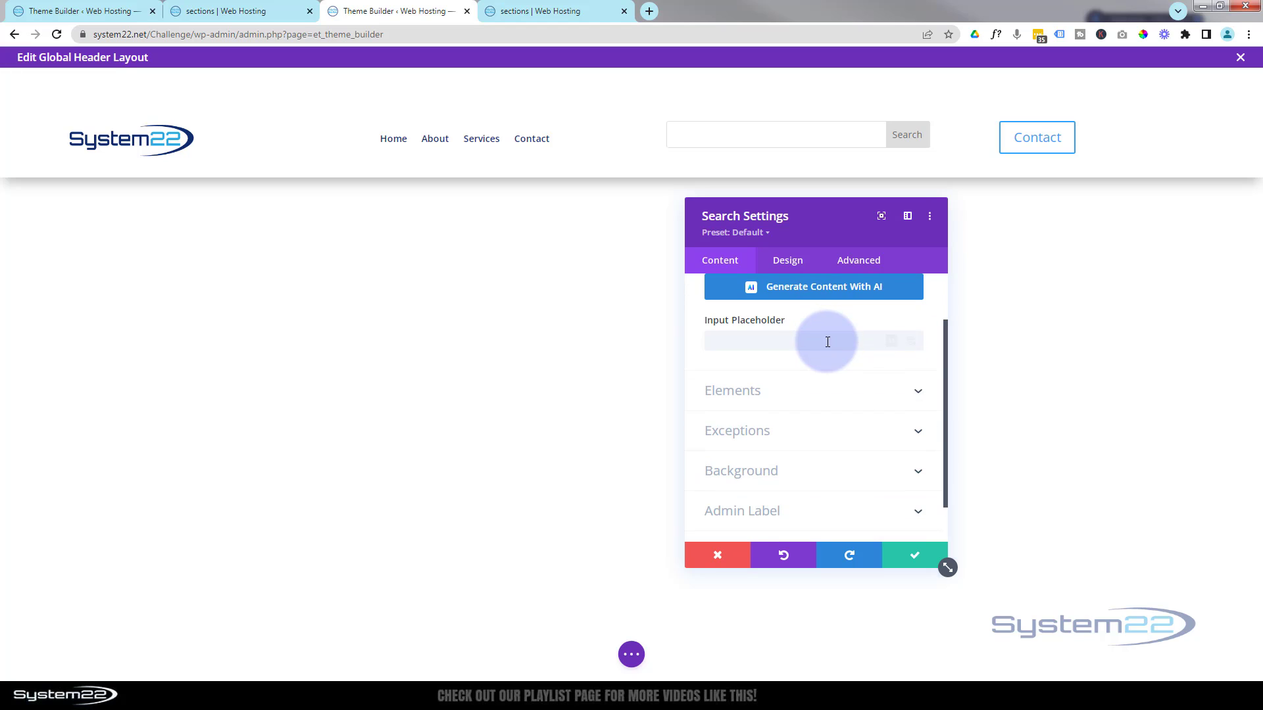
pyautogui.click(721, 342)
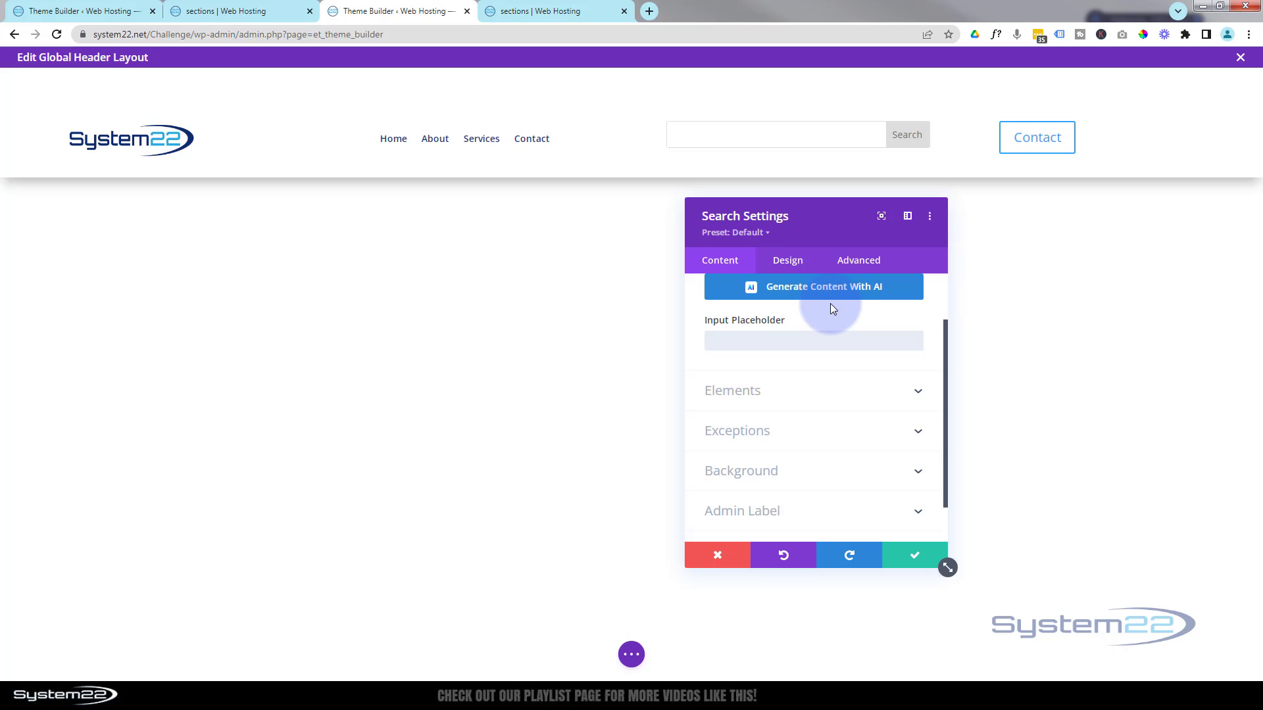
pyautogui.write('Search?')
pyautogui.click(784, 394)
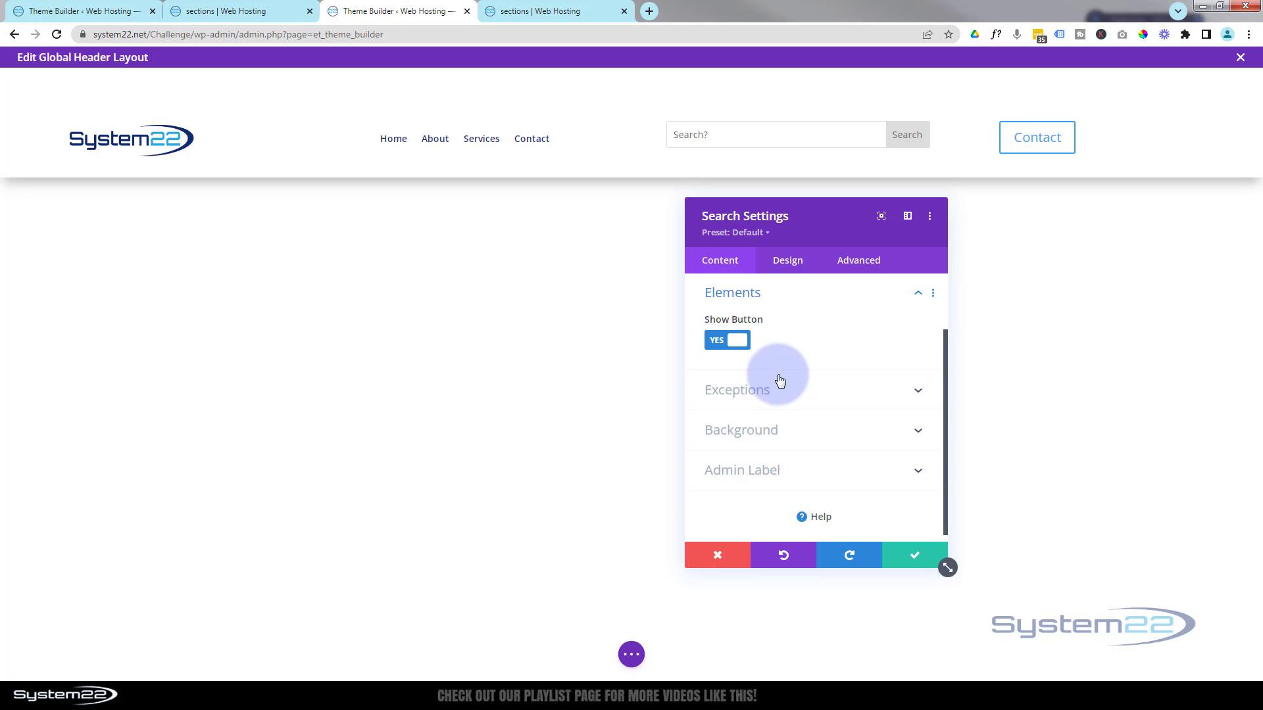
# Check the search module without its button, restore the button, and clear the input placeholder text
pyautogui.click(721, 342)
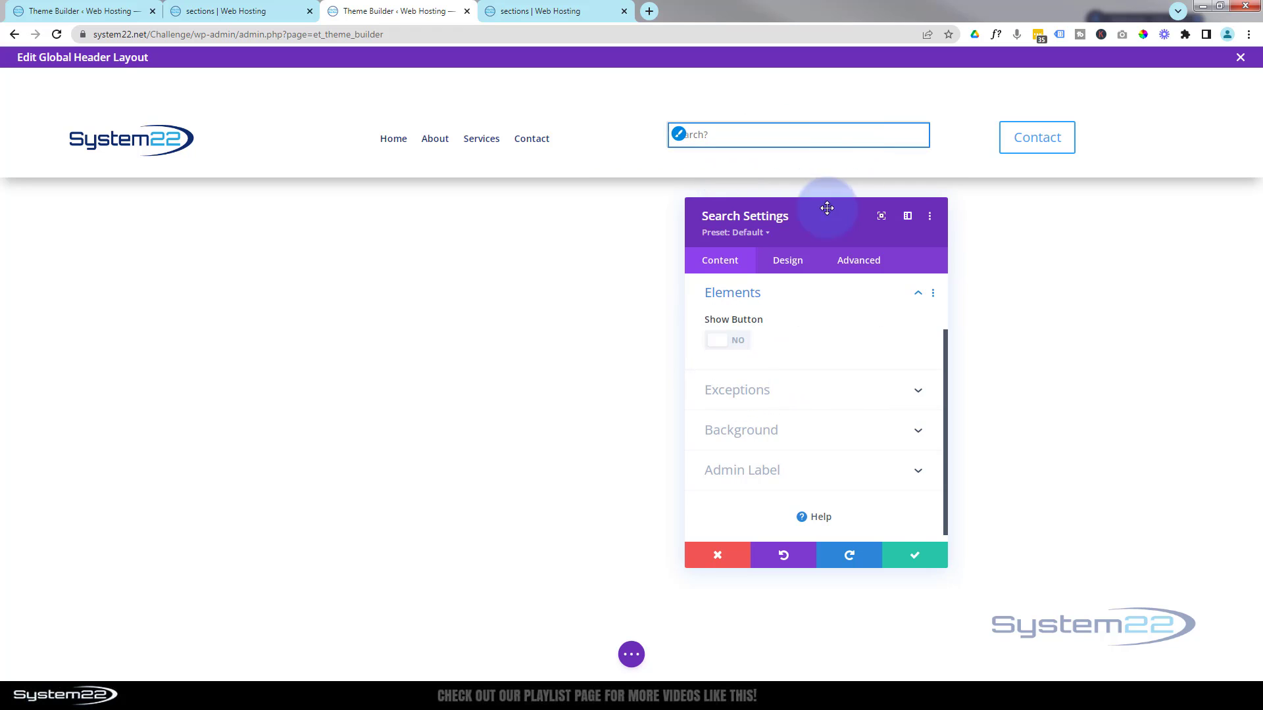
pyautogui.click(722, 343)
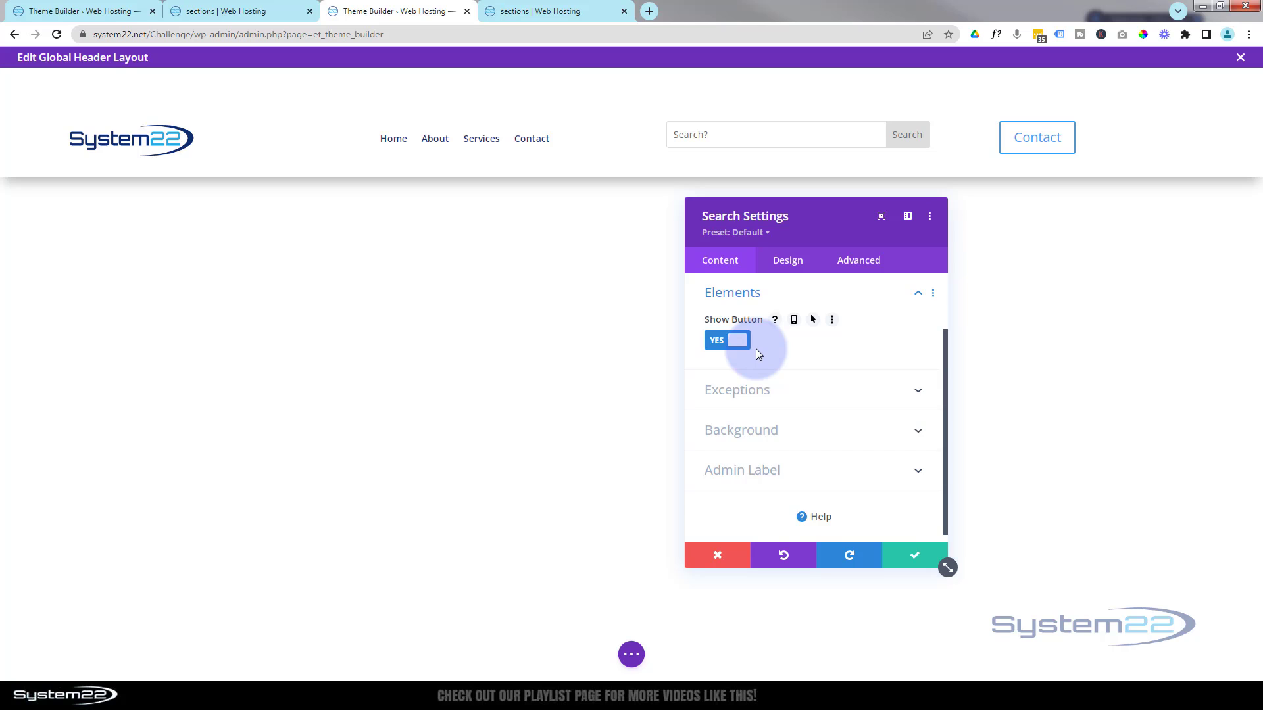
pyautogui.scroll(2, 756, 348)
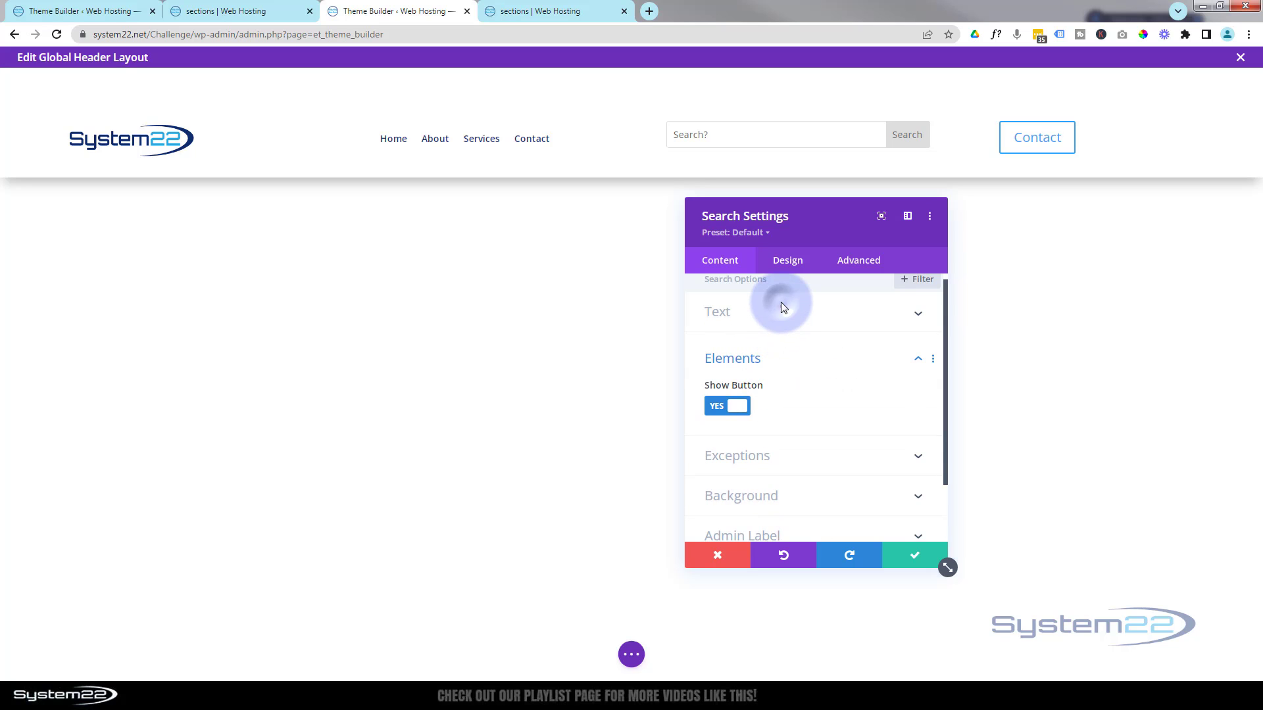
pyautogui.click(920, 313)
pyautogui.moveTo(746, 408); pyautogui.dragTo(665, 417)
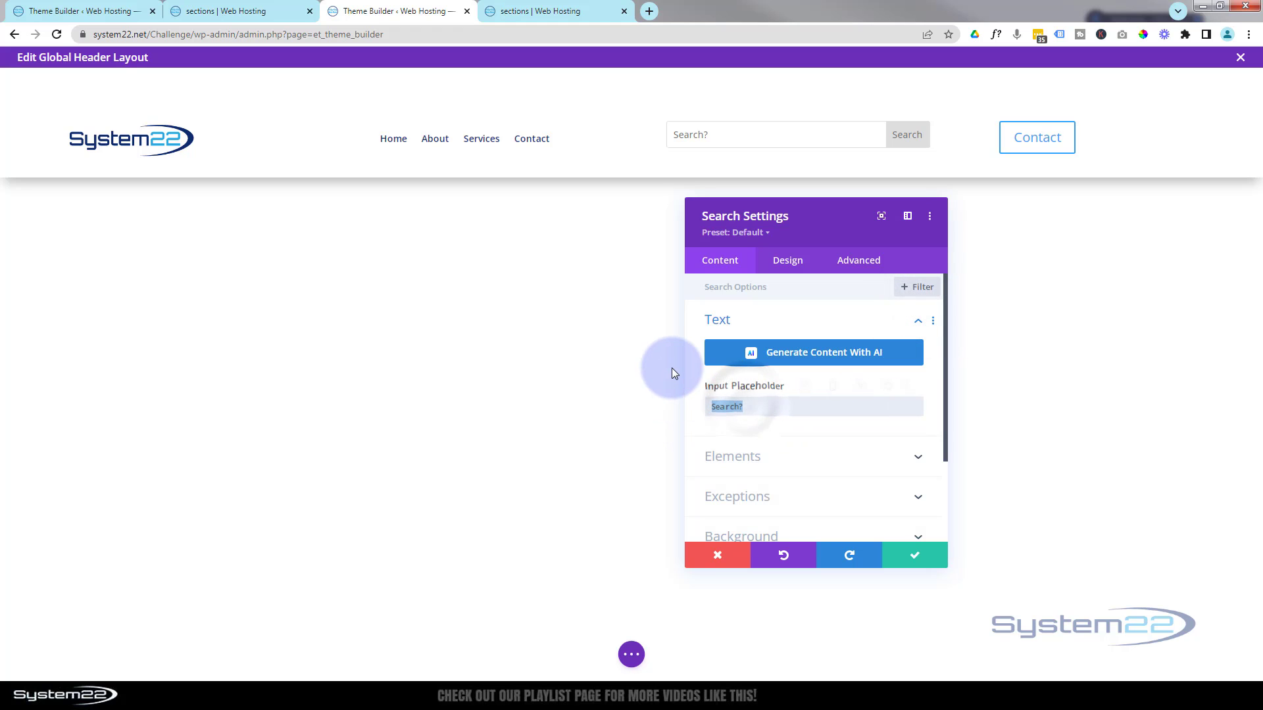
pyautogui.press('BackSpace')
pyautogui.scroll(-1, 820, 359)
pyautogui.click(804, 387)
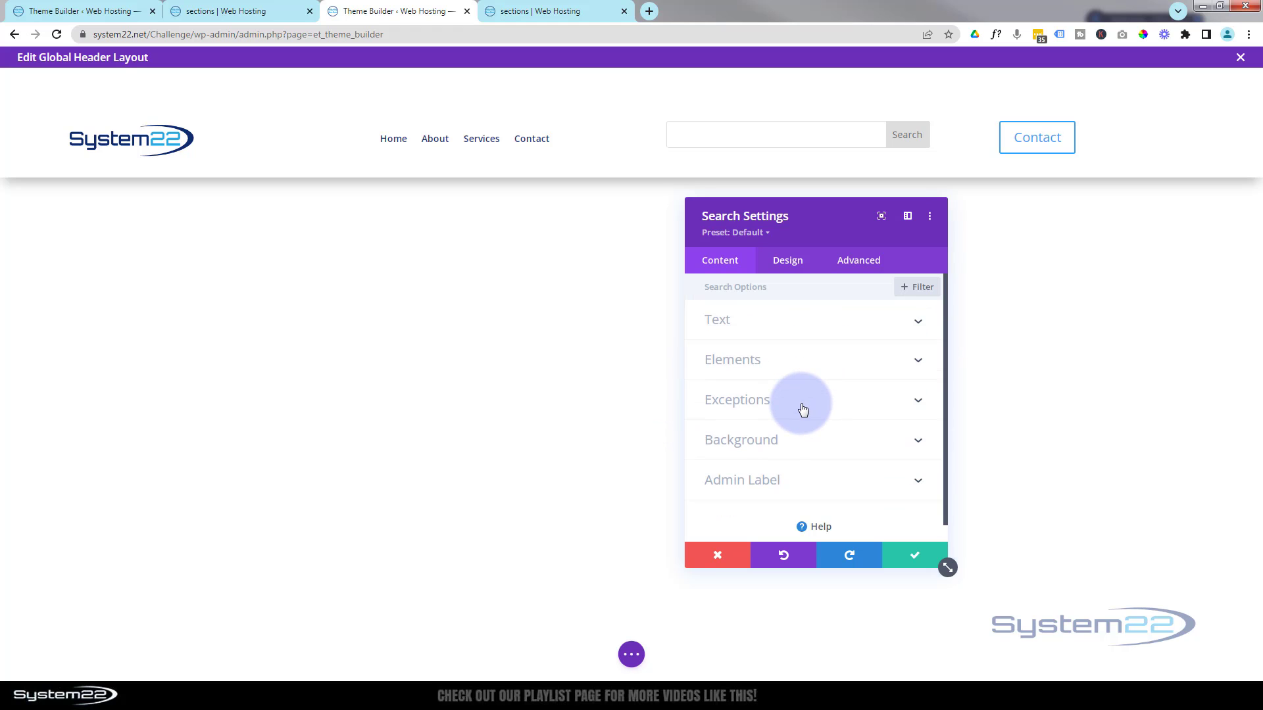
# Review the search module's exclusion options for pages, posts and categories, and its field color and font design options
pyautogui.click(802, 408)
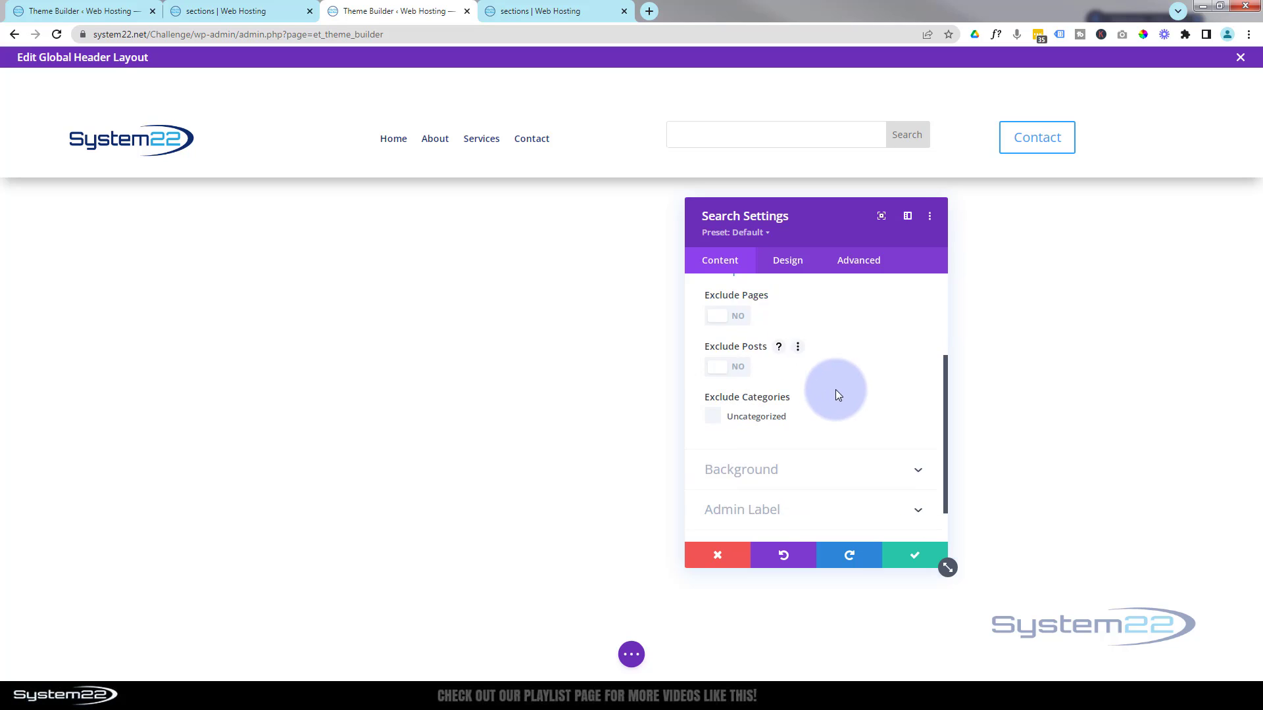
pyautogui.scroll(-1, 834, 392)
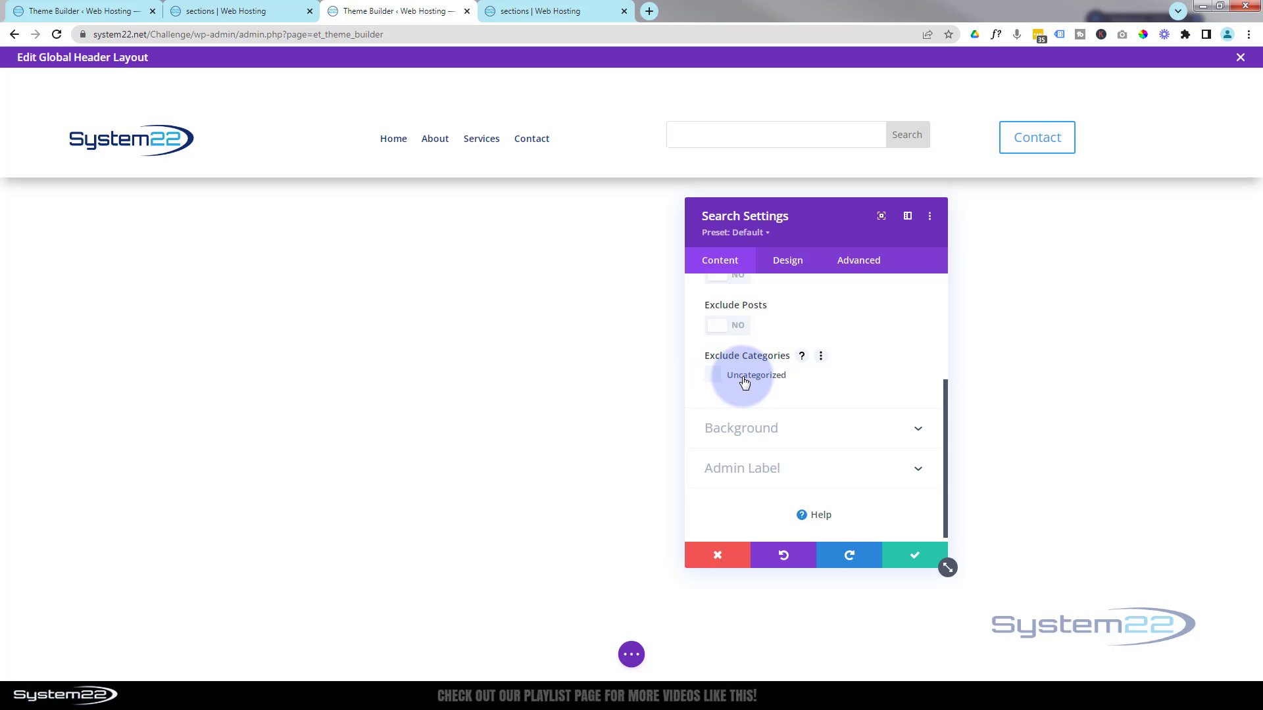
pyautogui.click(784, 263)
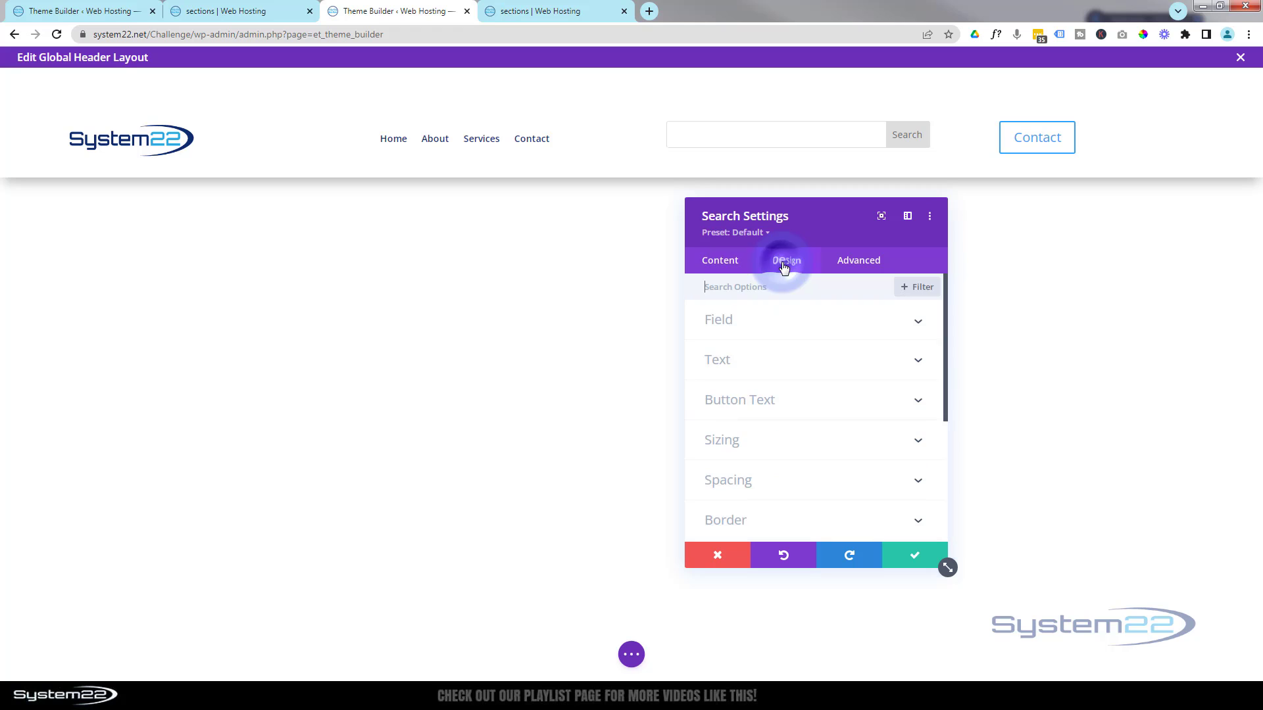
pyautogui.click(800, 327)
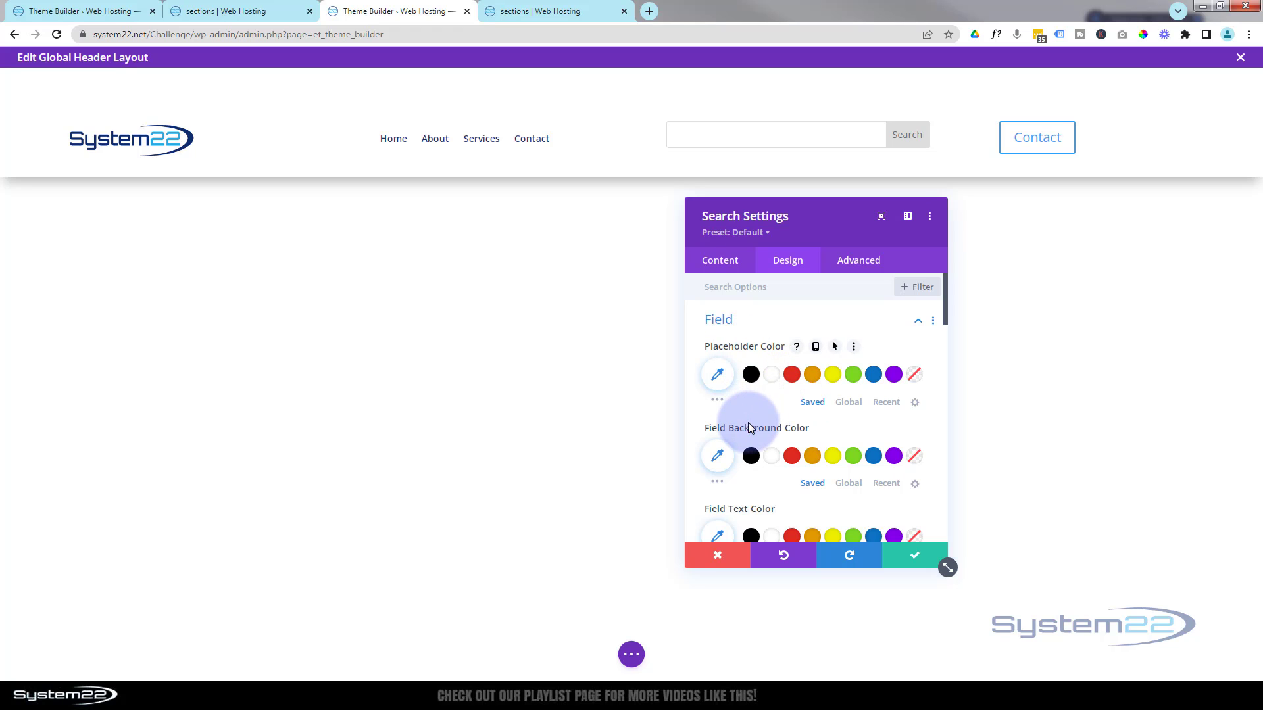
pyautogui.scroll(-3, 788, 312)
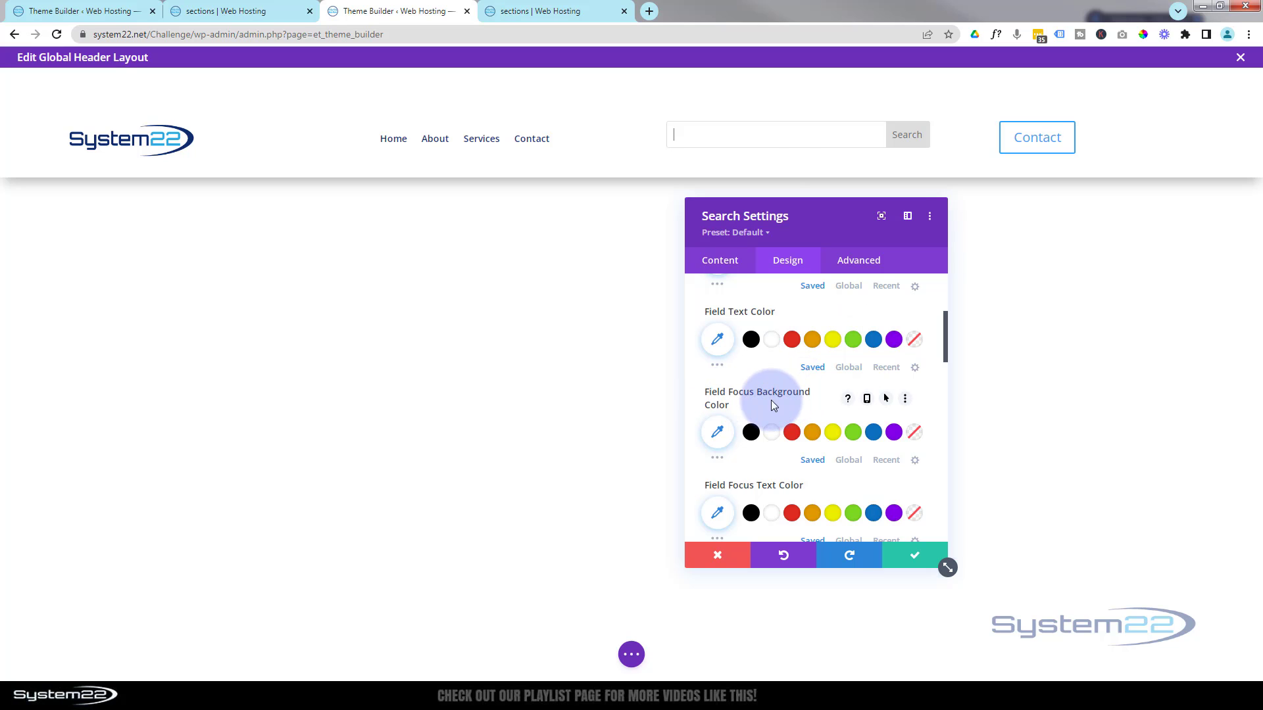
pyautogui.click(758, 139)
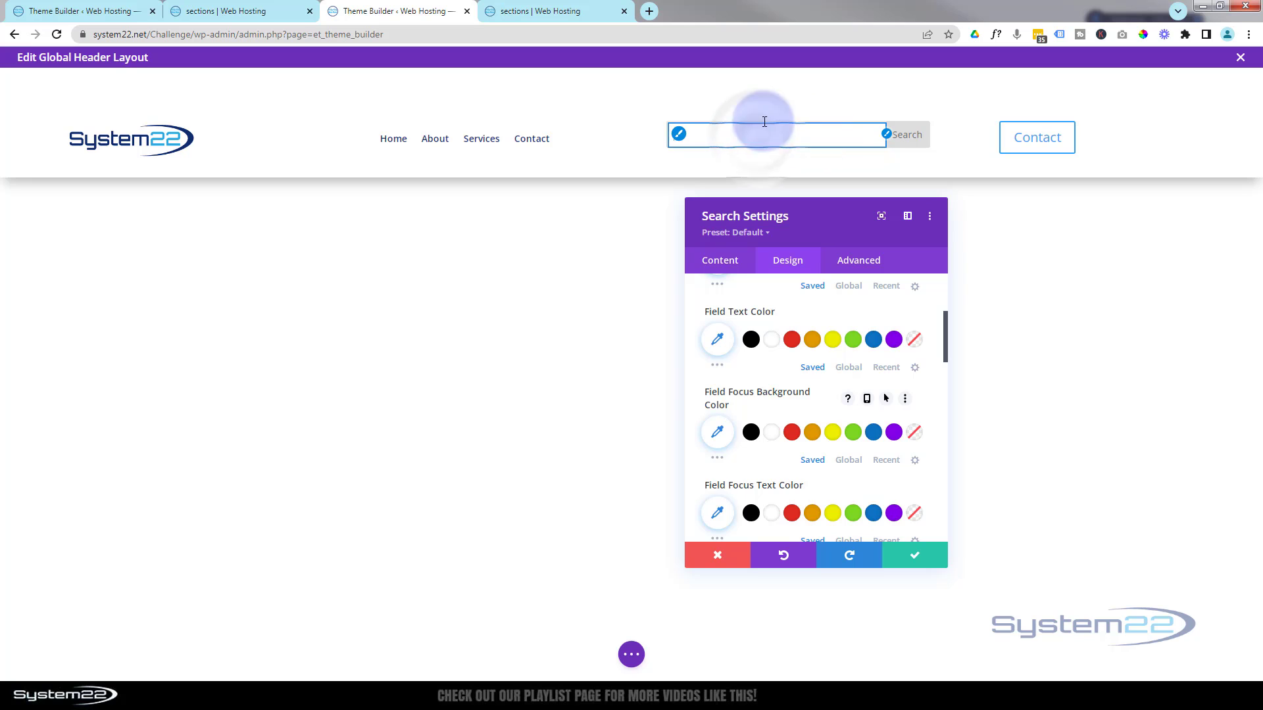
pyautogui.scroll(-2, 784, 421)
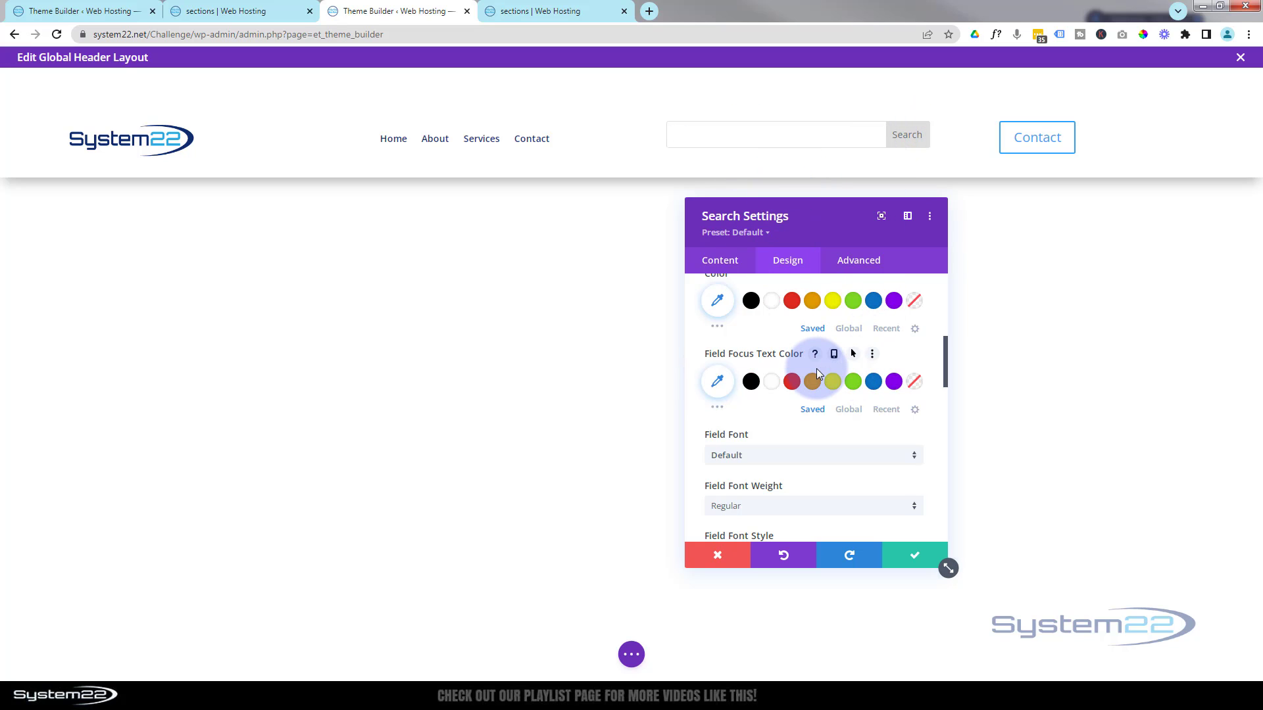
pyautogui.scroll(-4, 817, 373)
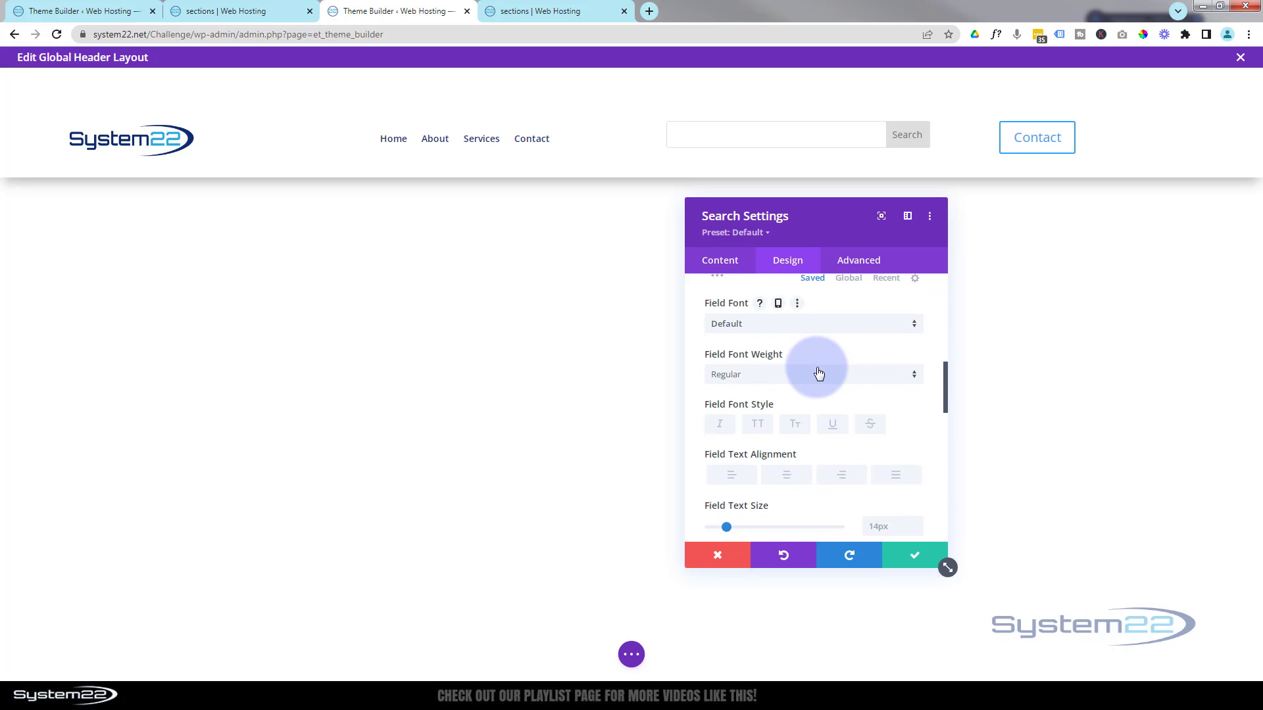
pyautogui.click(786, 323)
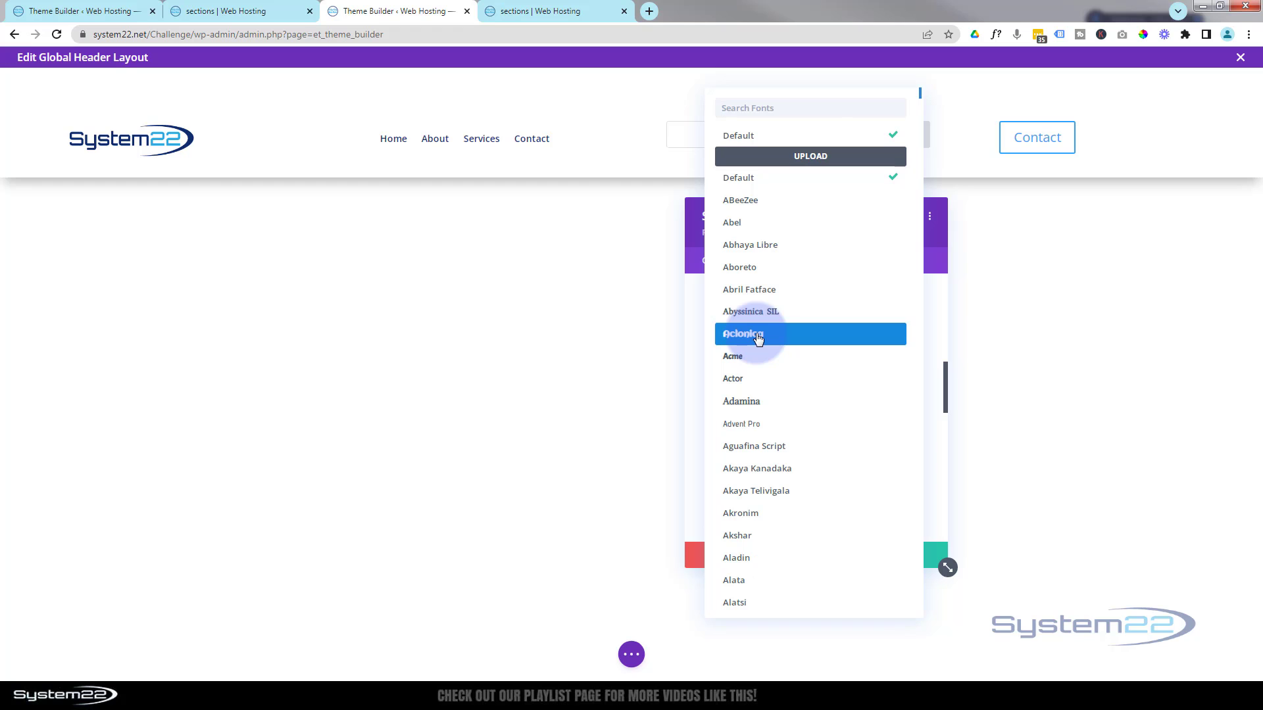
pyautogui.click(692, 289)
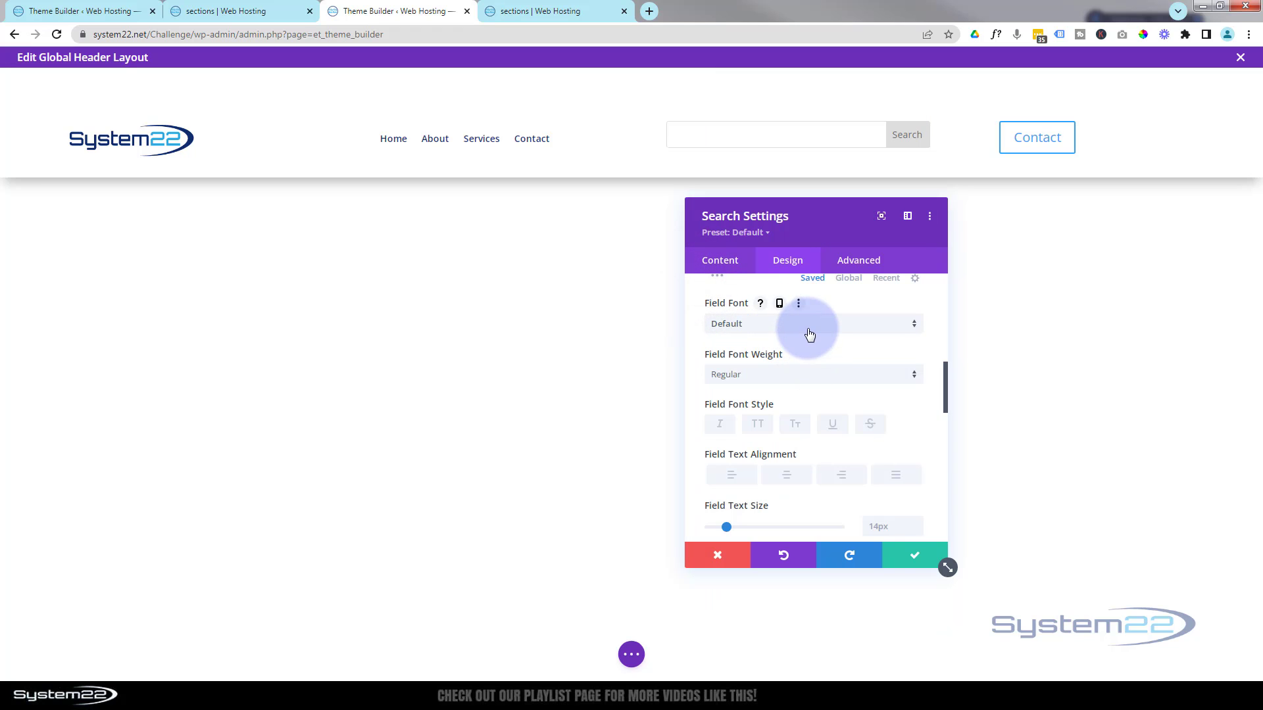
pyautogui.scroll(-8, 810, 336)
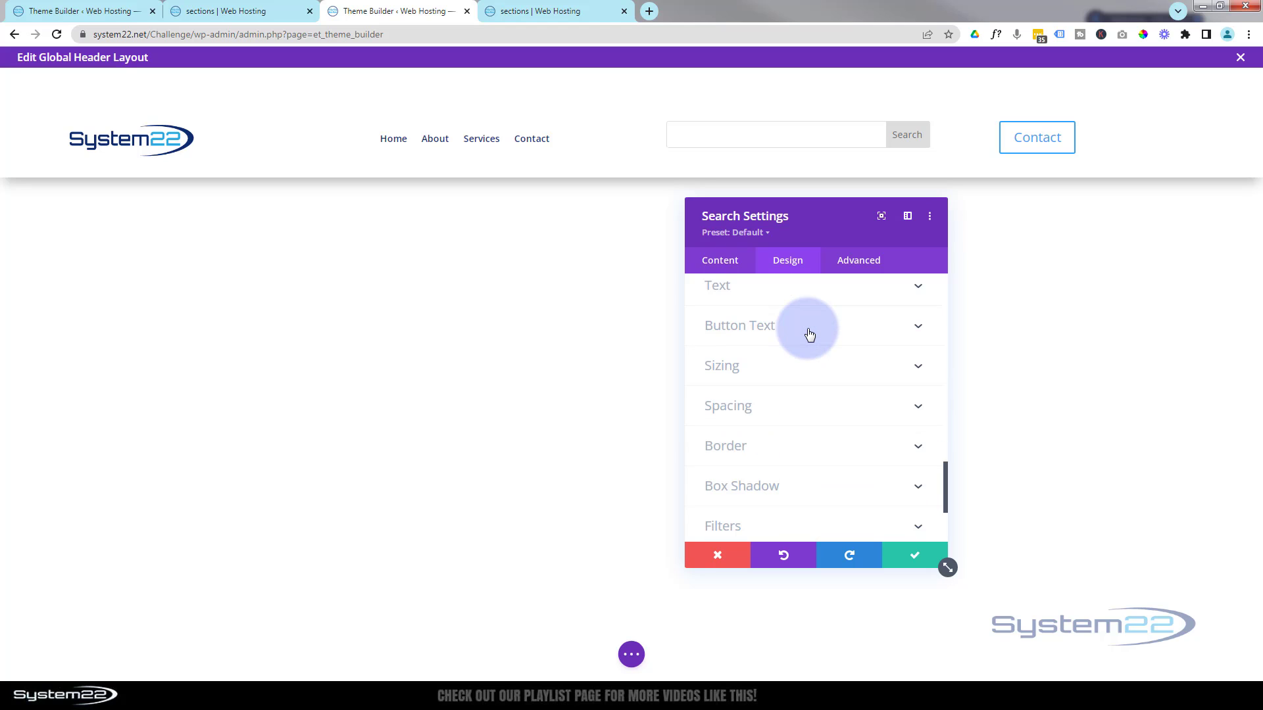
# Set the search button and border color to the logo blue, #0d2b6f
pyautogui.scroll(2, 807, 332)
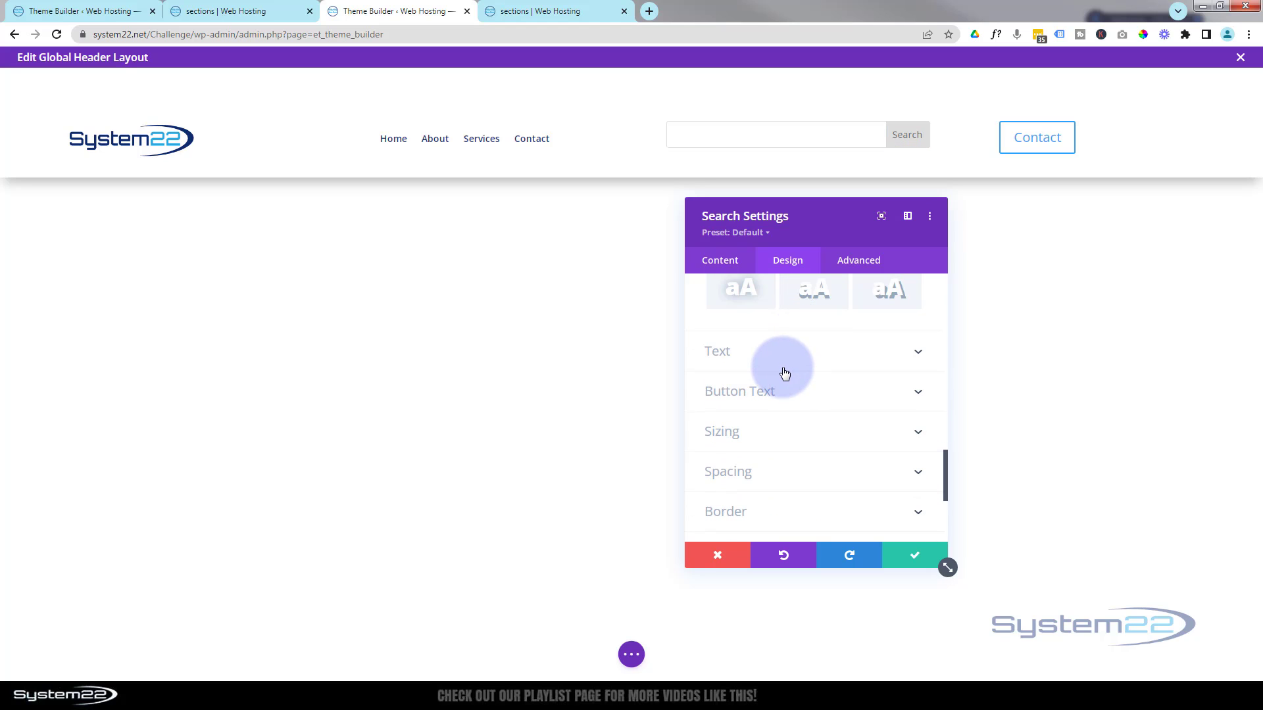
pyautogui.click(809, 400)
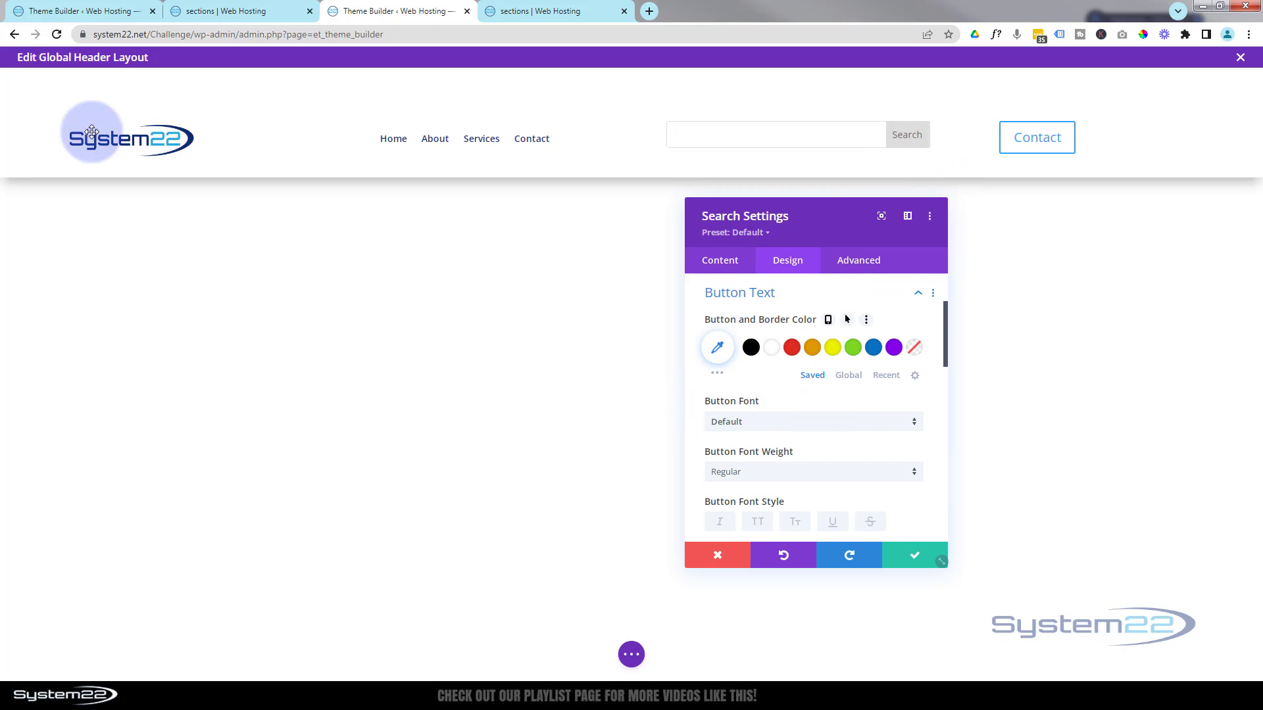
pyautogui.click(719, 354)
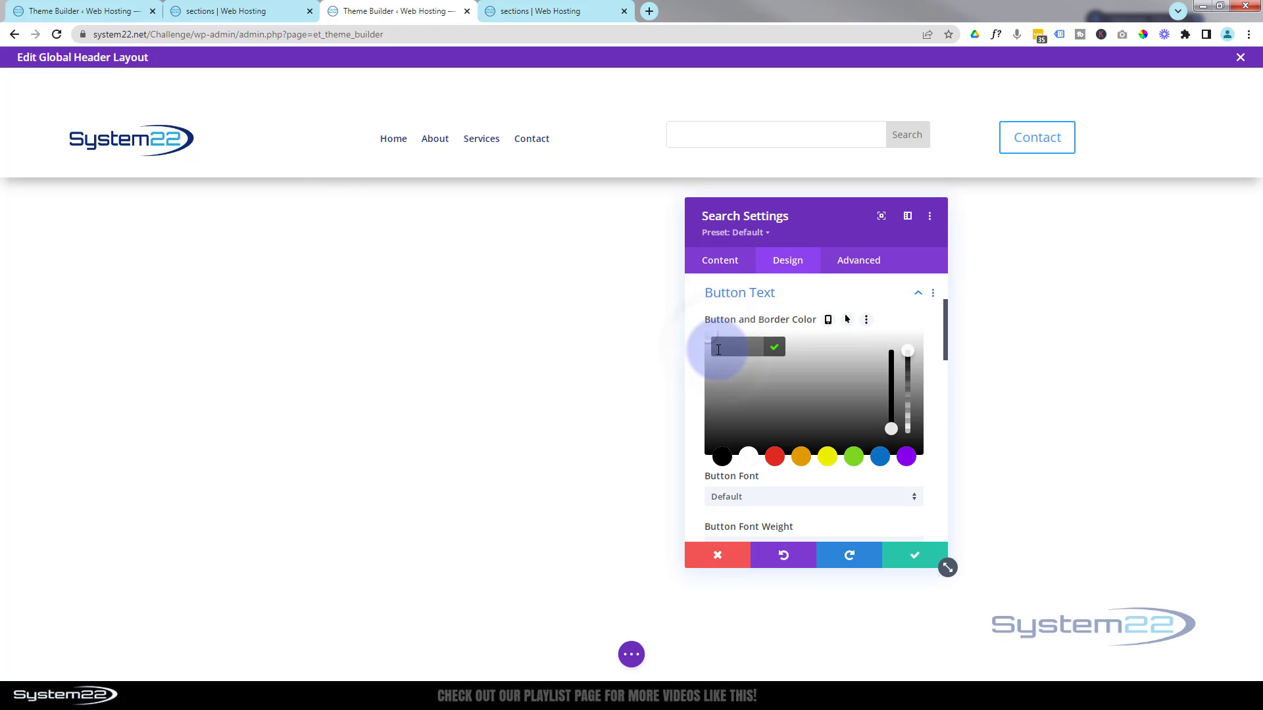
pyautogui.rightClick(717, 339)
pyautogui.click(719, 339)
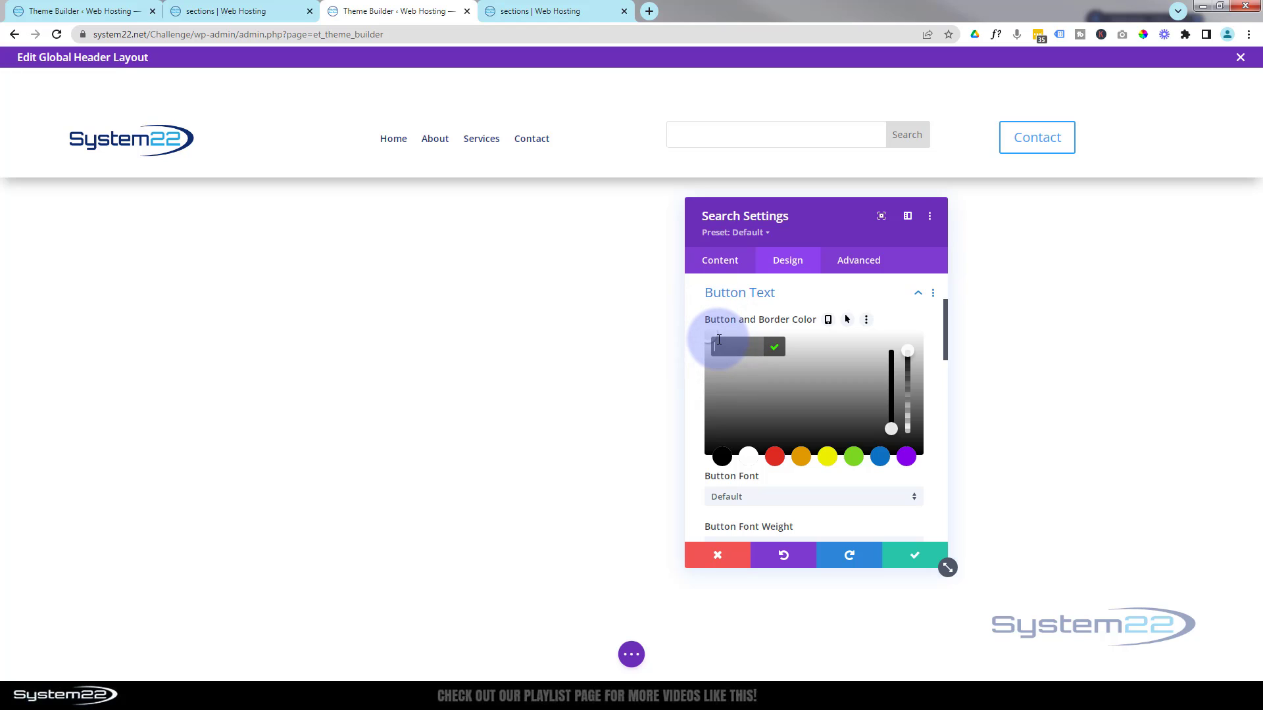
pyautogui.write('#0d2b6f')
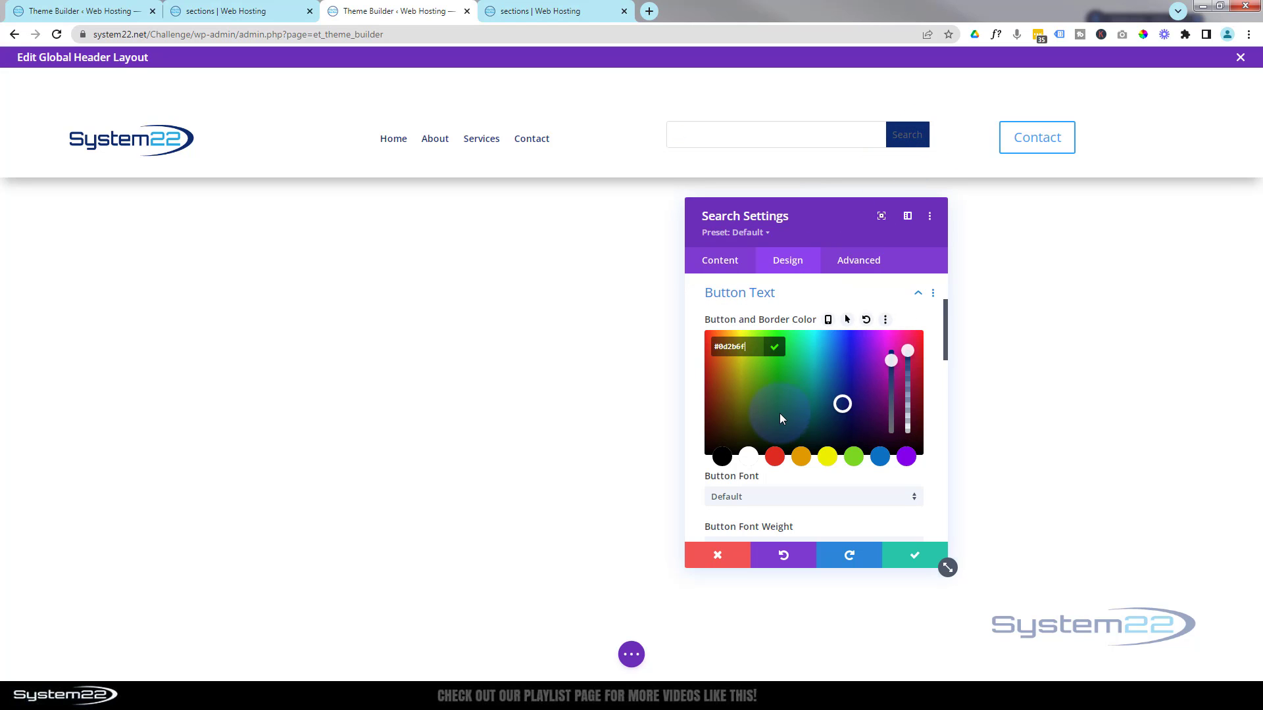
# Set the search button's text color to white
pyautogui.scroll(2, 779, 413)
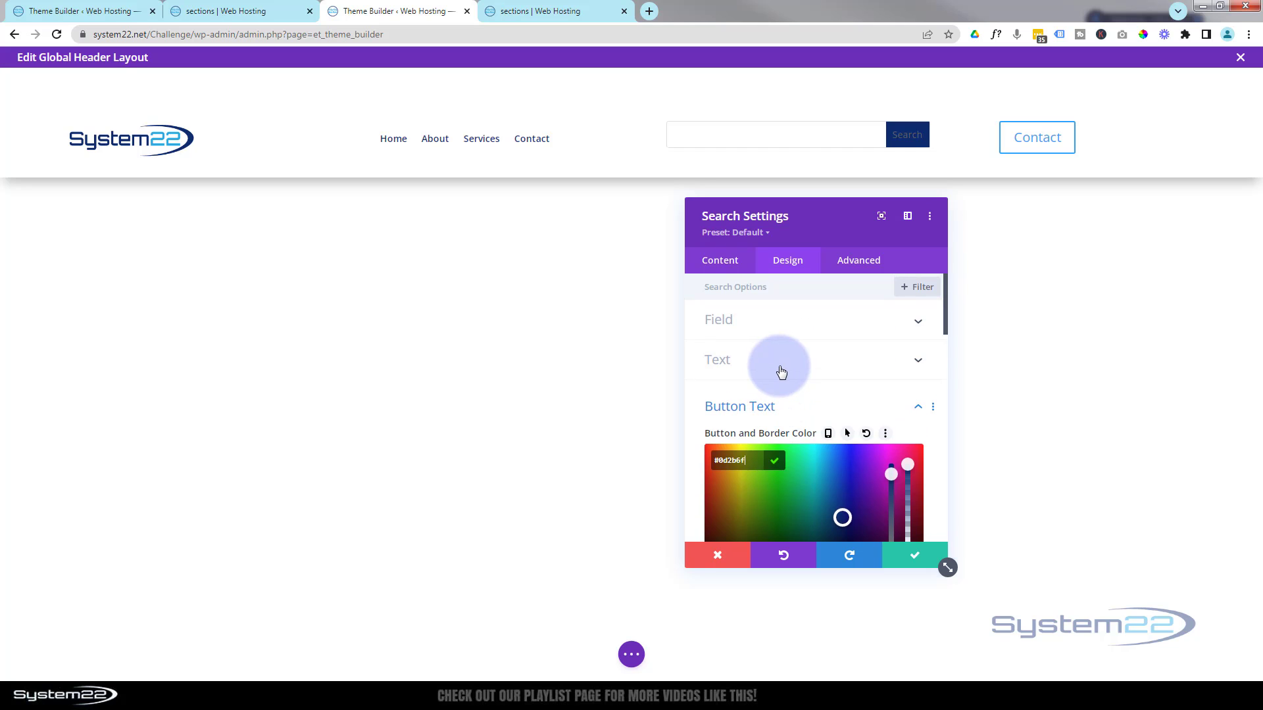
pyautogui.click(780, 361)
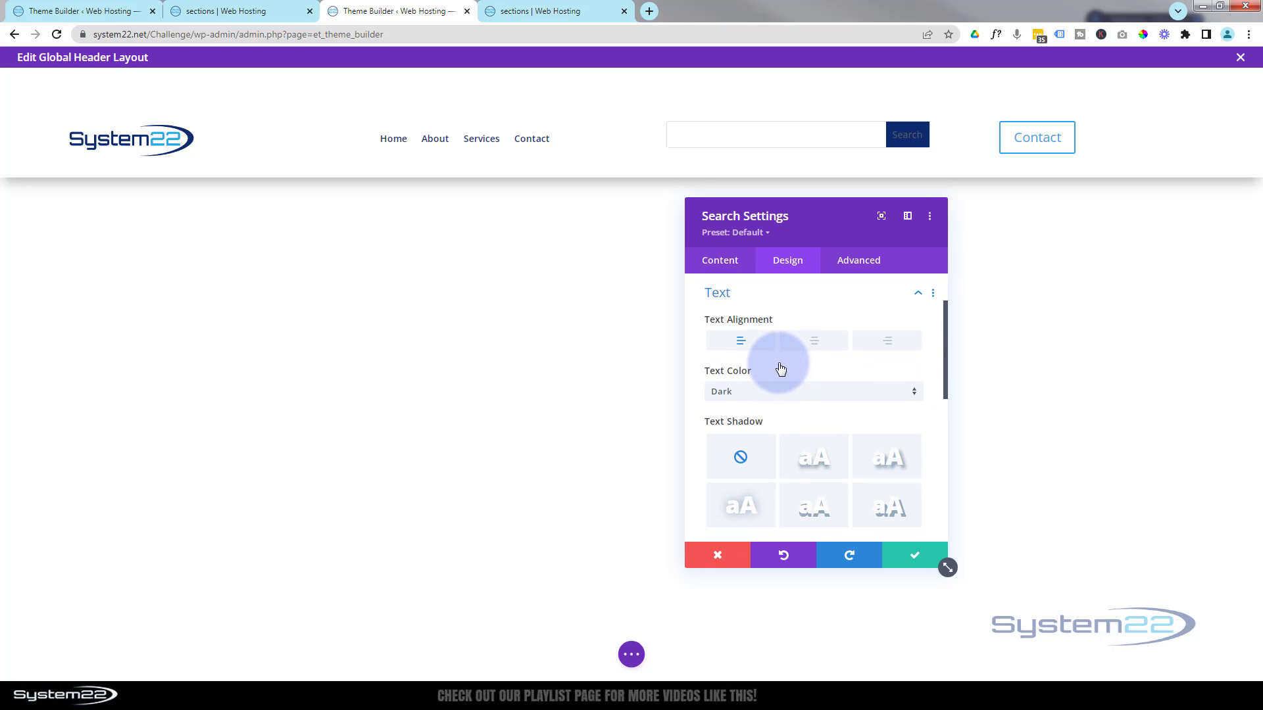
pyautogui.scroll(-3, 780, 368)
pyautogui.click(780, 373)
pyautogui.scroll(-4, 778, 336)
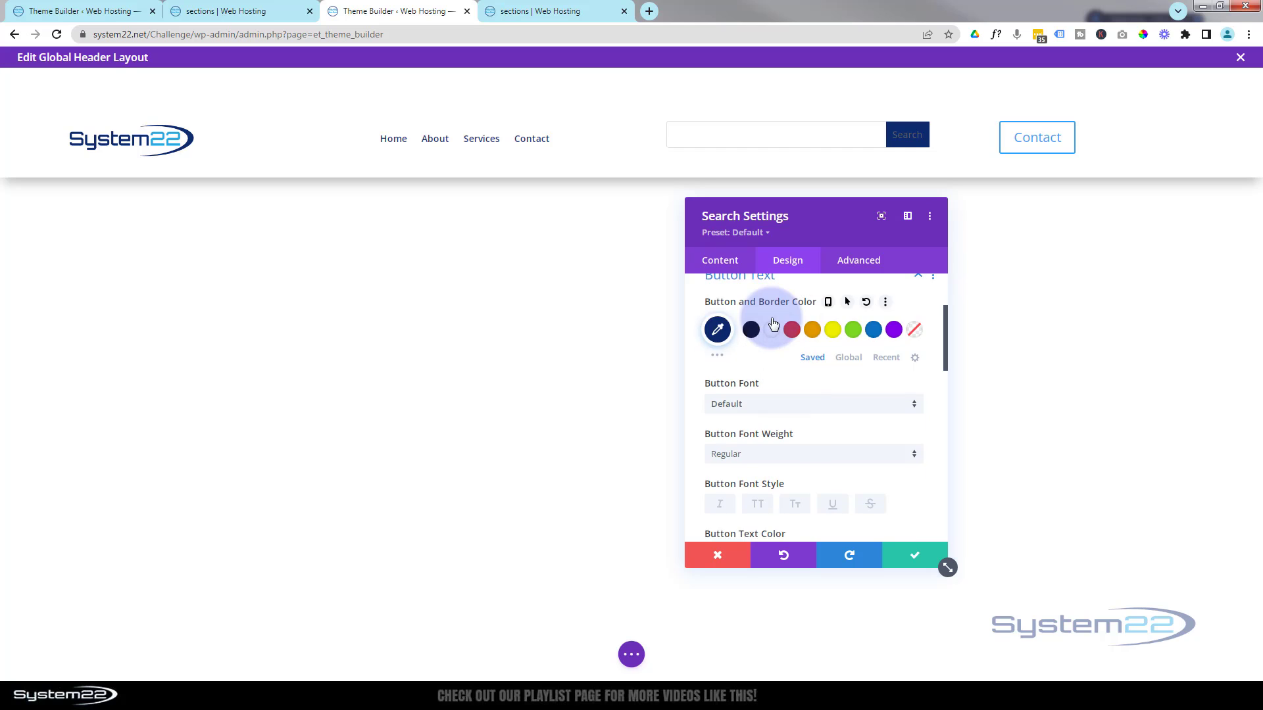
pyautogui.click(770, 365)
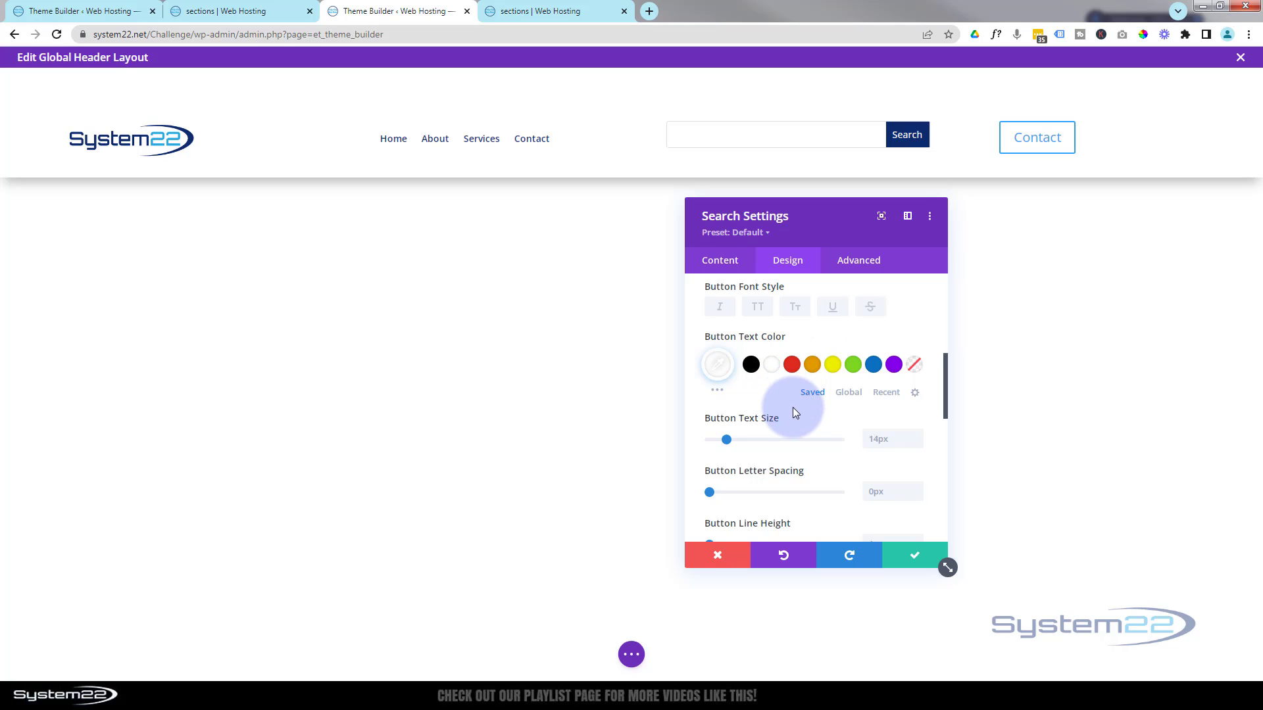
# Round all four corners of the search module's border to 50px
pyautogui.scroll(-1, 791, 408)
pyautogui.scroll(-2, 792, 408)
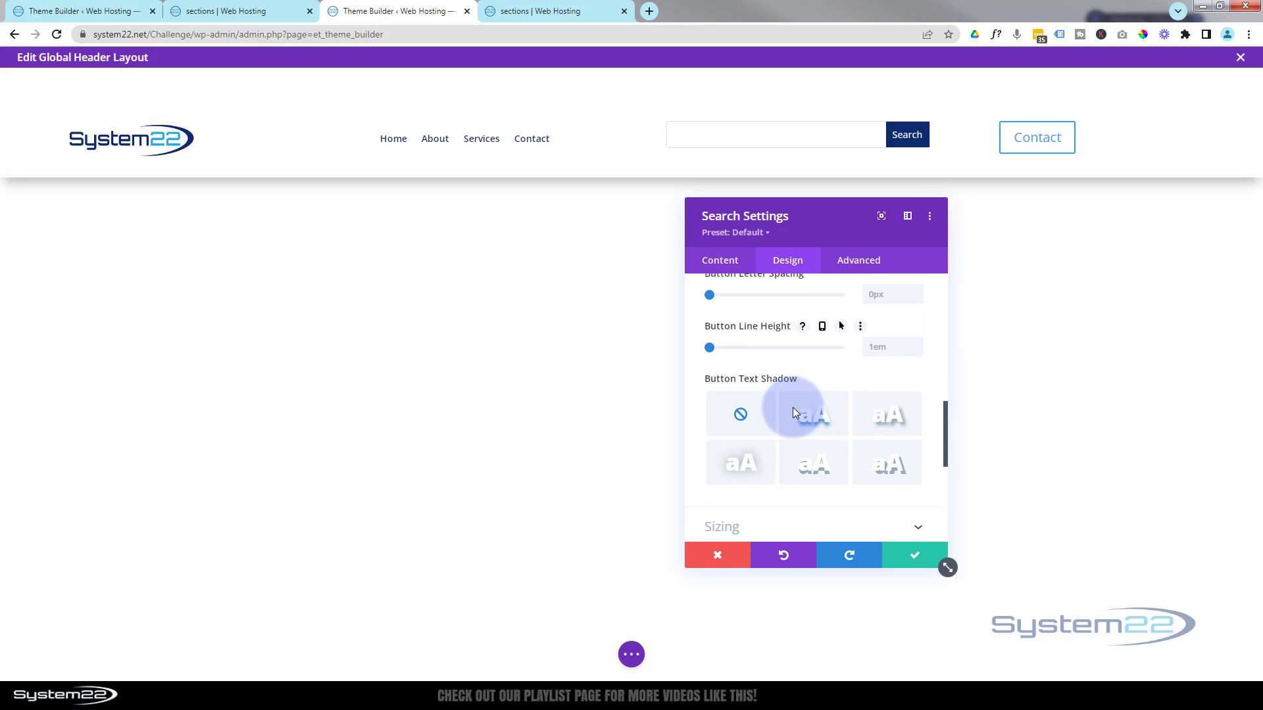
pyautogui.scroll(-3, 794, 413)
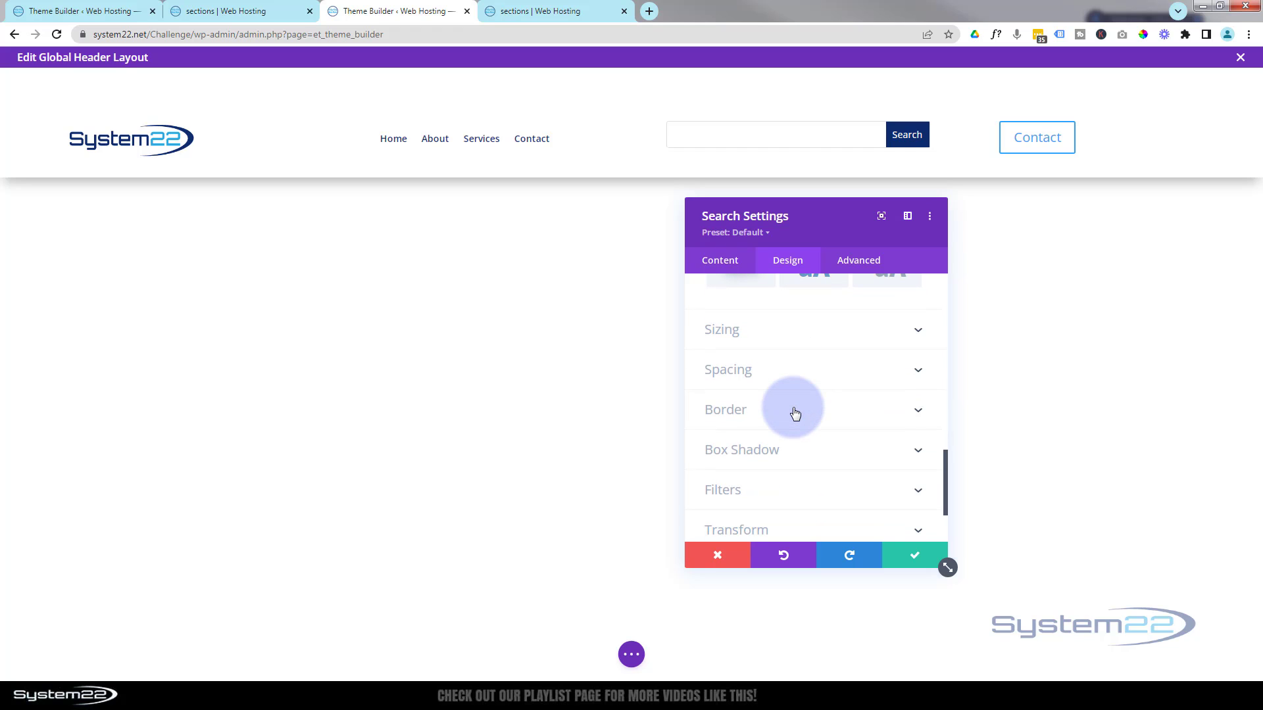
pyautogui.click(795, 410)
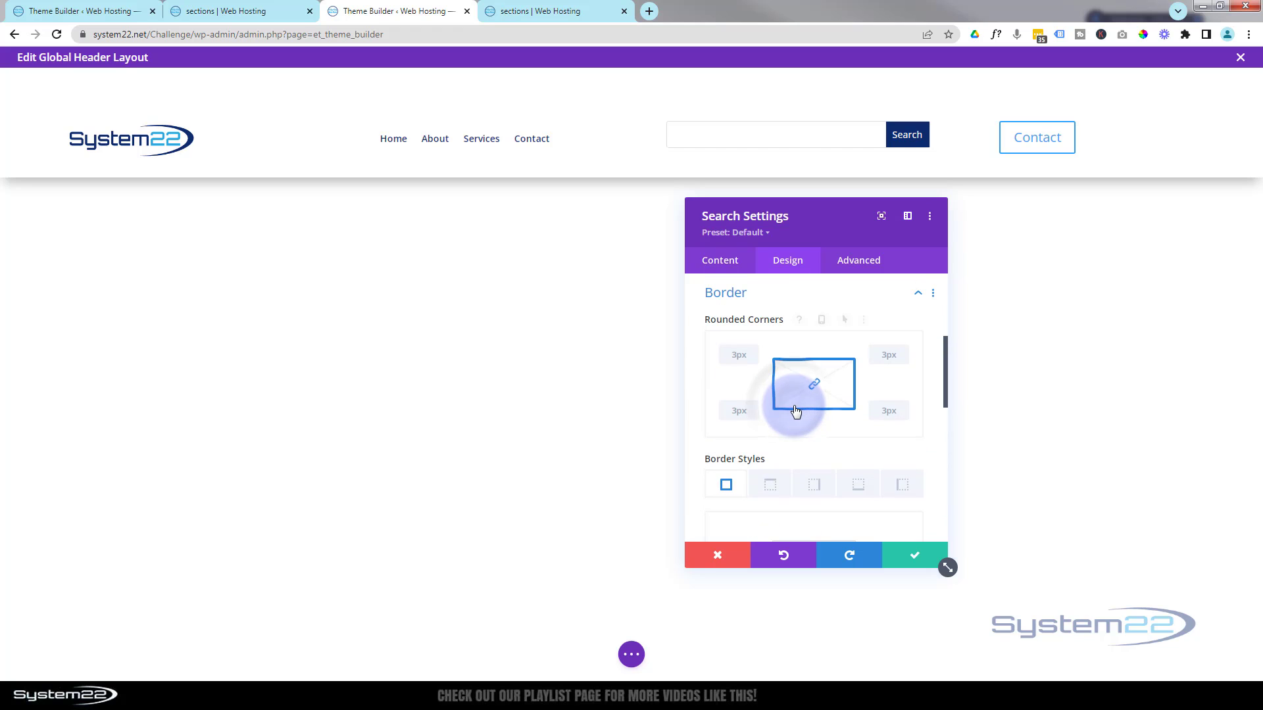
pyautogui.click(727, 354)
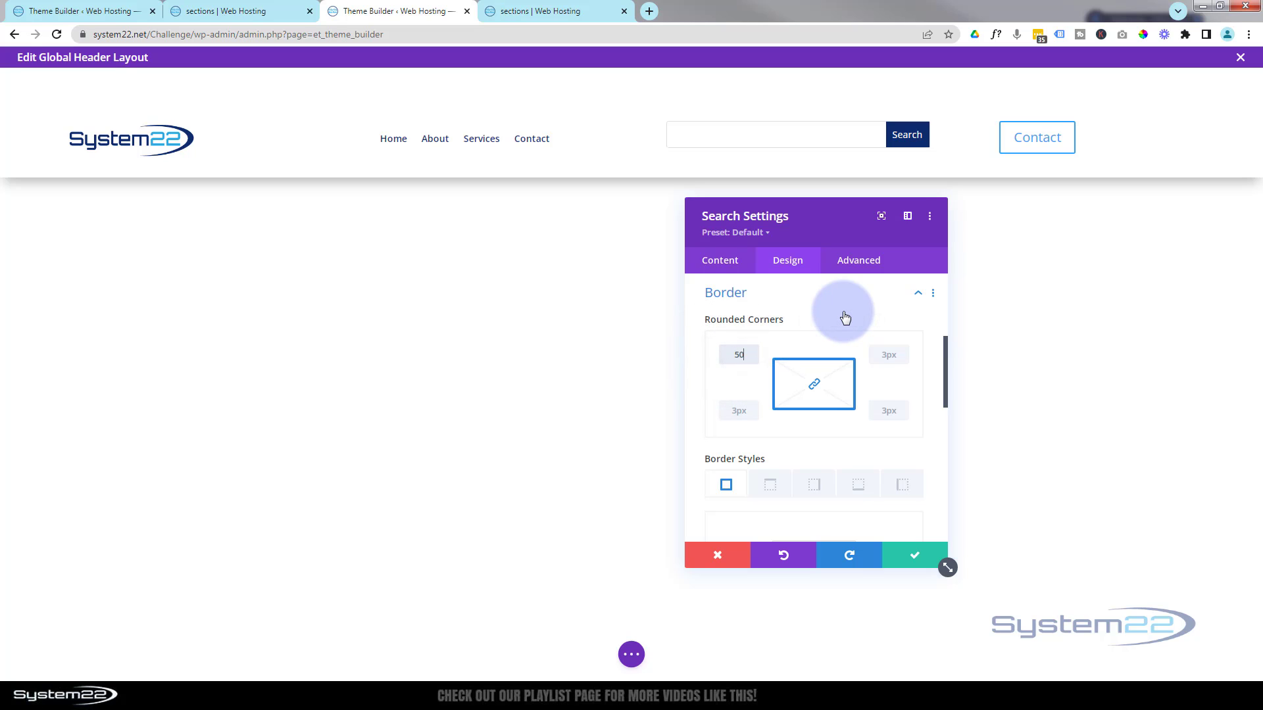
pyautogui.write('50px')
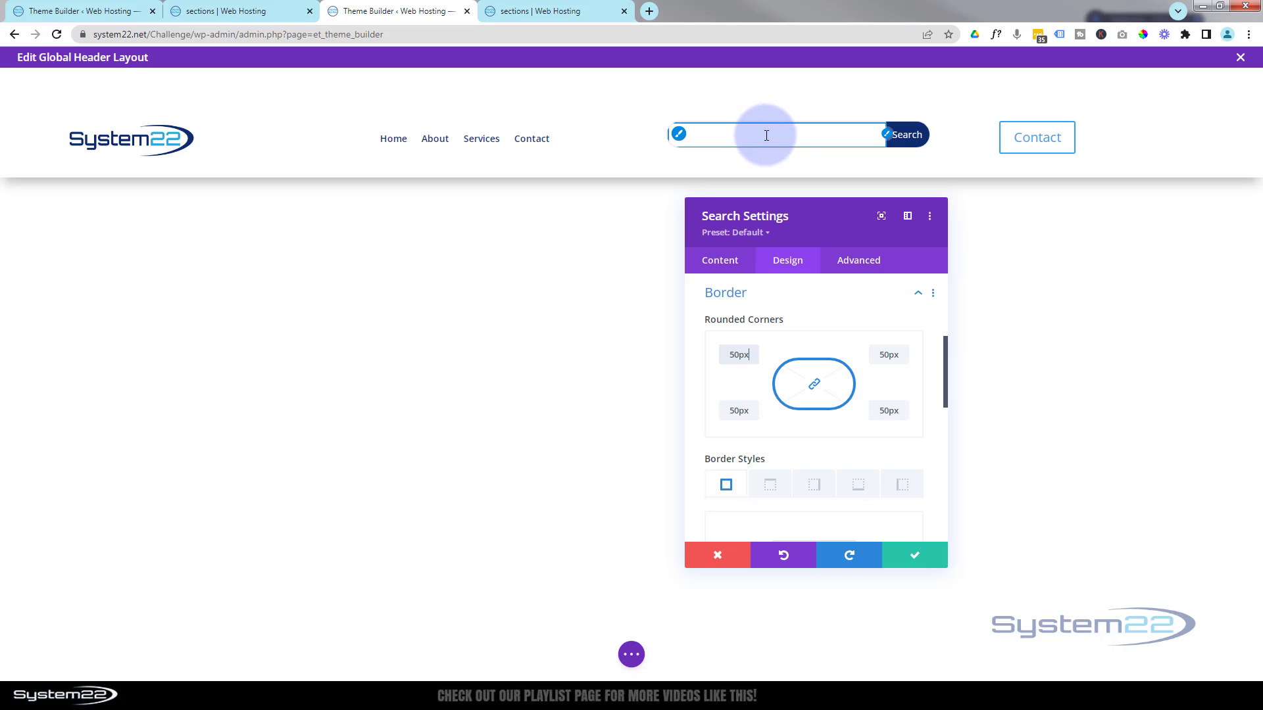
# Set the search module's width to 80% and center the module in its column
pyautogui.scroll(2, 803, 359)
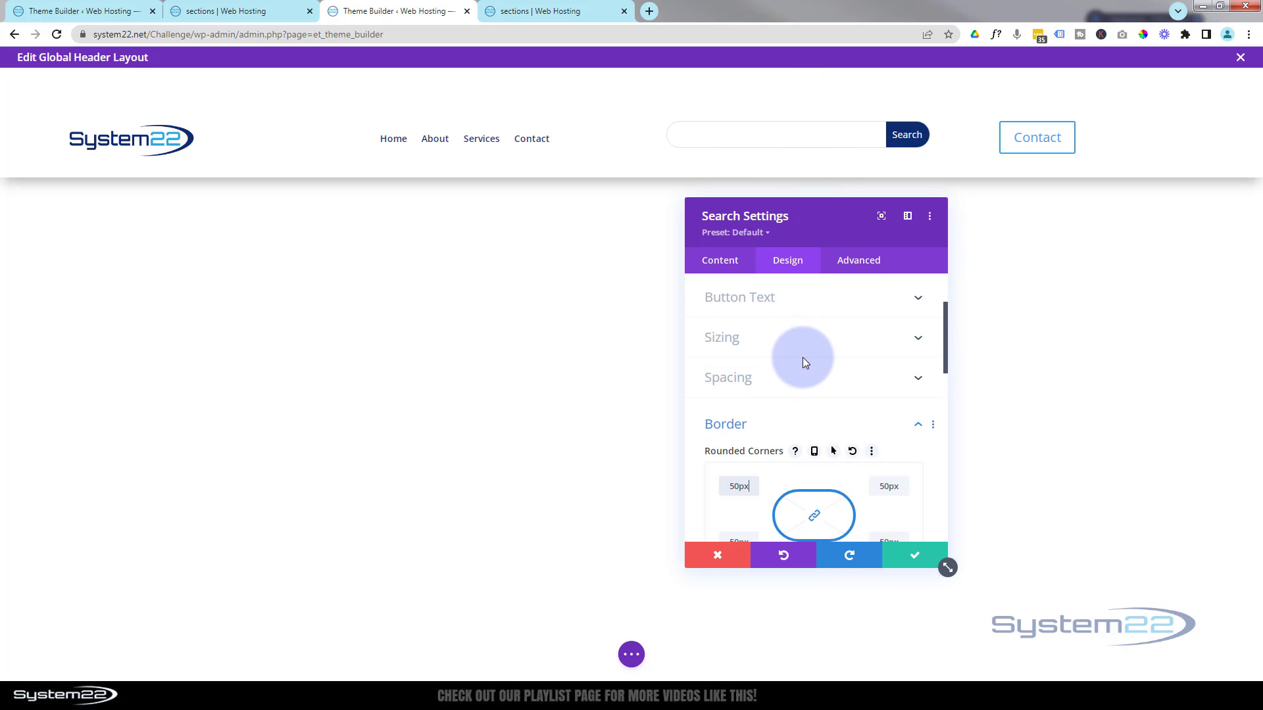
pyautogui.click(804, 339)
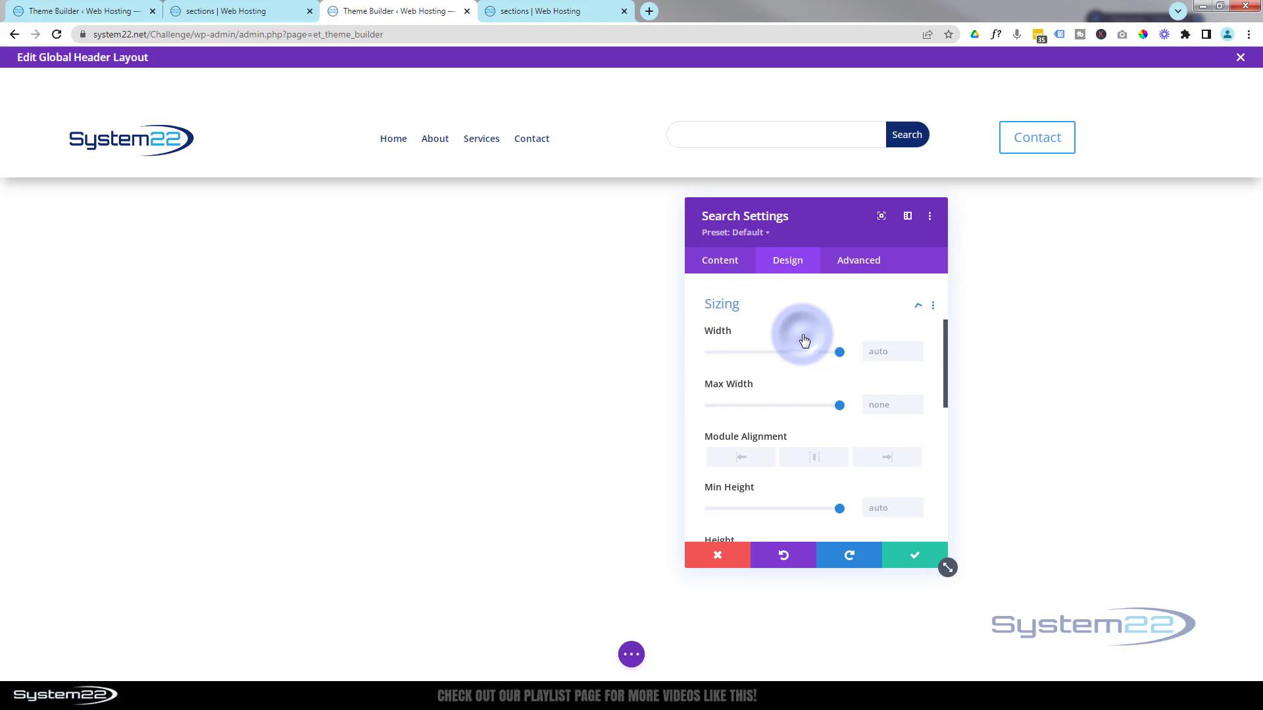
pyautogui.click(874, 340)
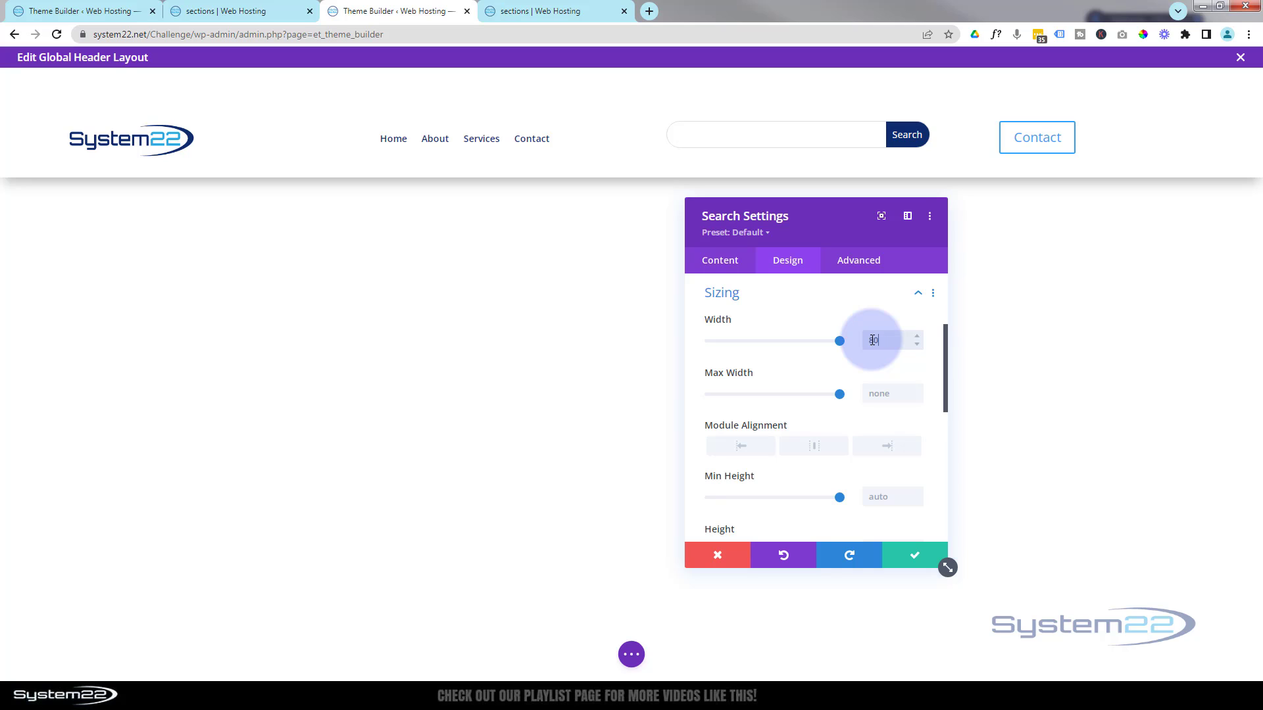
pyautogui.write('80%')
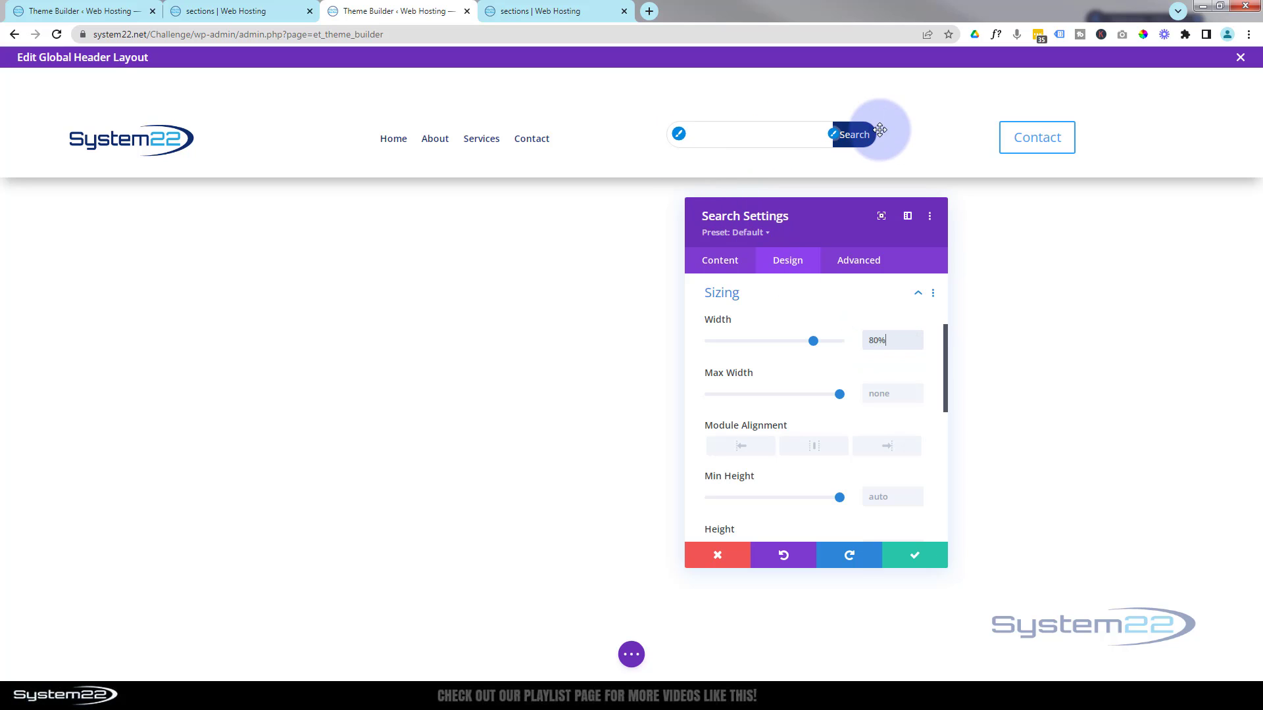
pyautogui.click(816, 447)
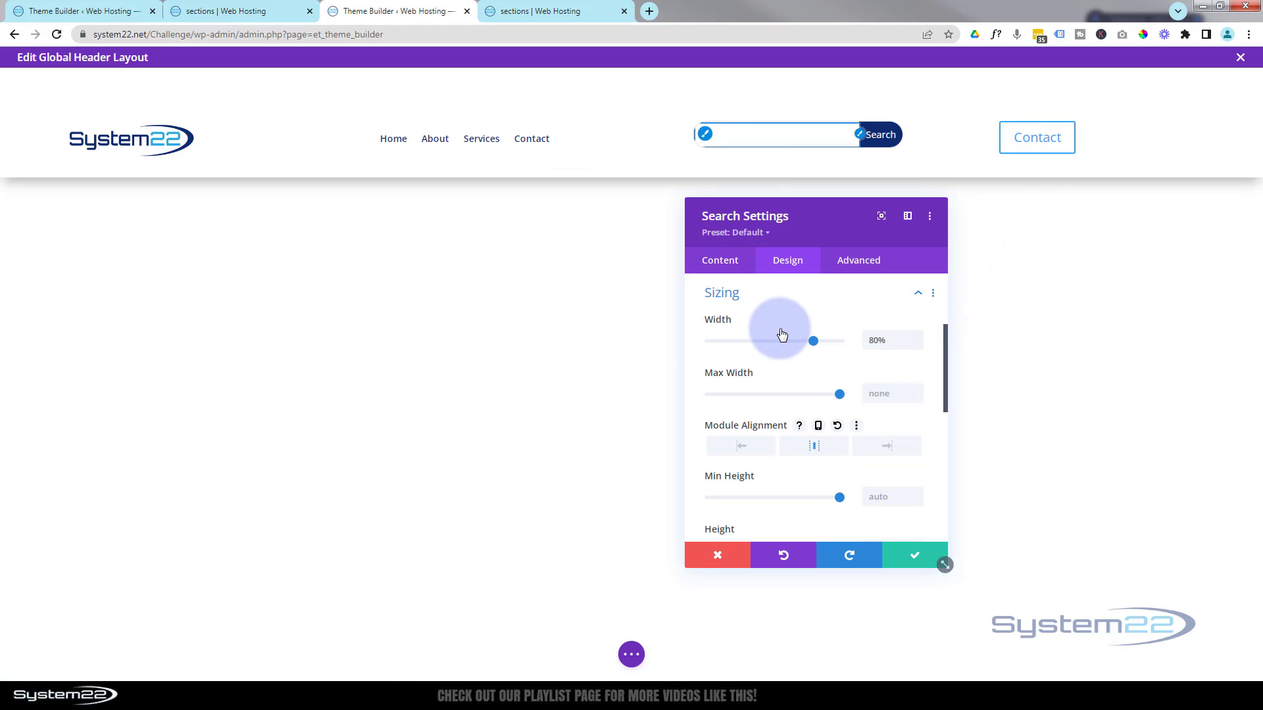
# Give the search module a top margin of 10px and save its settings
pyautogui.scroll(2, 768, 368)
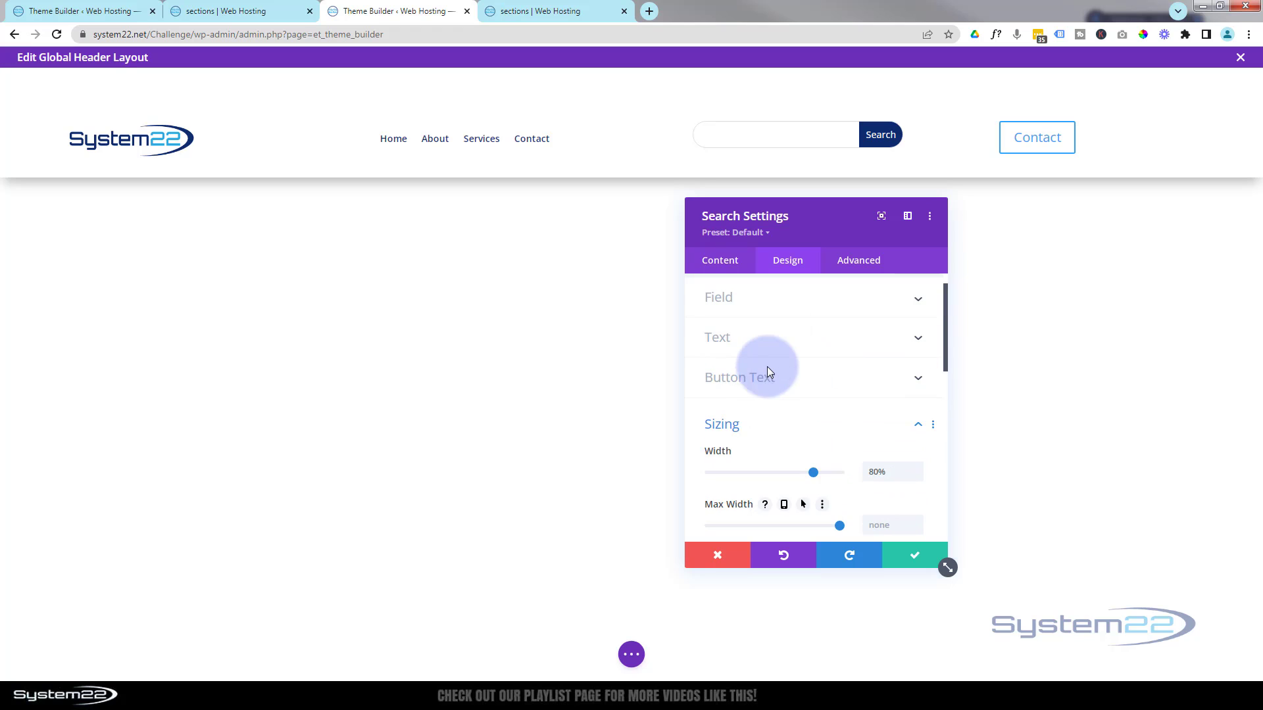
pyautogui.click(768, 432)
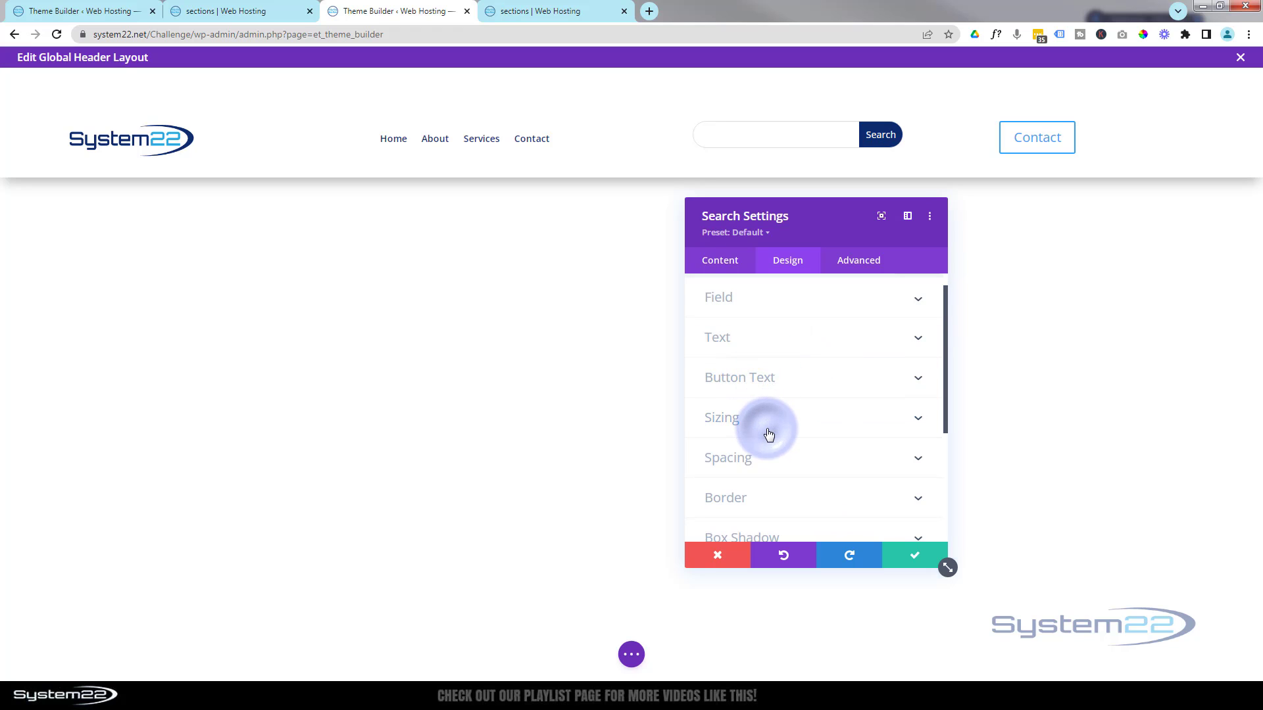
pyautogui.click(792, 461)
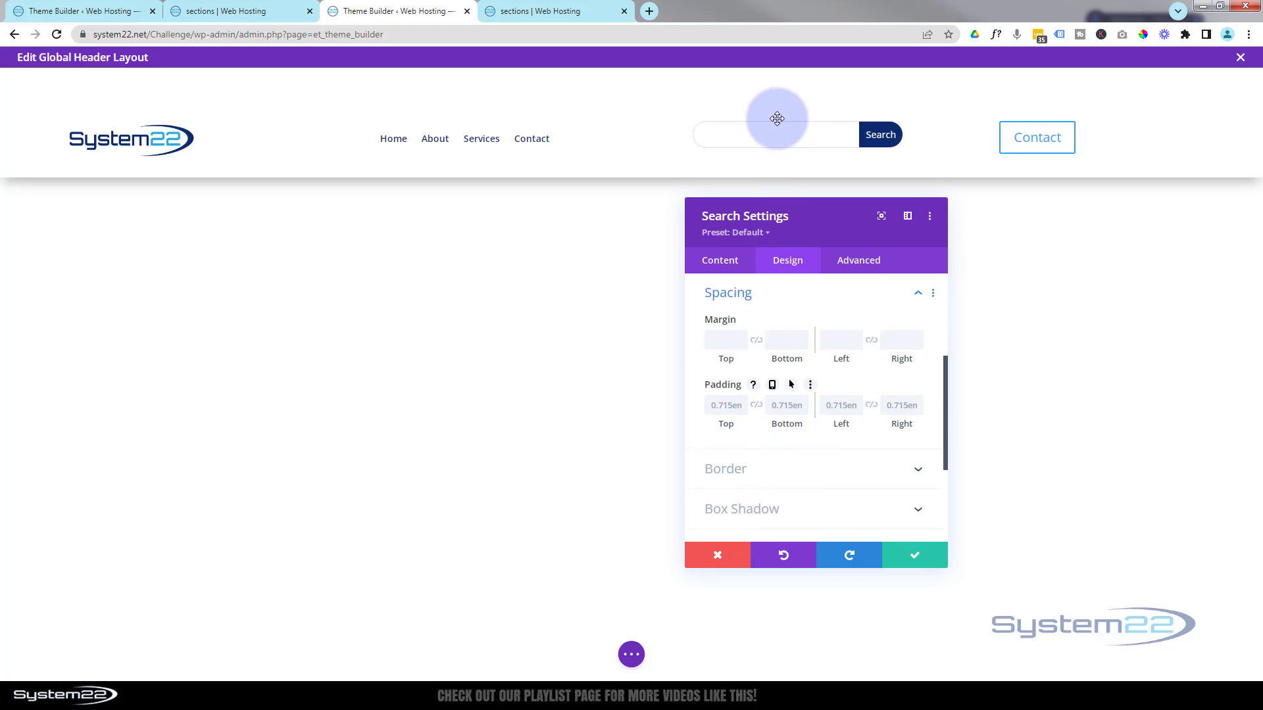
pyautogui.click(722, 340)
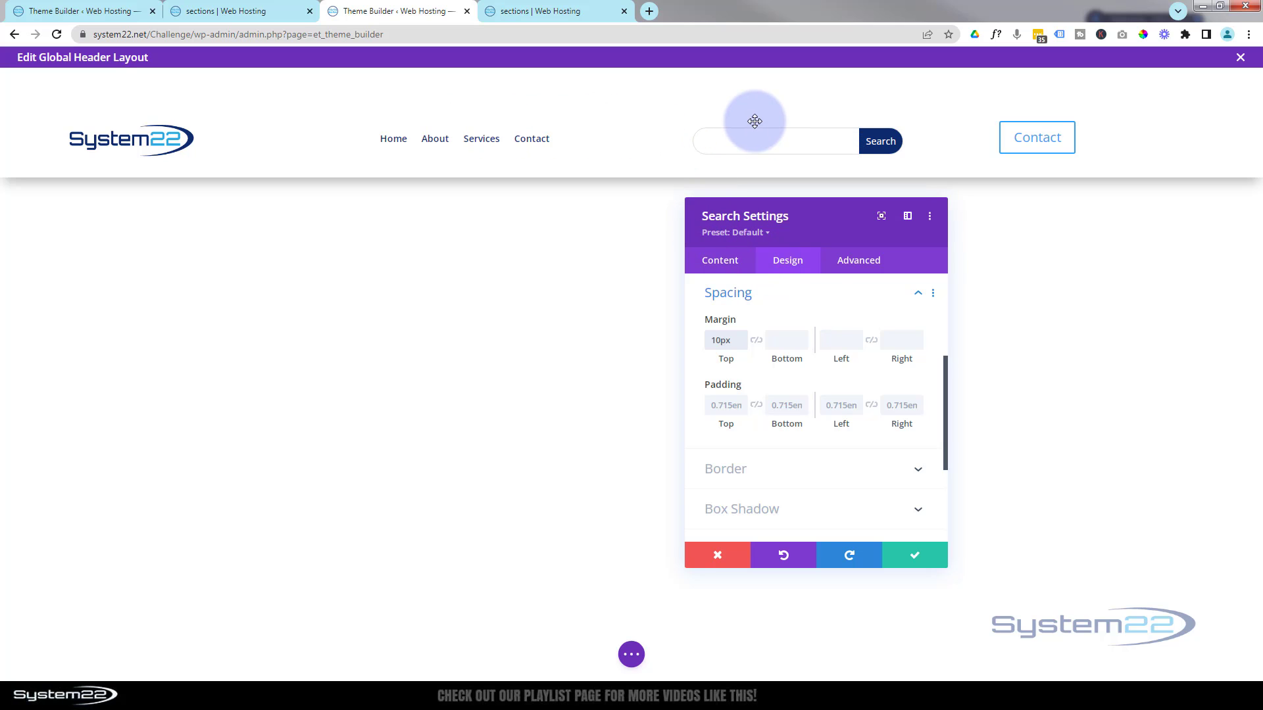
pyautogui.click(915, 555)
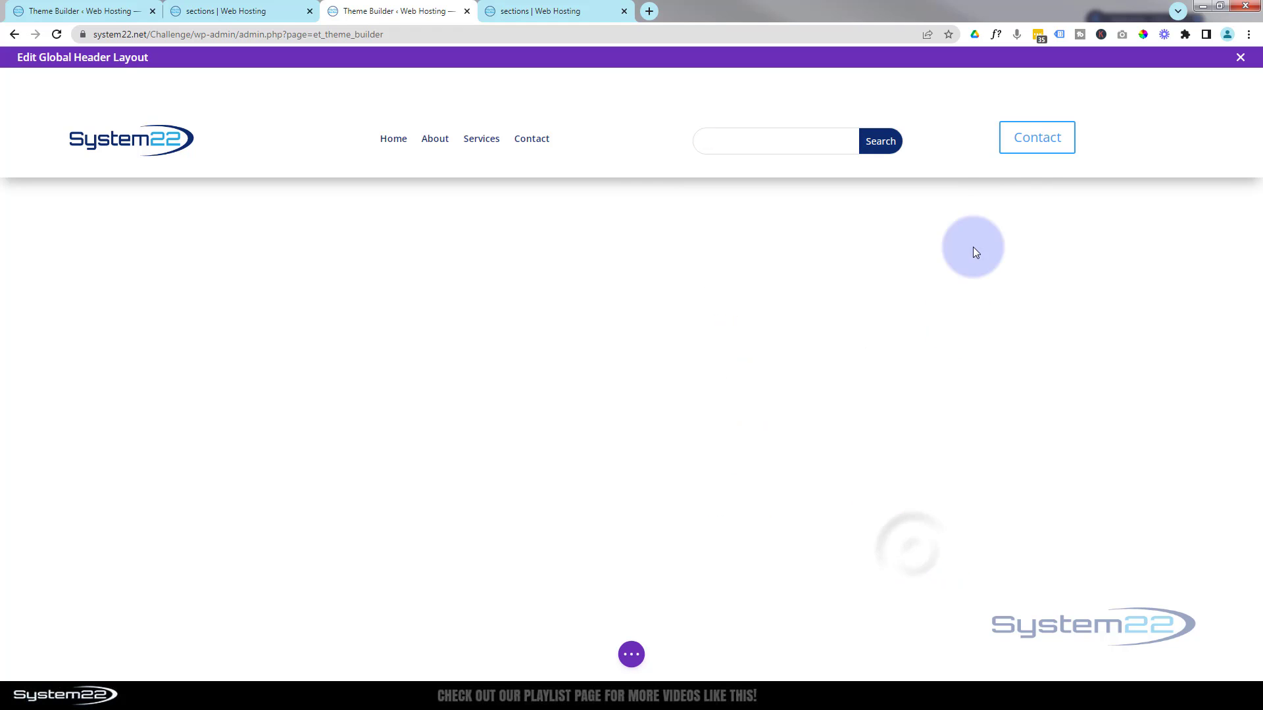
# Center the Contact button within its column
pyautogui.moveTo(1045, 144)
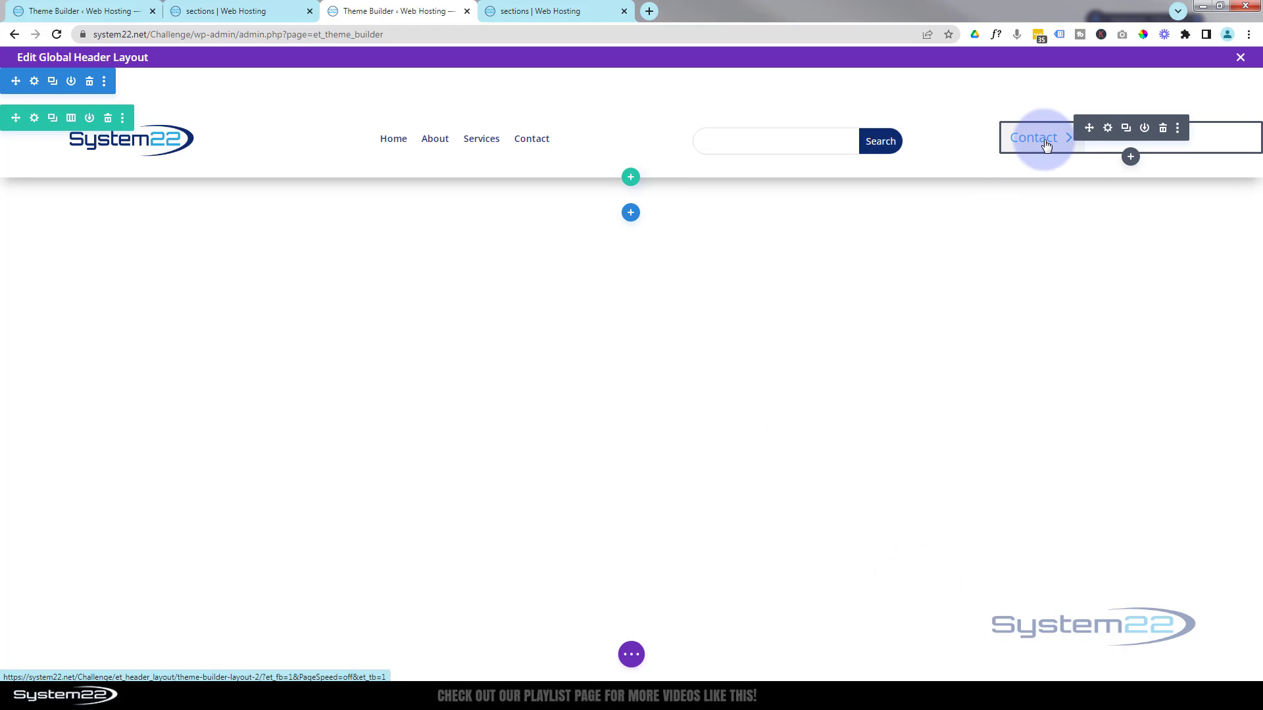
pyautogui.click(1108, 130)
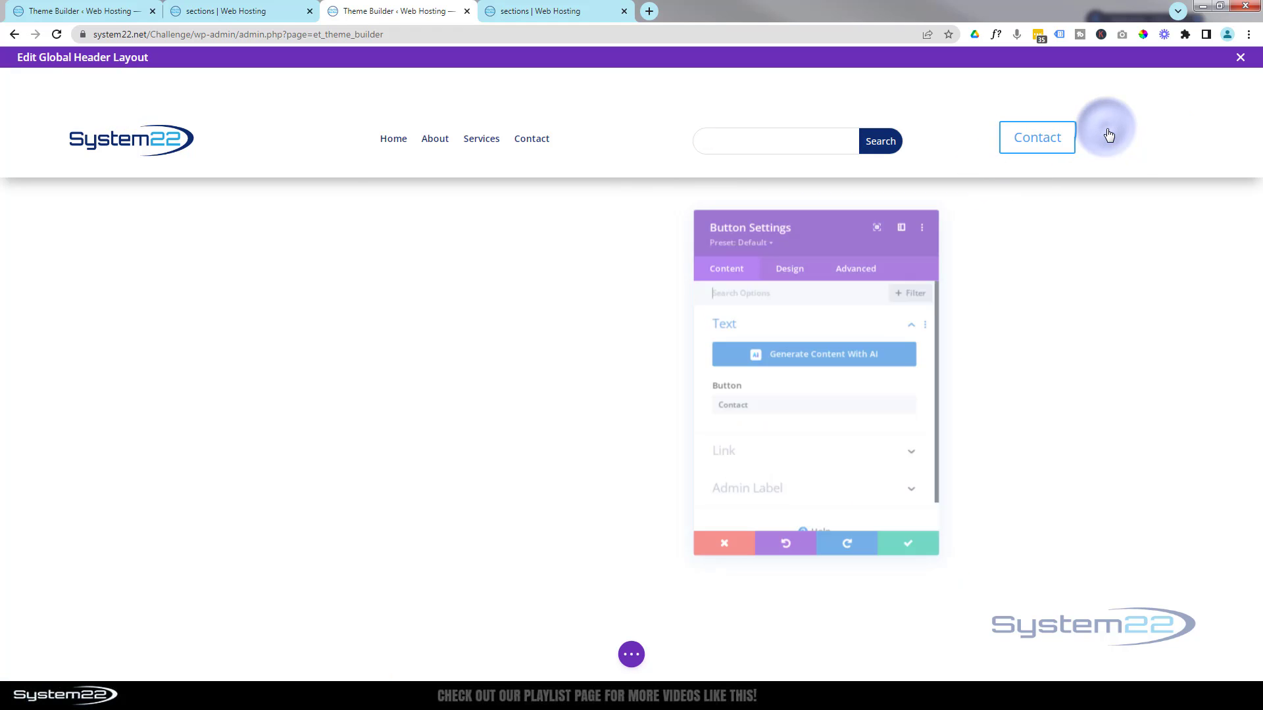
pyautogui.click(788, 260)
pyautogui.click(815, 328)
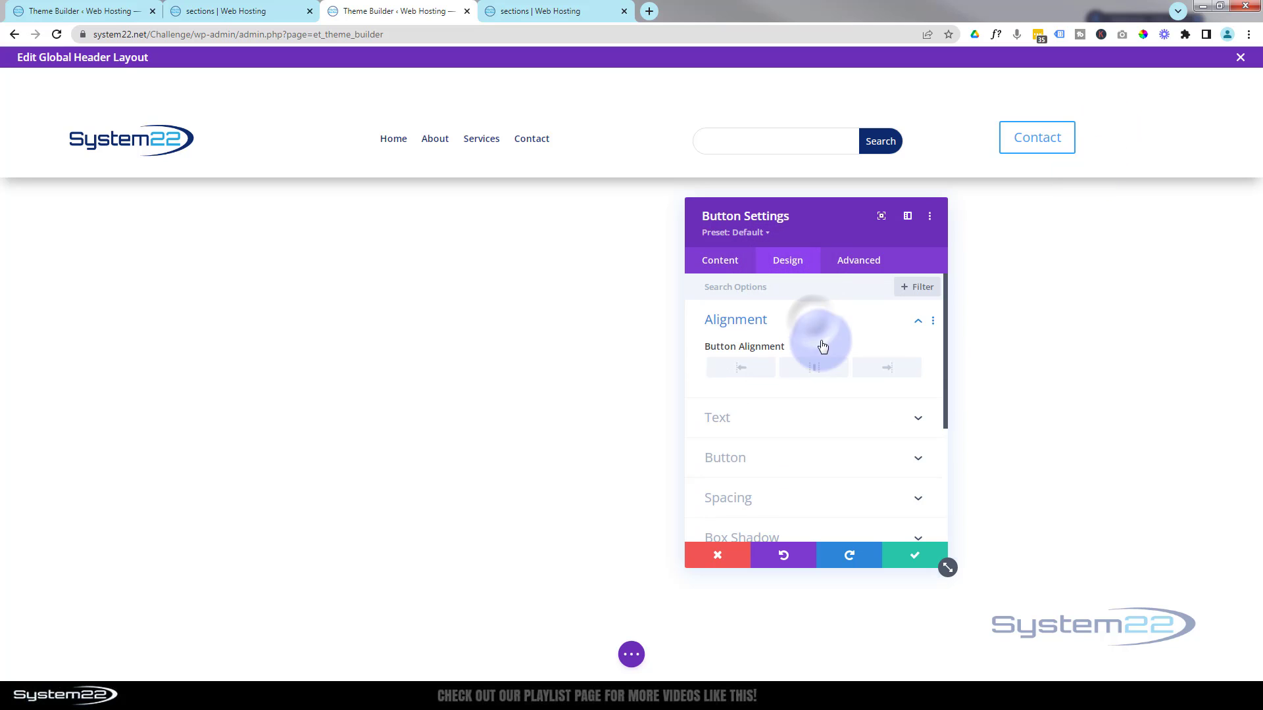
pyautogui.click(817, 369)
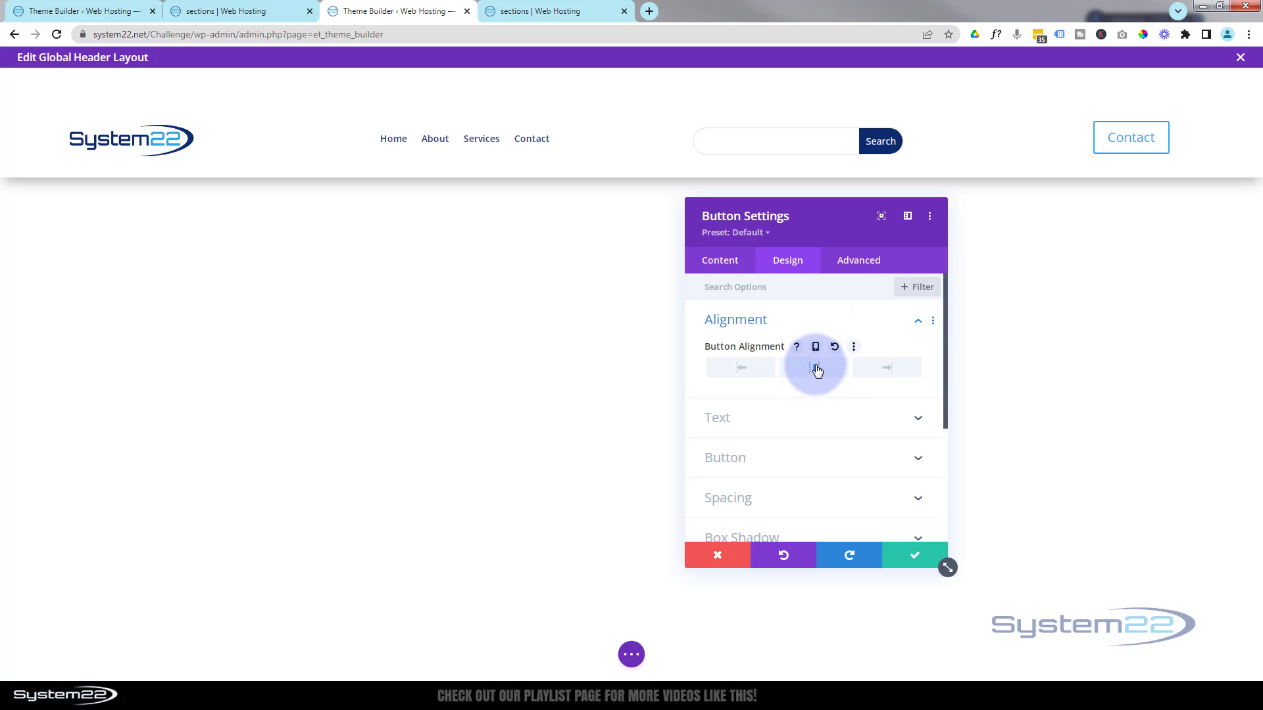
# Enable custom styles for the Contact button and set its text color to white
pyautogui.scroll(-2, 814, 369)
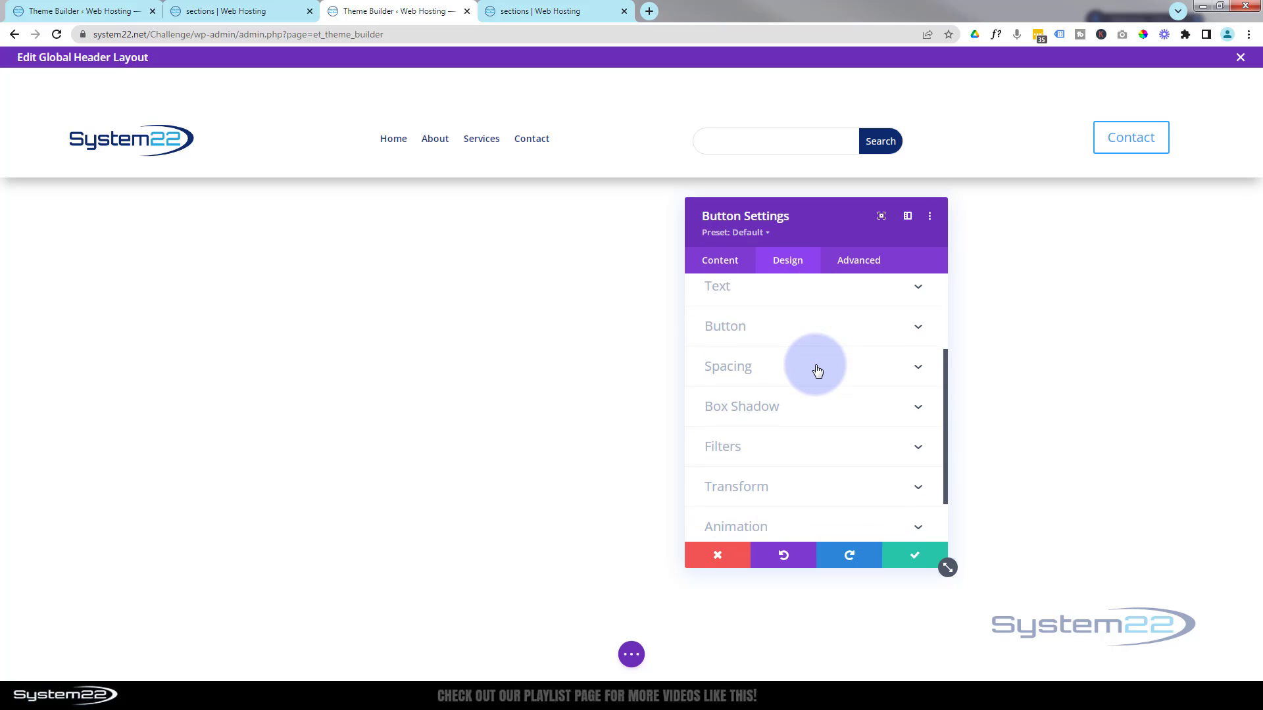
pyautogui.click(770, 327)
pyautogui.click(730, 354)
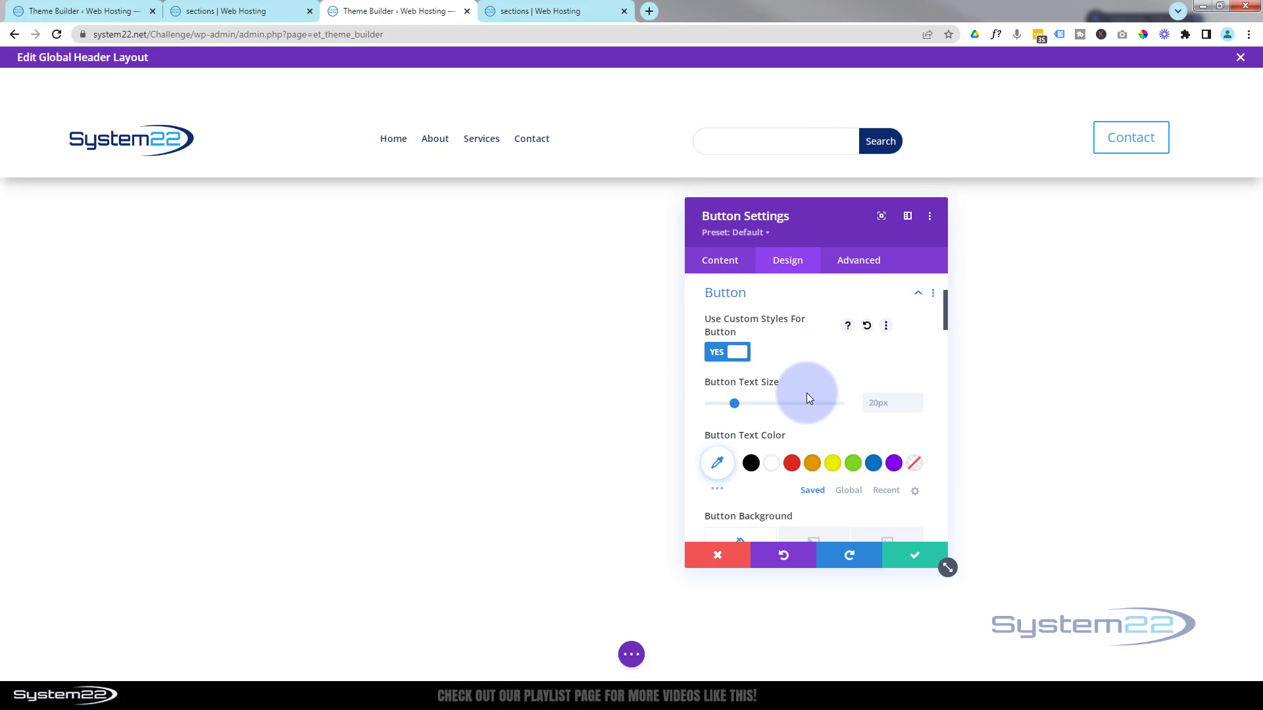
pyautogui.scroll(-1, 839, 392)
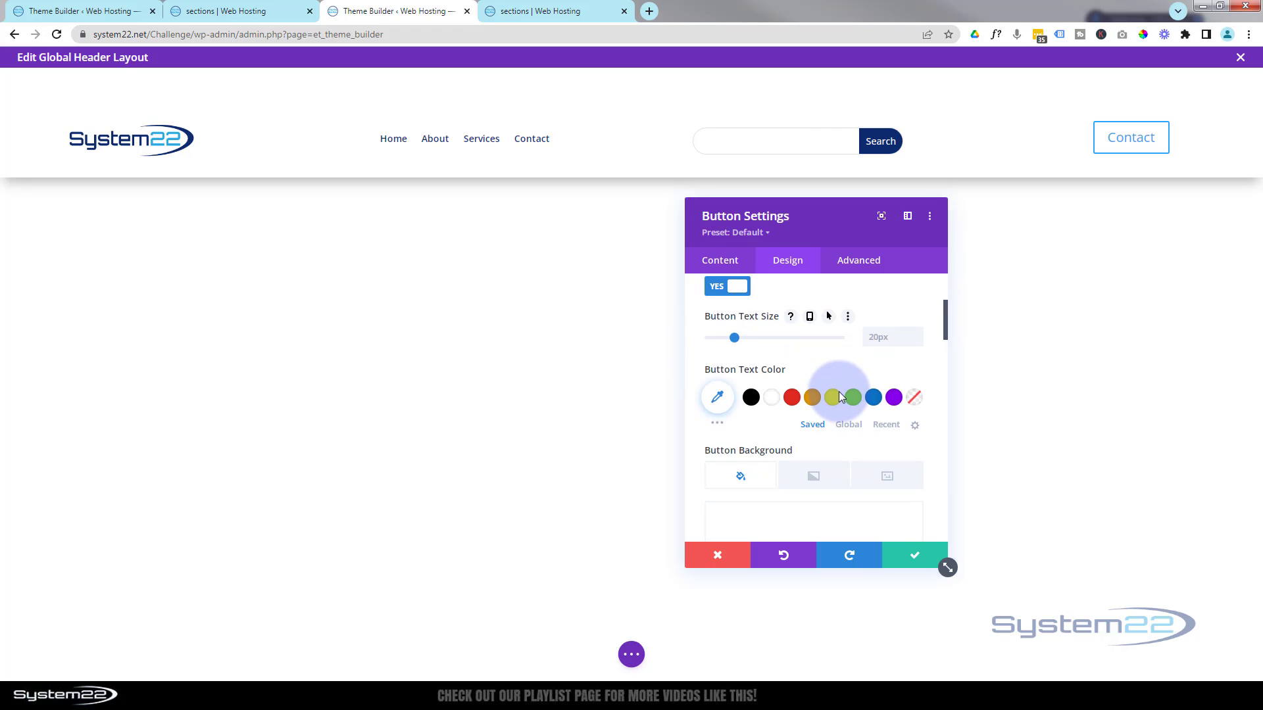
pyautogui.click(772, 398)
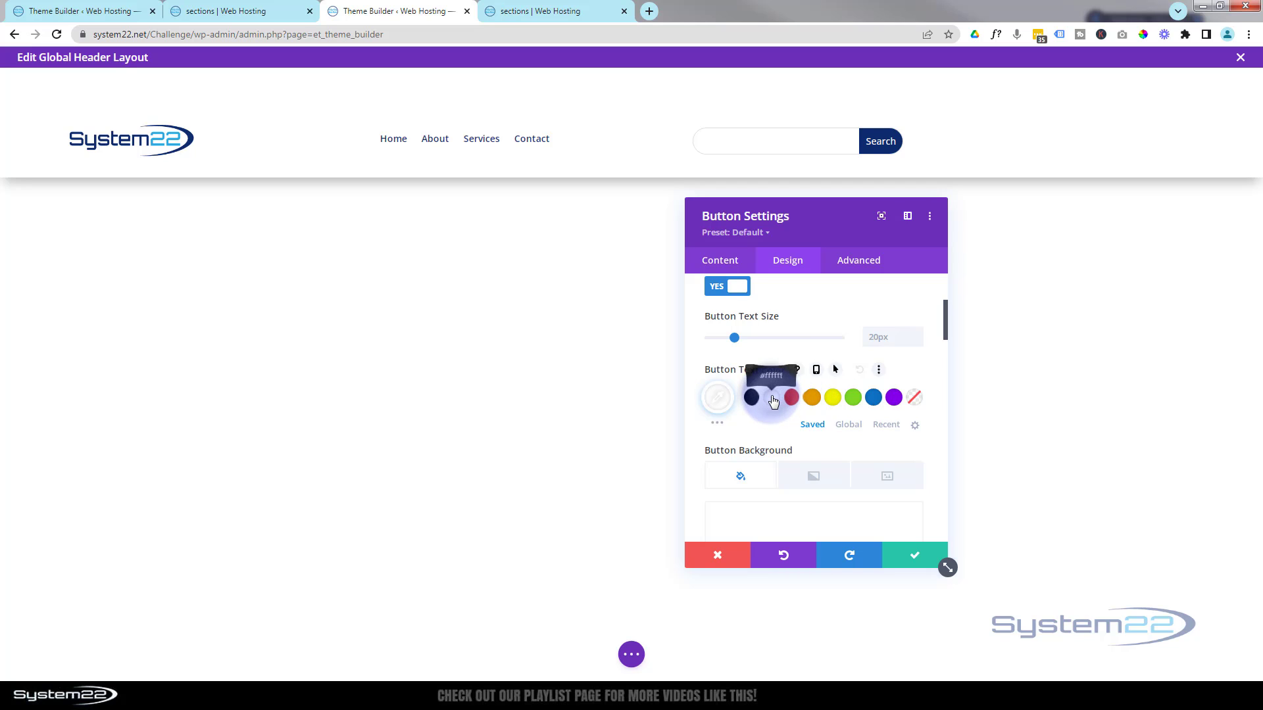
# Set the Contact button's background color to the logo blue, #0d2b6f
pyautogui.scroll(-2, 772, 401)
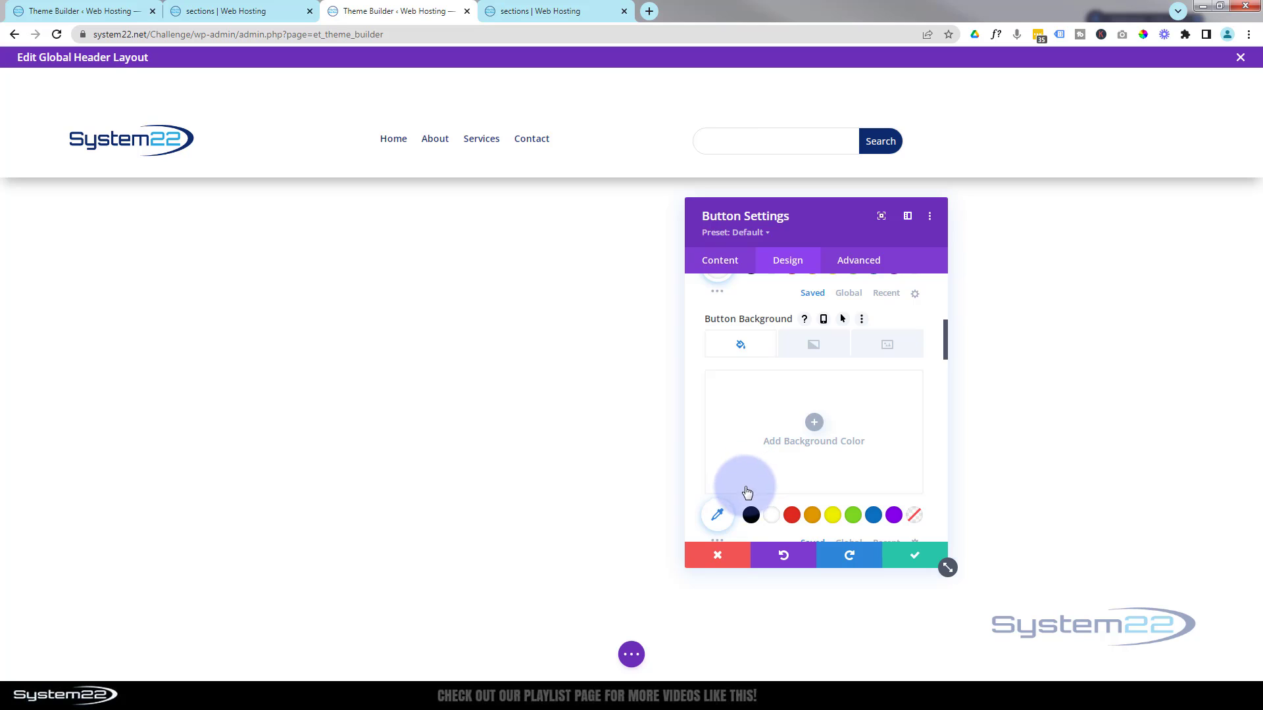
pyautogui.click(719, 518)
pyautogui.click(729, 382)
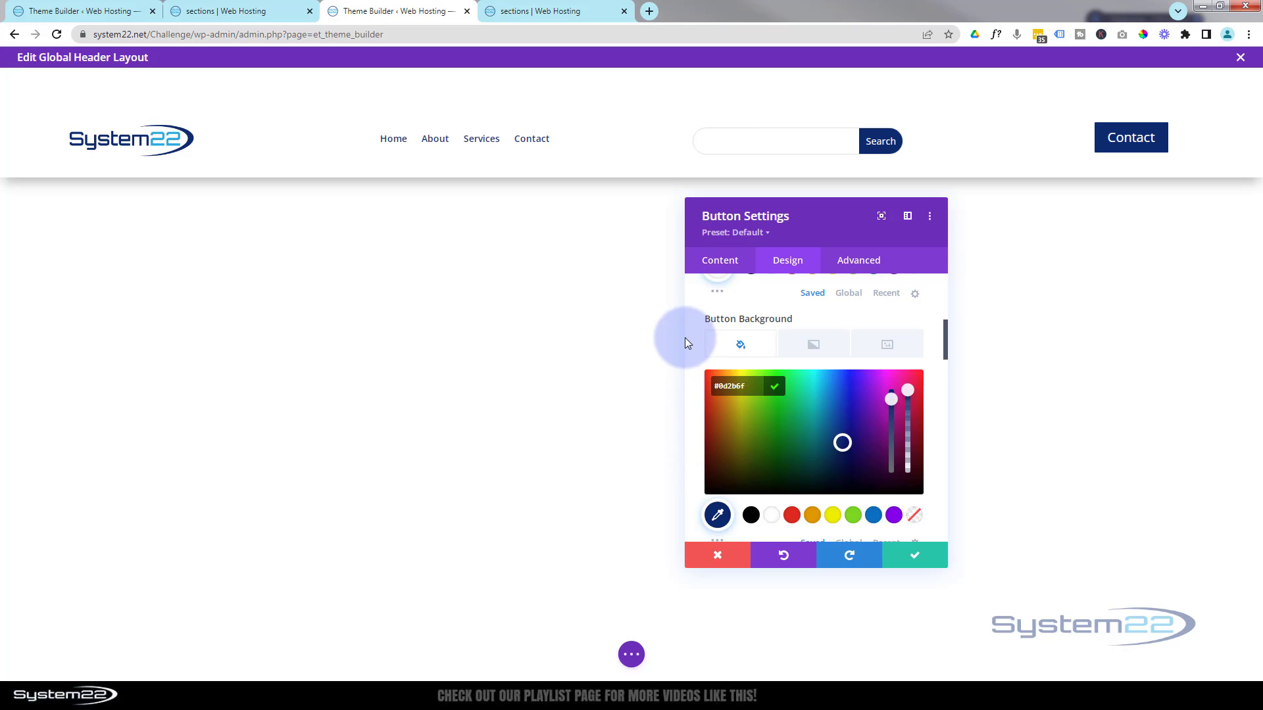
# Give the Contact button a red background for its hover state, and return to the desktop state
pyautogui.moveTo(738, 320)
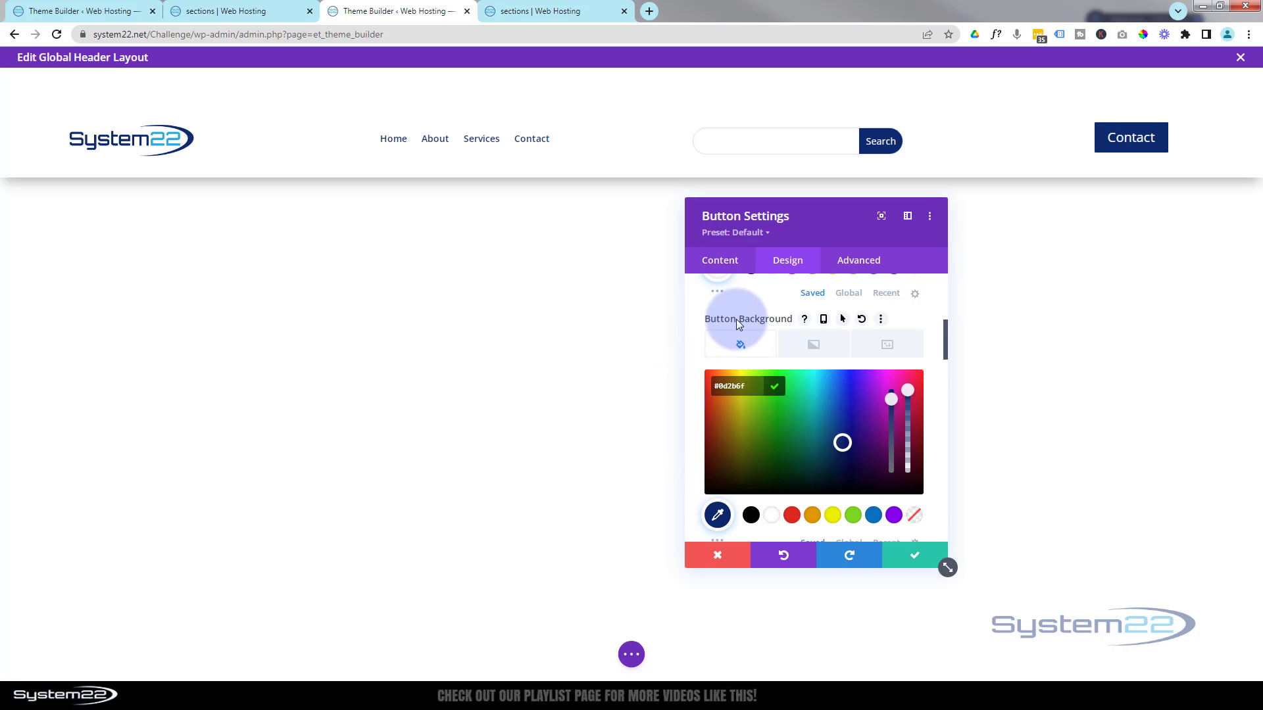
pyautogui.click(843, 320)
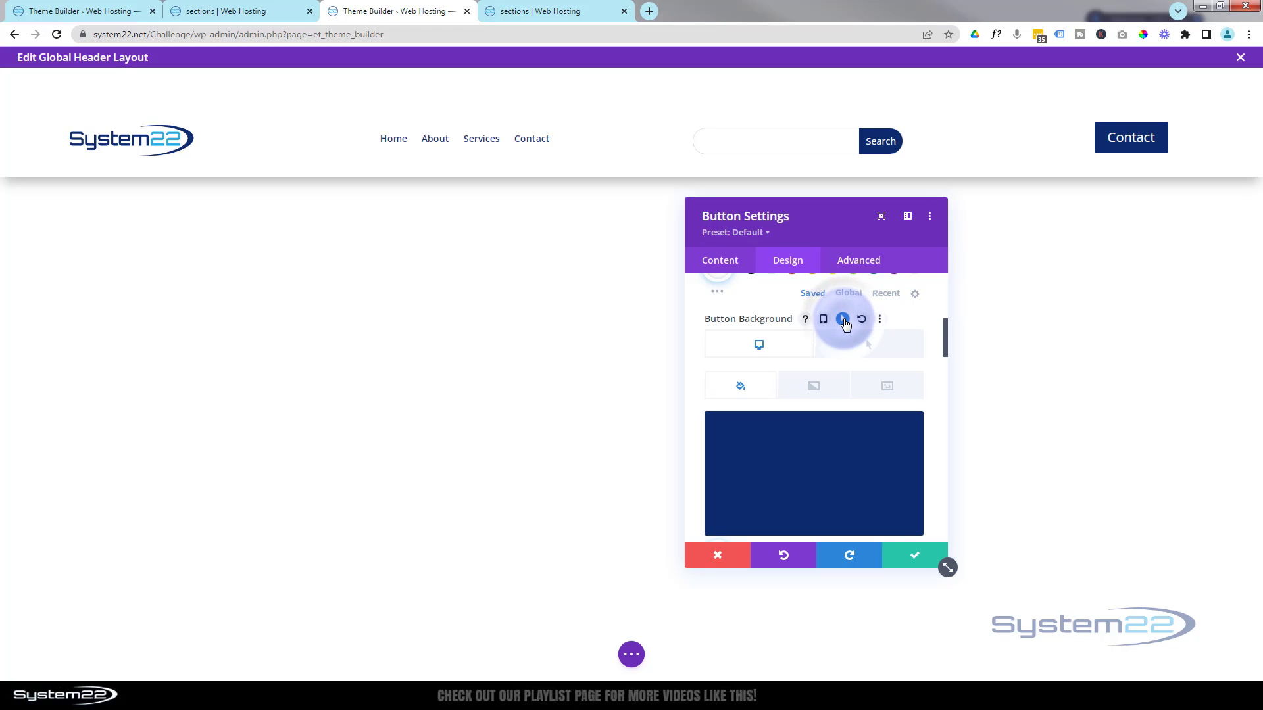
pyautogui.click(877, 349)
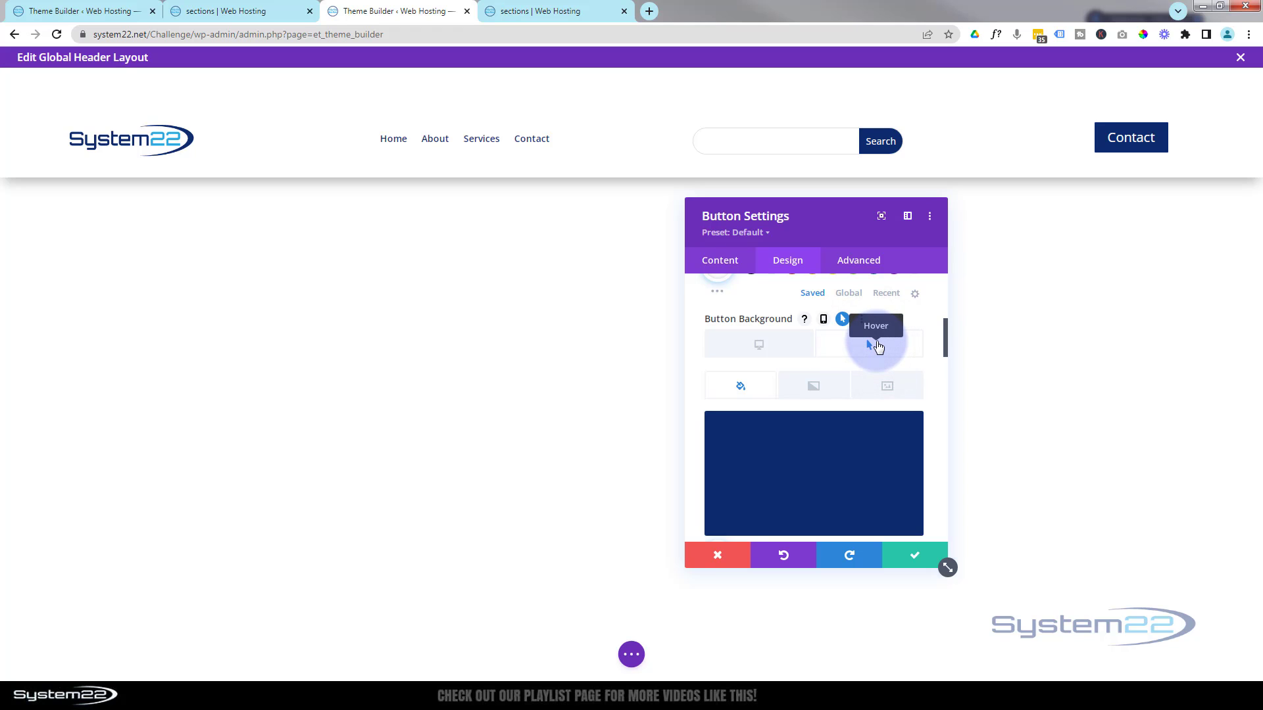
pyautogui.scroll(-2, 880, 345)
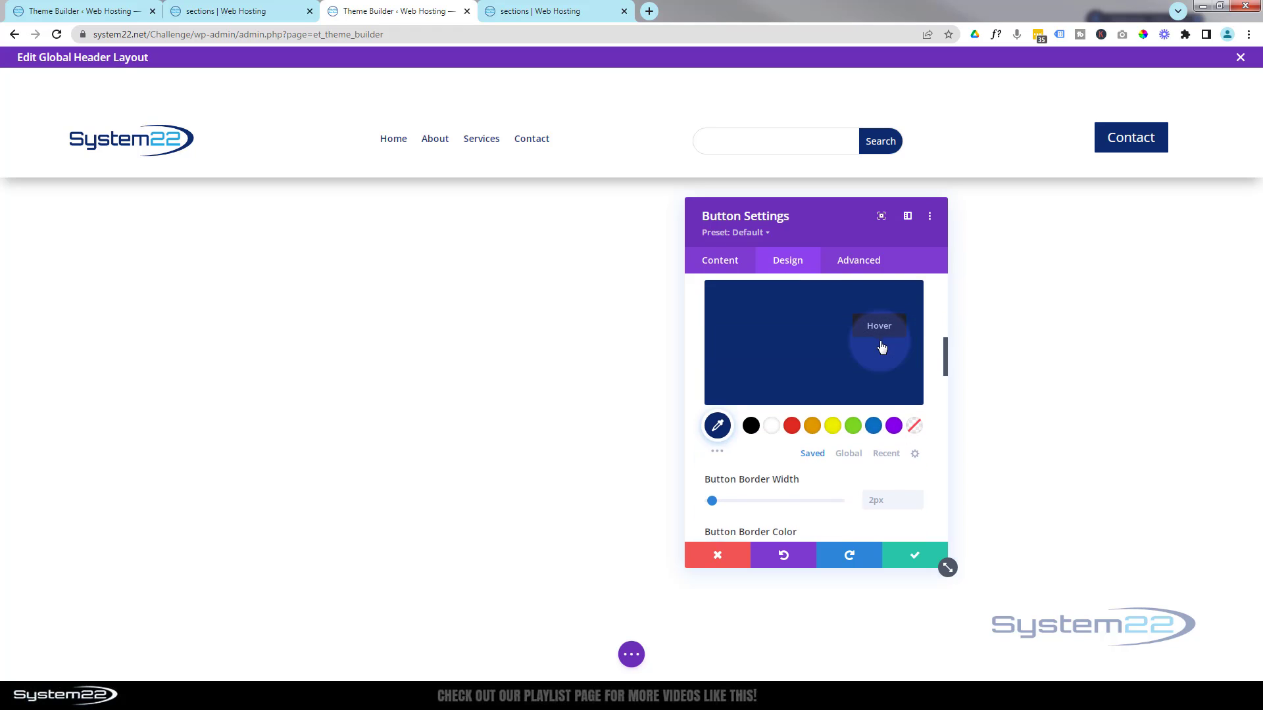
pyautogui.click(792, 427)
pyautogui.scroll(2, 795, 429)
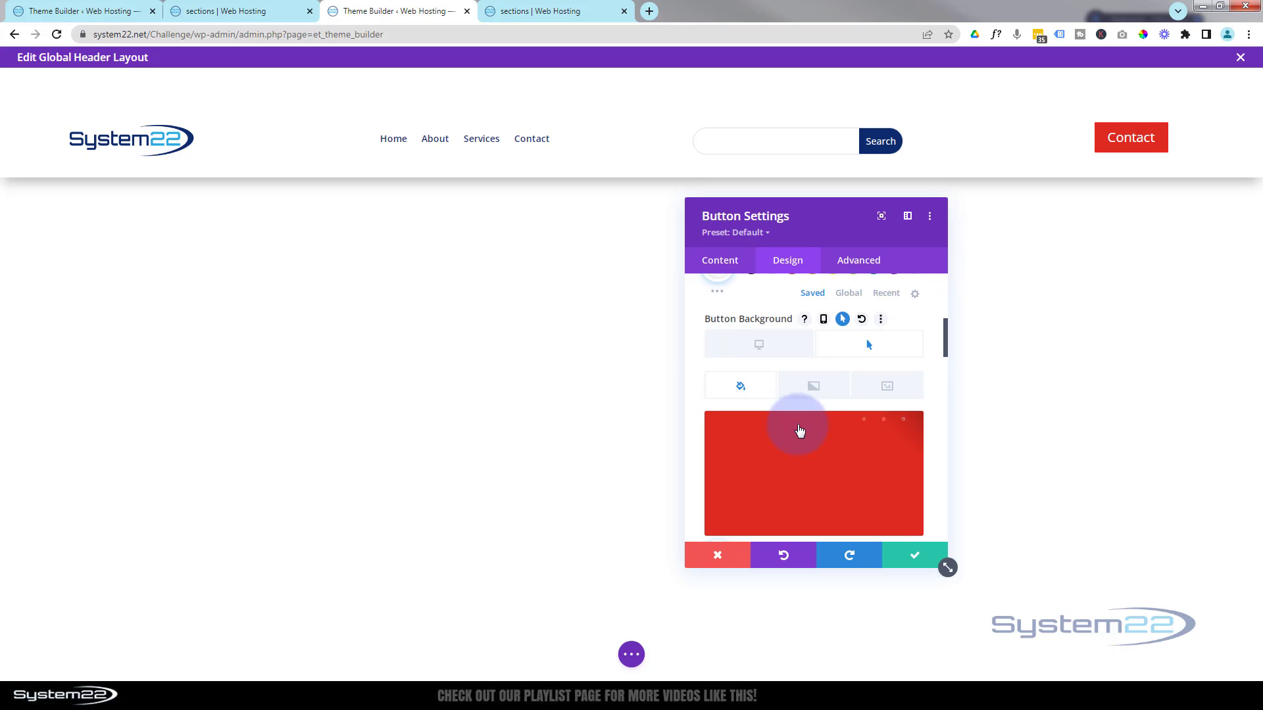
pyautogui.click(779, 349)
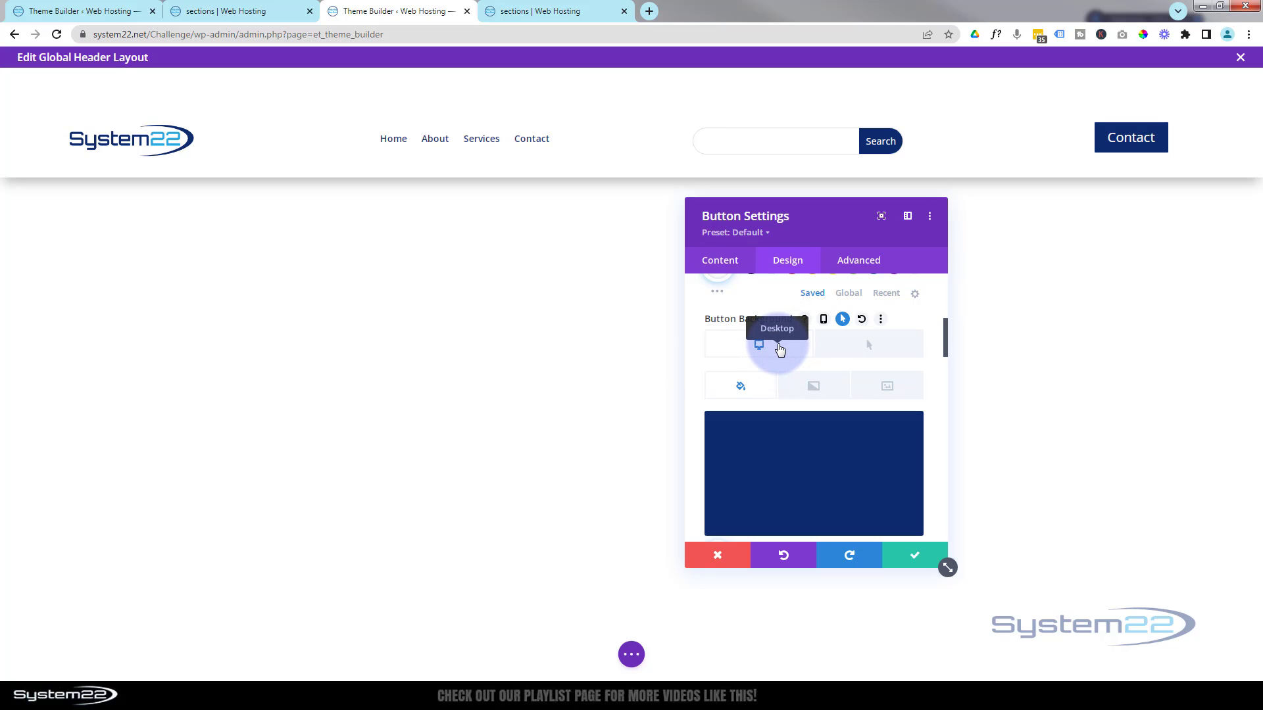
# Set the Contact button's border radius to 50px
pyautogui.scroll(-4, 694, 358)
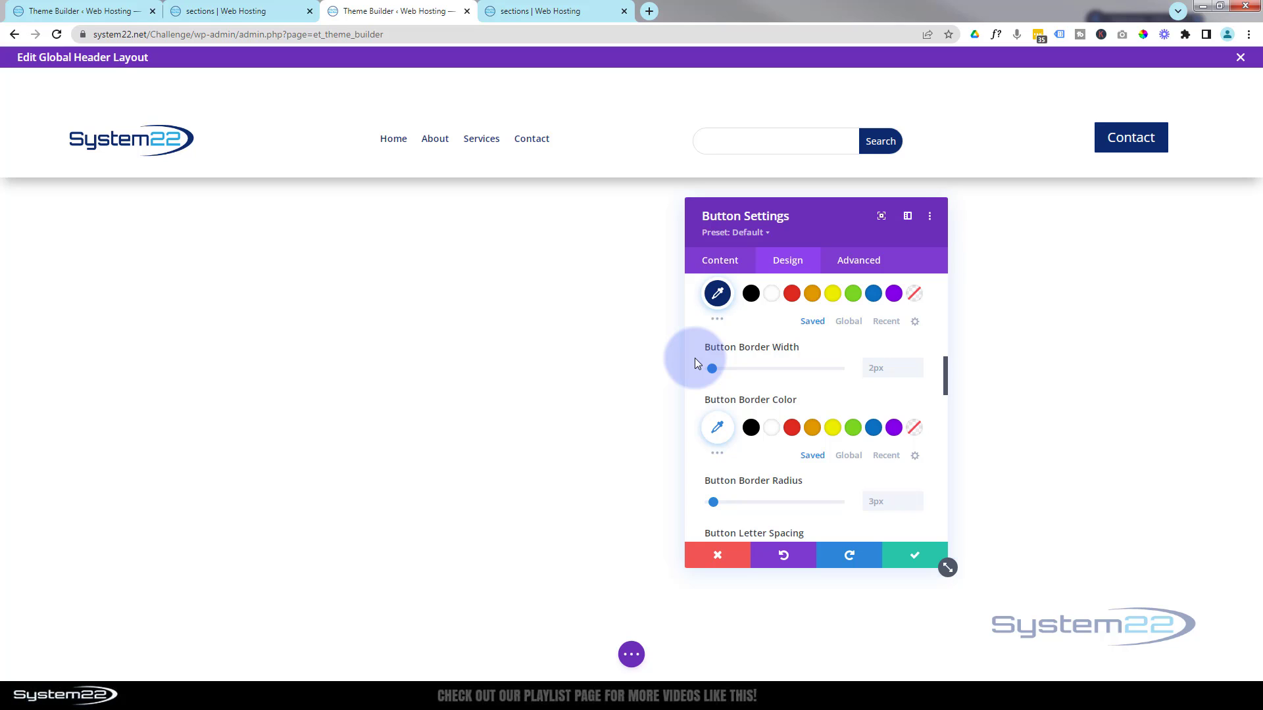
pyautogui.scroll(-1, 695, 358)
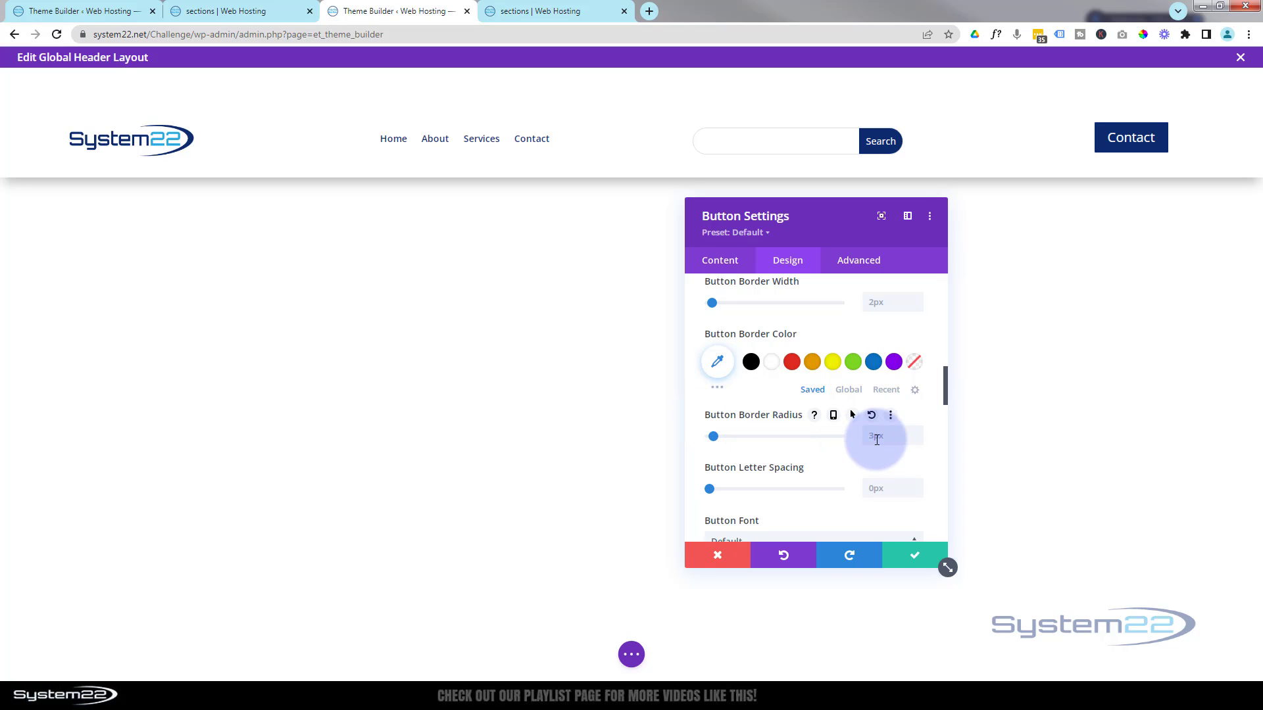
pyautogui.write('50')
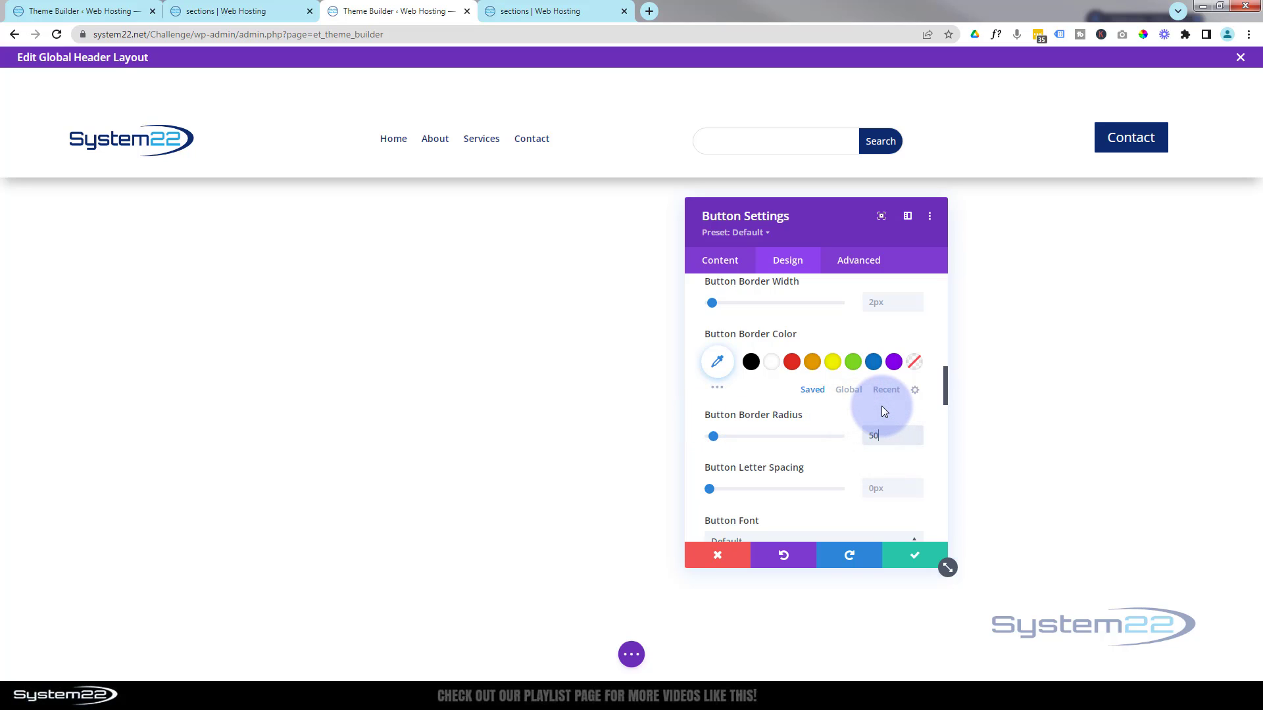
pyautogui.write('px')
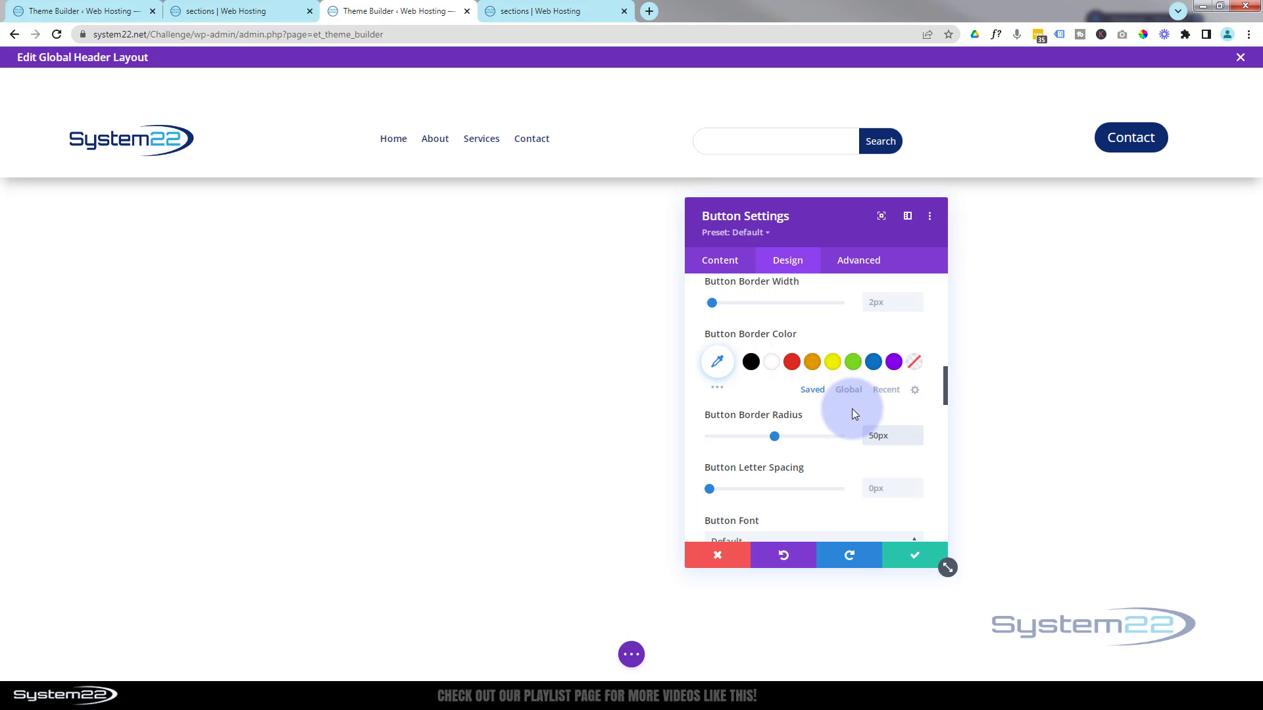
# Turn off the icon on the Contact button
pyautogui.scroll(-5, 830, 412)
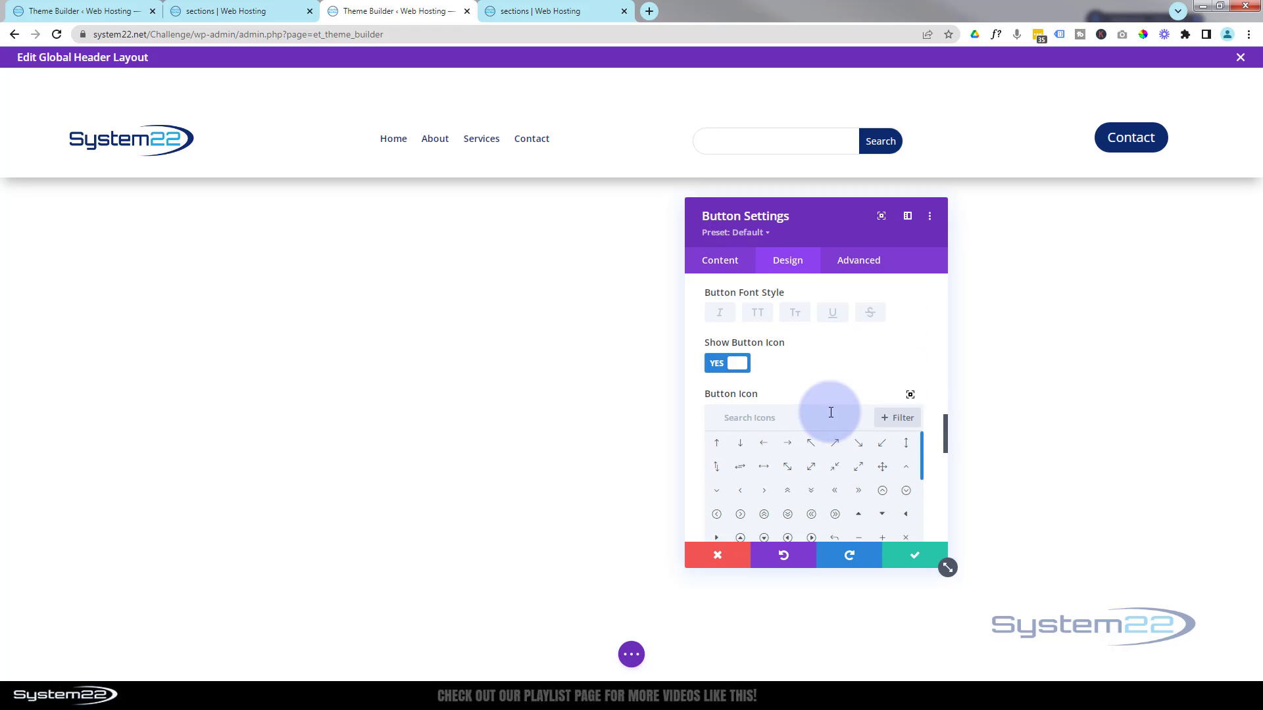
pyautogui.scroll(-4, 830, 412)
pyautogui.scroll(4, 832, 415)
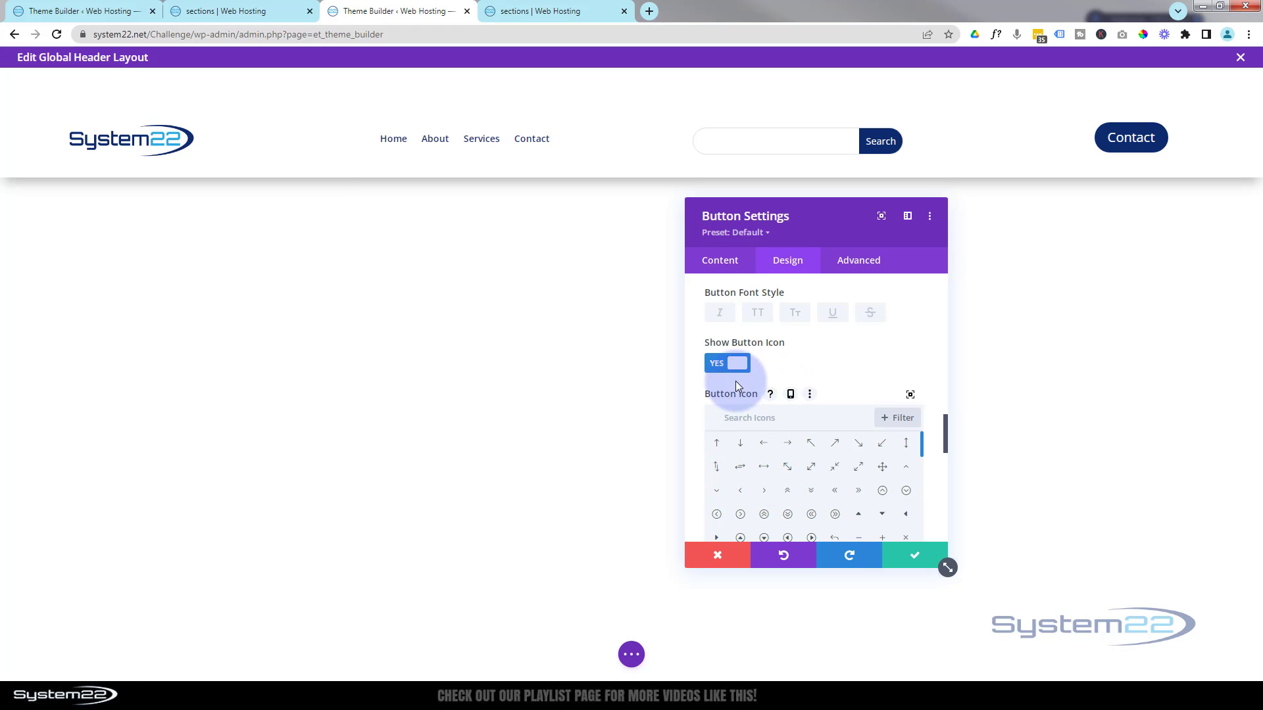
pyautogui.click(719, 365)
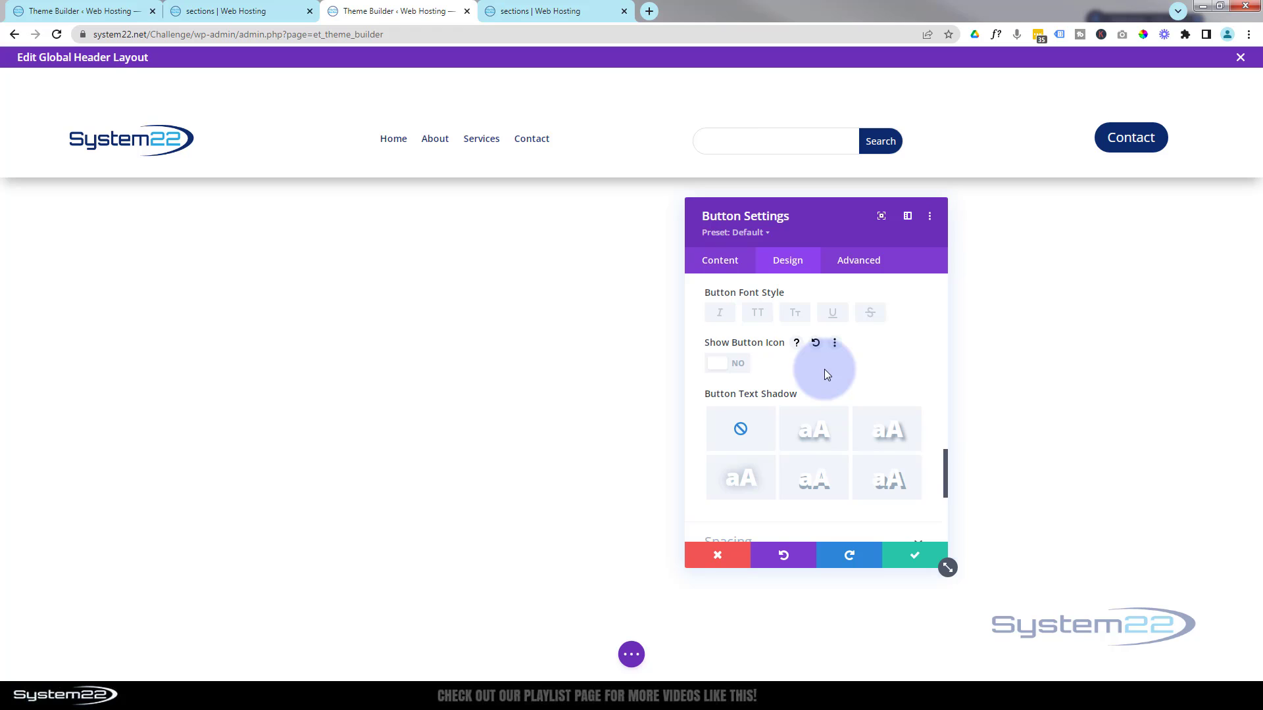
# Set the Contact button's top margin to 10px
pyautogui.scroll(-5, 825, 370)
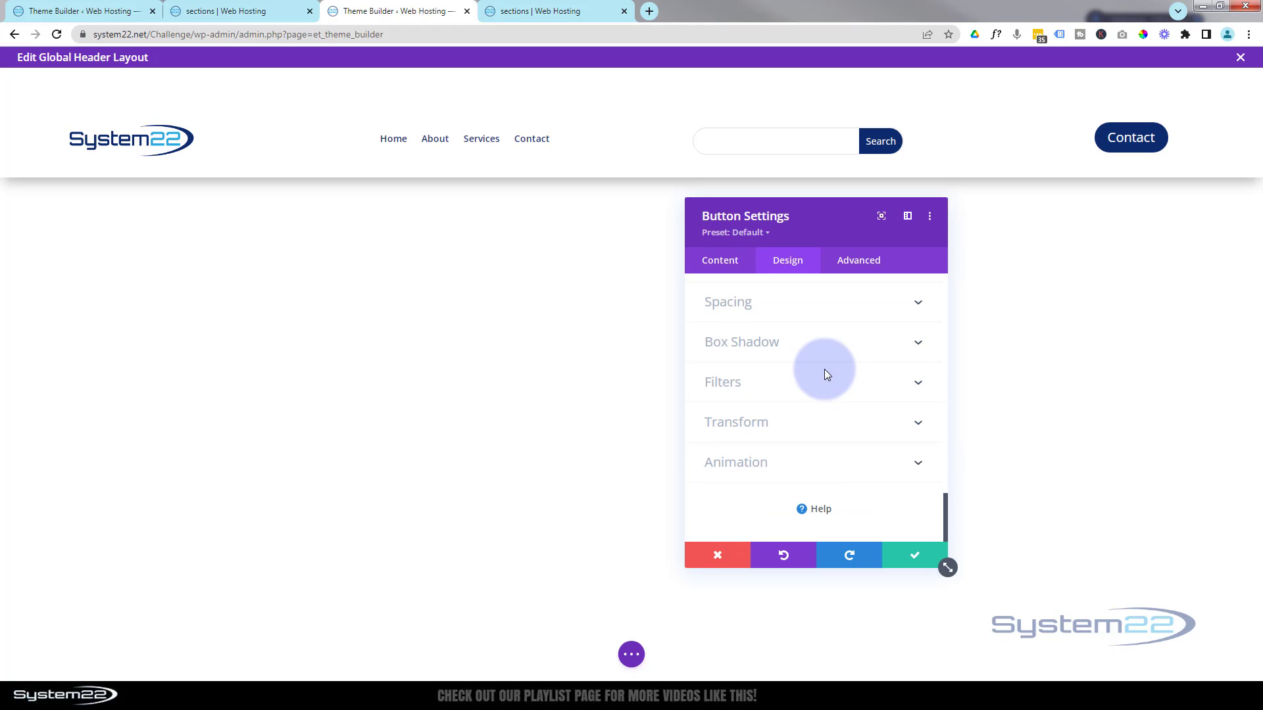
pyautogui.click(804, 310)
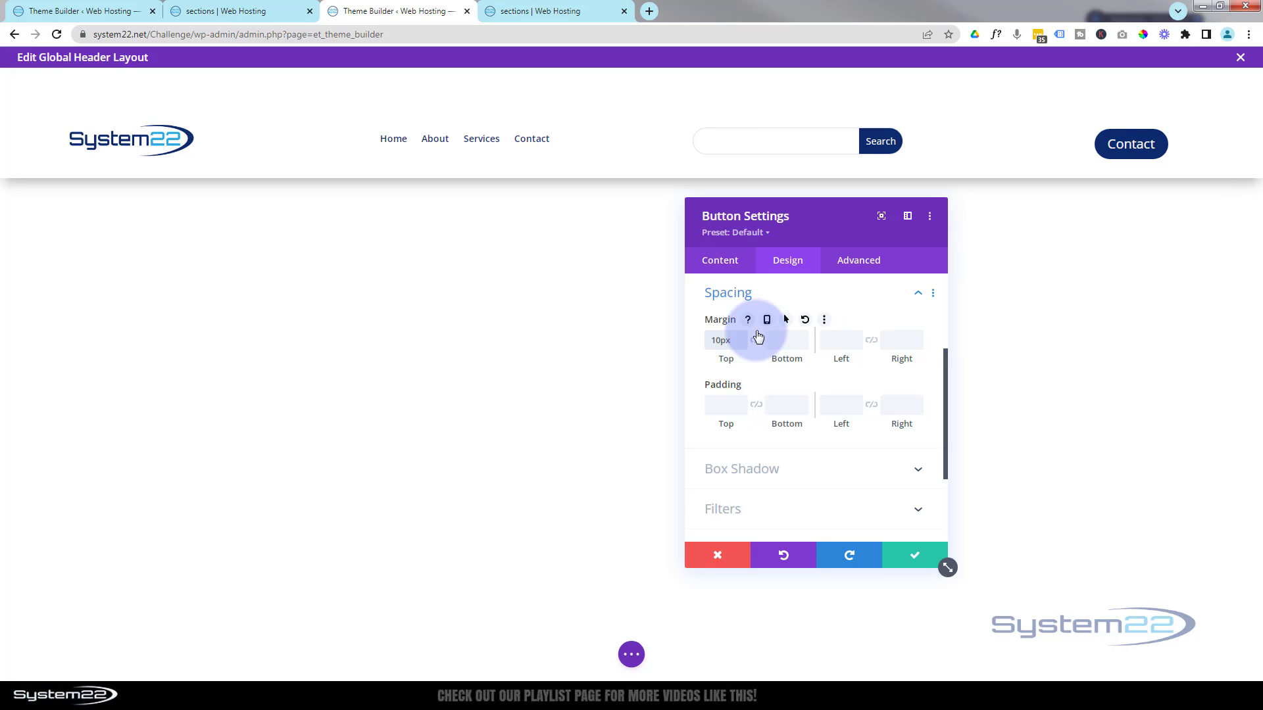
# Try a 20px top padding on the Contact button and clear it again
pyautogui.click(726, 406)
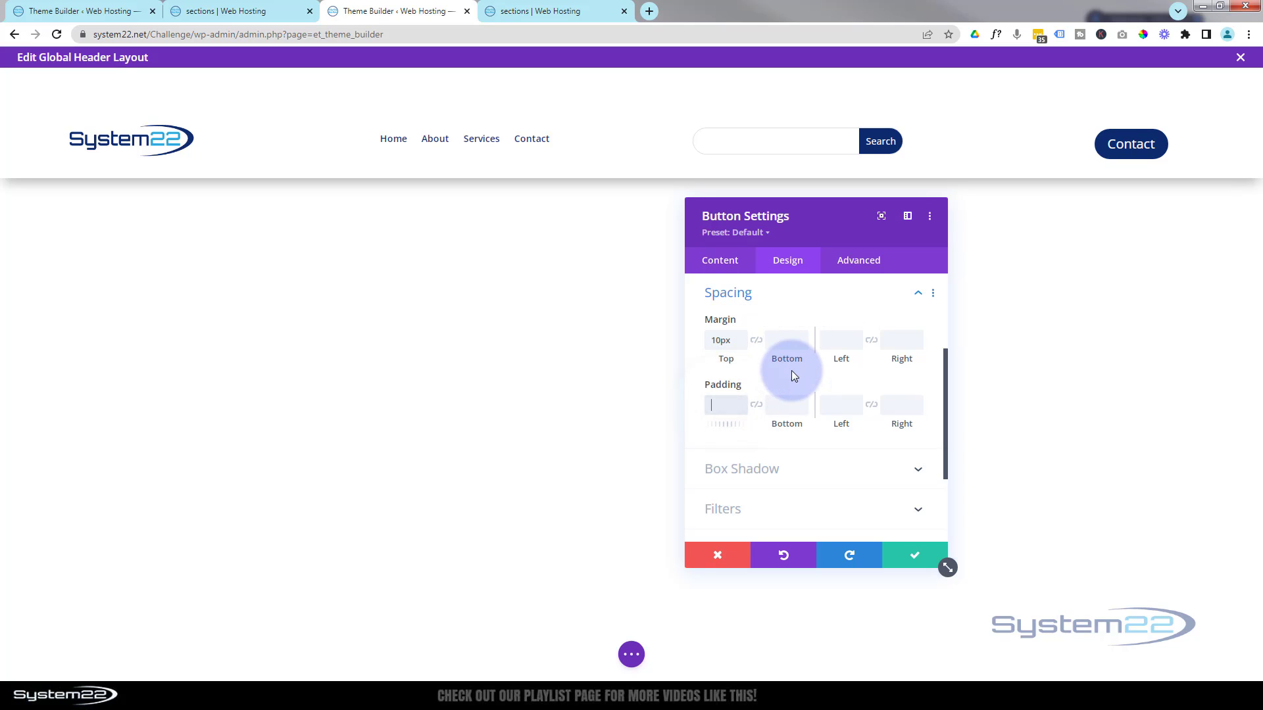
pyautogui.write('20px')
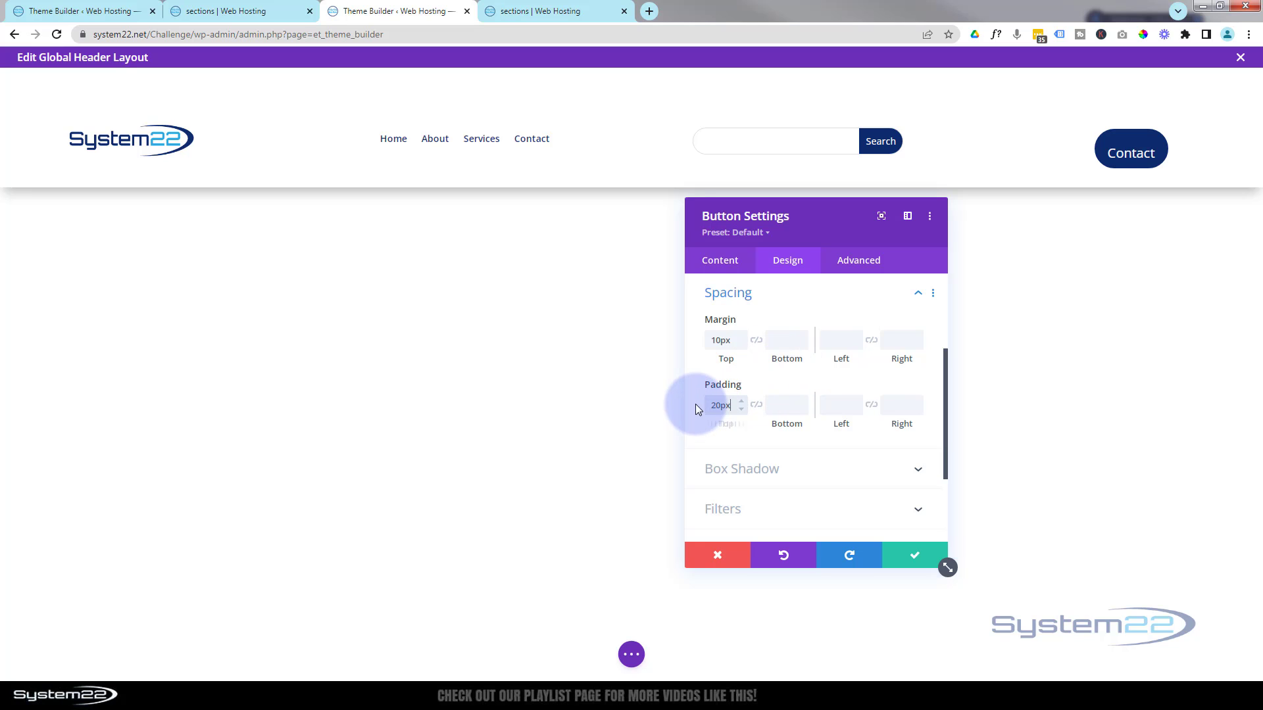
pyautogui.moveTo(707, 404); pyautogui.dragTo(736, 403)
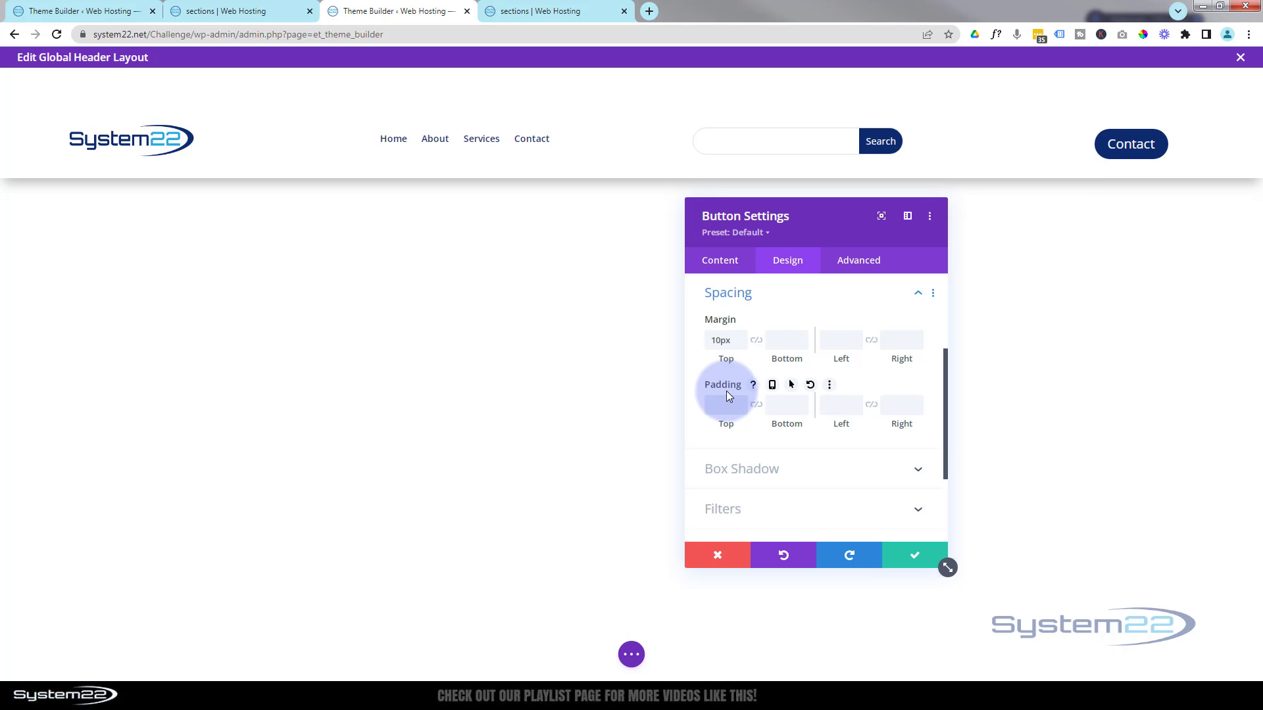
# Keep the Contact button's settings and set the header section's top and bottom padding to 0px
pyautogui.click(908, 557)
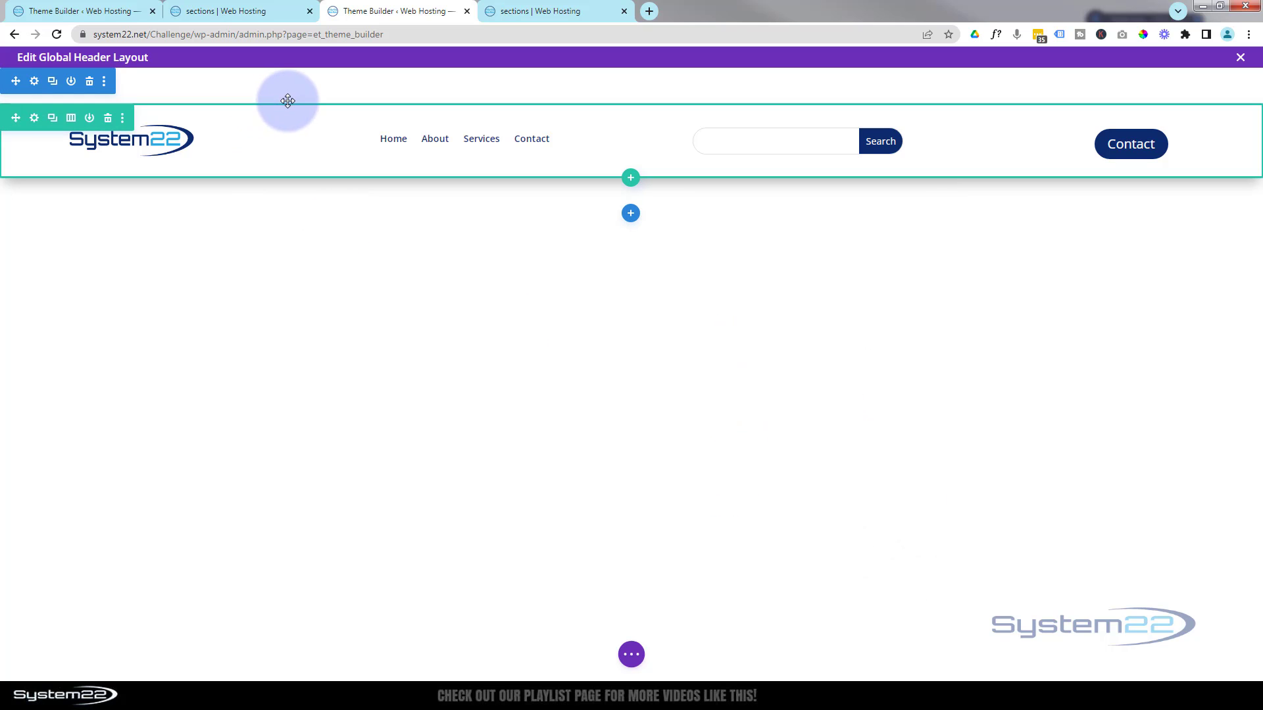
pyautogui.click(34, 83)
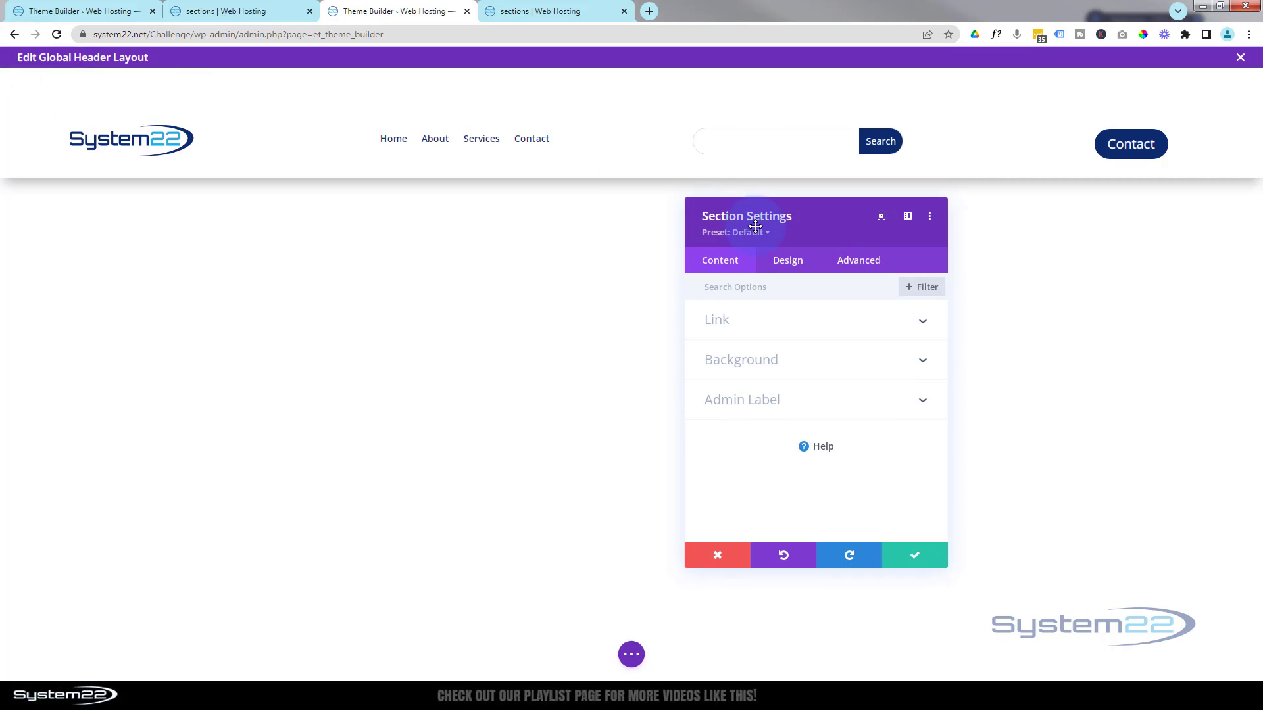
pyautogui.click(800, 263)
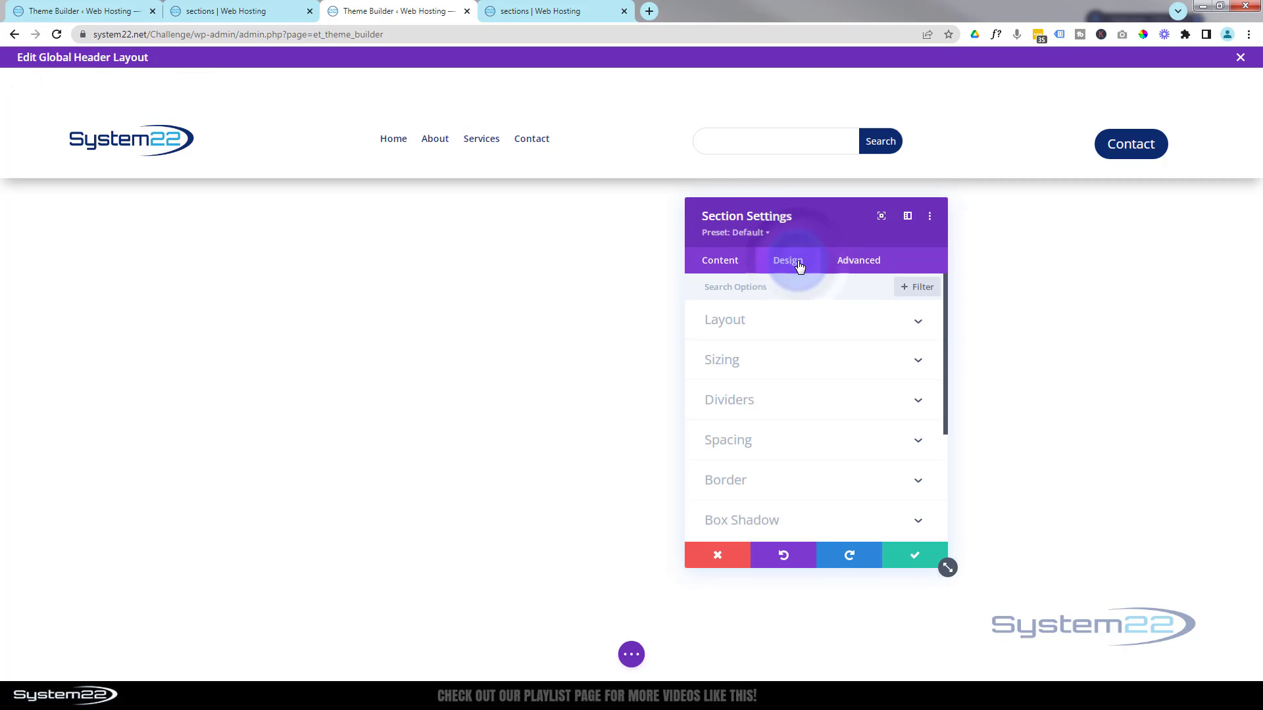
pyautogui.click(786, 442)
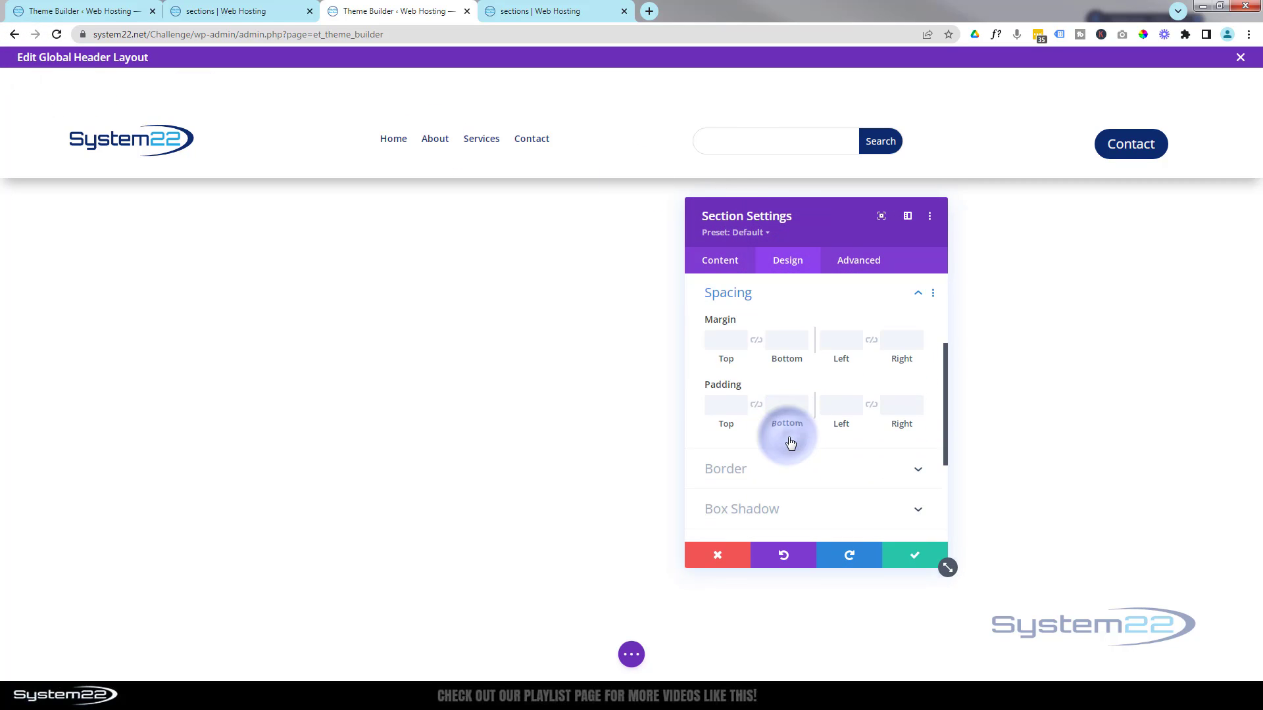
pyautogui.click(727, 405)
pyautogui.write('0')
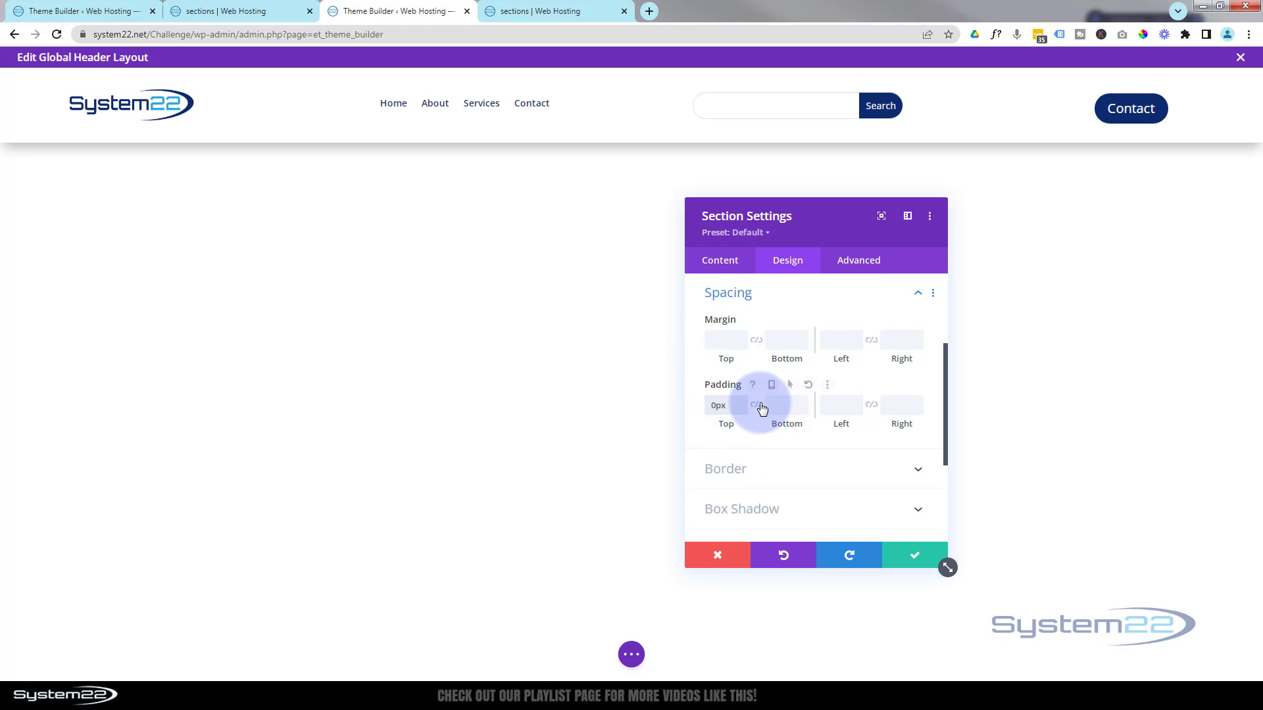
pyautogui.click(757, 406)
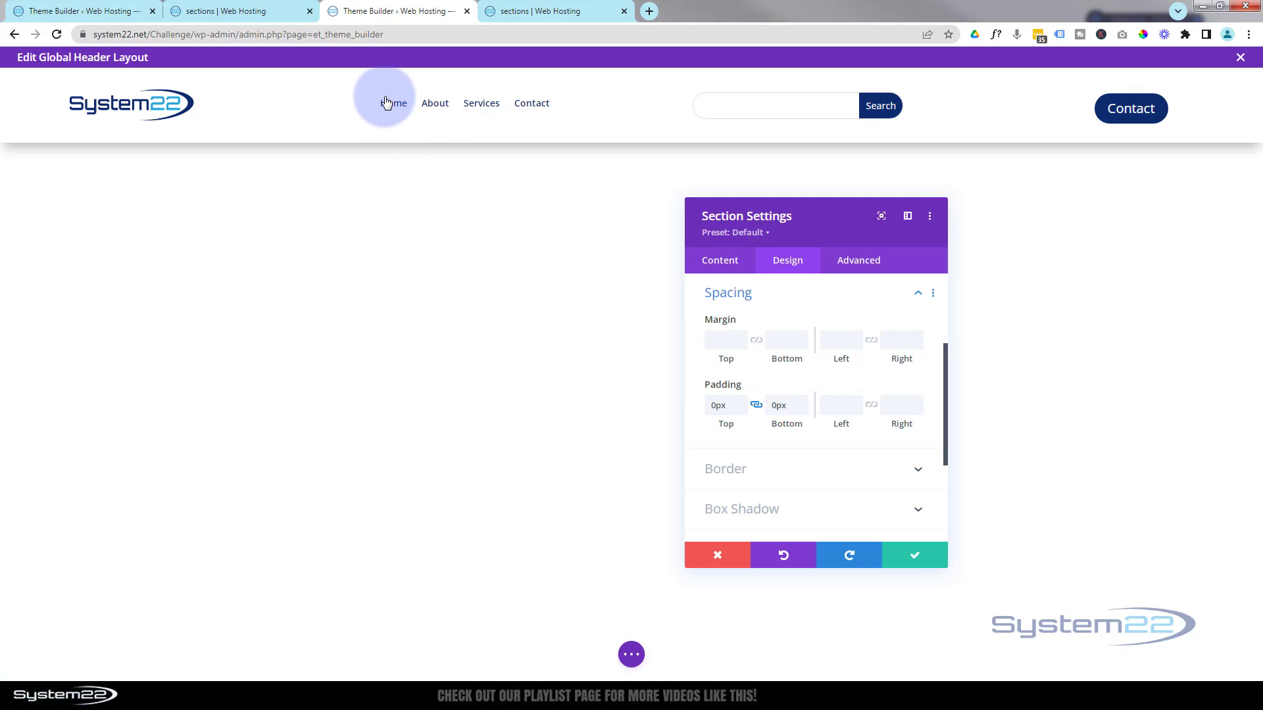
pyautogui.click(908, 556)
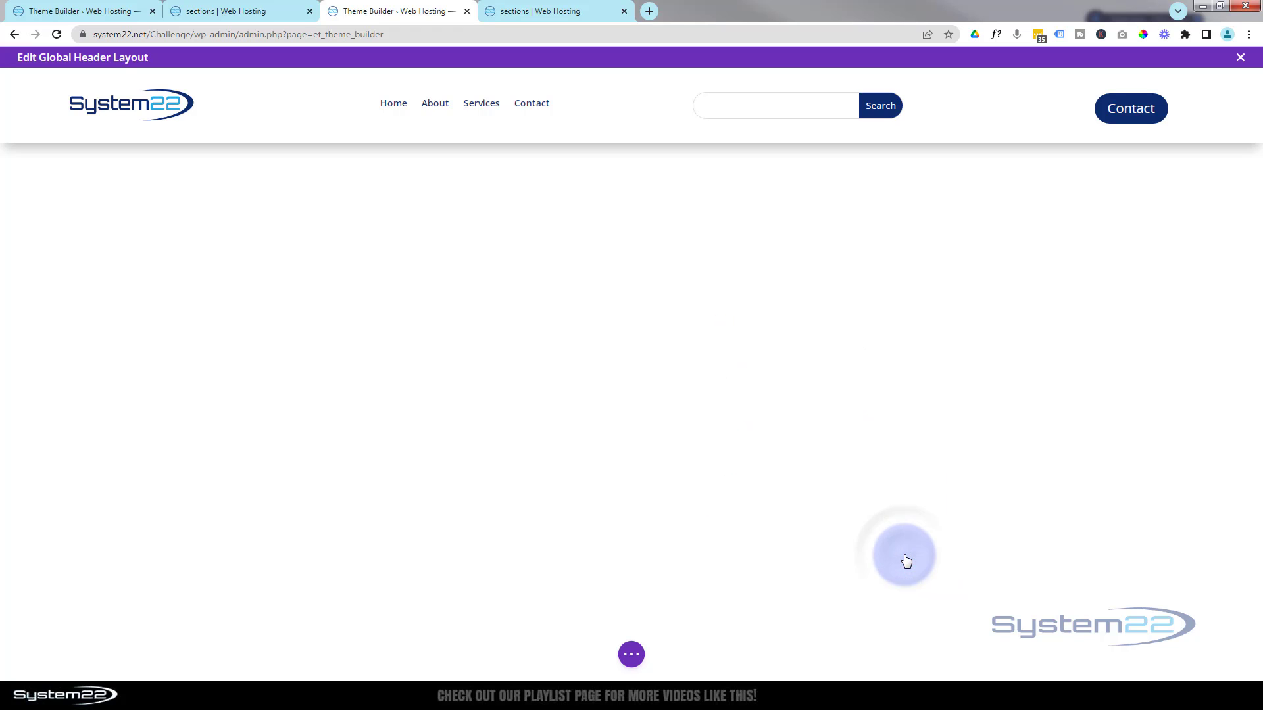
# Set the header row's top padding to 10px and link the bottom padding to the same value
pyautogui.moveTo(218, 118)
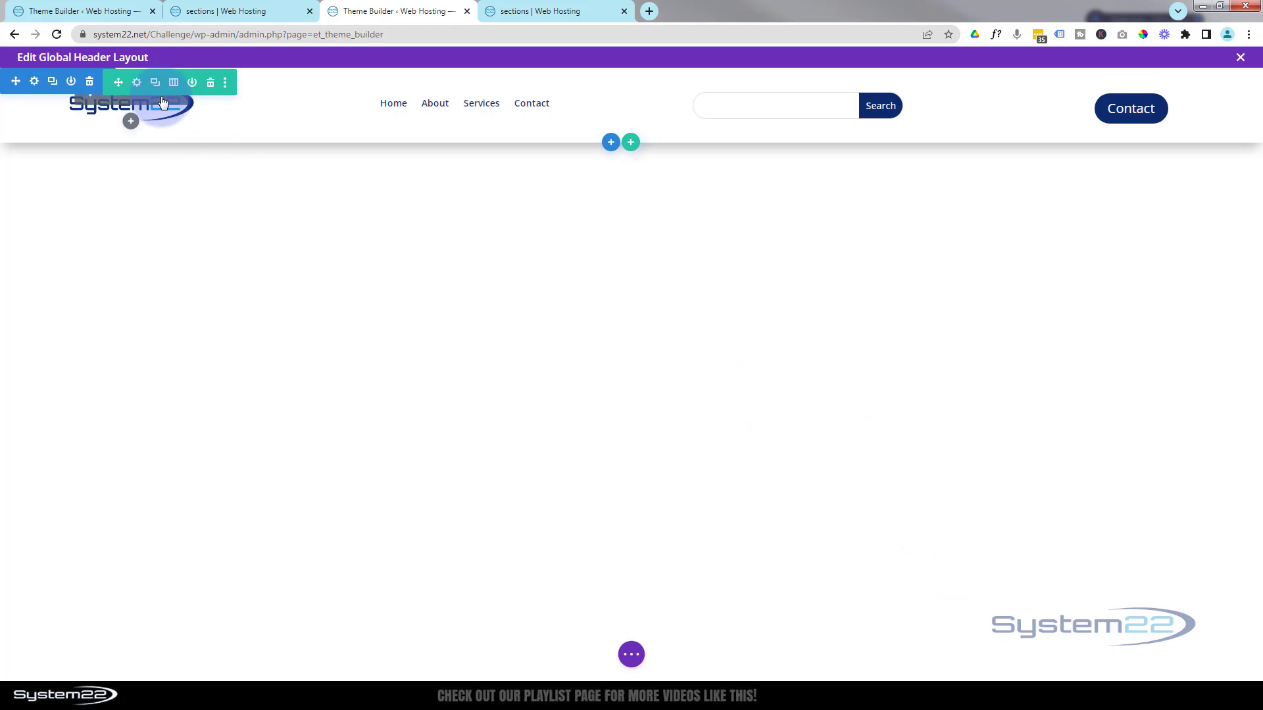
pyautogui.click(138, 84)
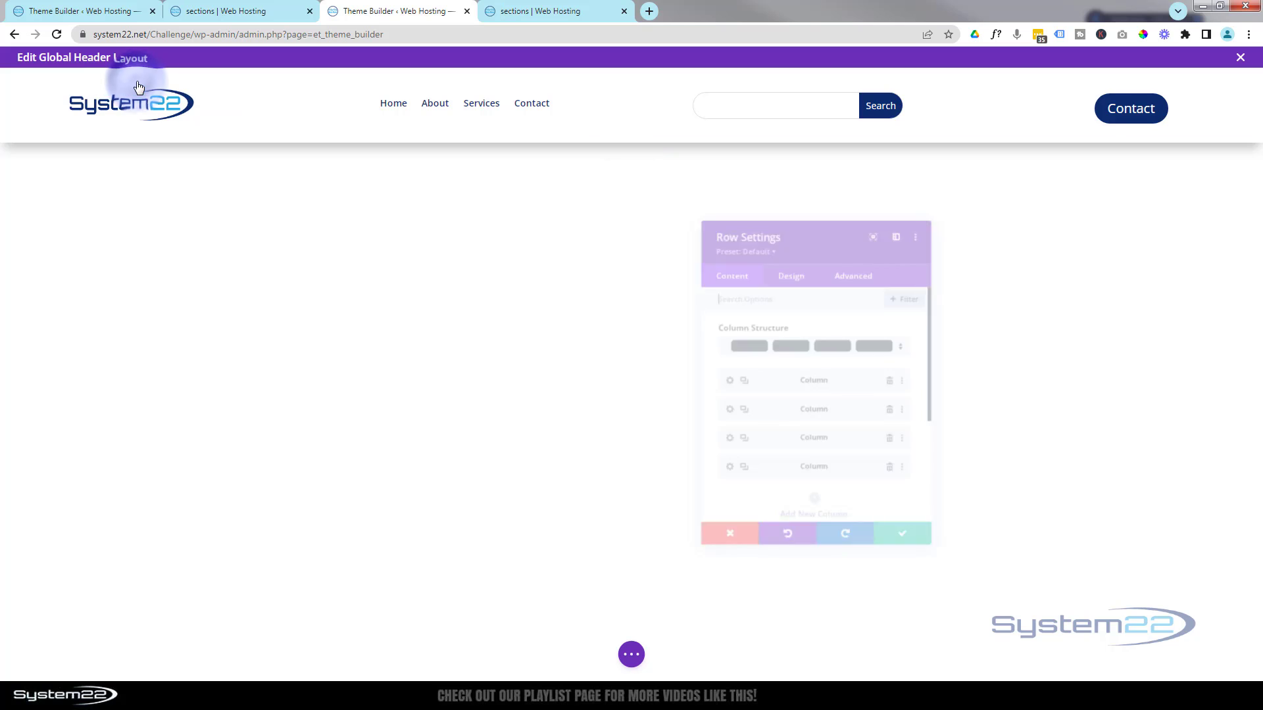
pyautogui.click(786, 261)
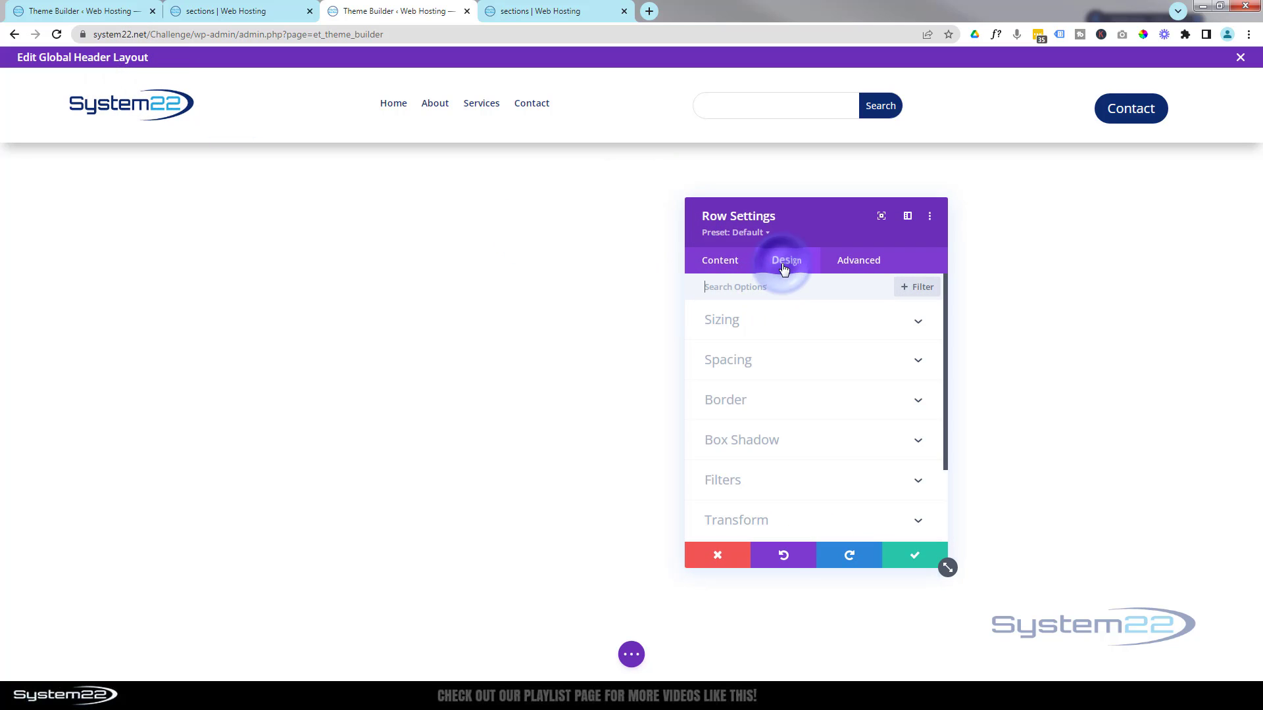
pyautogui.click(829, 360)
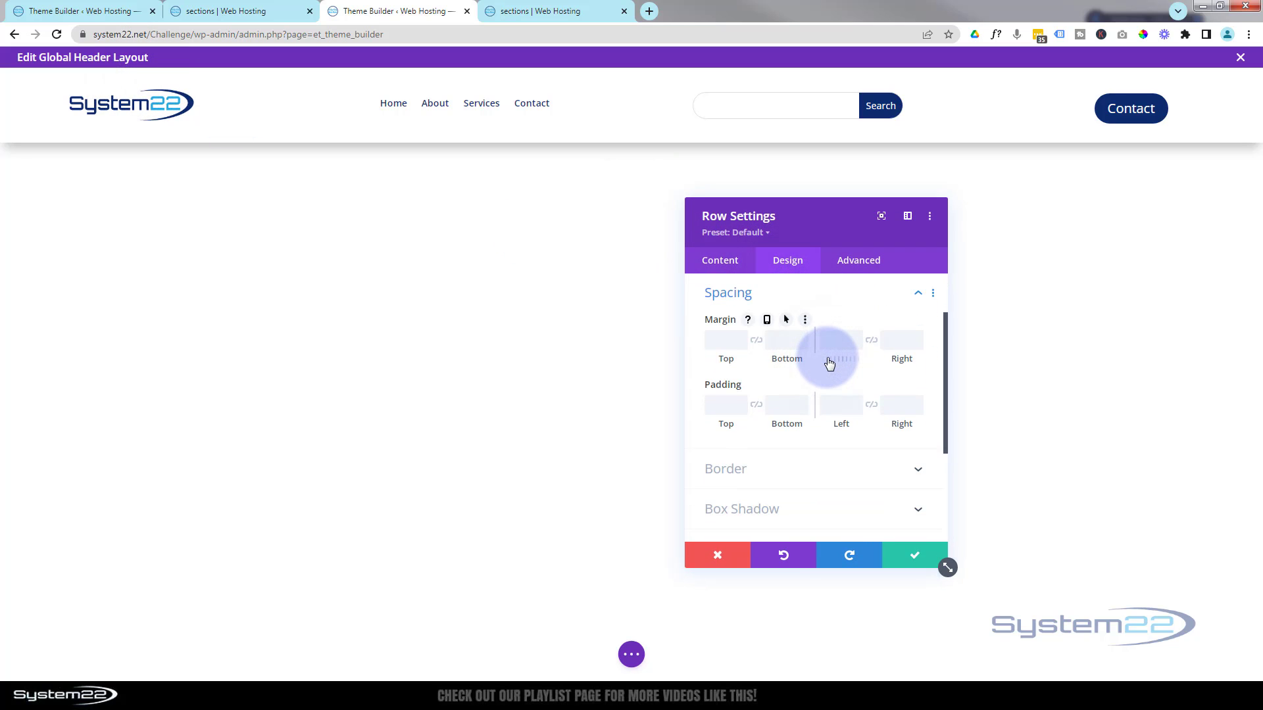
pyautogui.click(724, 405)
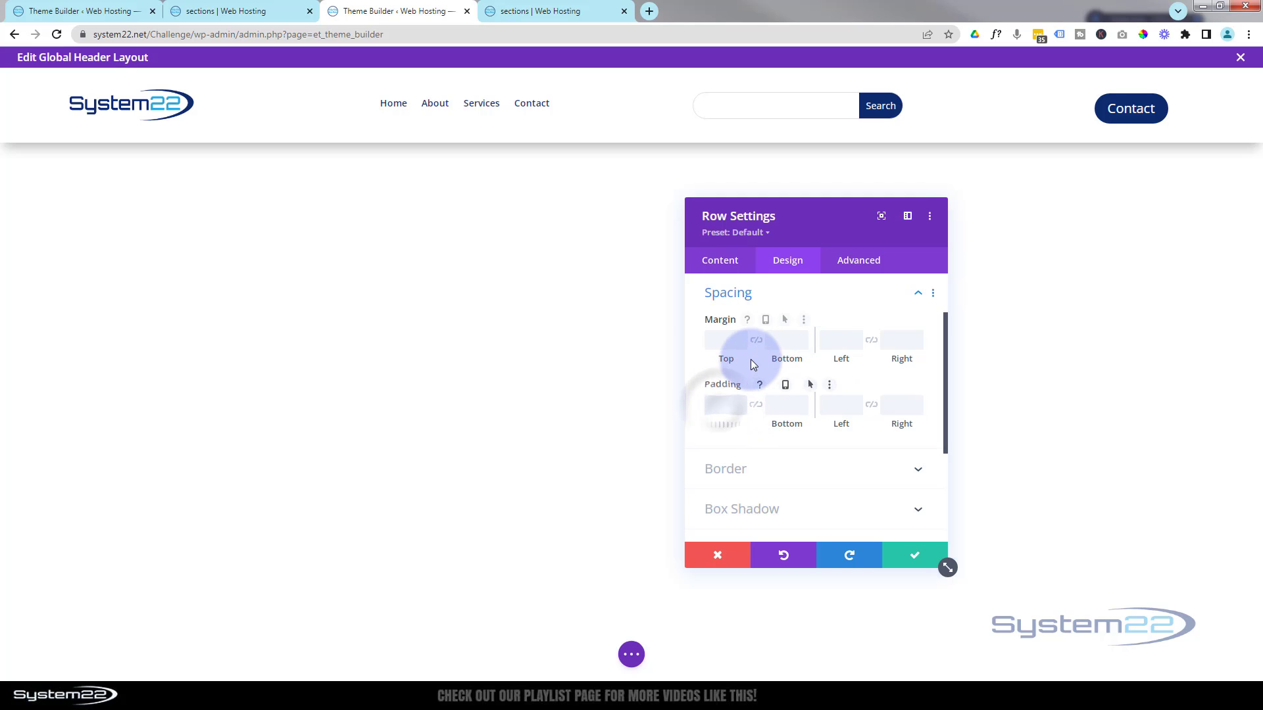
pyautogui.write('10px')
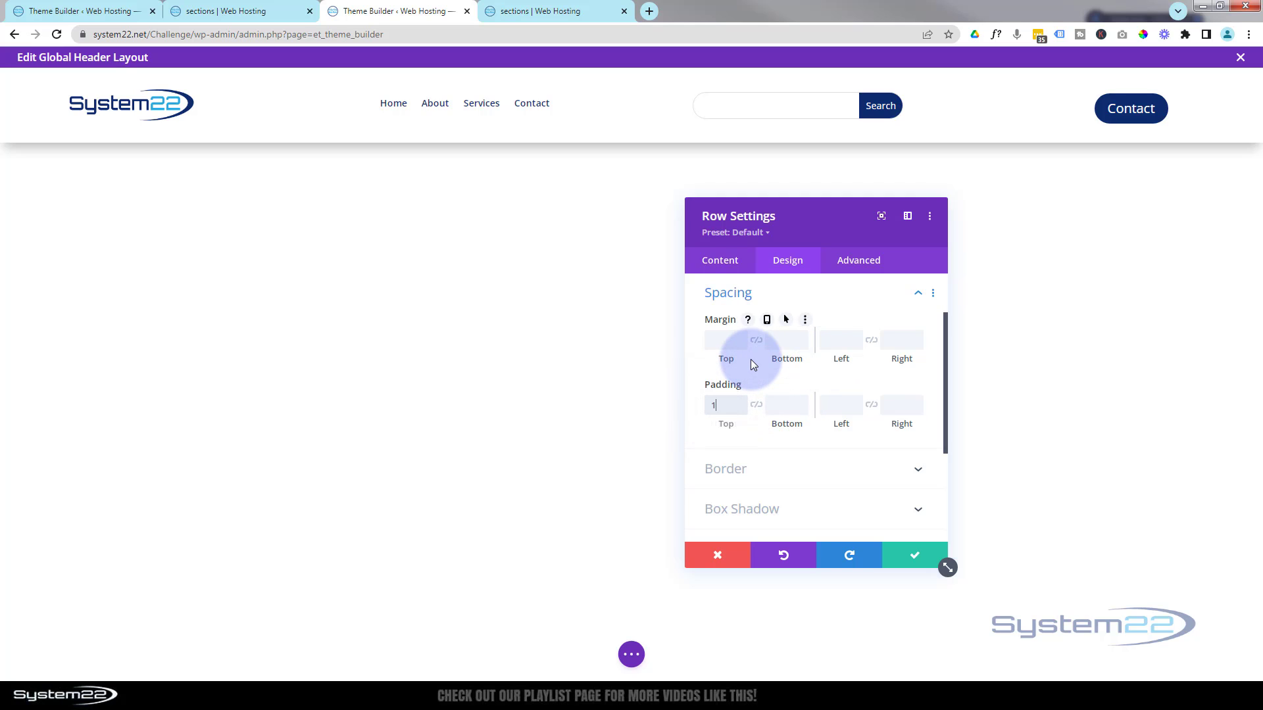
pyautogui.click(757, 406)
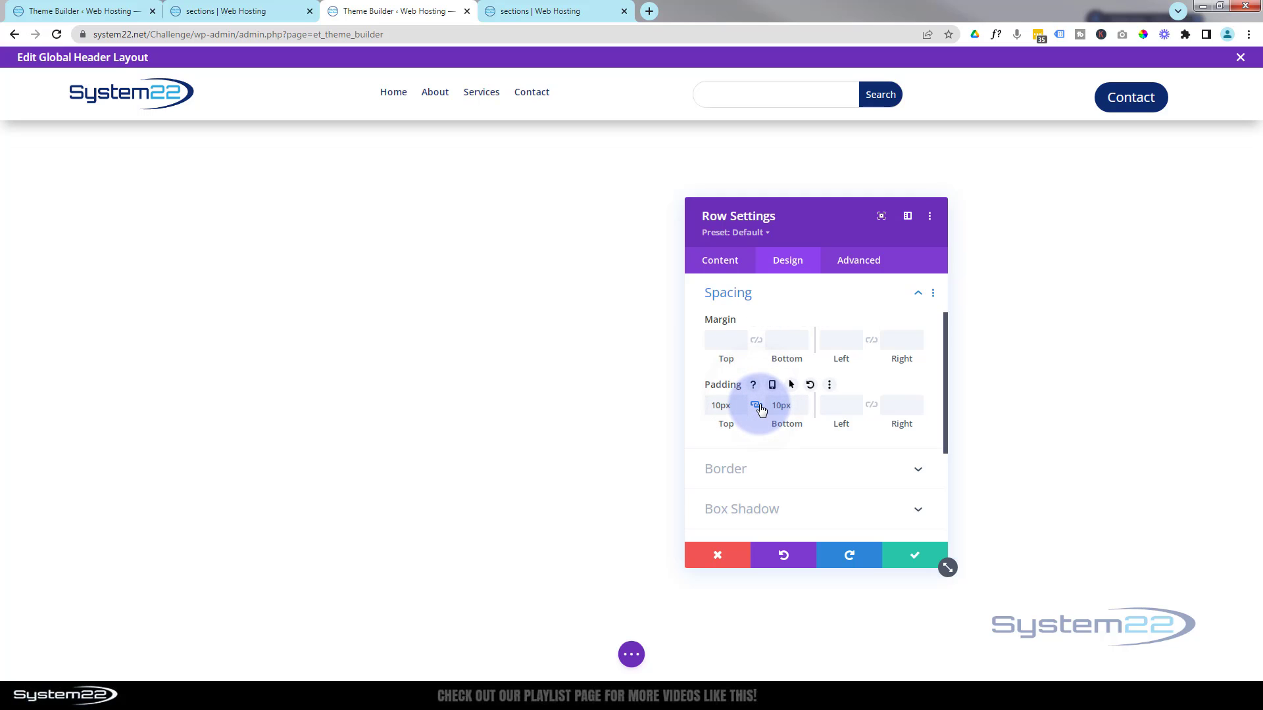
# Increase the header row's linked top and bottom padding to 14px and save the row settings
pyautogui.click(747, 405)
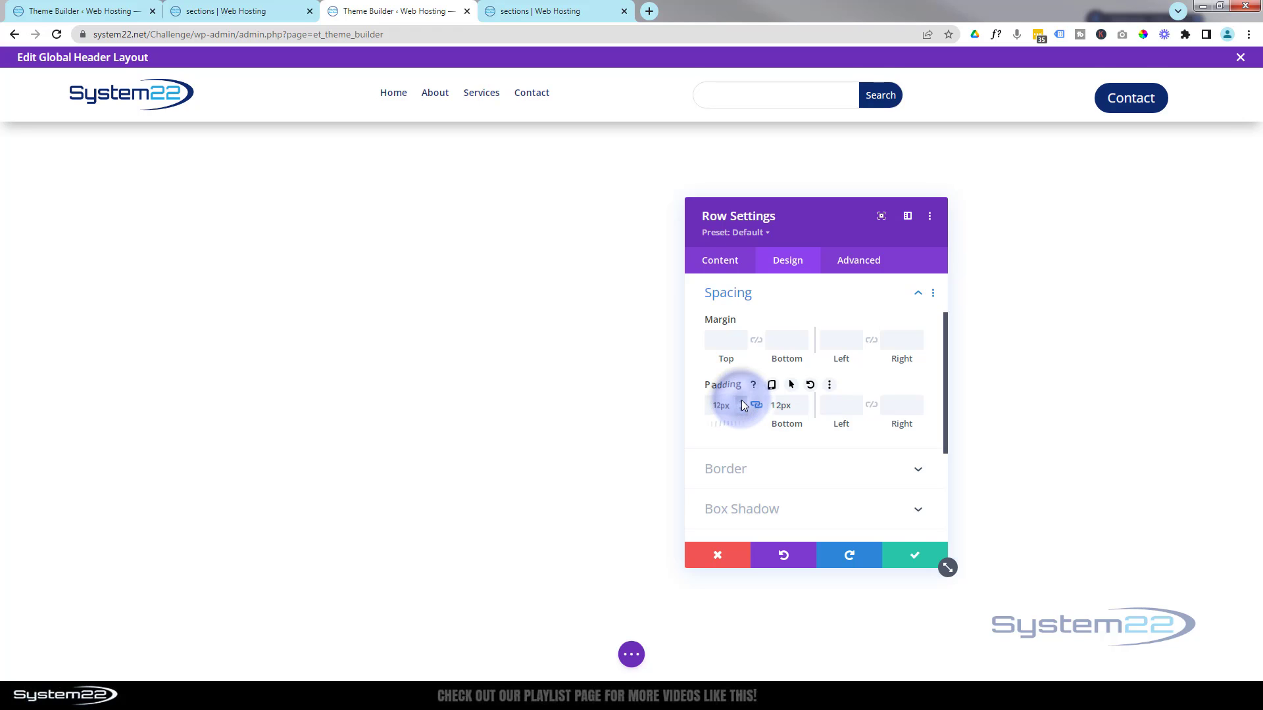
pyautogui.press('Up')
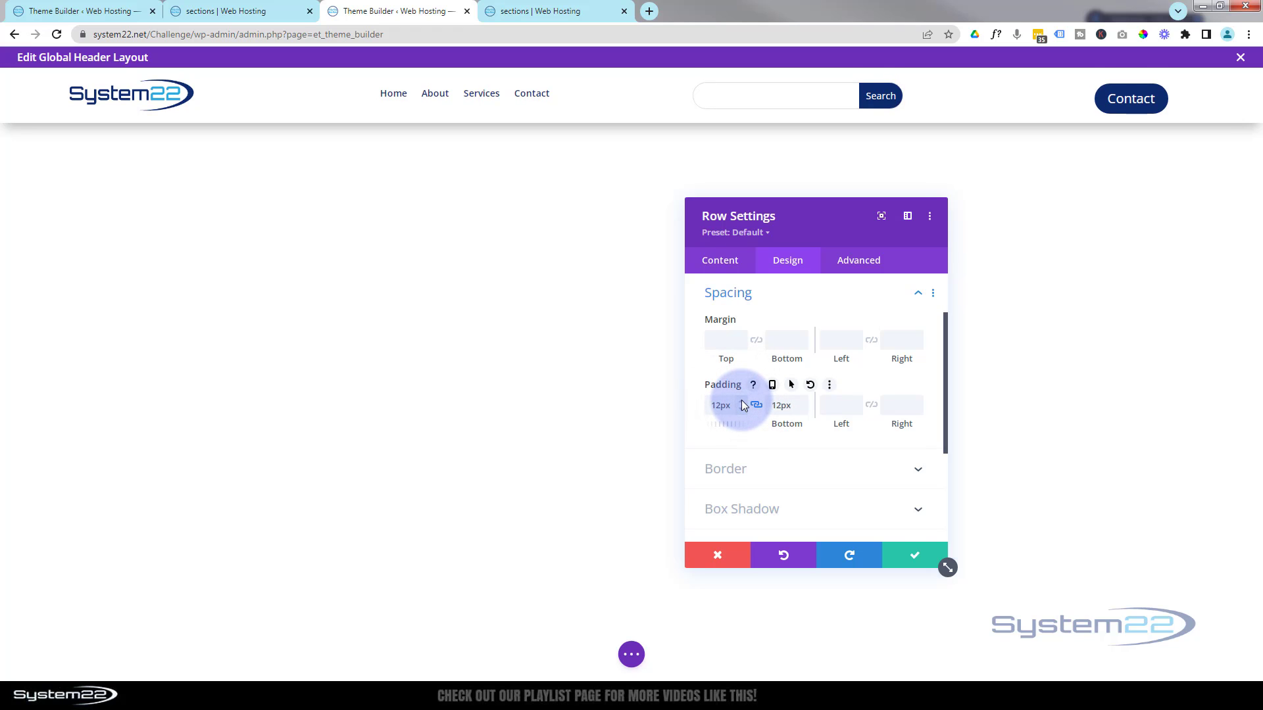
pyautogui.press('Up')
pyautogui.press('Up')
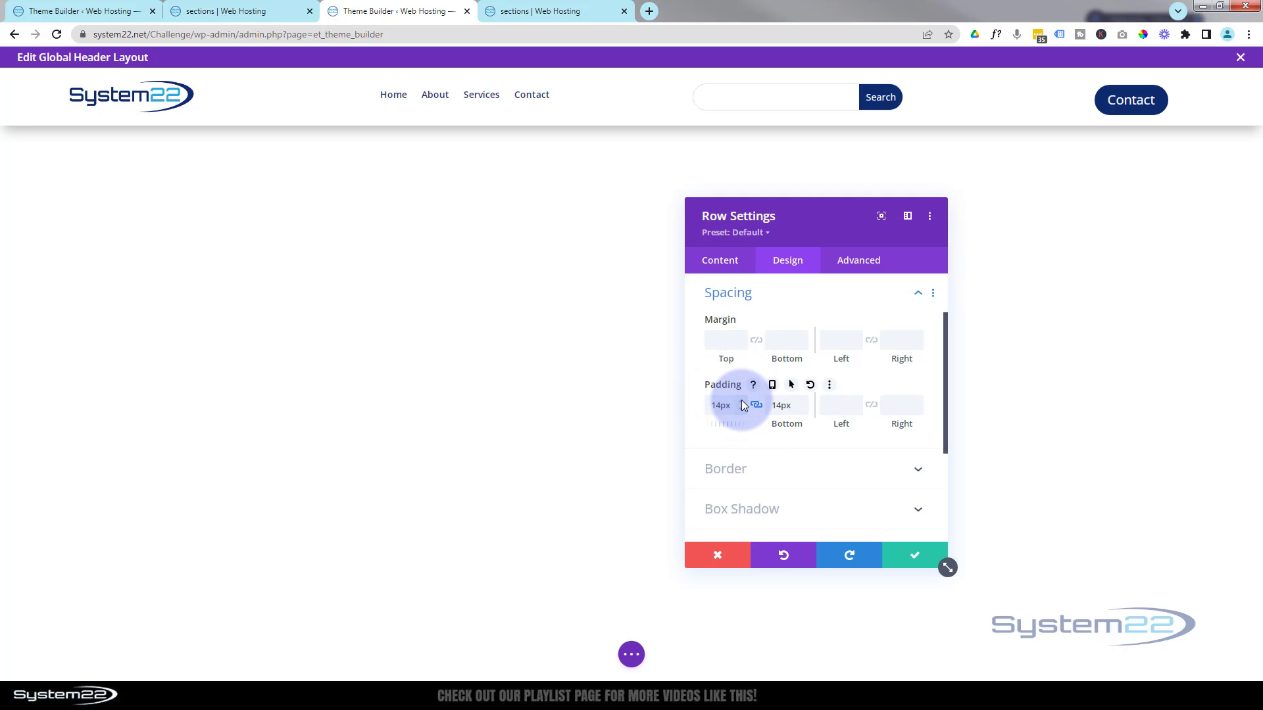
pyautogui.click(913, 554)
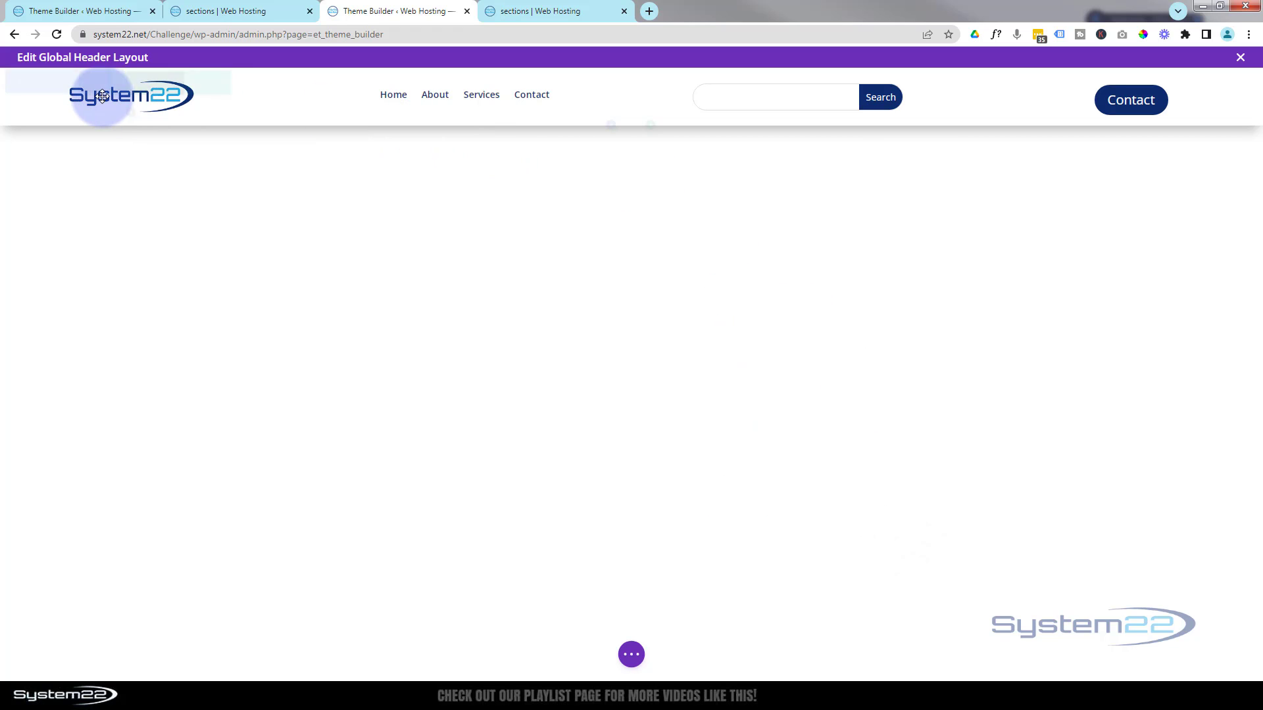
# Set the menu module's top padding to 14px and save its settings
pyautogui.moveTo(430, 89)
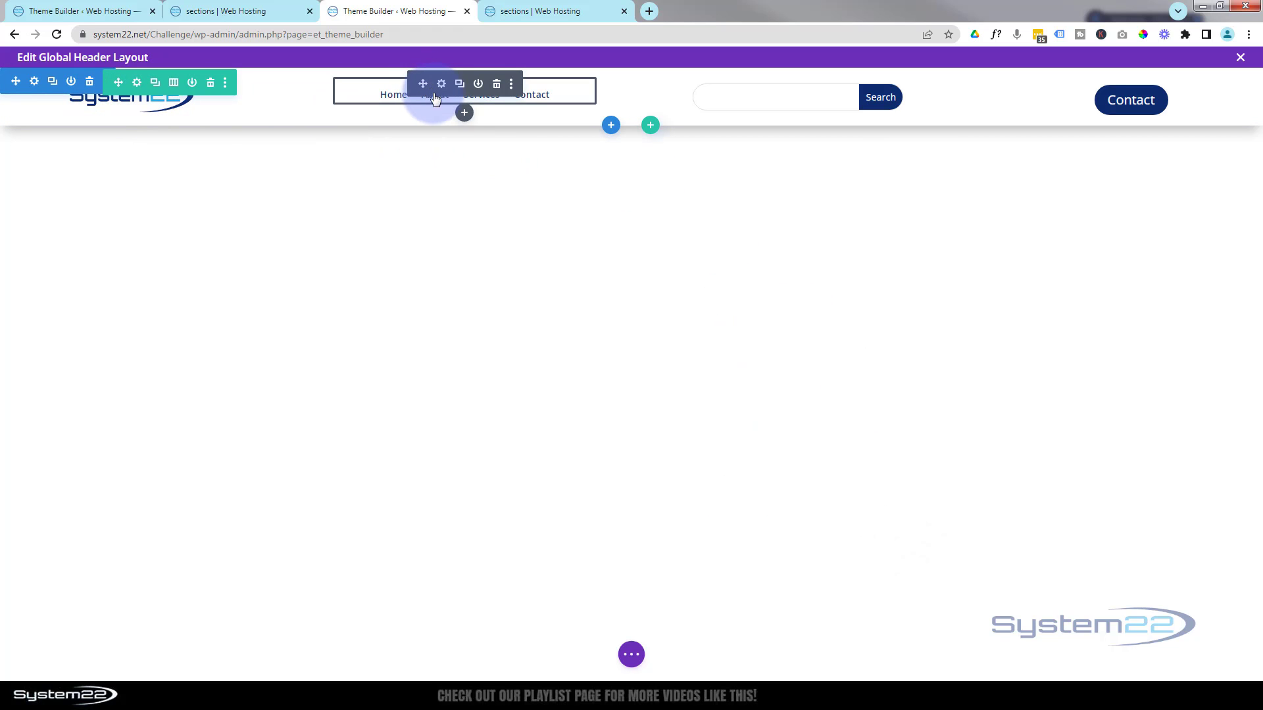
pyautogui.click(441, 90)
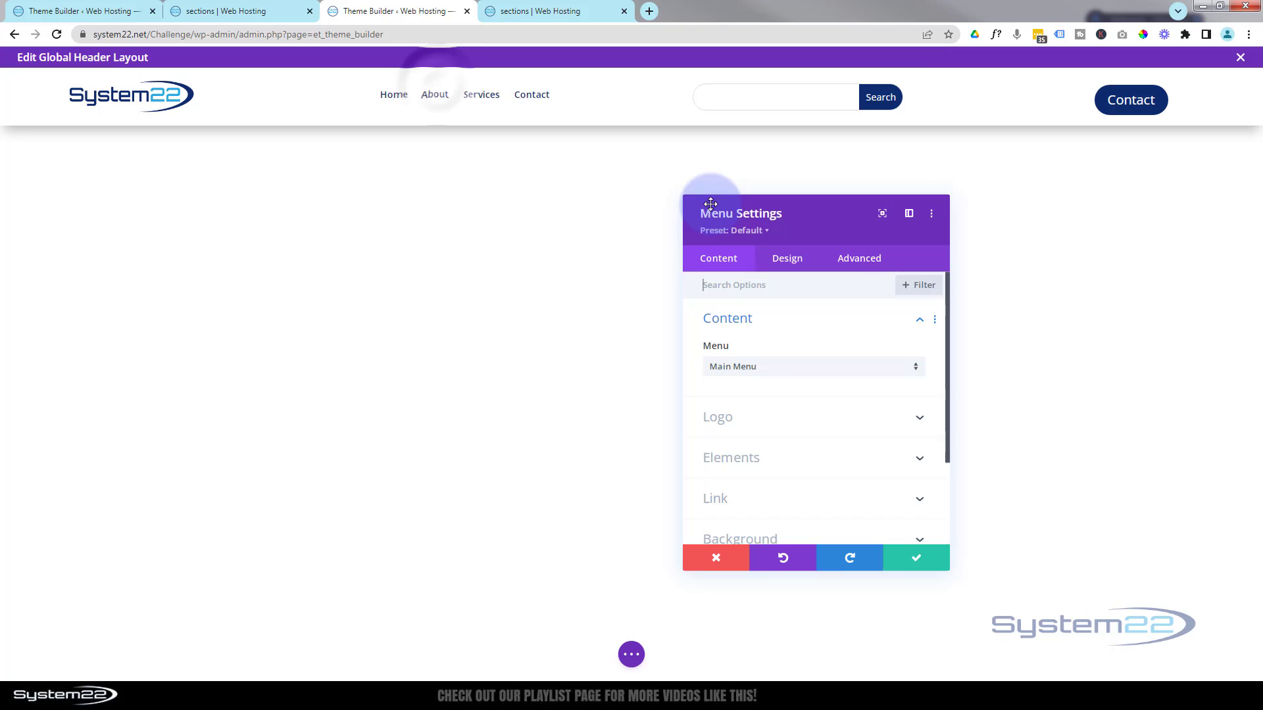
pyautogui.click(799, 266)
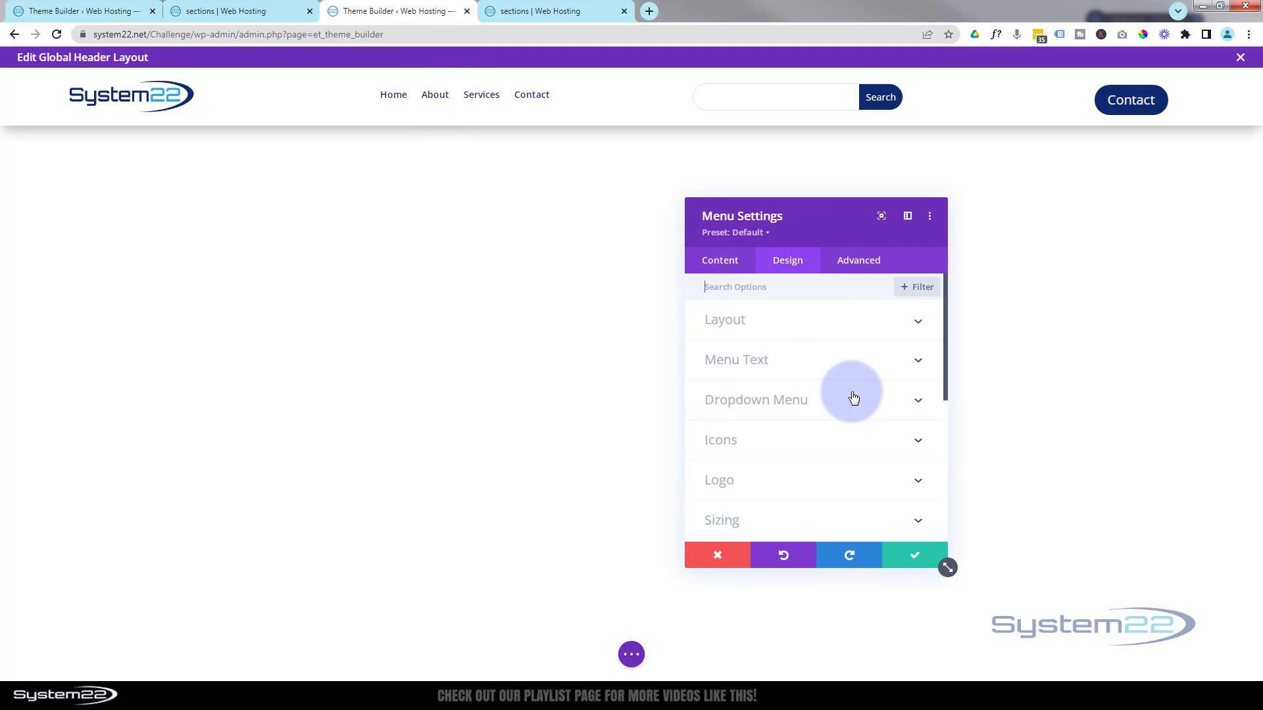
pyautogui.scroll(-2, 851, 407)
pyautogui.click(838, 426)
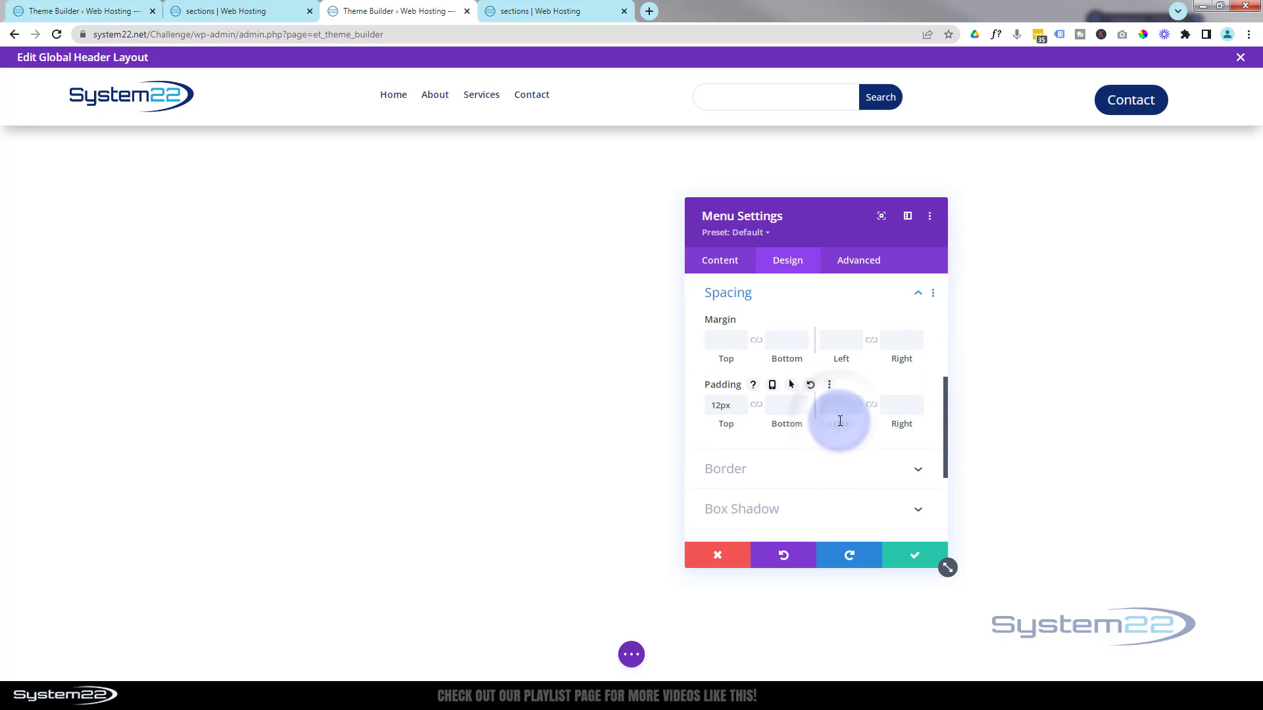
pyautogui.click(742, 401)
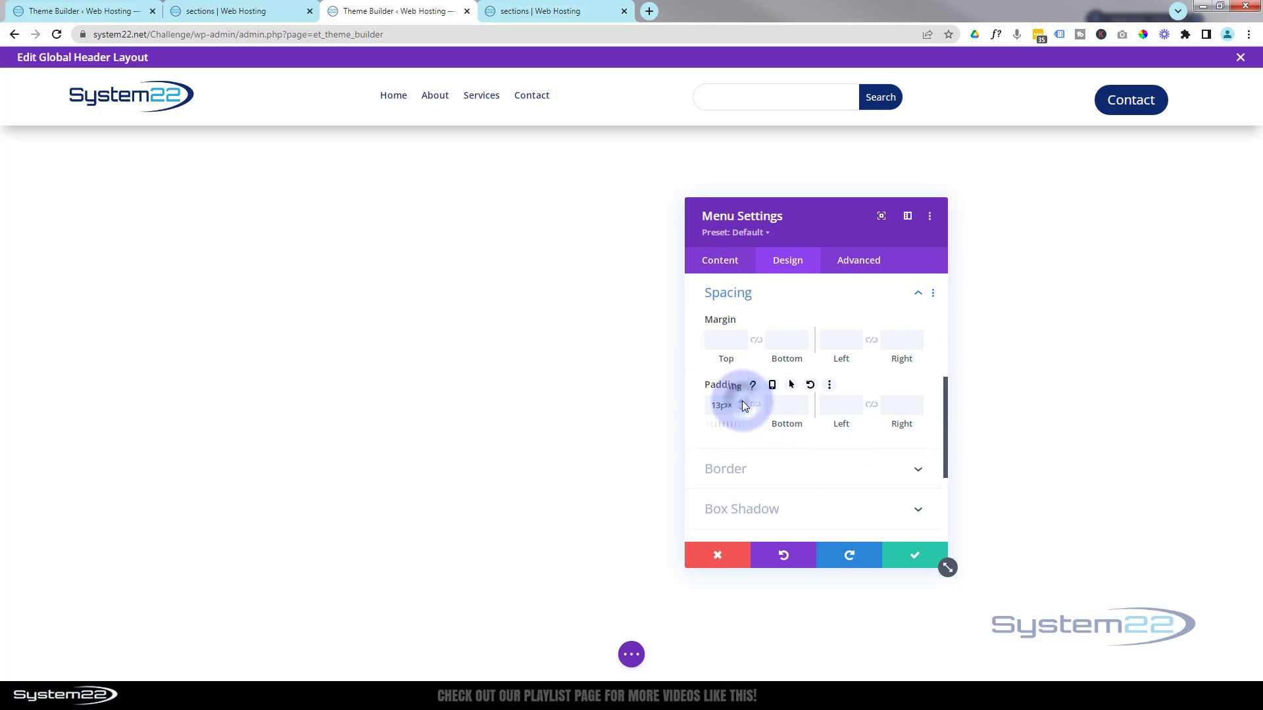
pyautogui.click(742, 401)
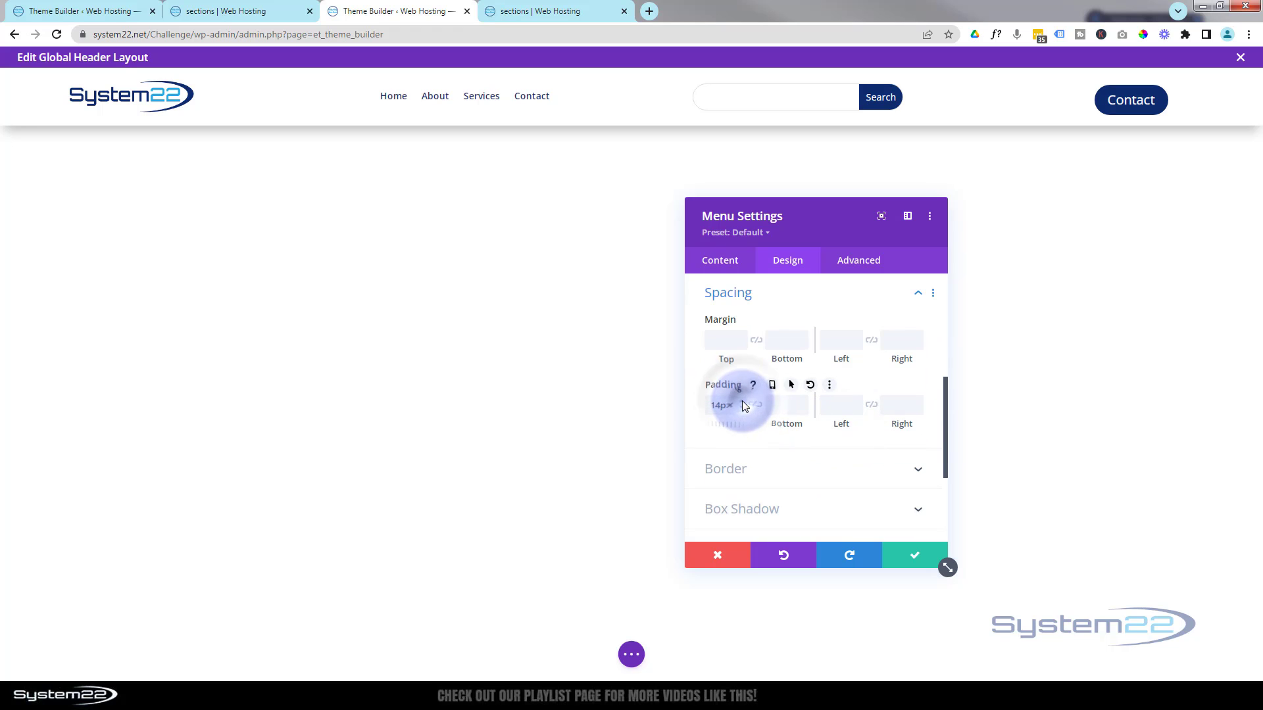
pyautogui.click(834, 411)
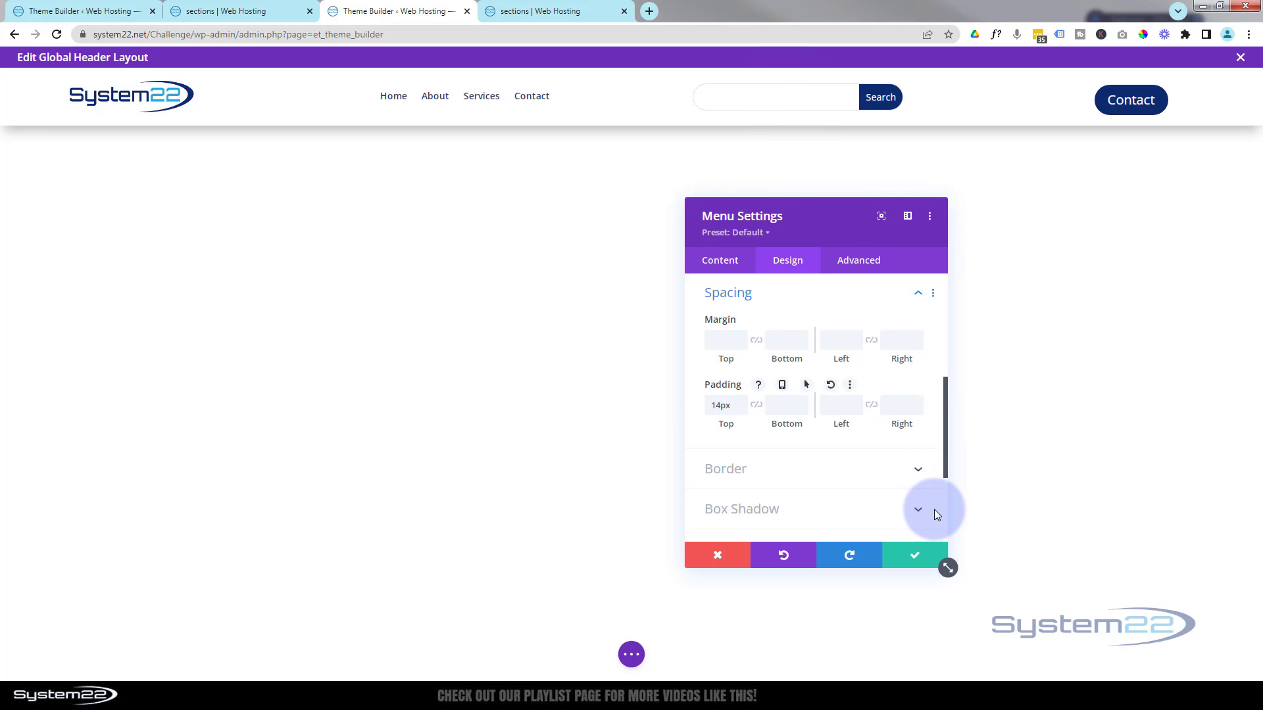
pyautogui.click(917, 555)
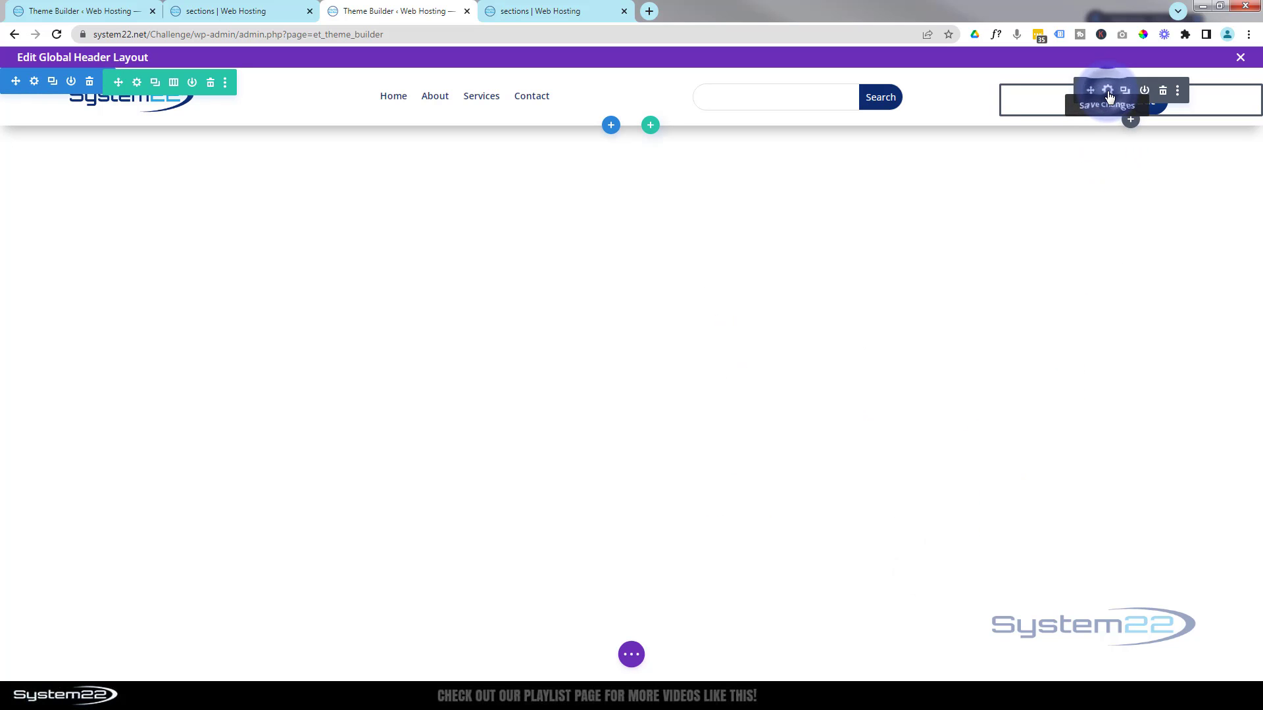
# Reduce the Contact button's top margin to 5px and save its settings
pyautogui.click(1107, 92)
pyautogui.click(791, 261)
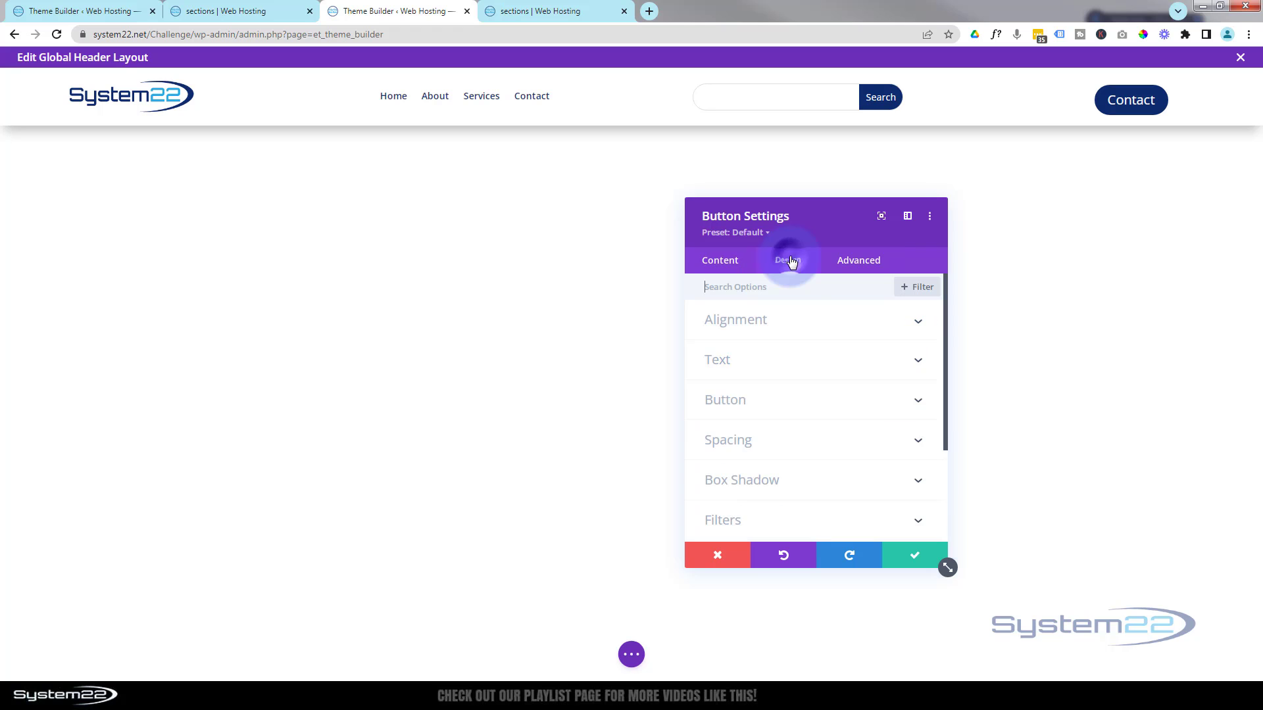
pyautogui.click(797, 444)
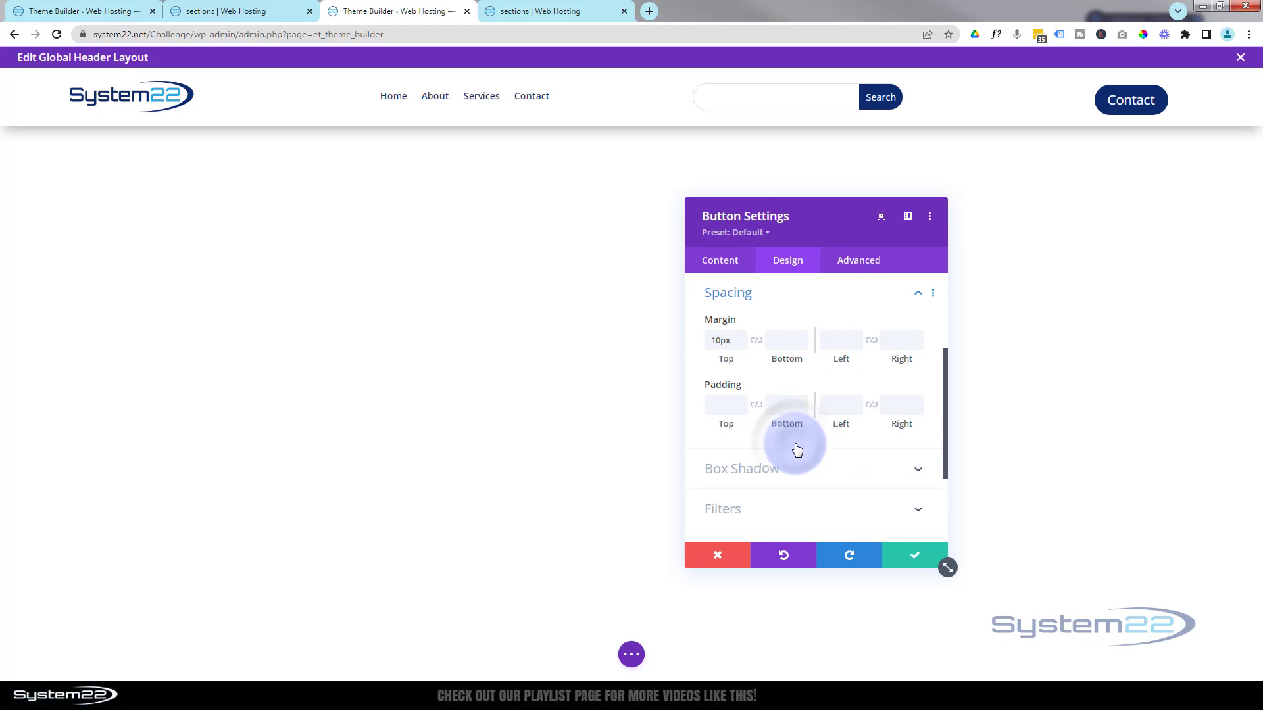
pyautogui.click(742, 343)
pyautogui.click(741, 343)
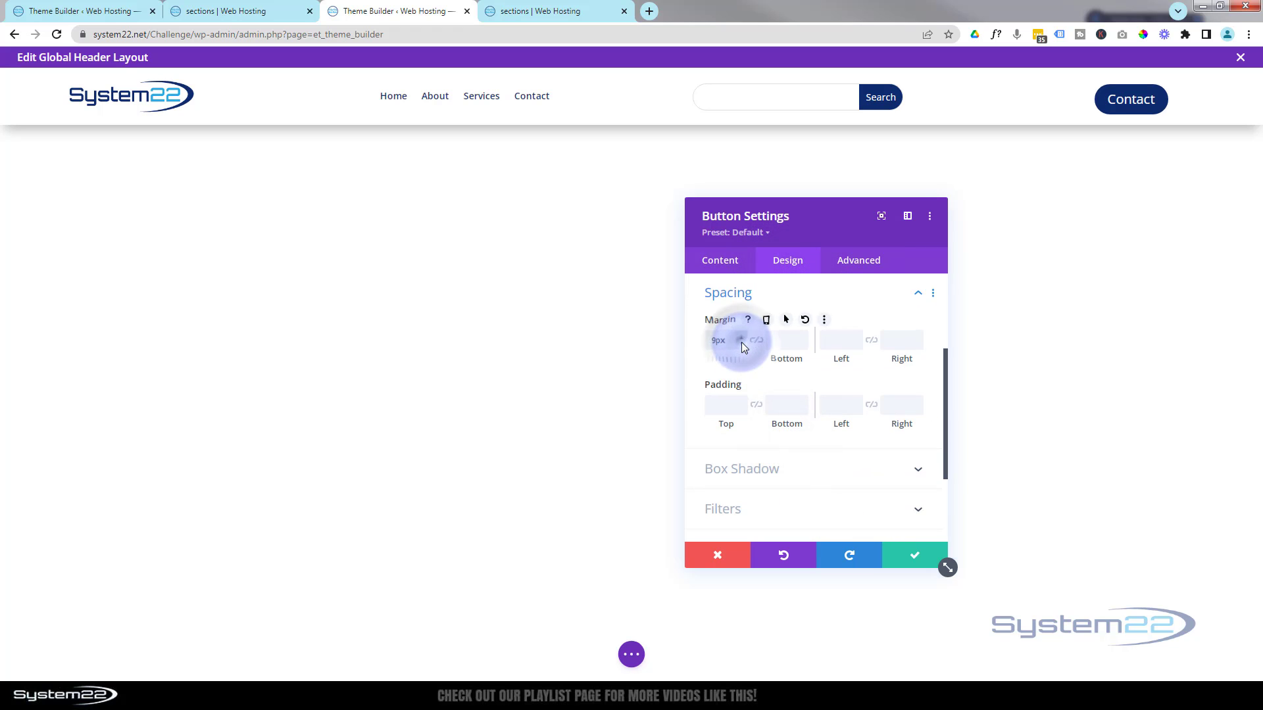
pyautogui.click(742, 342)
pyautogui.click(741, 342)
pyautogui.click(741, 342)
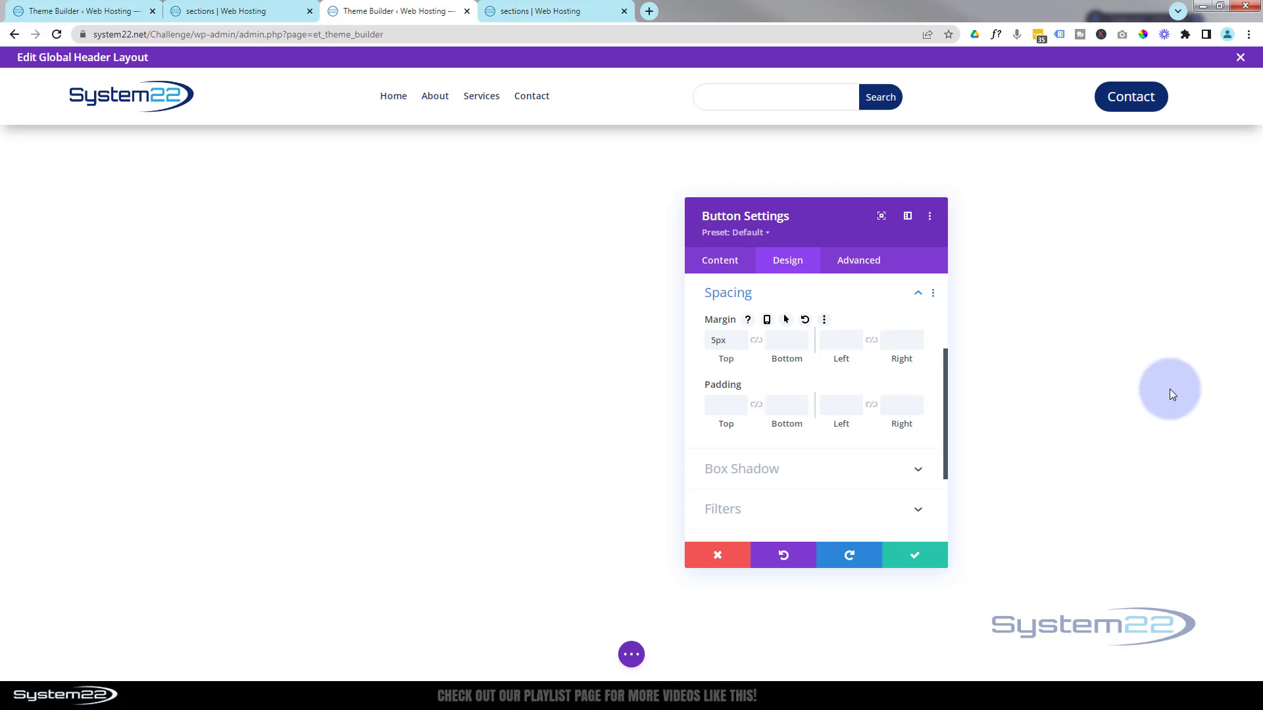
pyautogui.click(916, 556)
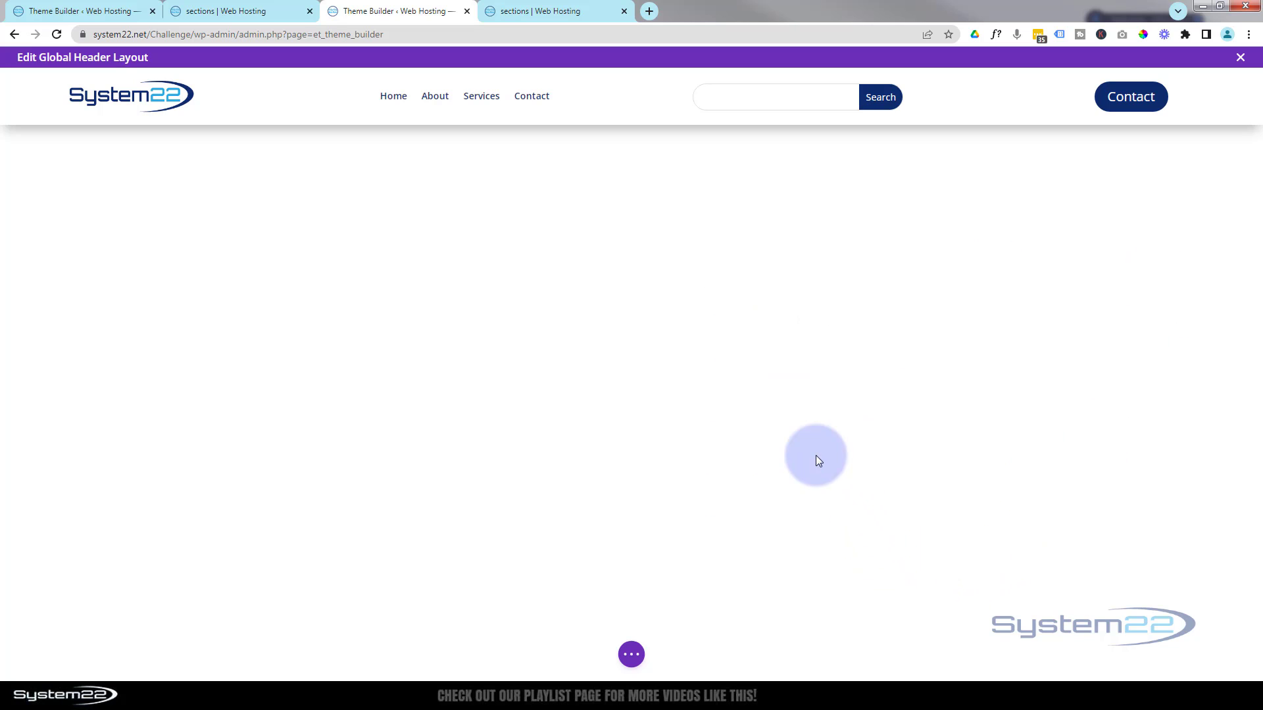
# Preview the header in tablet view and open the logo image's settings
pyautogui.click(631, 654)
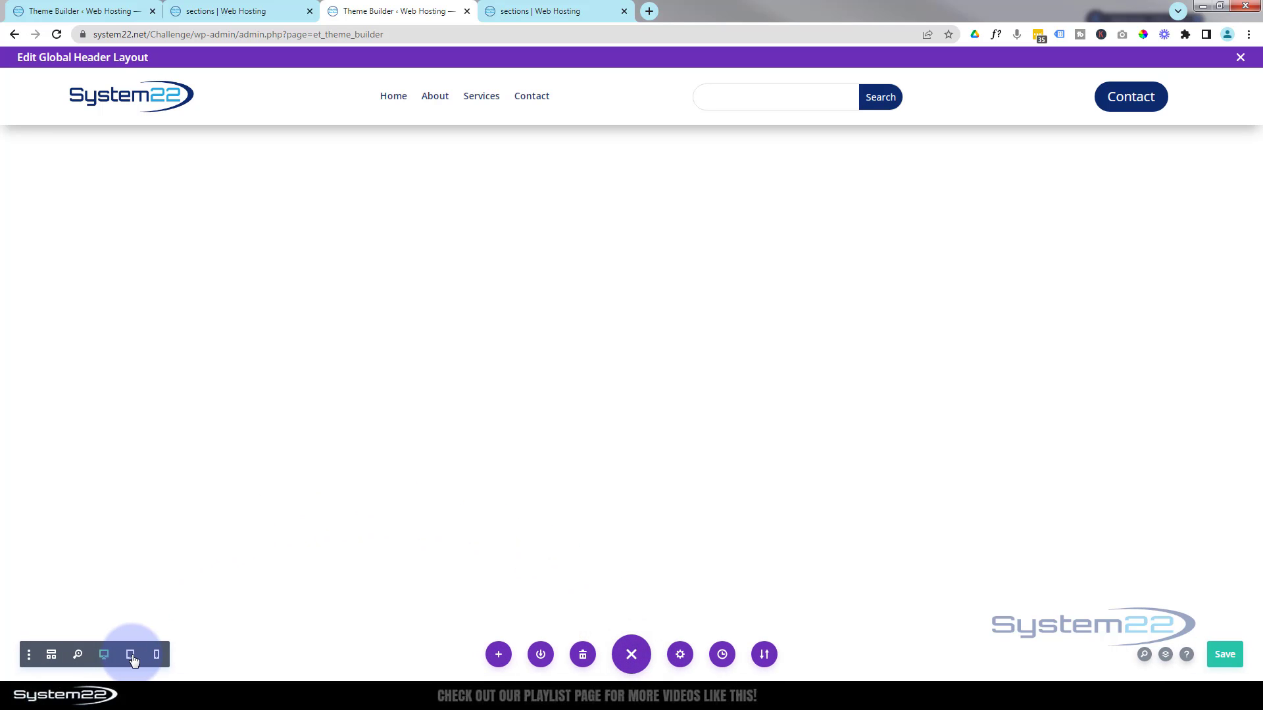
pyautogui.click(131, 656)
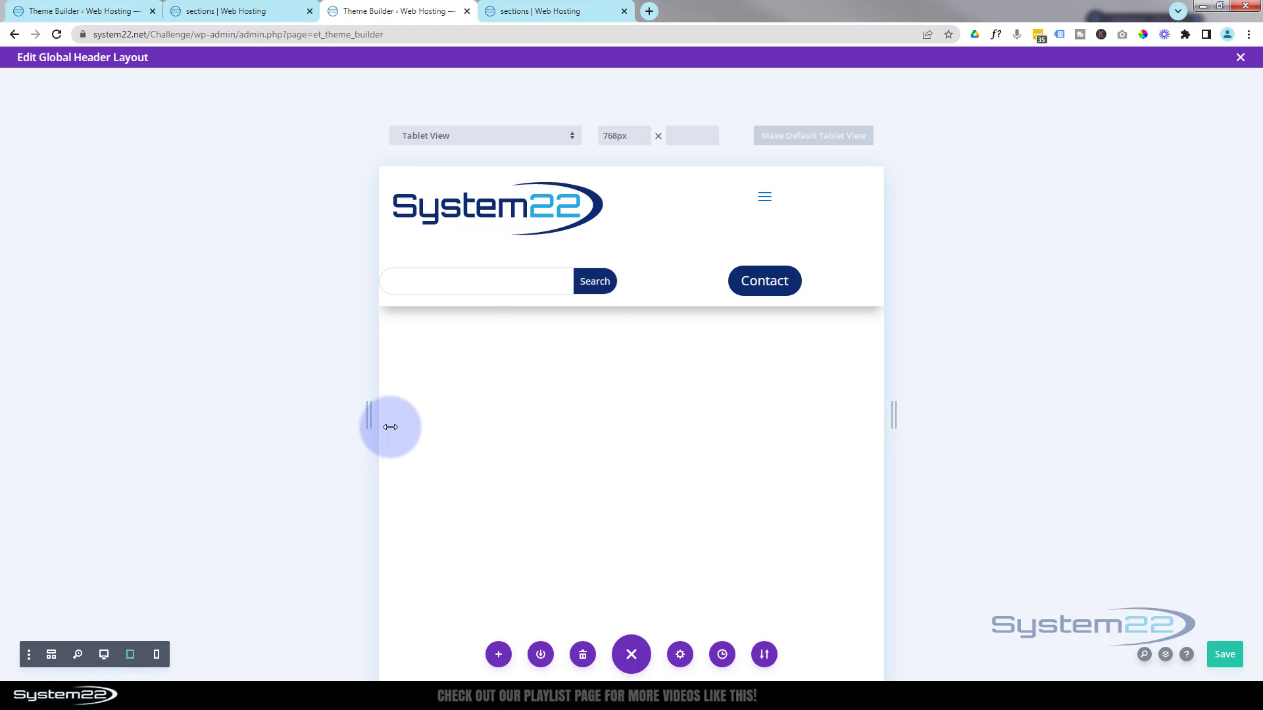
pyautogui.moveTo(473, 276)
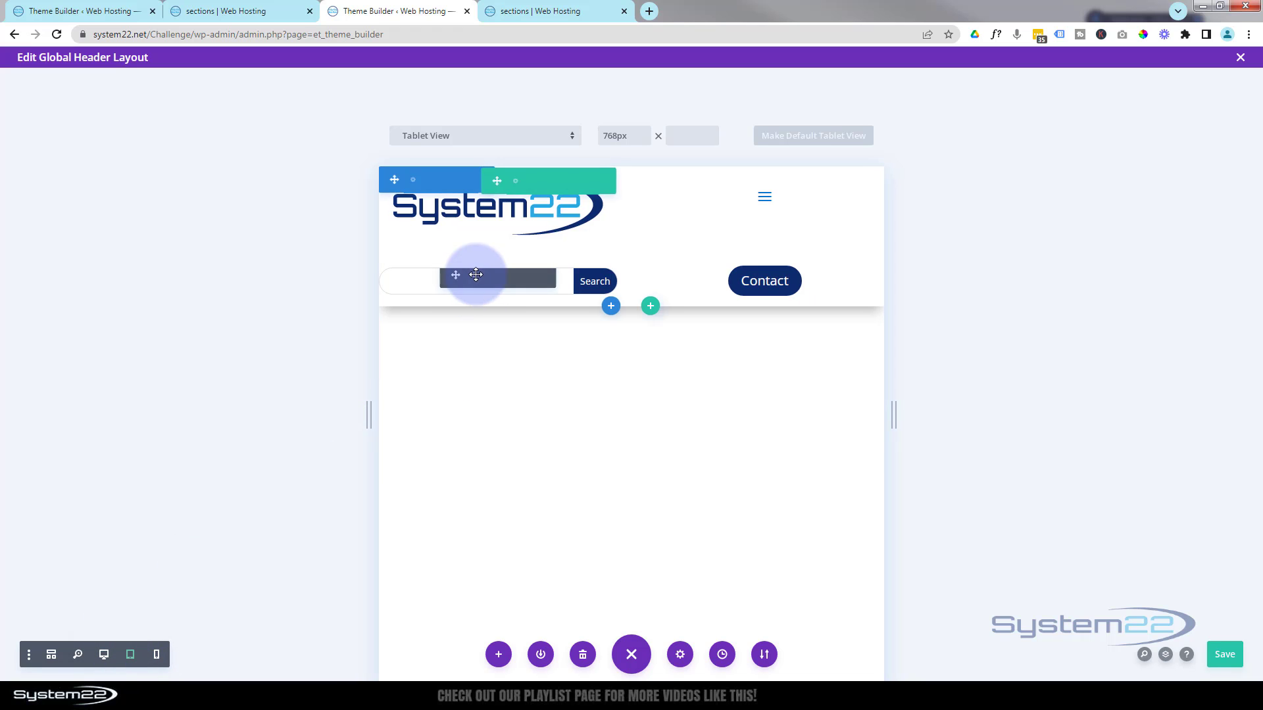
pyautogui.click(472, 198)
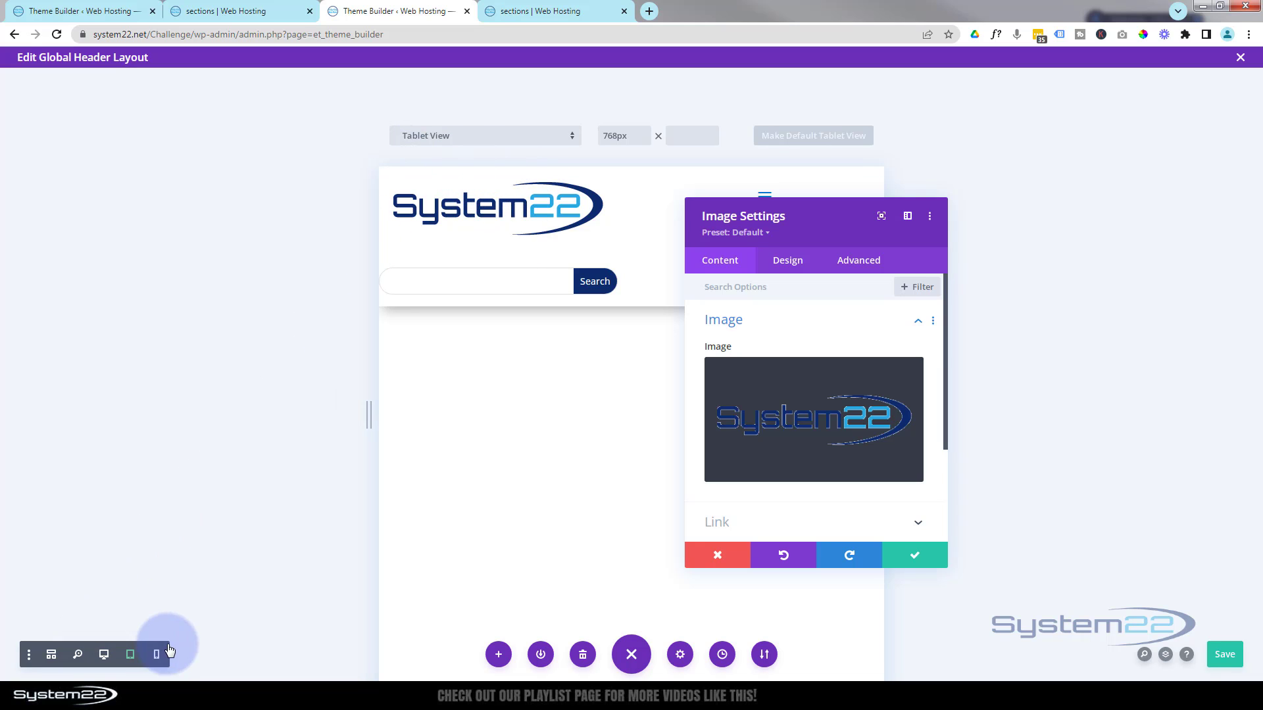
pyautogui.click(51, 658)
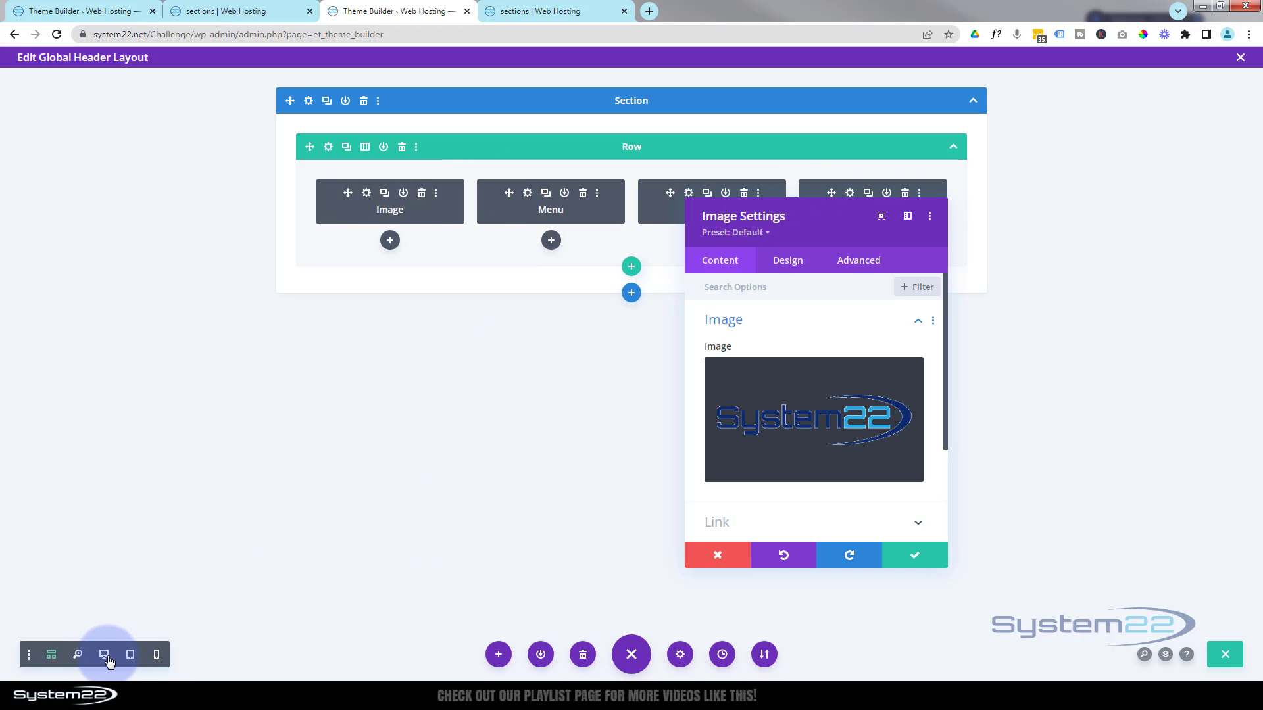
pyautogui.click(132, 656)
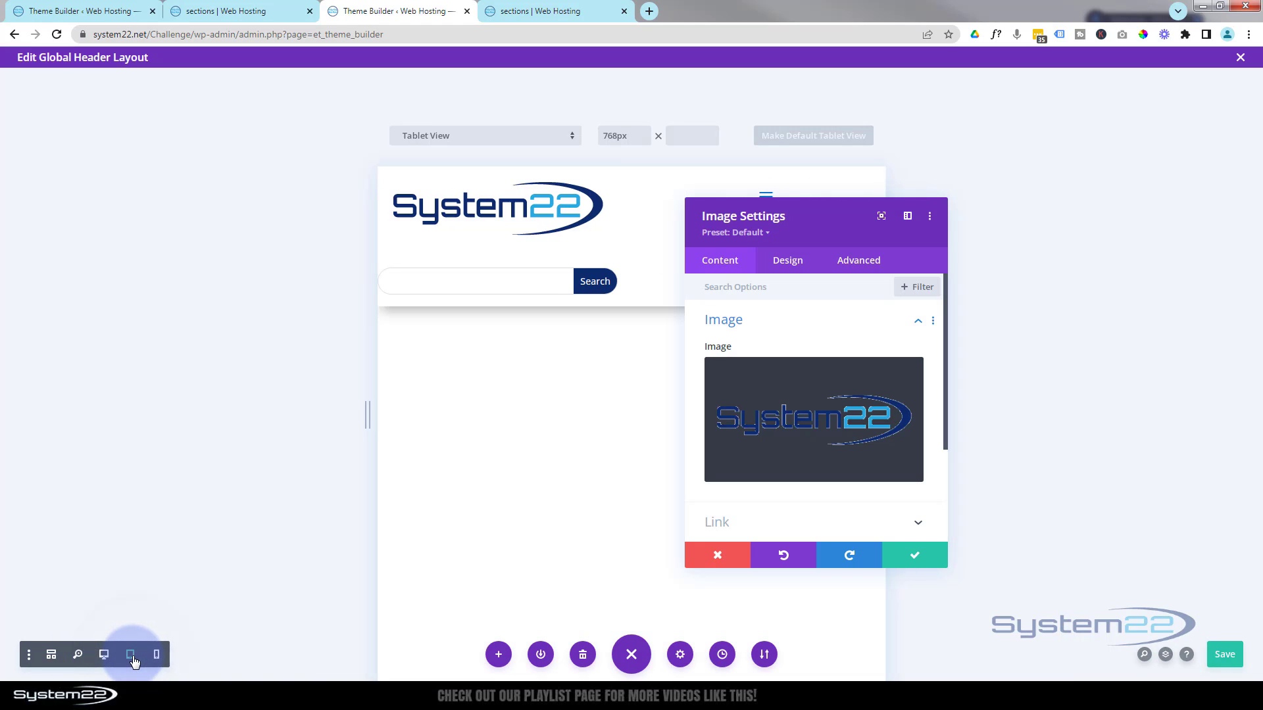
# Enable responsive values for the logo's width and set its tablet width to 200px
pyautogui.click(790, 263)
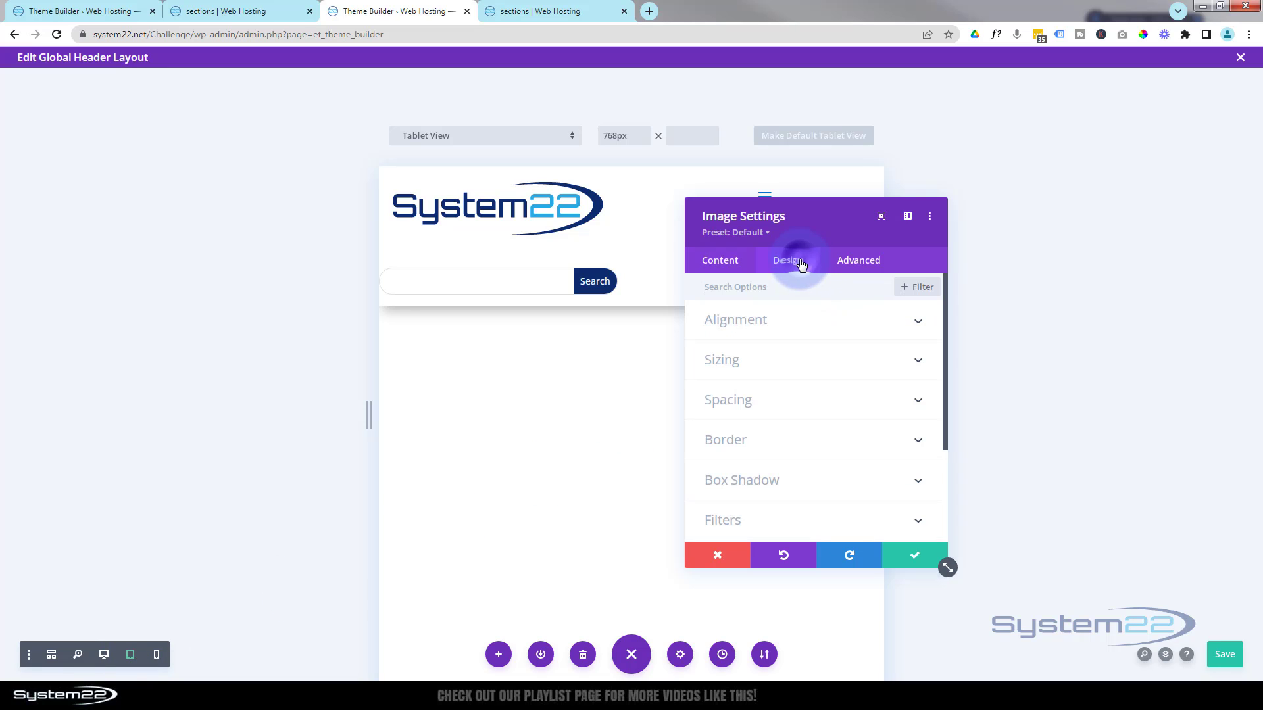
pyautogui.click(820, 359)
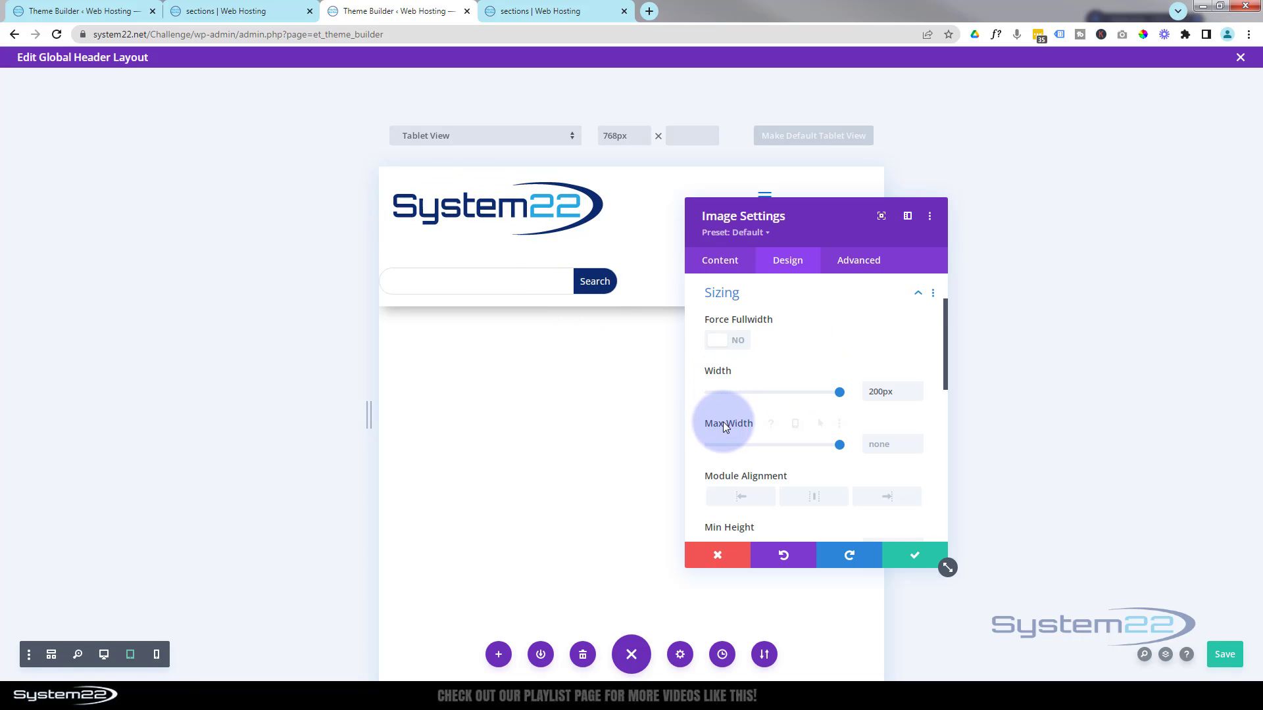
pyautogui.moveTo(717, 377)
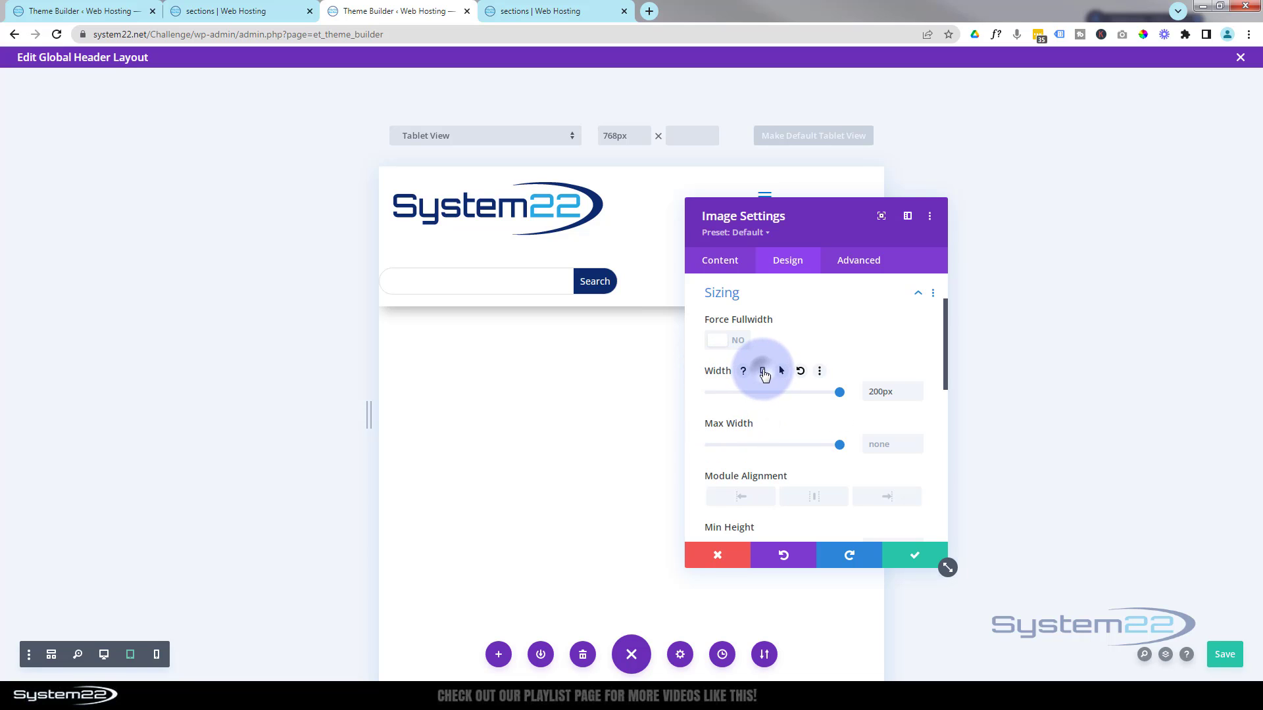
pyautogui.click(764, 373)
pyautogui.click(816, 396)
pyautogui.click(878, 442)
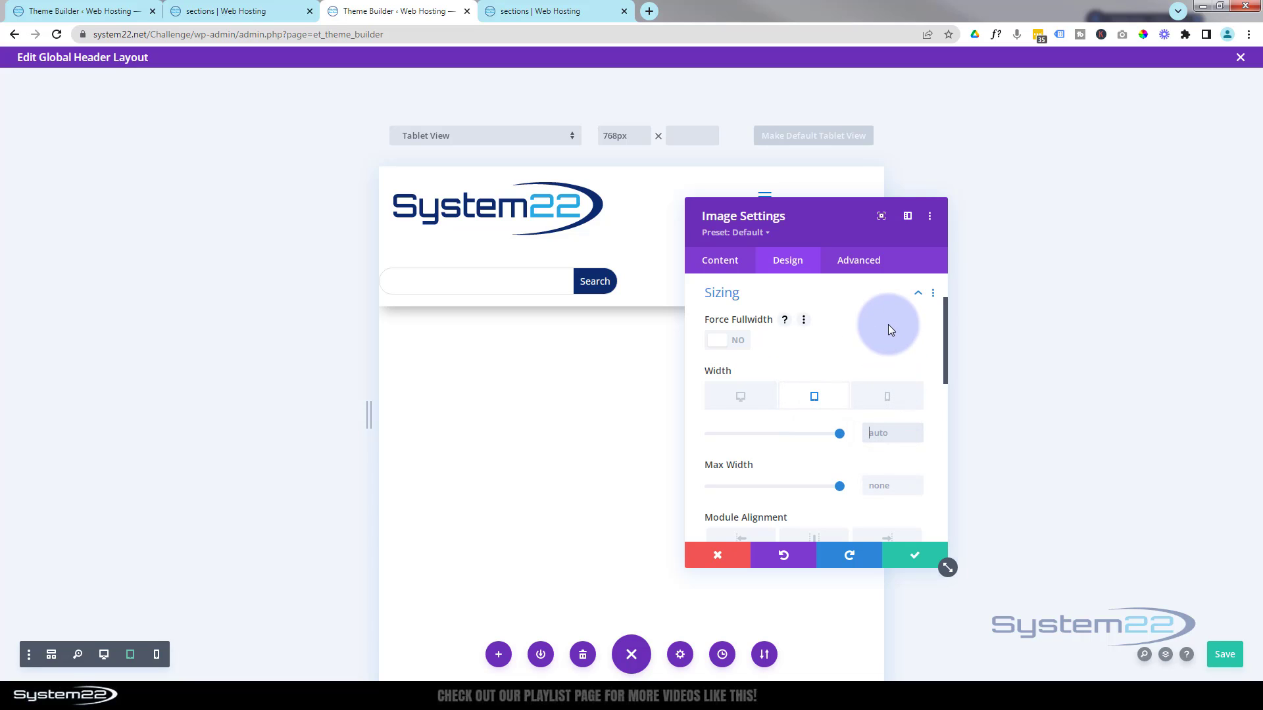
pyautogui.write('200%')
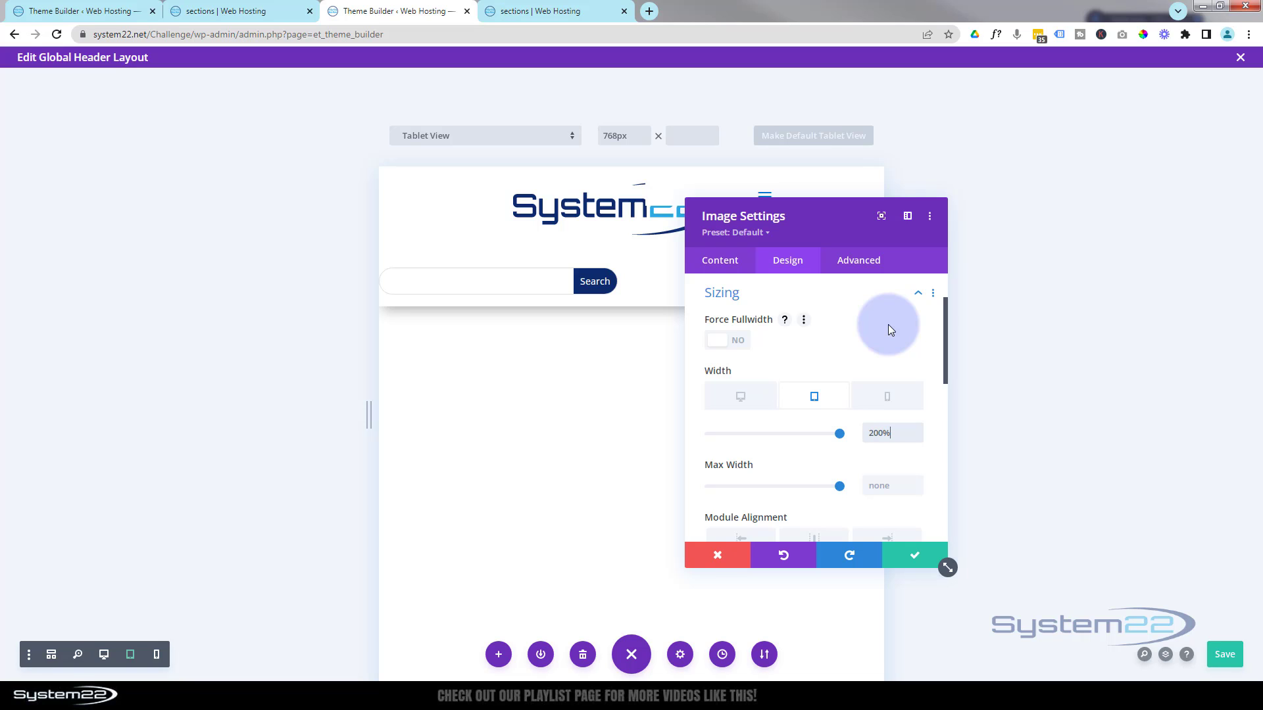
pyautogui.press('BackSpace')
pyautogui.write('px')
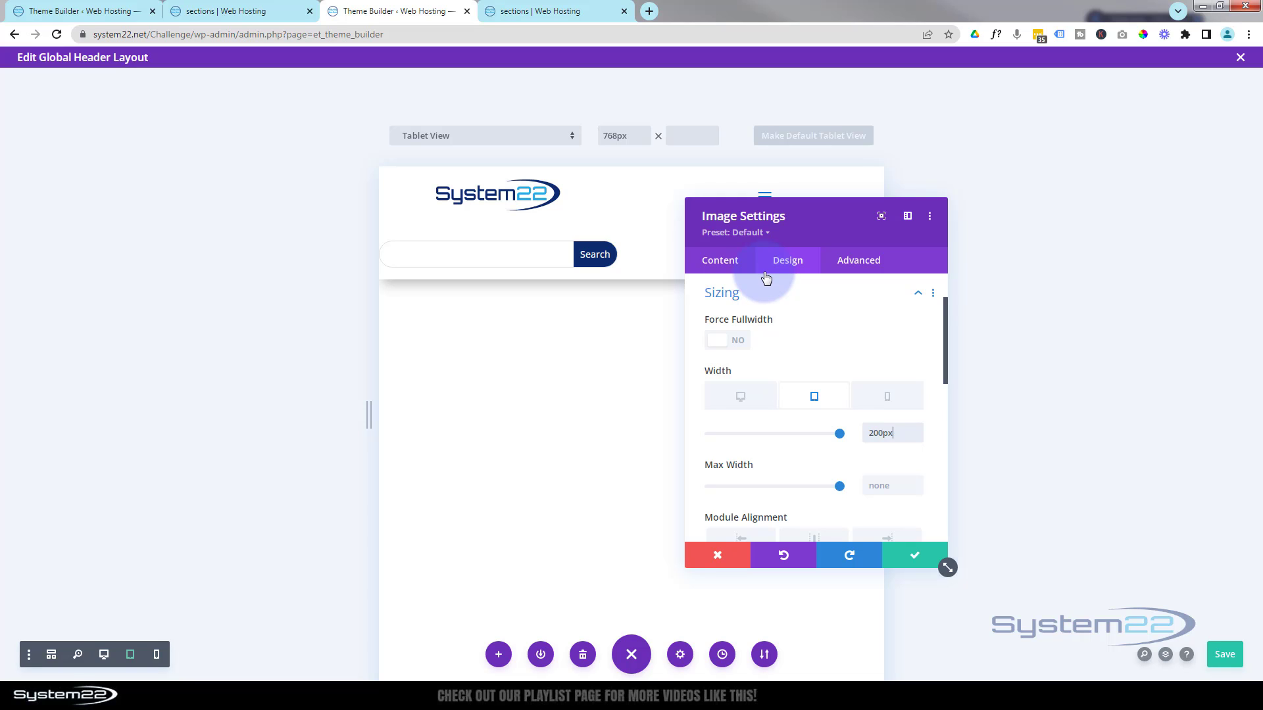
# Review the logo's device visibility options and save the image settings
pyautogui.click(845, 267)
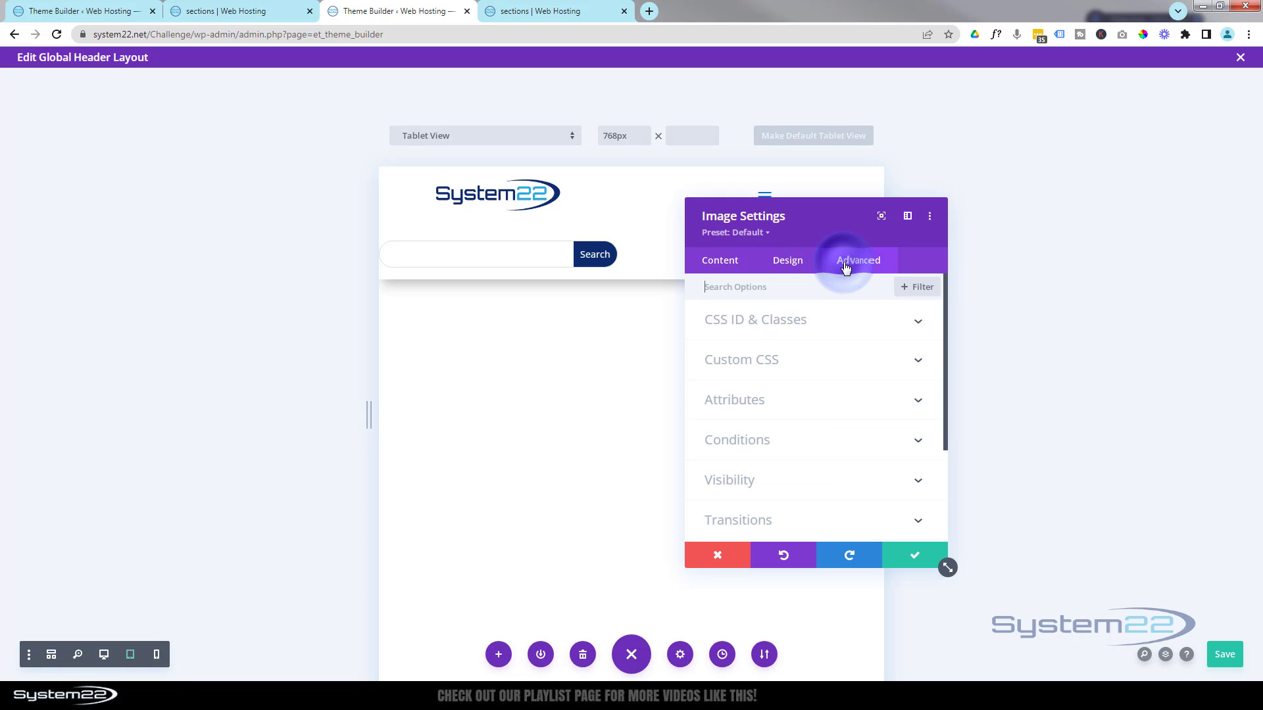
pyautogui.click(805, 487)
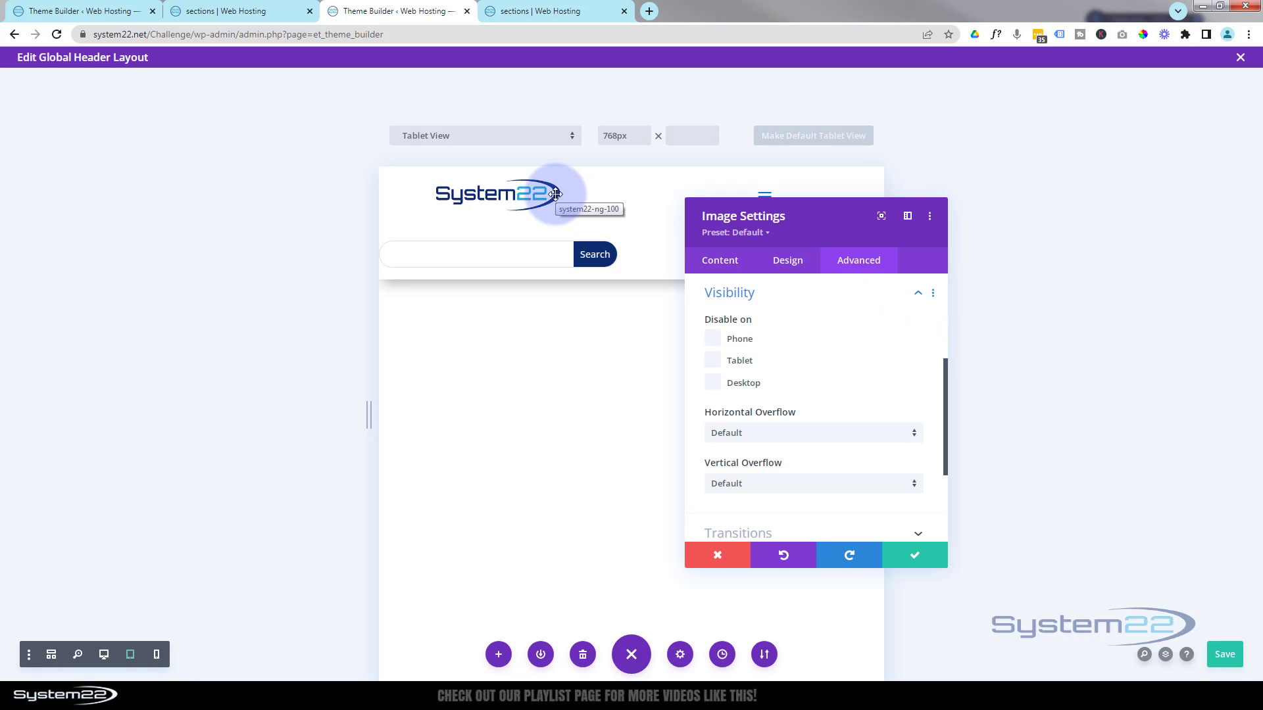
pyautogui.click(924, 554)
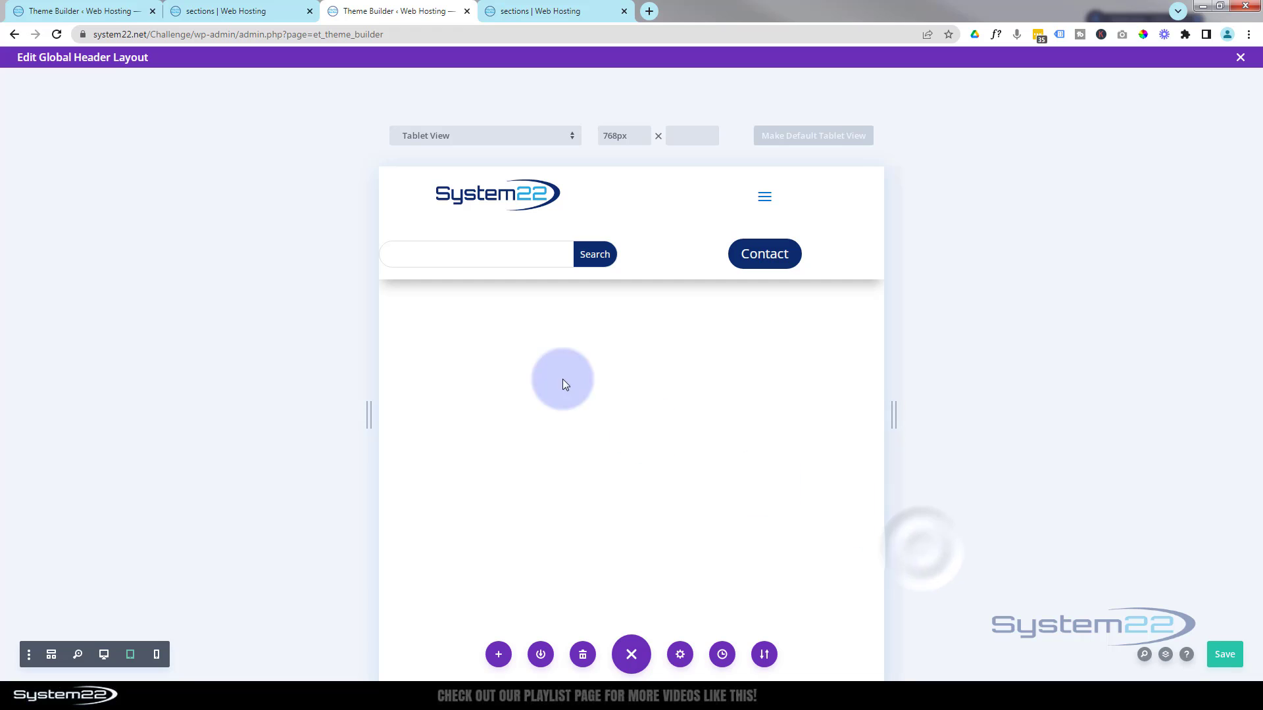
# Give the search module a tablet-specific width of 80% and save its settings
pyautogui.moveTo(489, 250)
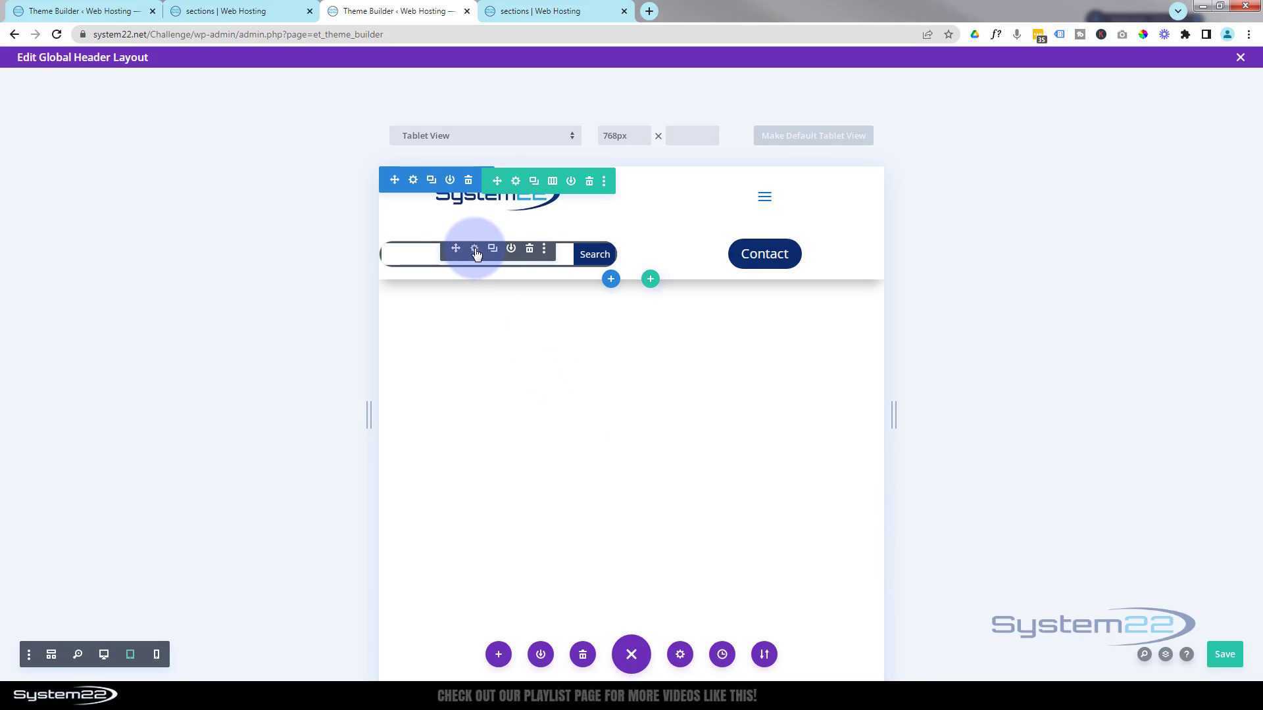
pyautogui.click(475, 250)
pyautogui.click(788, 262)
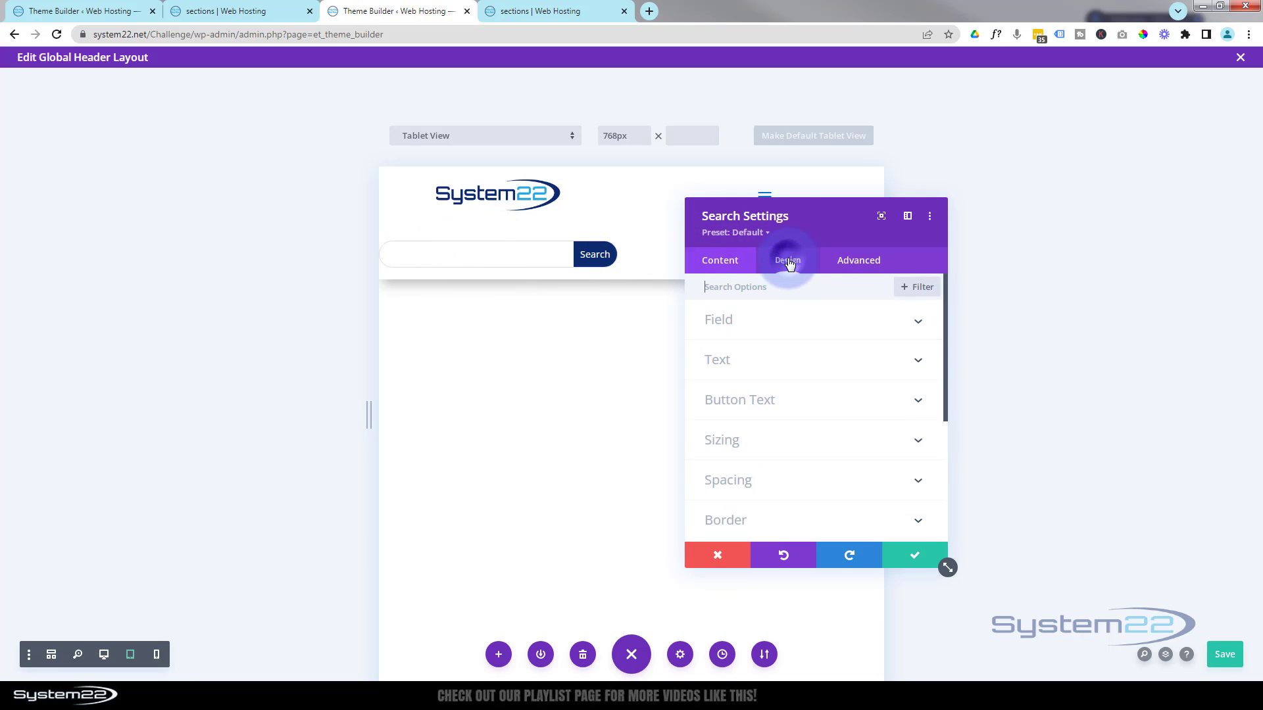
pyautogui.click(822, 438)
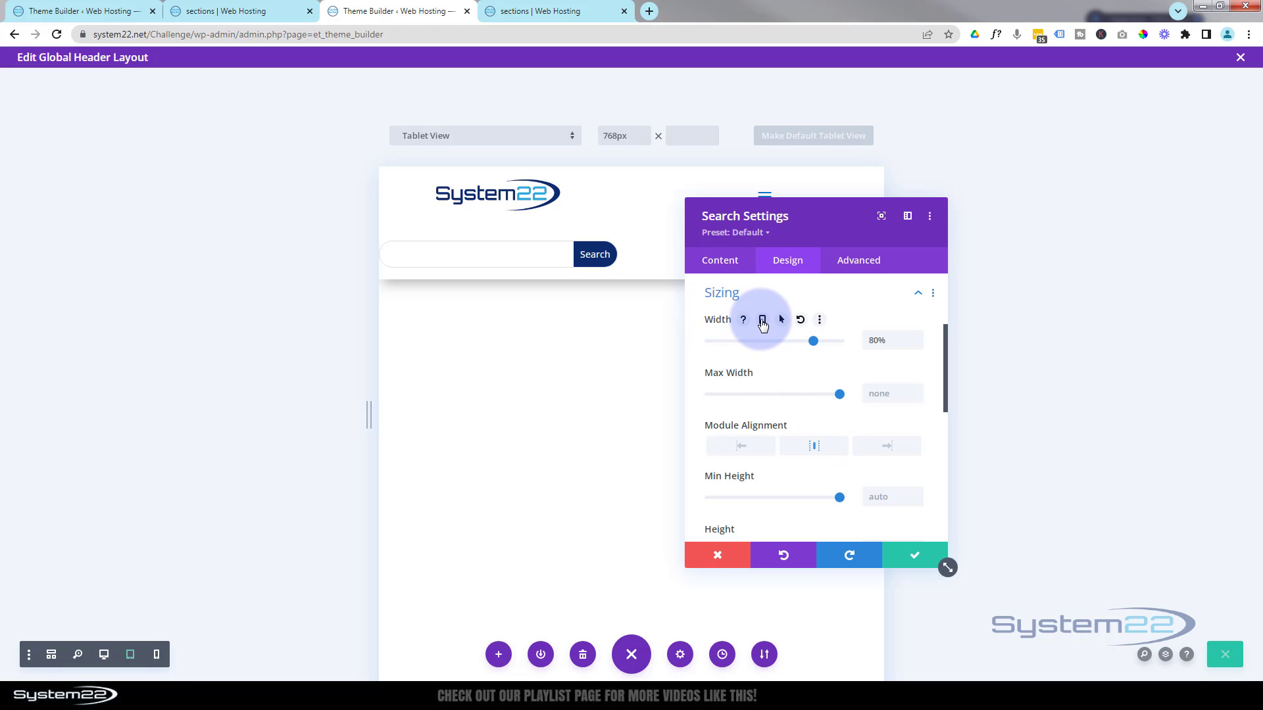
pyautogui.click(763, 323)
pyautogui.click(881, 384)
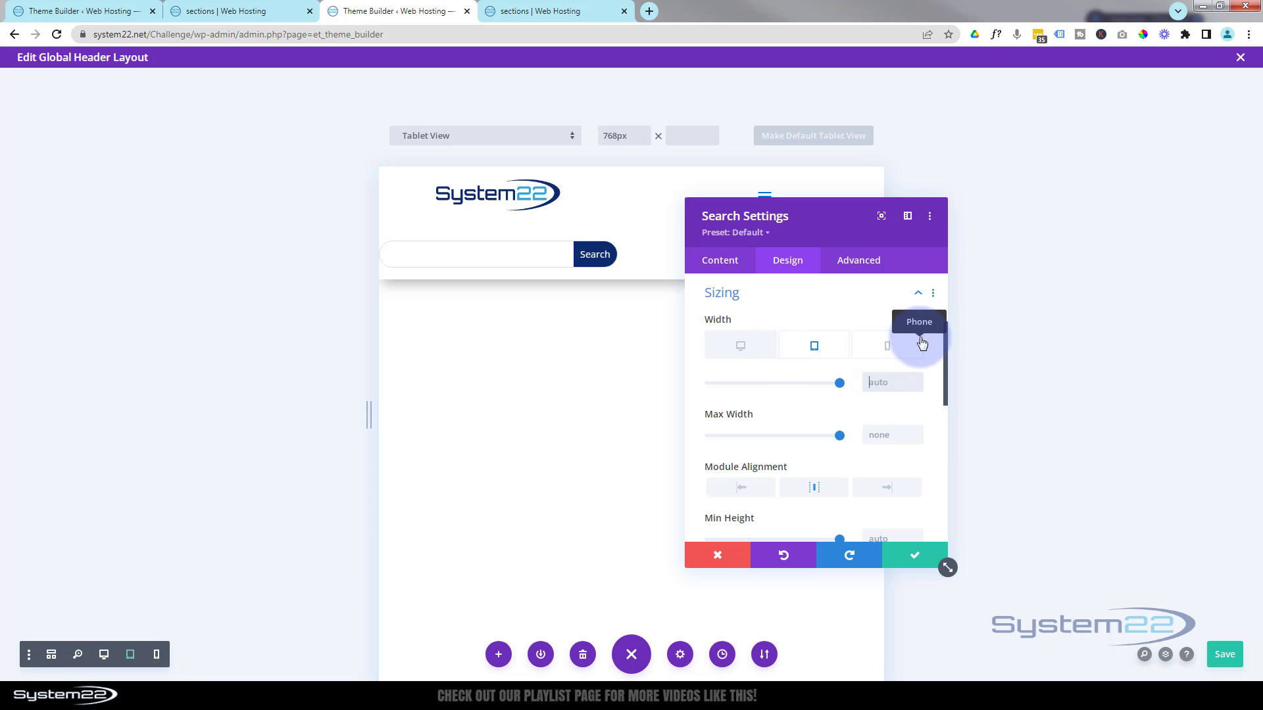
pyautogui.write('80%')
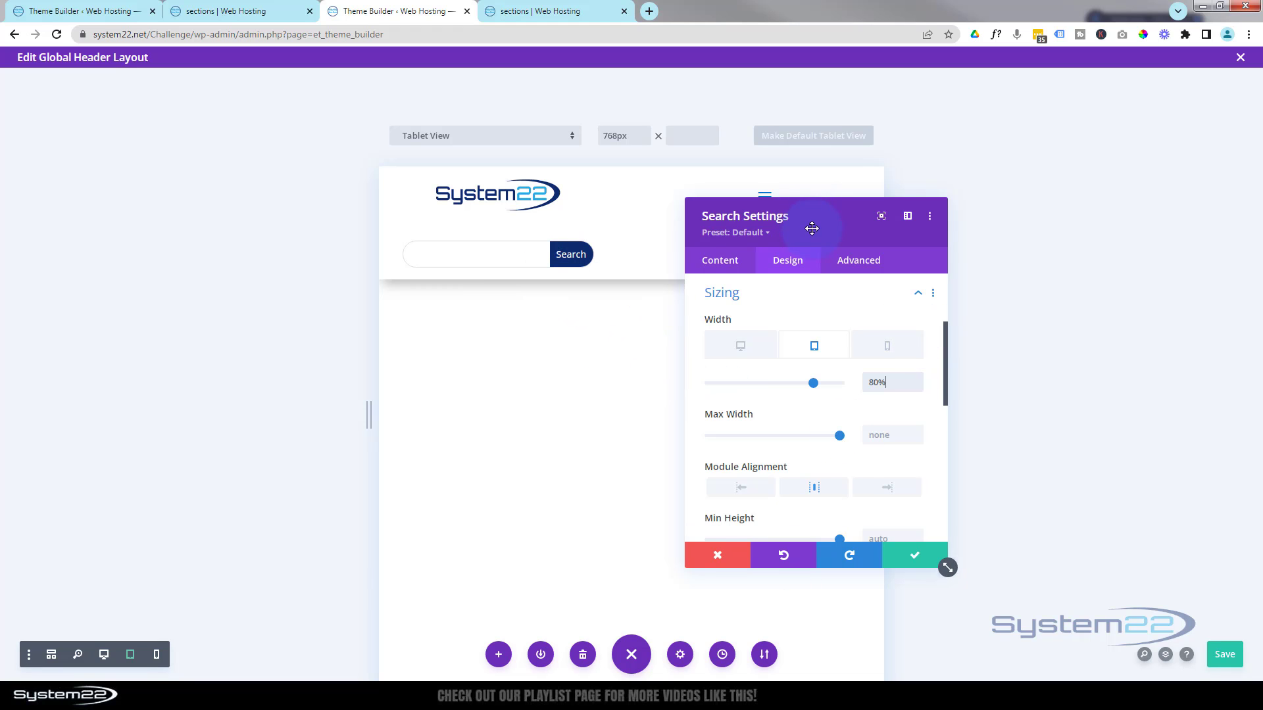
pyautogui.moveTo(812, 228); pyautogui.dragTo(559, 342)
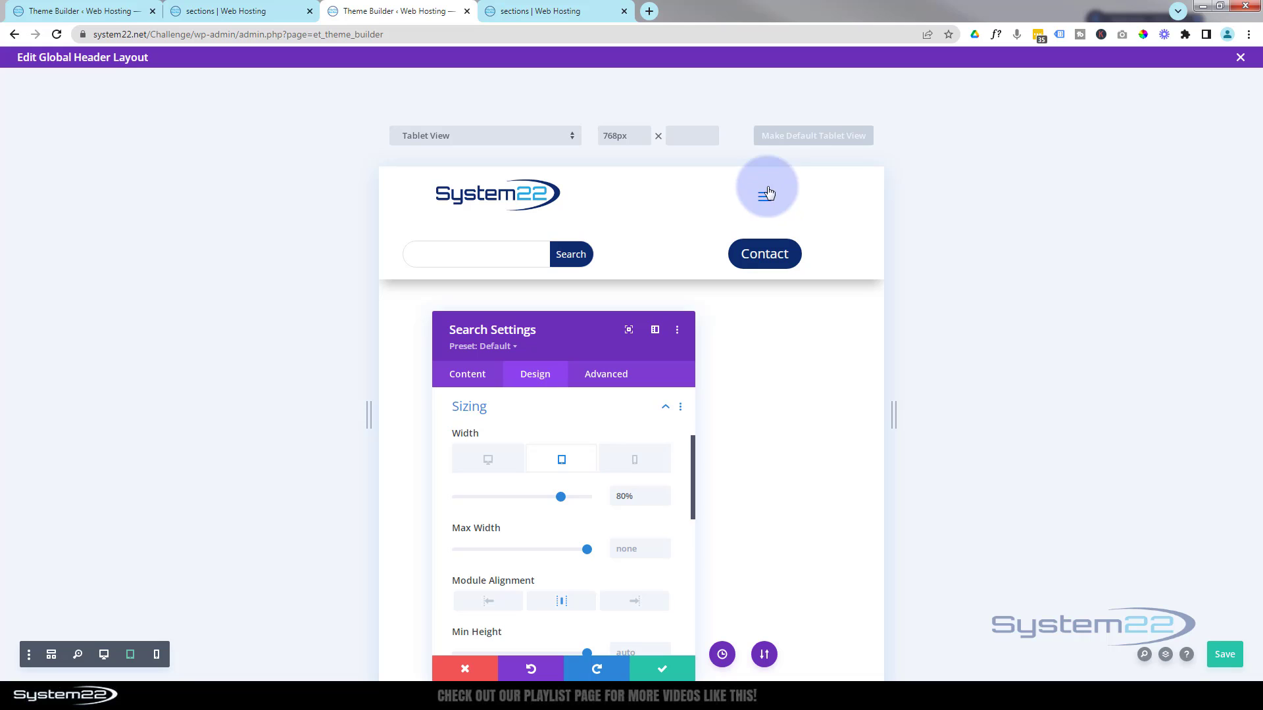
pyautogui.moveTo(585, 331); pyautogui.dragTo(663, 274)
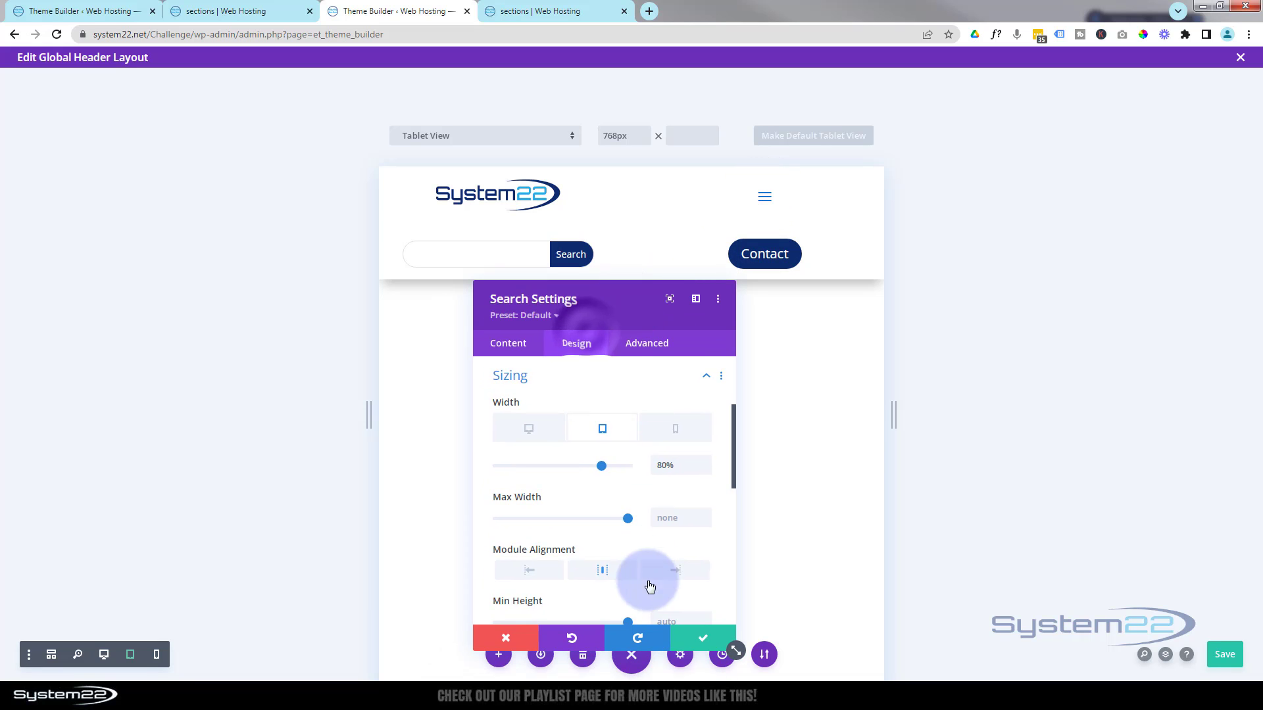
pyautogui.click(703, 638)
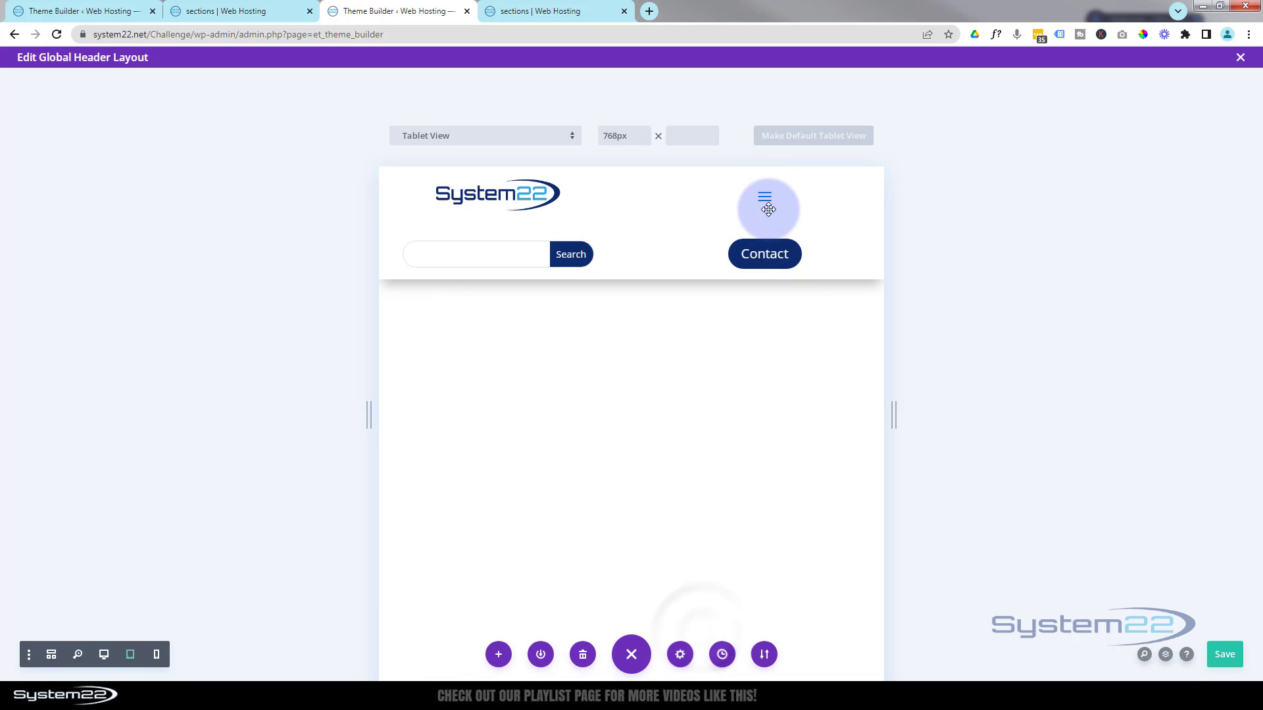
# Set the menu's hamburger icon color to #0d2b6f and save the menu settings
pyautogui.click(742, 184)
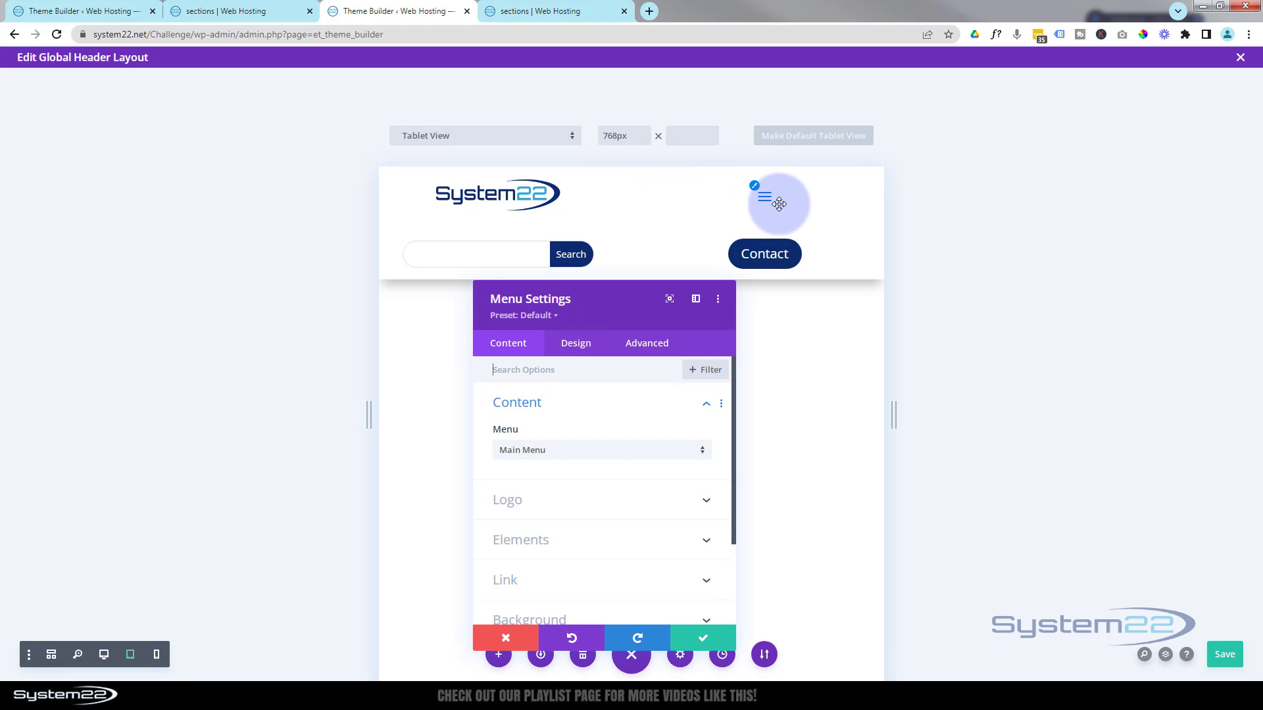
pyautogui.click(582, 347)
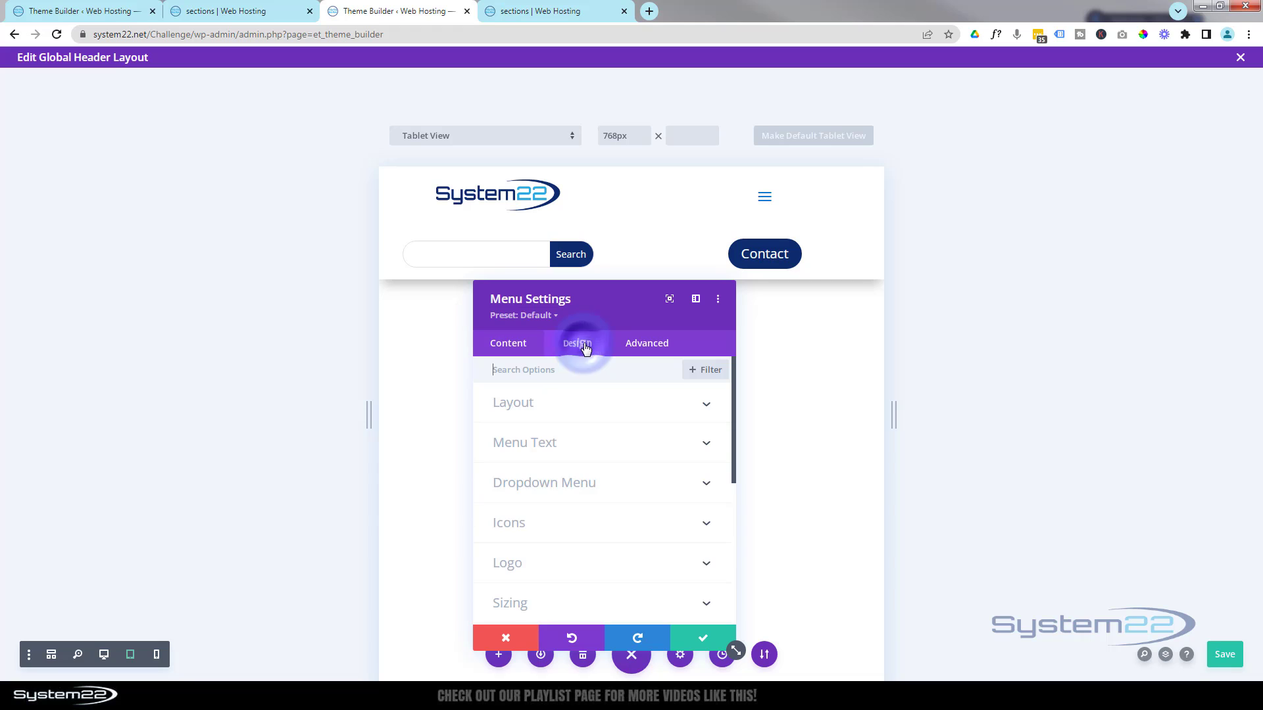
pyautogui.click(559, 532)
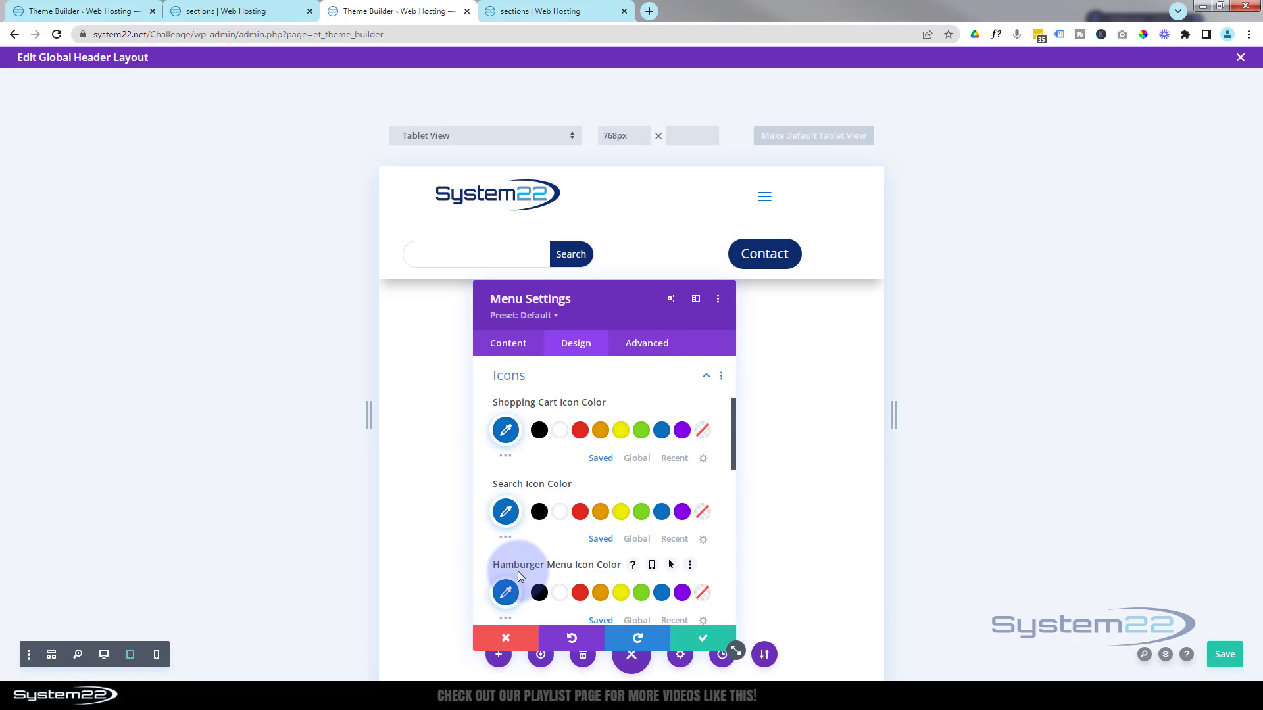
pyautogui.click(506, 592)
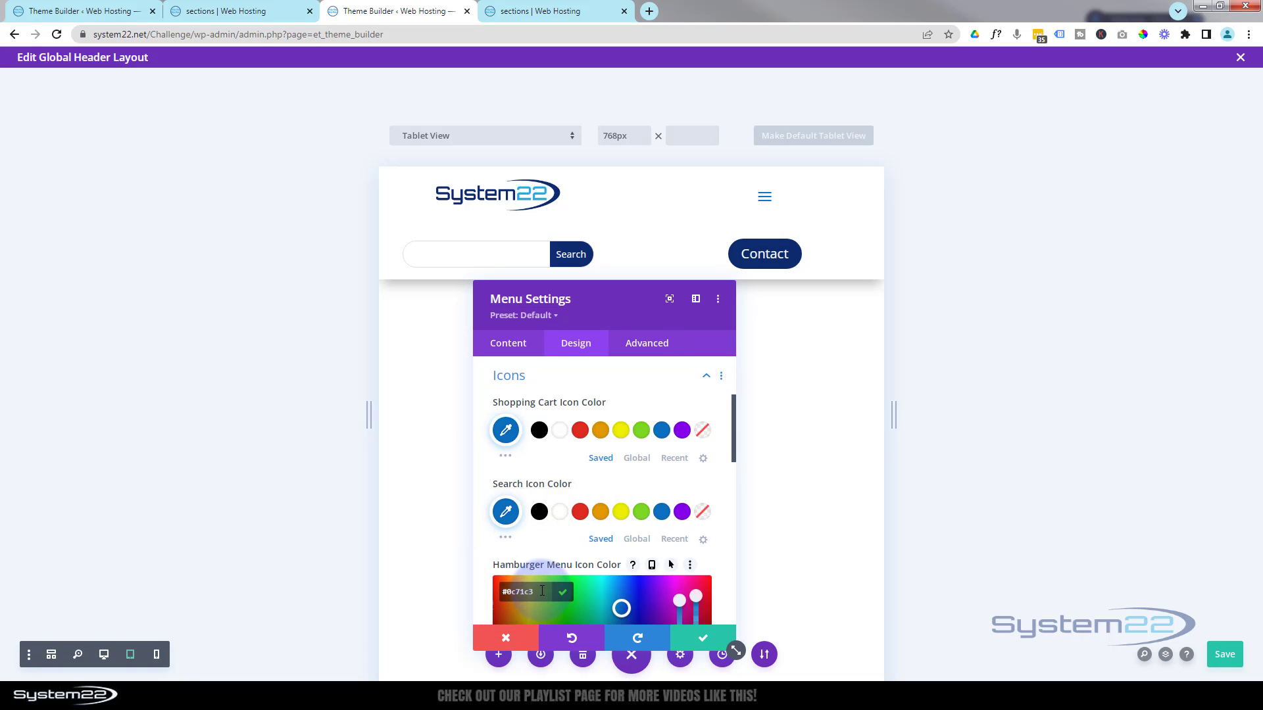
pyautogui.moveTo(543, 591); pyautogui.dragTo(494, 583)
pyautogui.write('0D2B6F')
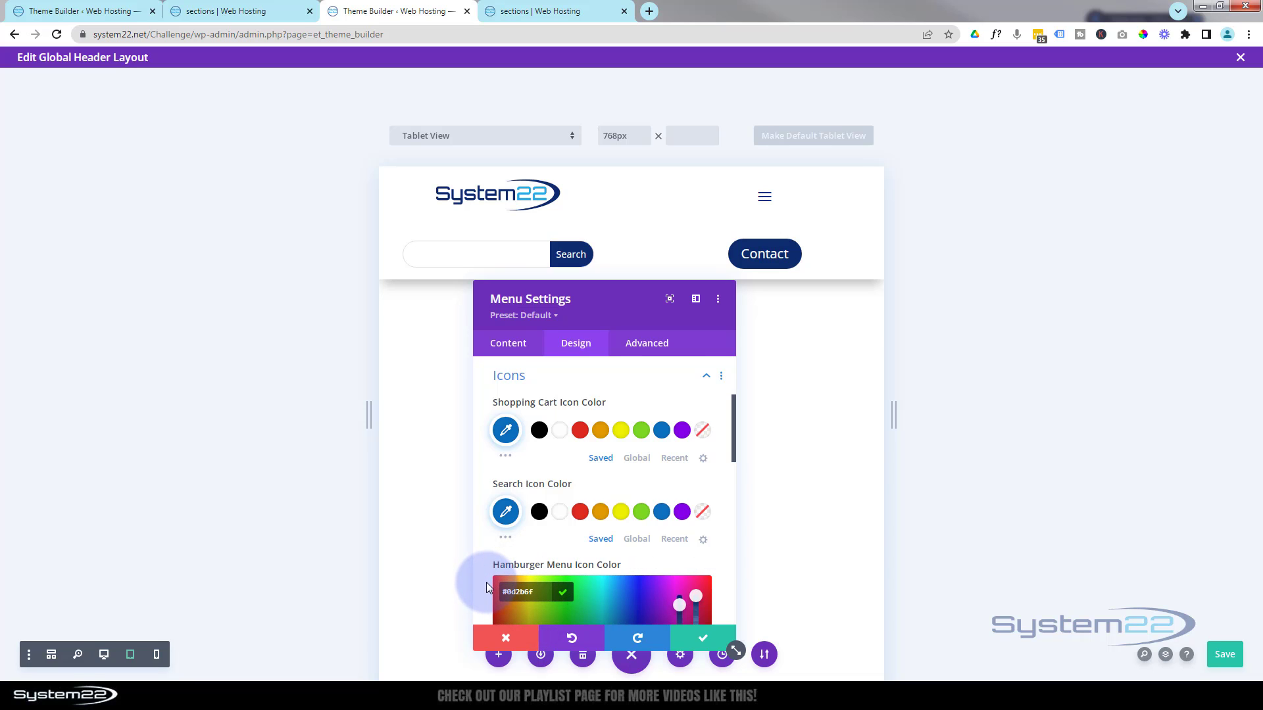
pyautogui.click(698, 630)
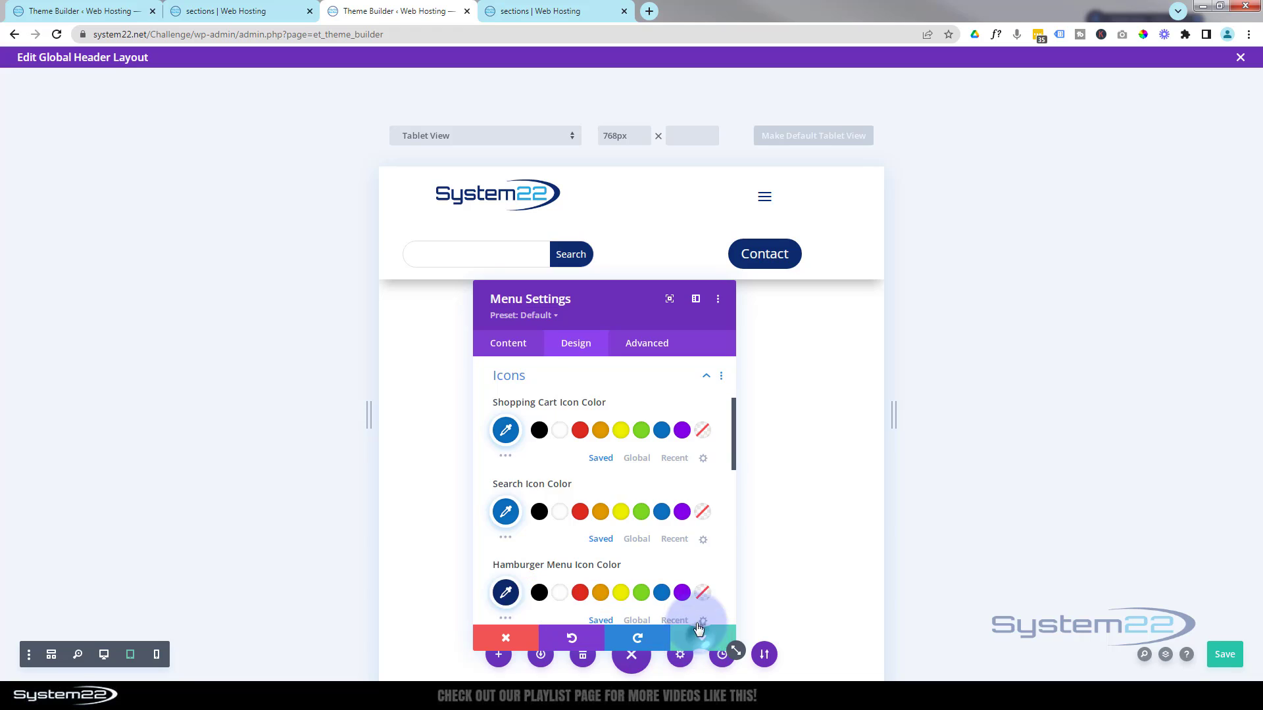
pyautogui.click(699, 632)
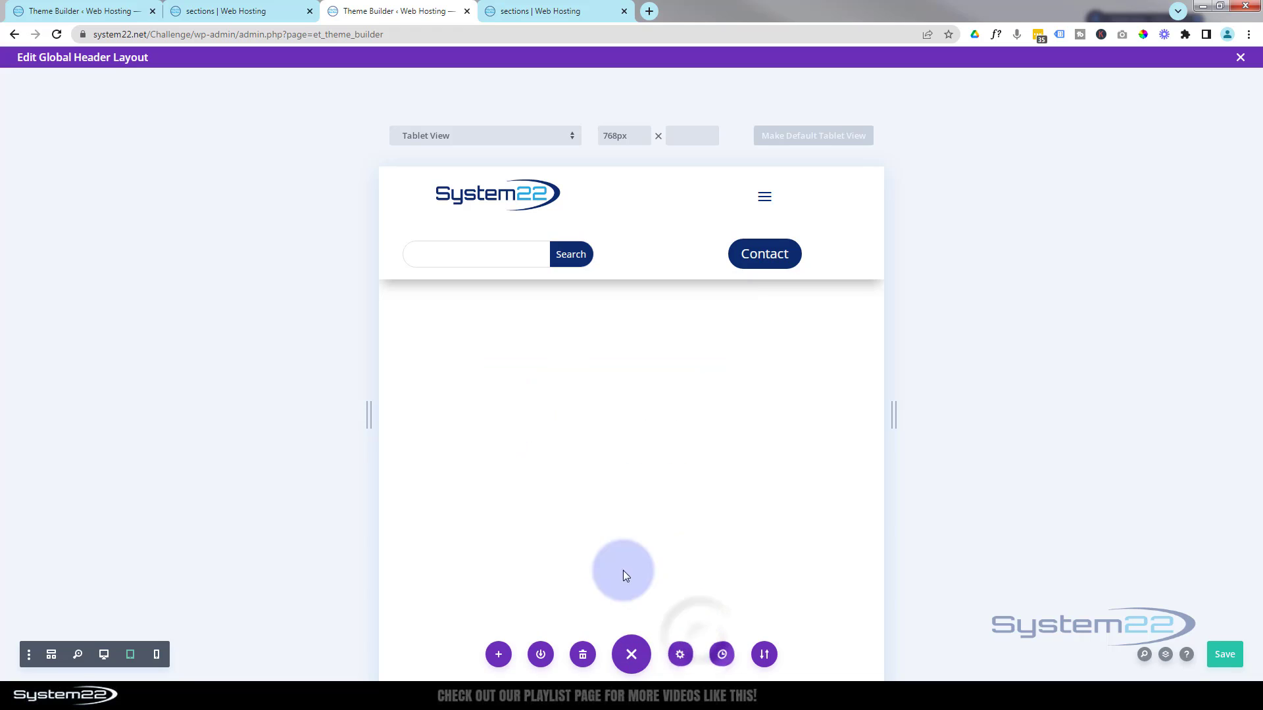
# In the phone preview, disable the header logo image on phones and save its settings
pyautogui.click(158, 656)
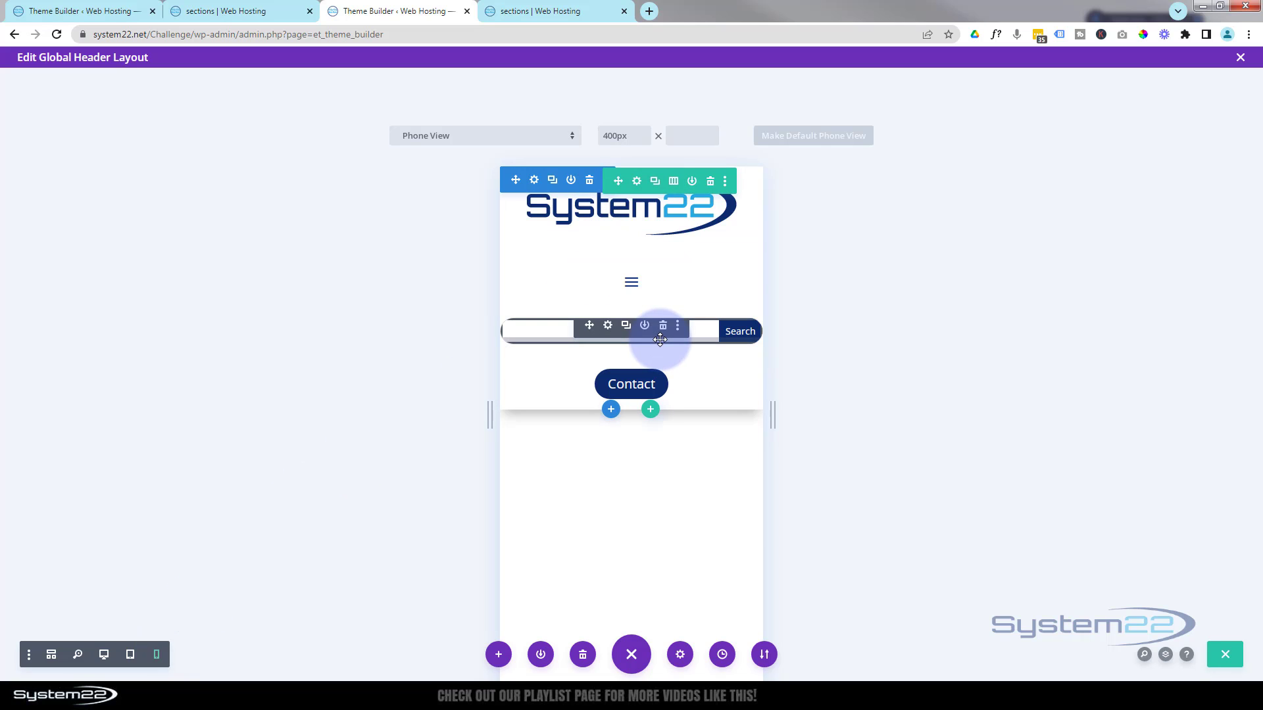
pyautogui.click(599, 196)
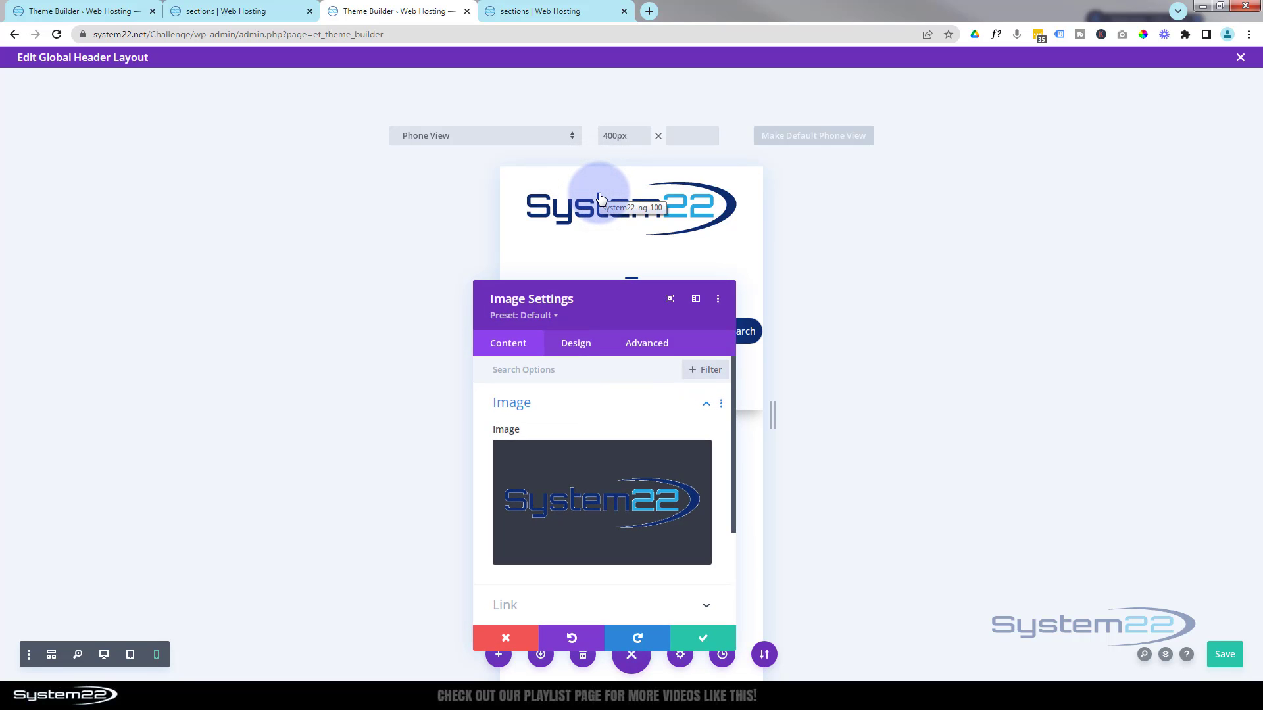
pyautogui.moveTo(614, 296); pyautogui.dragTo(970, 169)
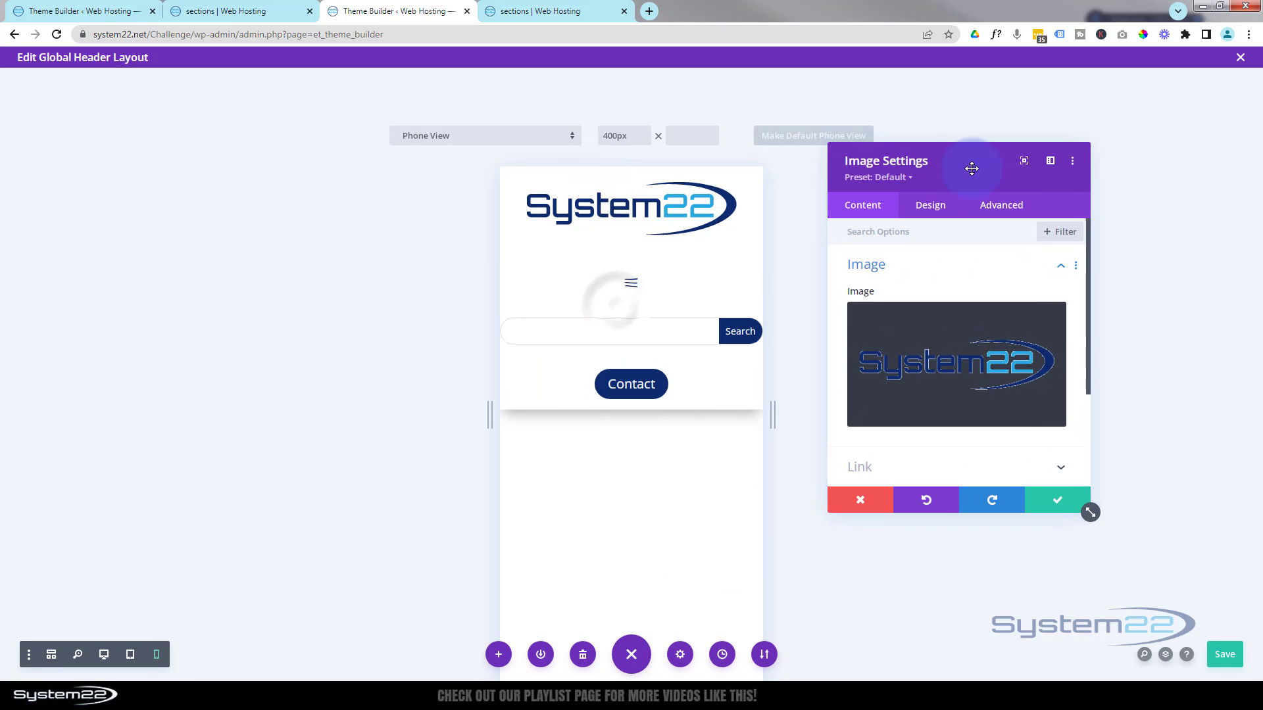
pyautogui.click(943, 208)
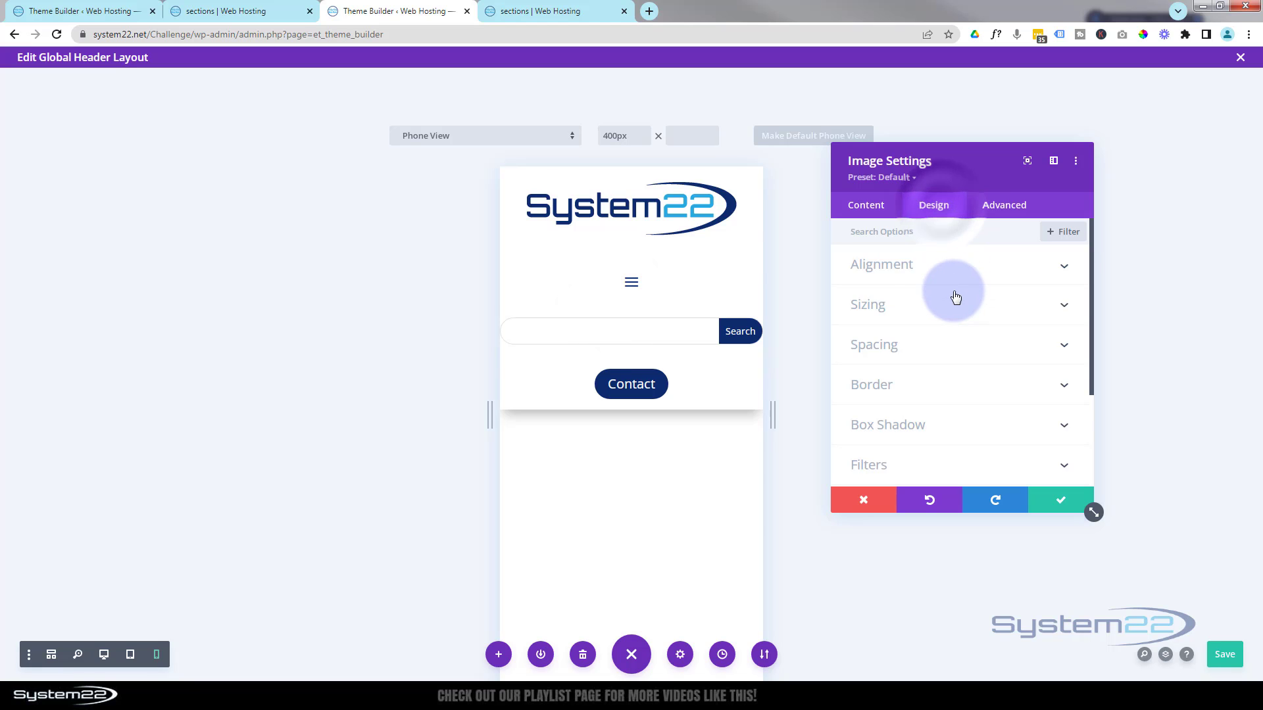
pyautogui.click(934, 301)
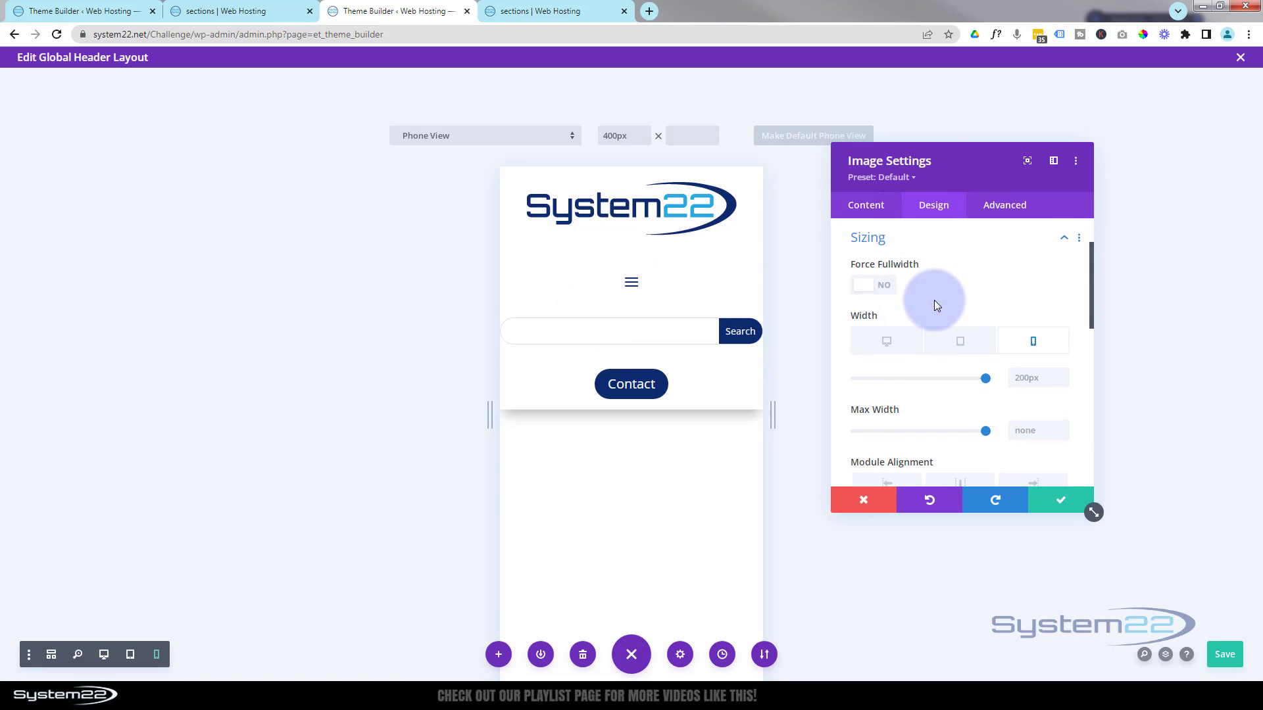
pyautogui.click(1005, 206)
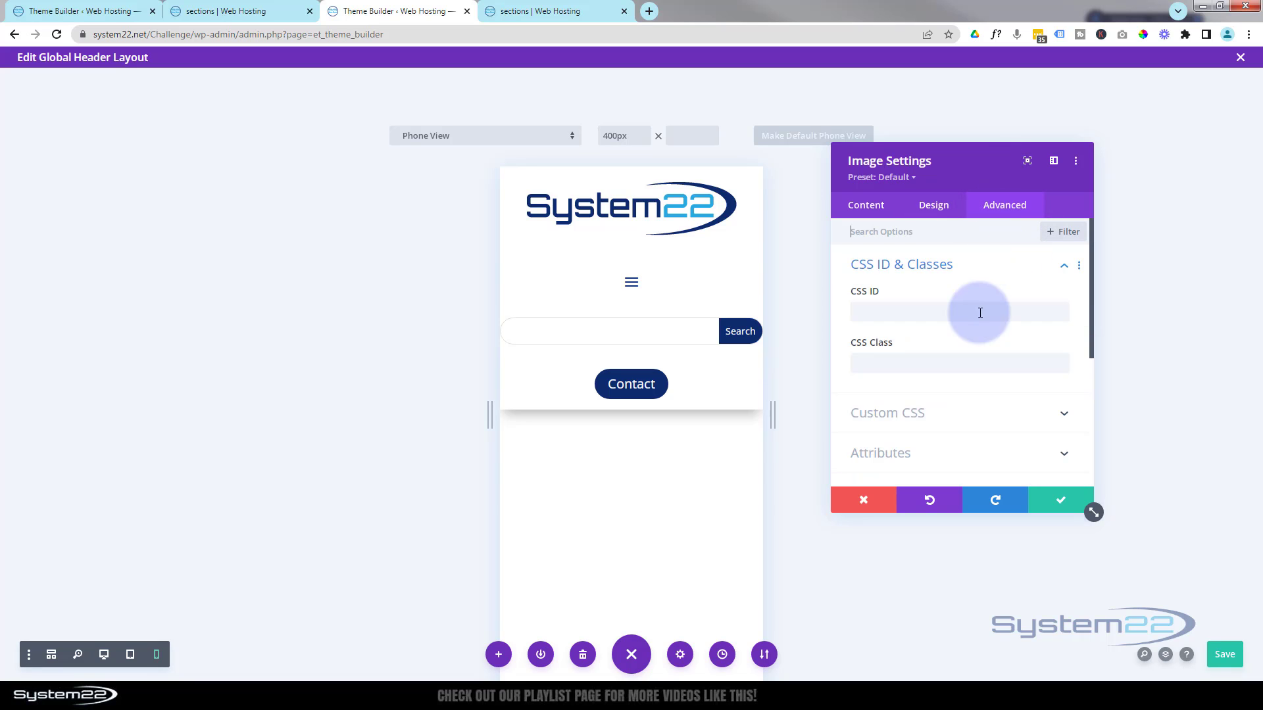
pyautogui.scroll(-3, 973, 413)
pyautogui.click(945, 342)
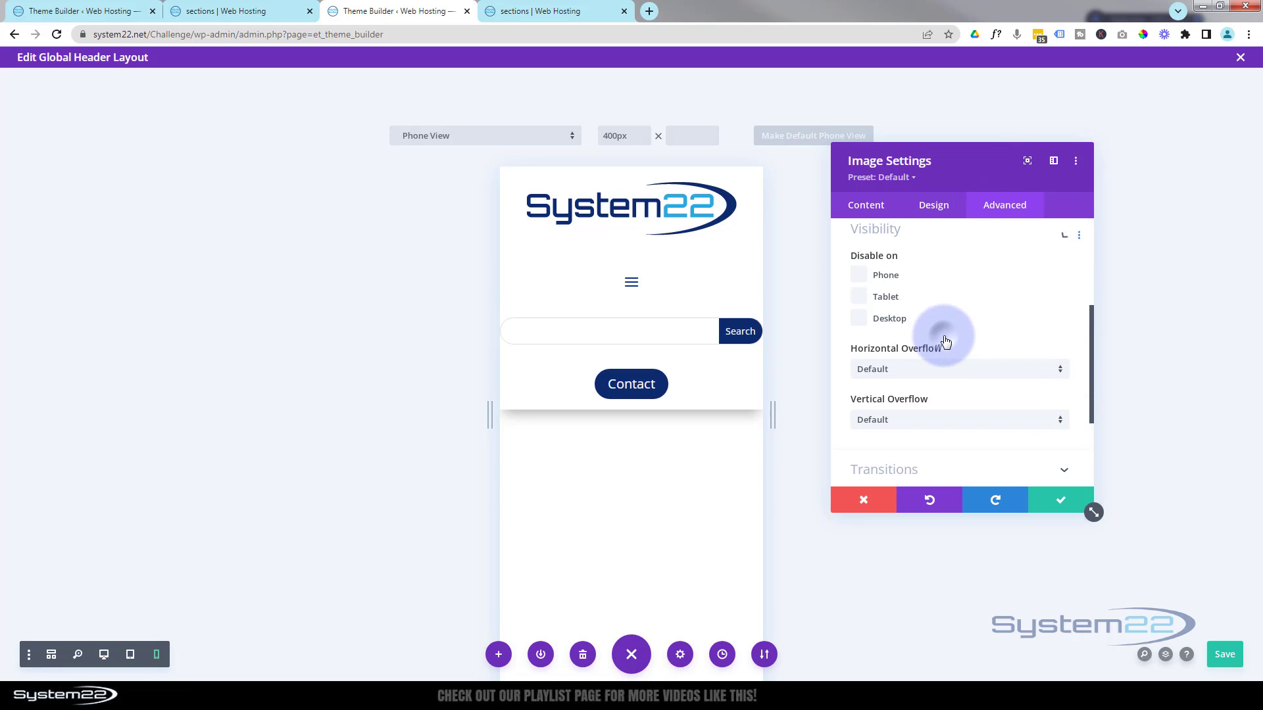
pyautogui.click(859, 283)
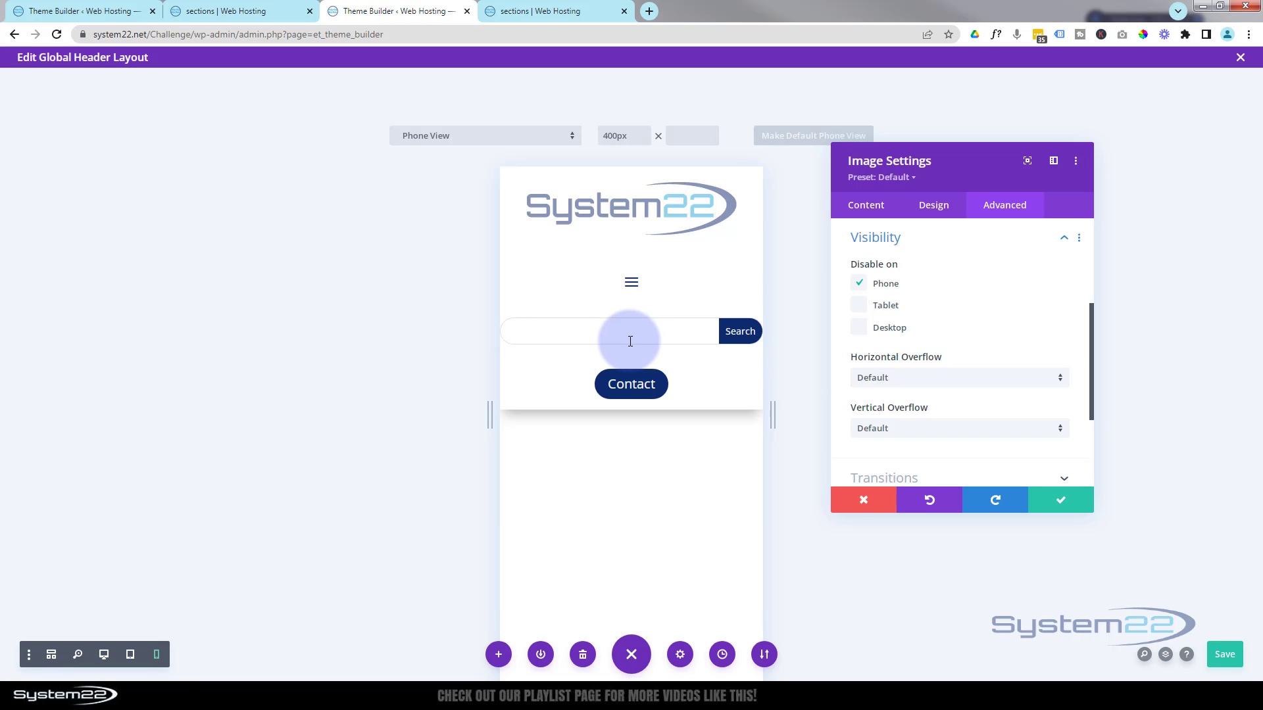
pyautogui.click(1062, 501)
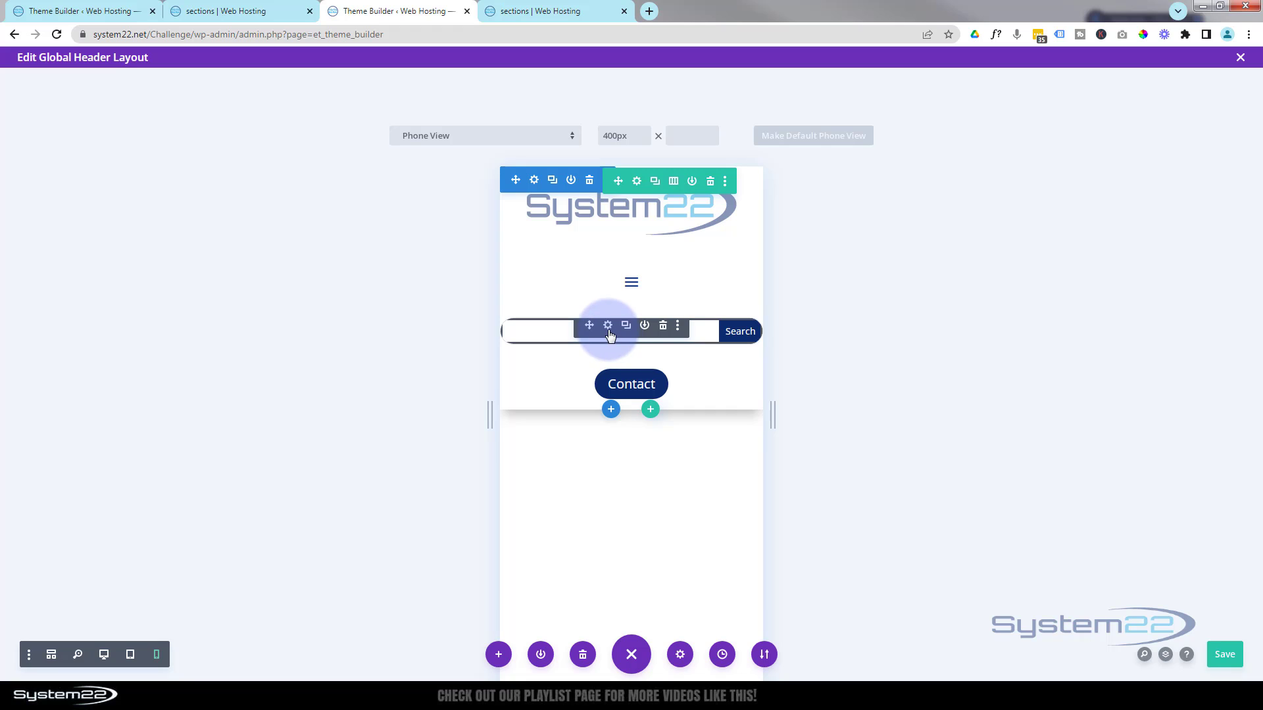
# Set the search module's phone width to 75% and save its settings
pyautogui.click(608, 327)
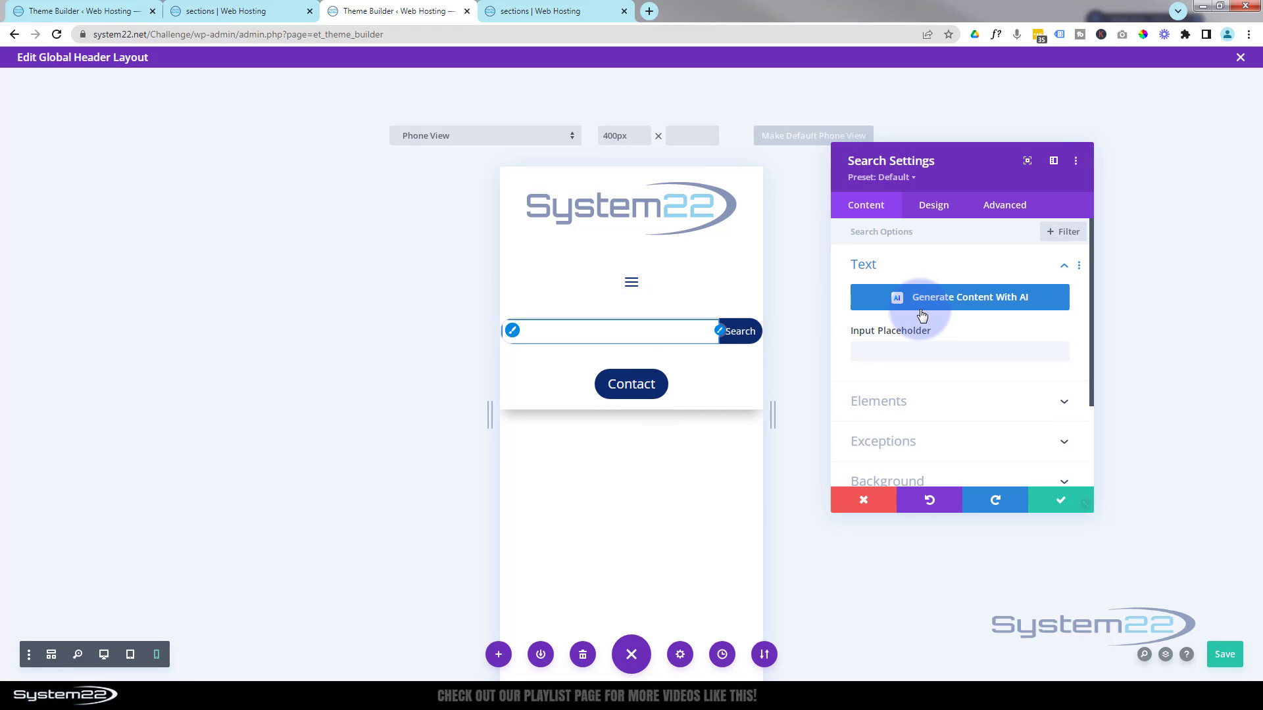
pyautogui.click(933, 205)
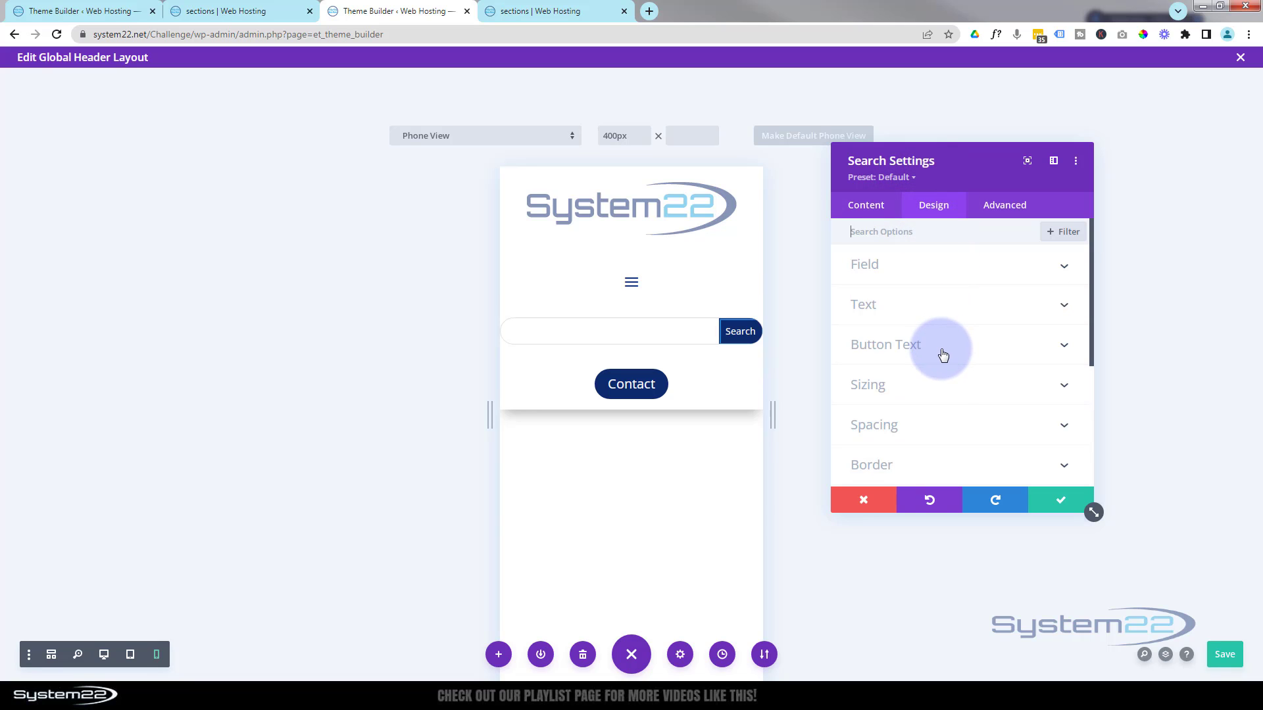
pyautogui.click(945, 385)
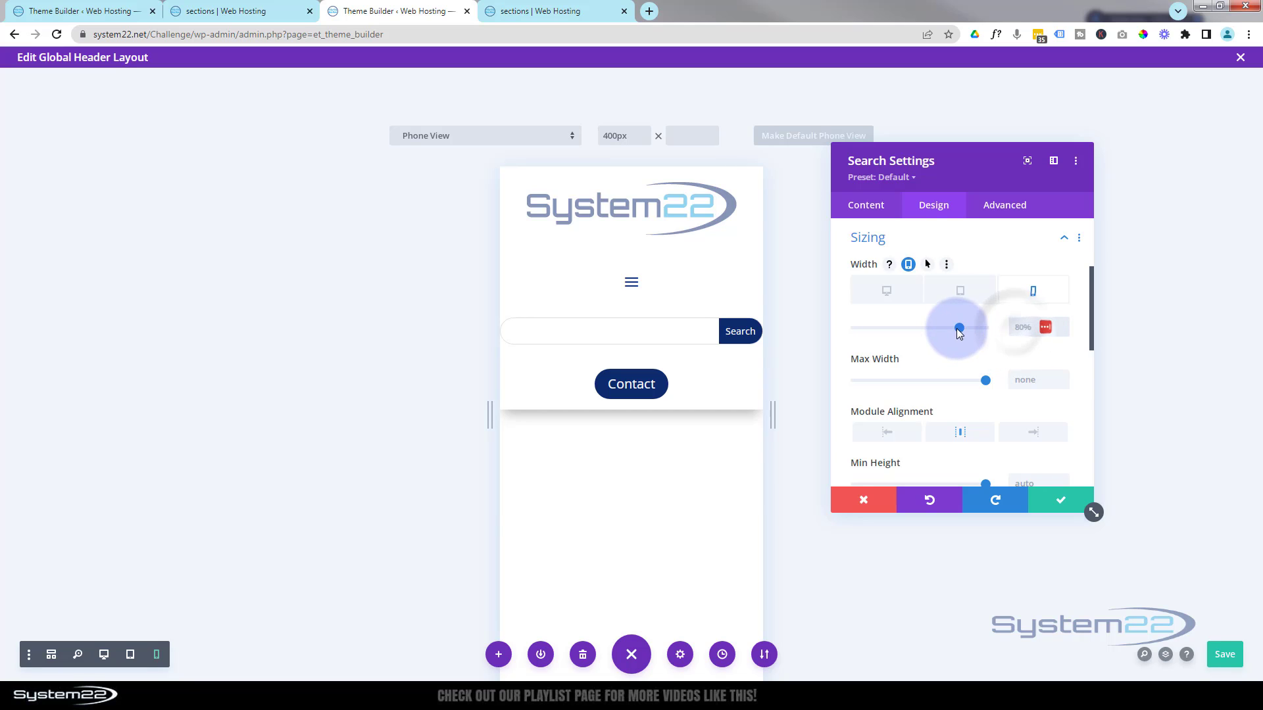
pyautogui.moveTo(960, 328); pyautogui.dragTo(954, 326)
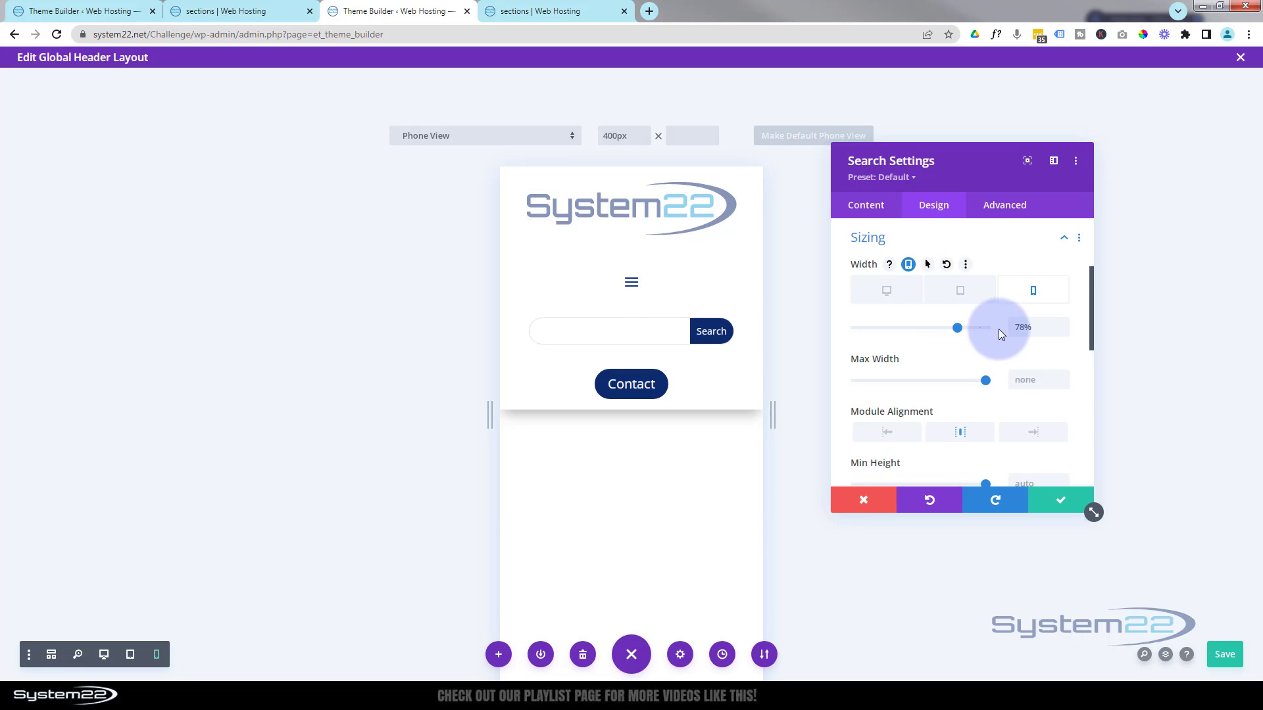
pyautogui.moveTo(1019, 327); pyautogui.dragTo(1024, 329)
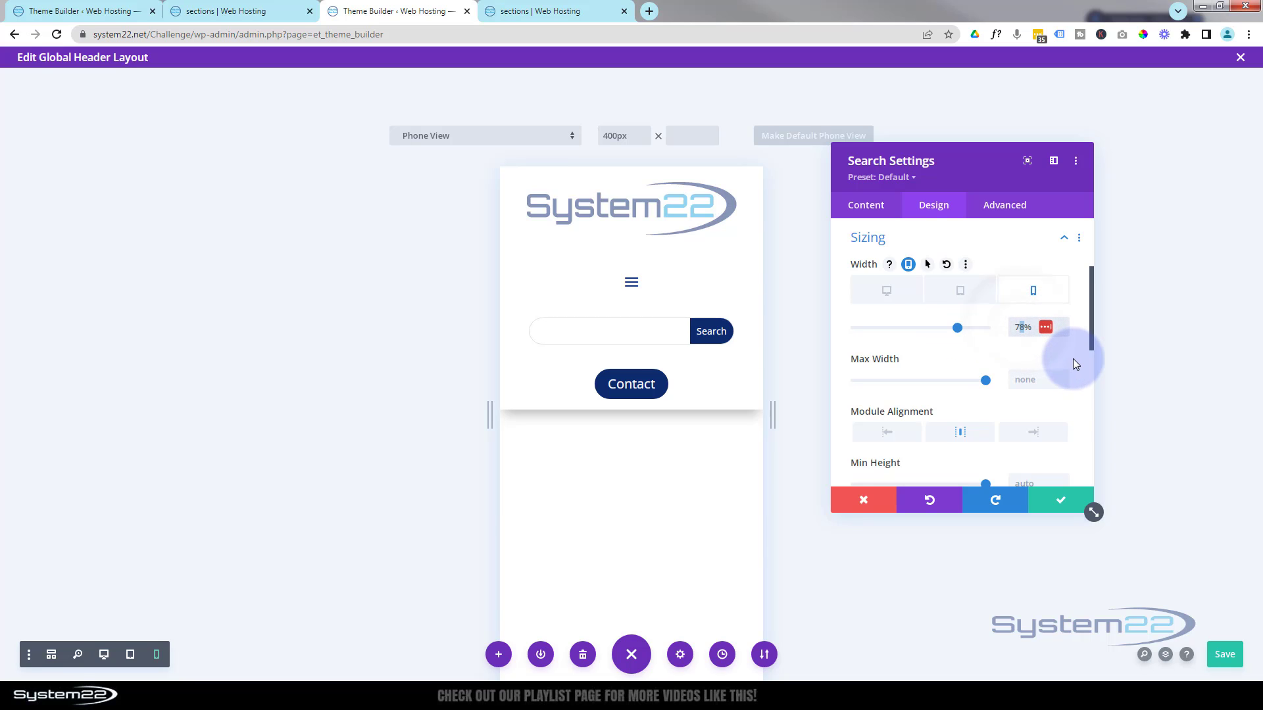
pyautogui.write('5')
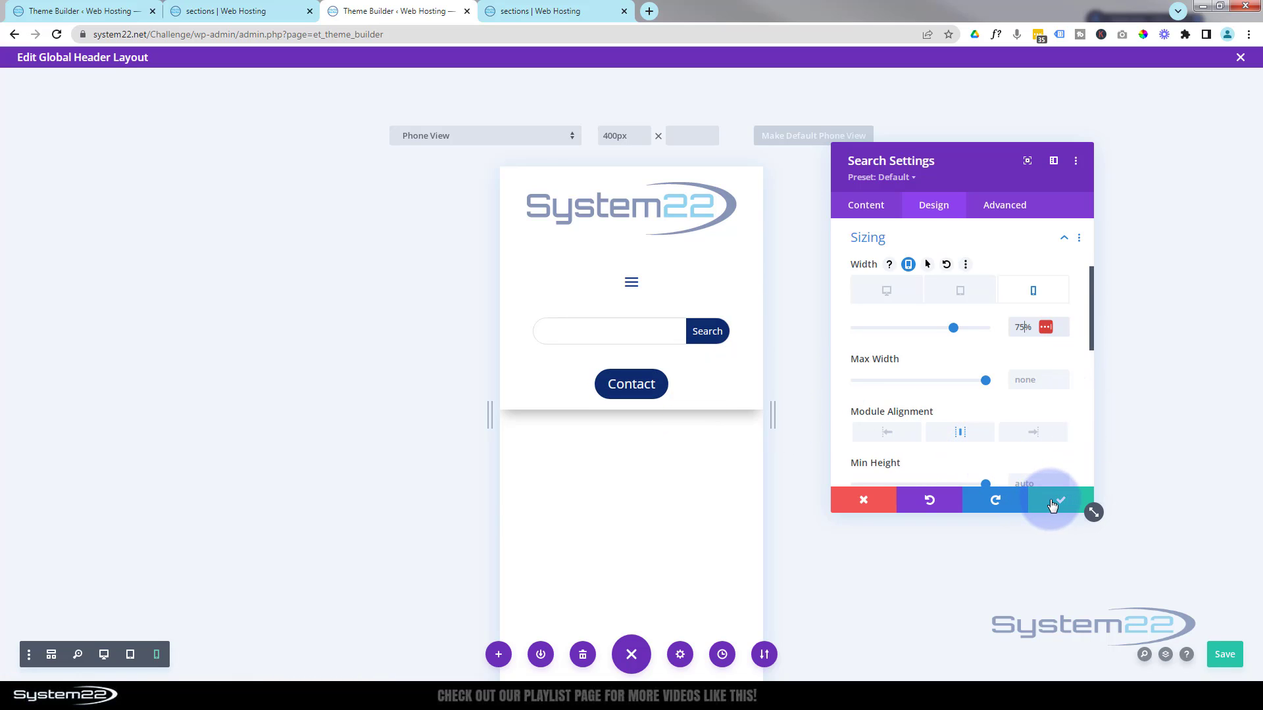
pyautogui.click(1052, 503)
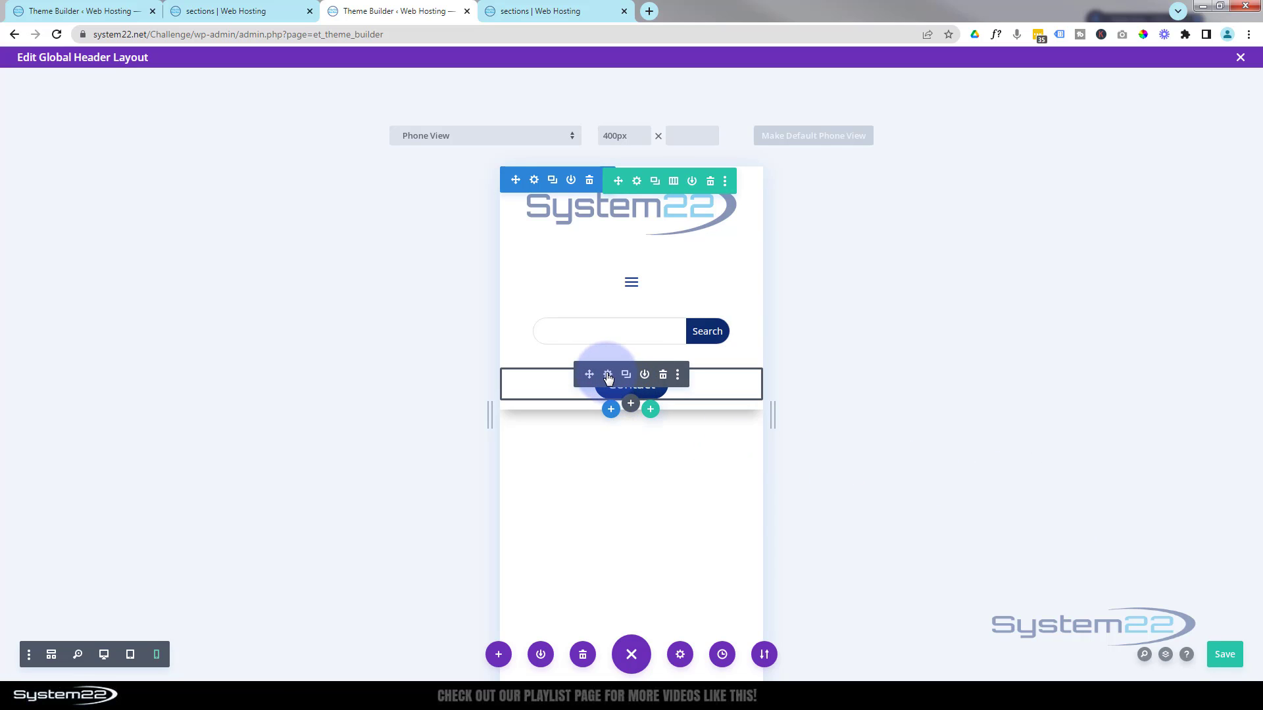
# Disable the Contact button on phones and save the button settings
pyautogui.click(607, 375)
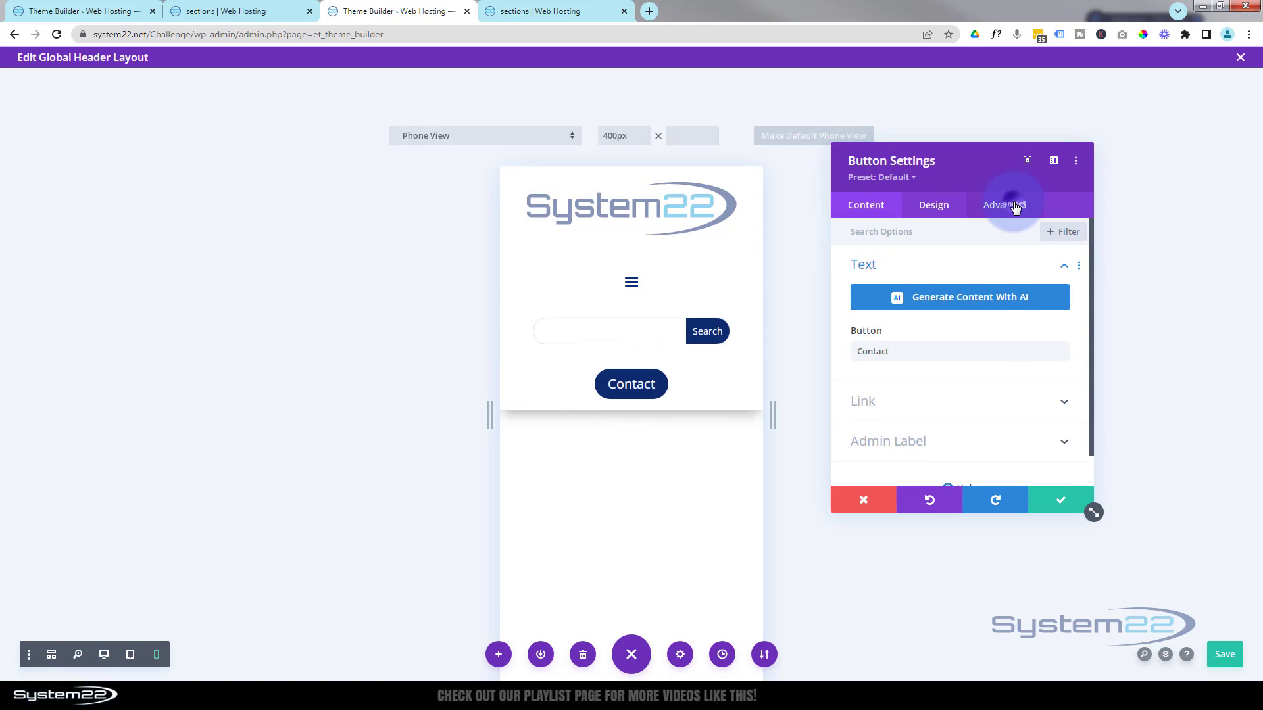
pyautogui.click(1014, 206)
pyautogui.click(964, 426)
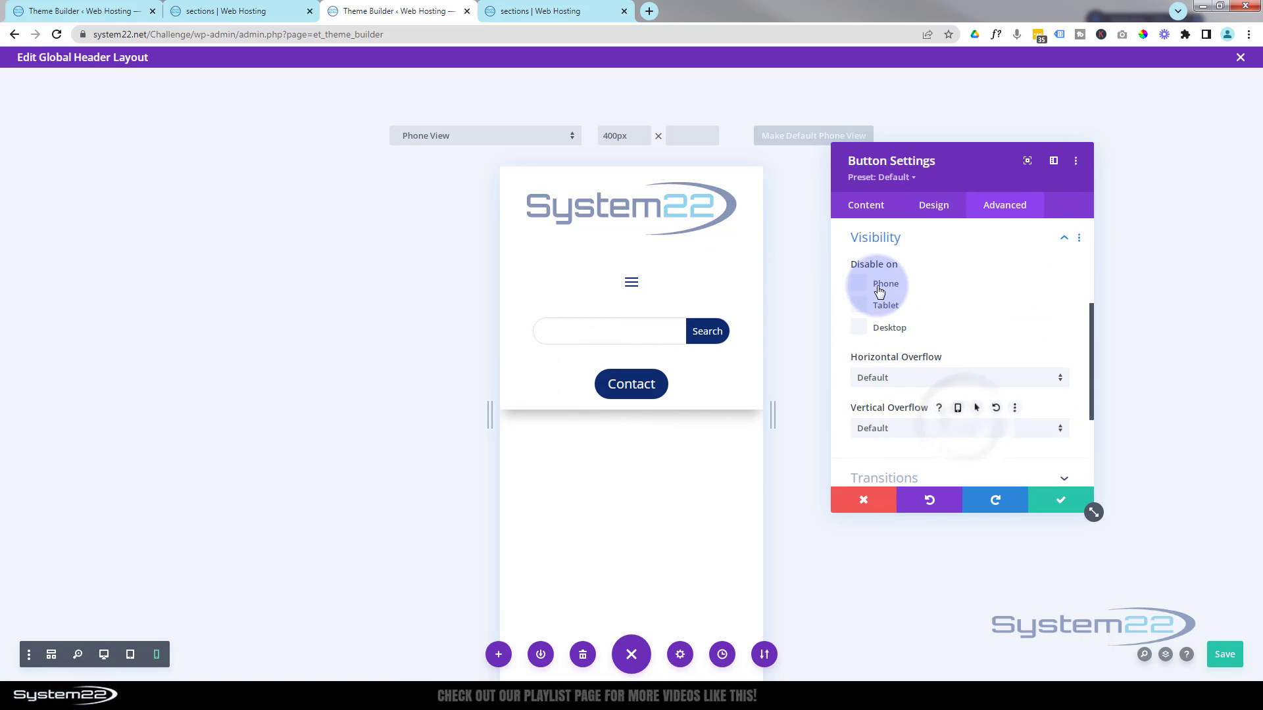
pyautogui.click(856, 282)
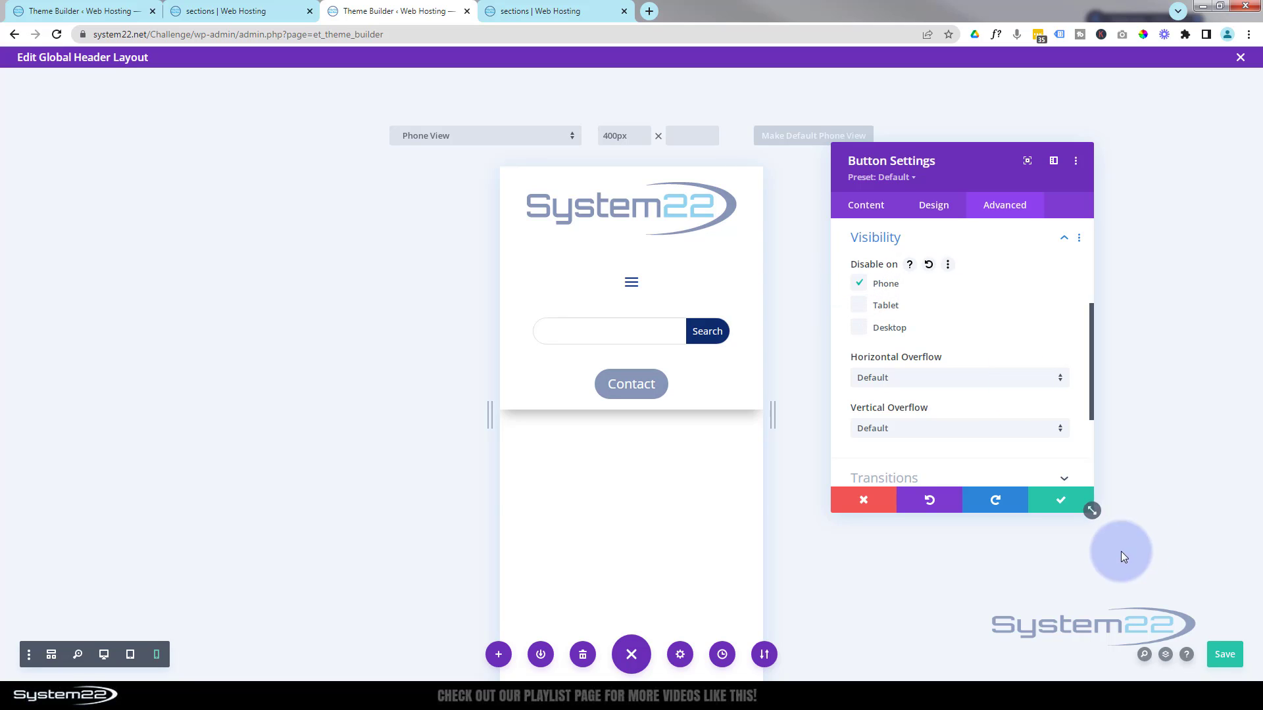
pyautogui.click(1066, 501)
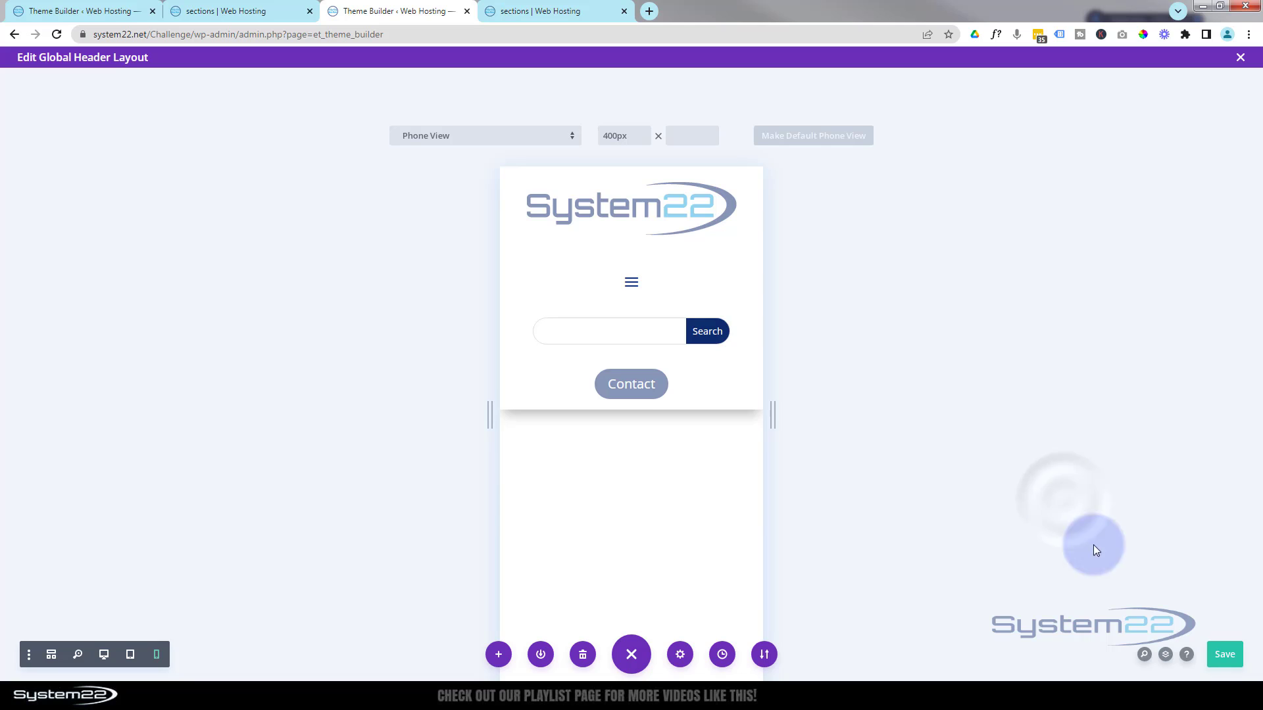
# Save the global header layout, close its editor and save the Theme Builder changes
pyautogui.click(1223, 655)
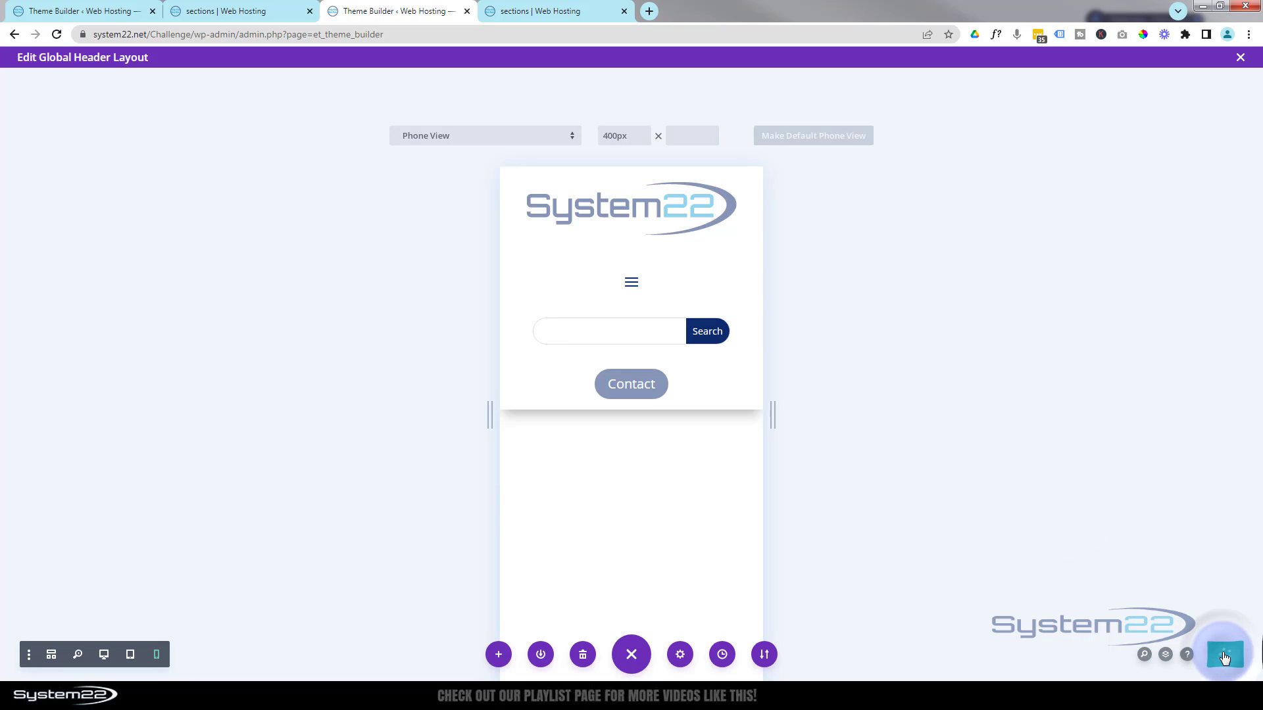
pyautogui.click(1241, 58)
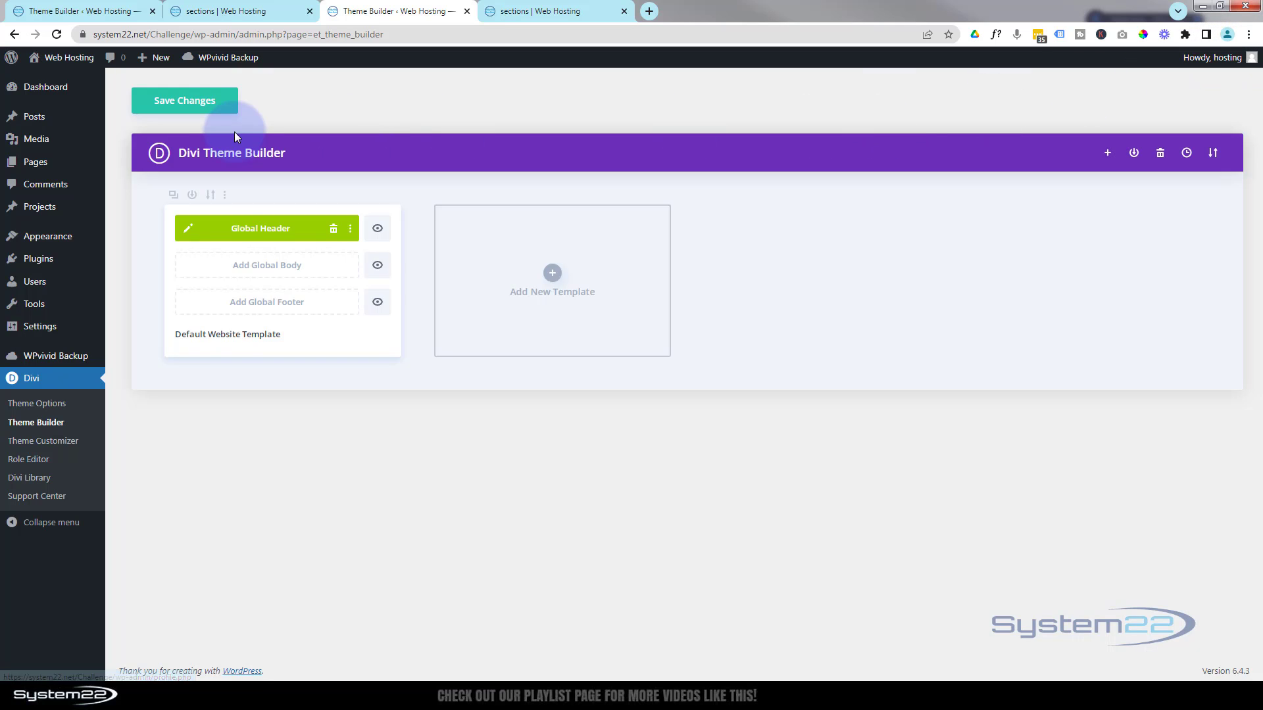
pyautogui.click(179, 102)
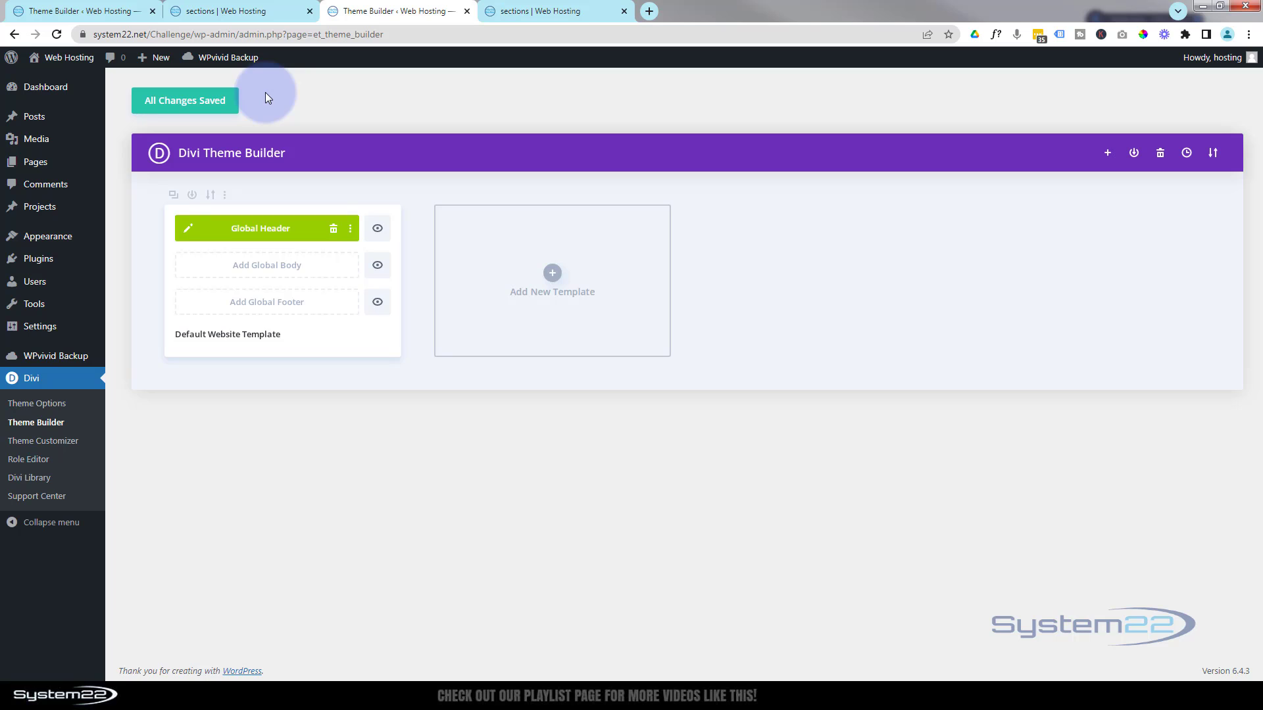
# Switch to the sections page, save it as a draft and exit the visual builder
pyautogui.click(569, 7)
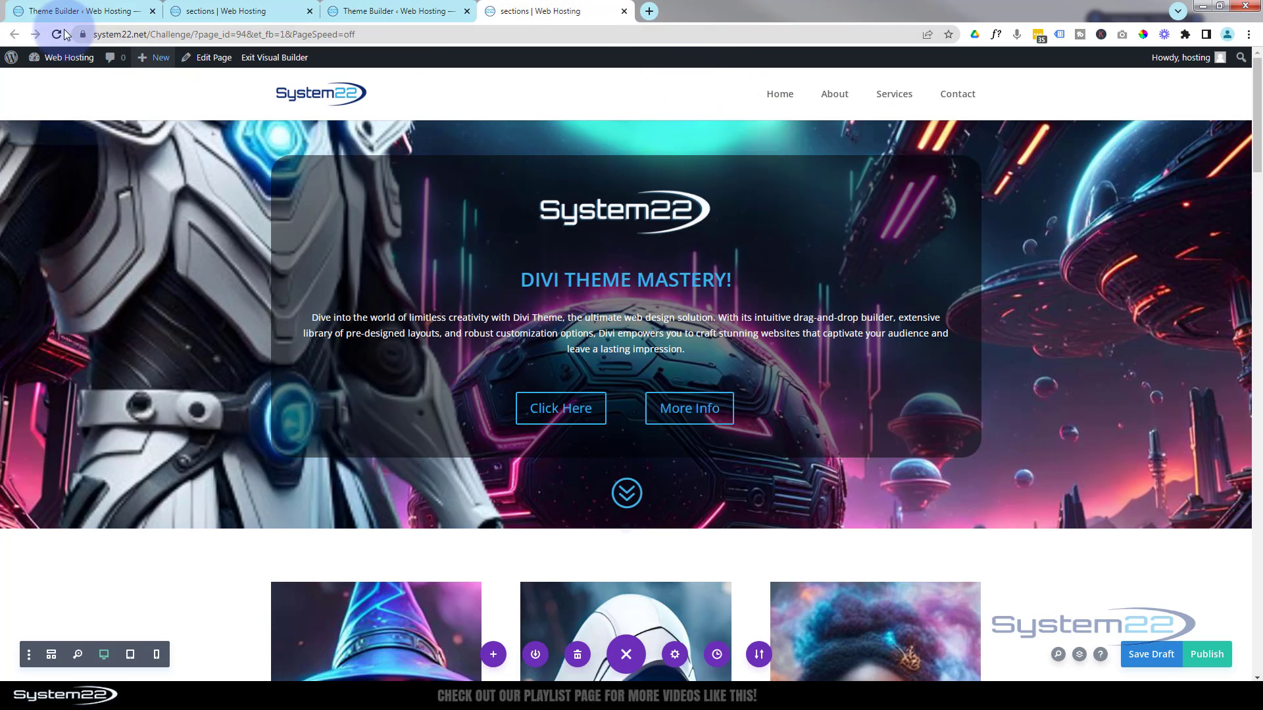
pyautogui.click(1150, 655)
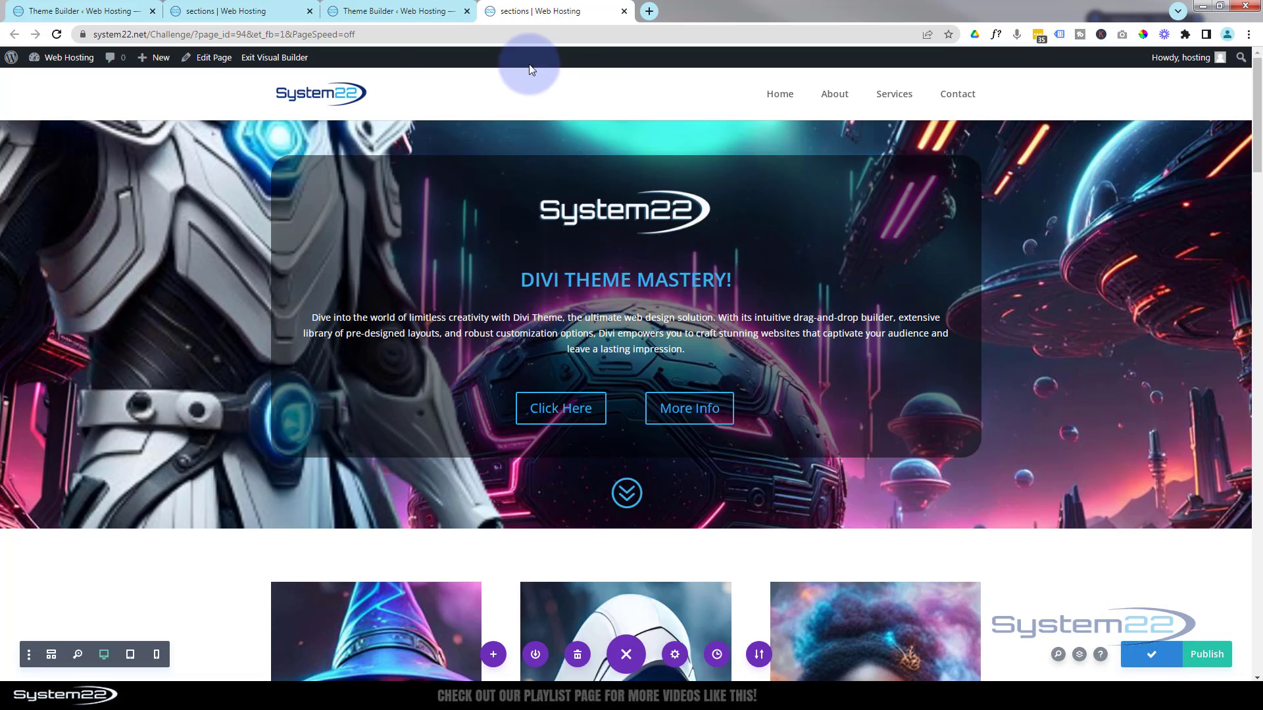
pyautogui.click(280, 59)
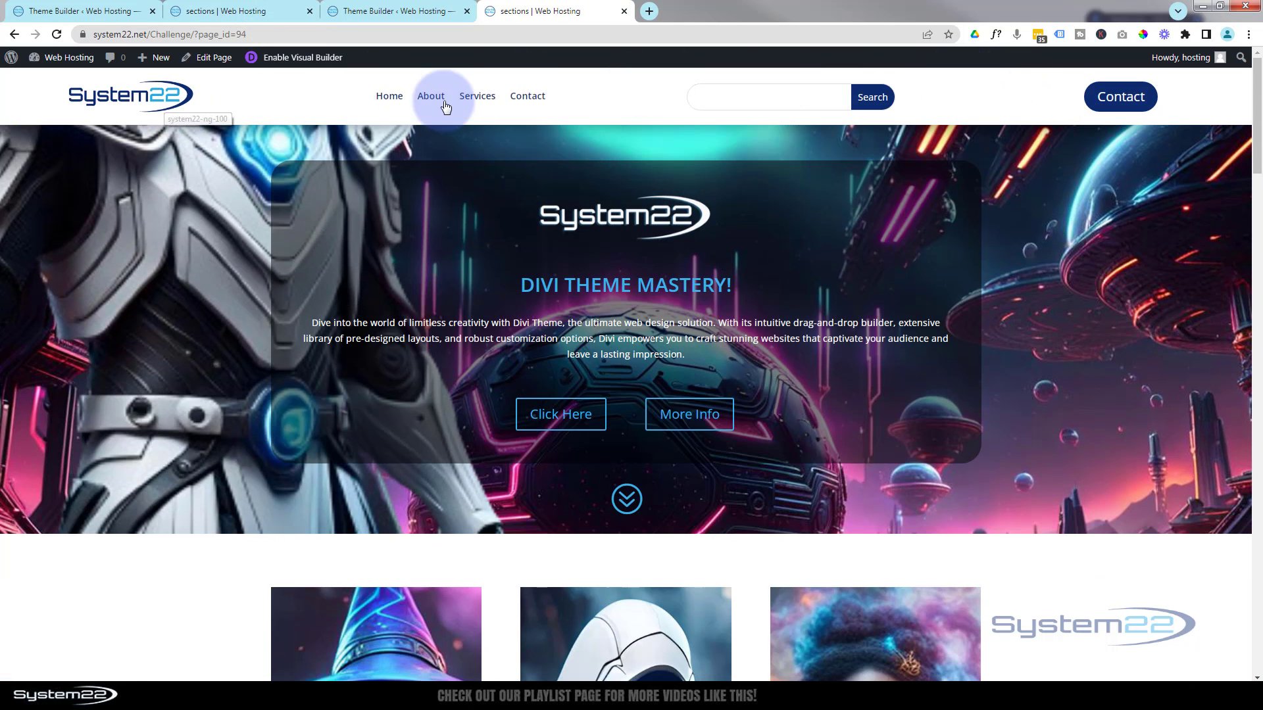
# Check the live header's search field on desktop and its expanding hamburger menu in iPad Air device emulation
pyautogui.click(804, 103)
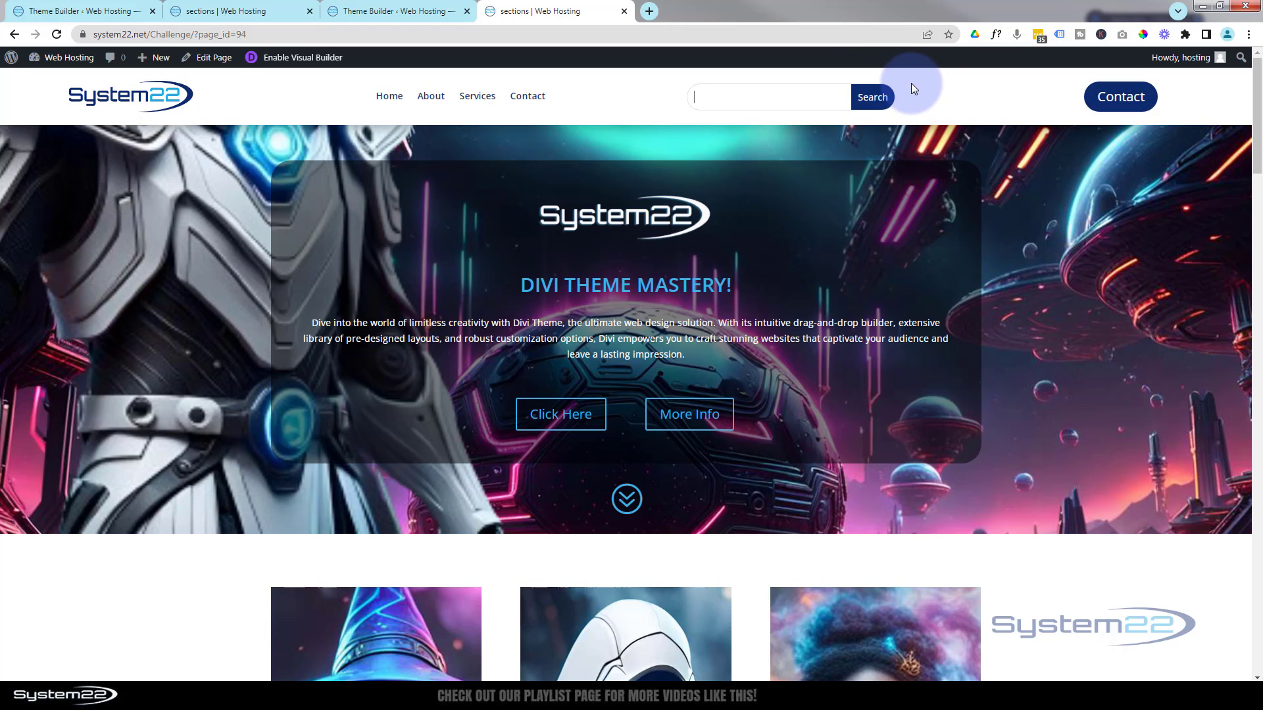
pyautogui.hotkey('ctrl', 'shift', 'i')
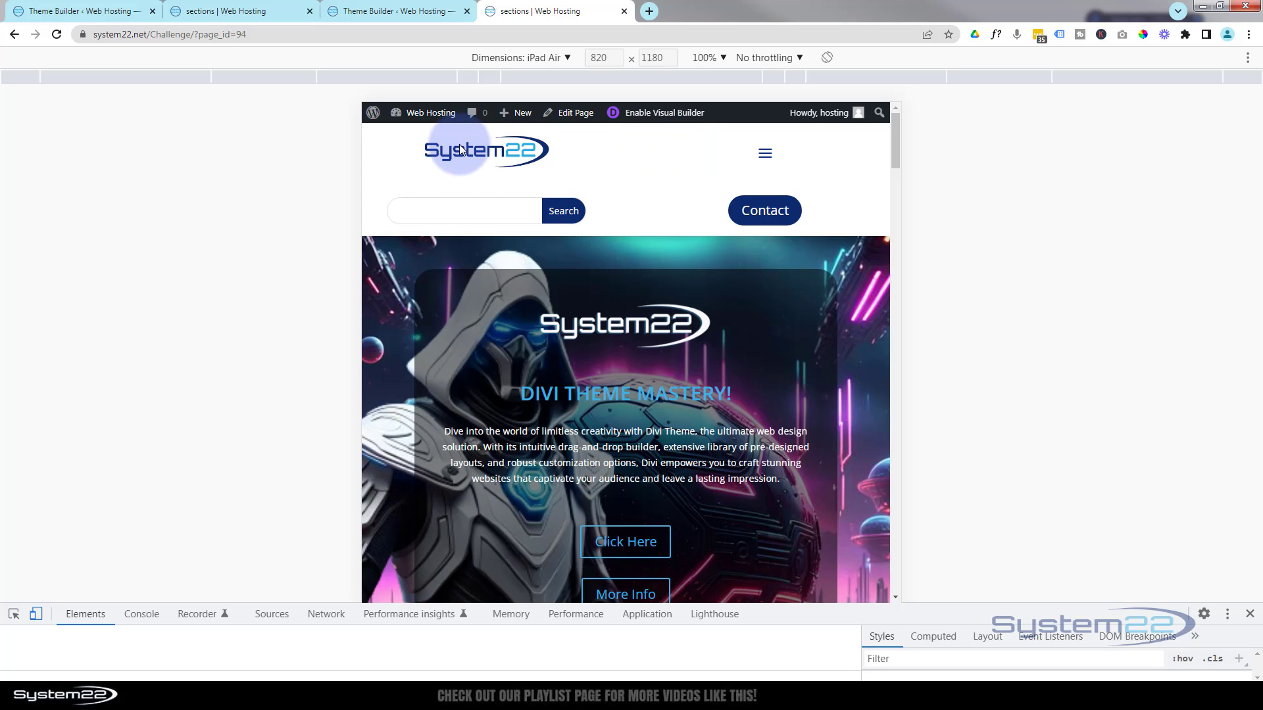
pyautogui.click(777, 158)
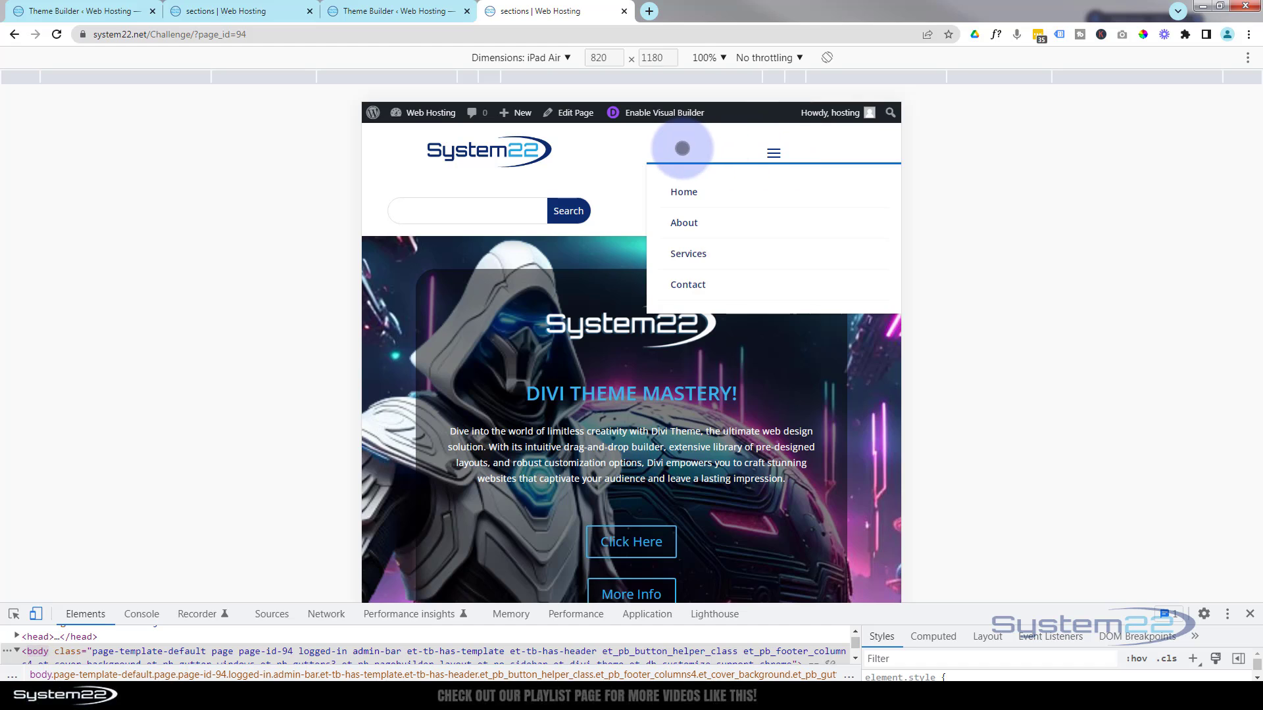
pyautogui.click(773, 154)
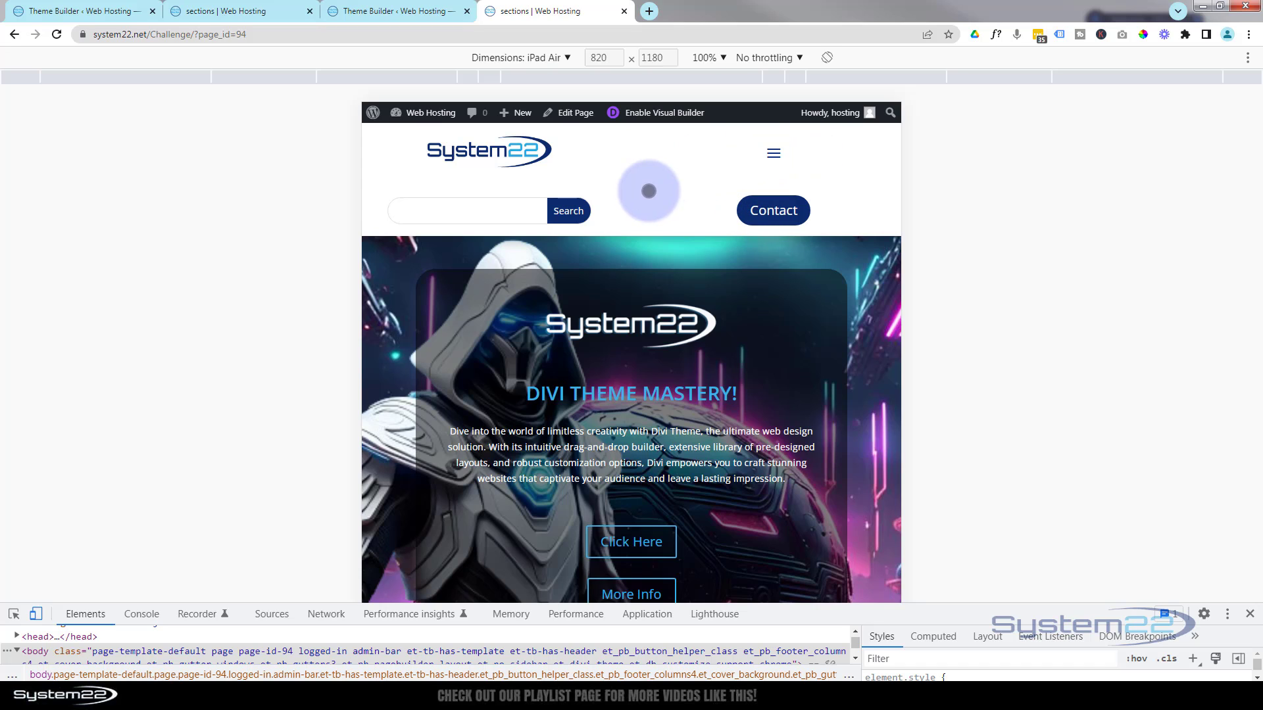
# Emulate an iPhone 12 Pro, check the header's hamburger menu and search field, and close the developer tools
pyautogui.click(550, 59)
pyautogui.click(523, 133)
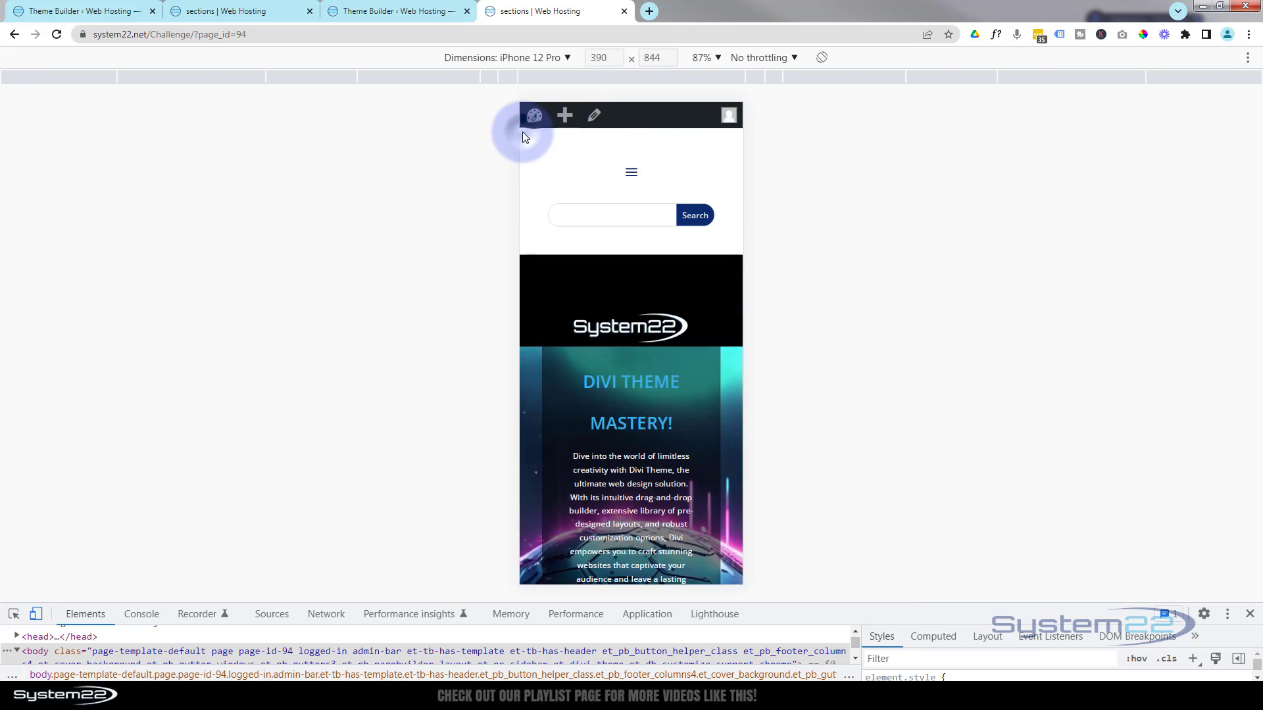
pyautogui.click(631, 173)
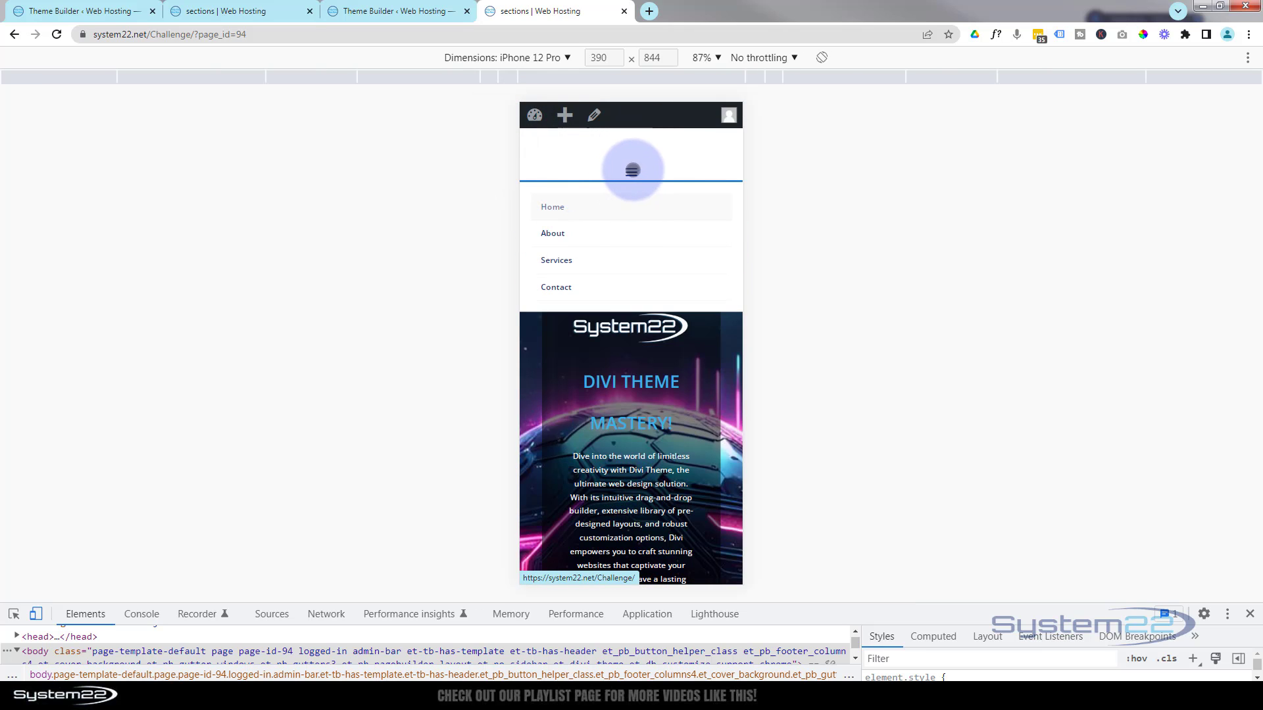
pyautogui.click(631, 170)
pyautogui.click(614, 221)
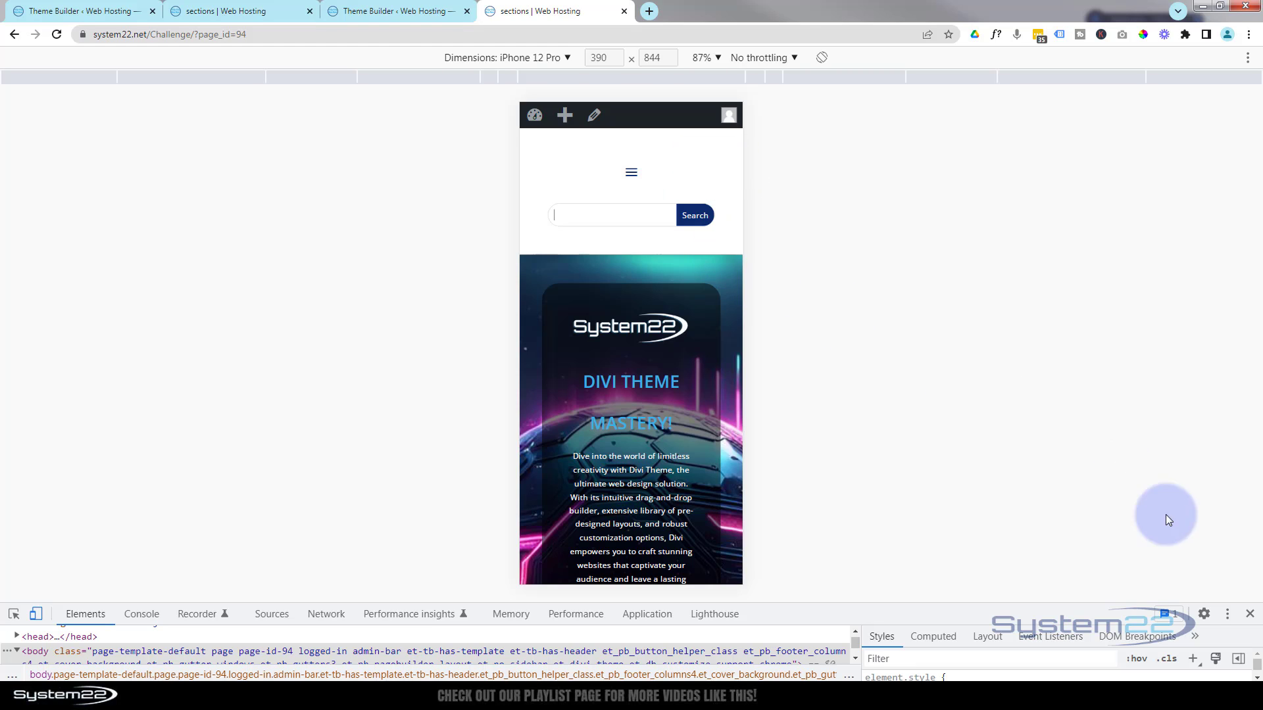
pyautogui.click(1250, 615)
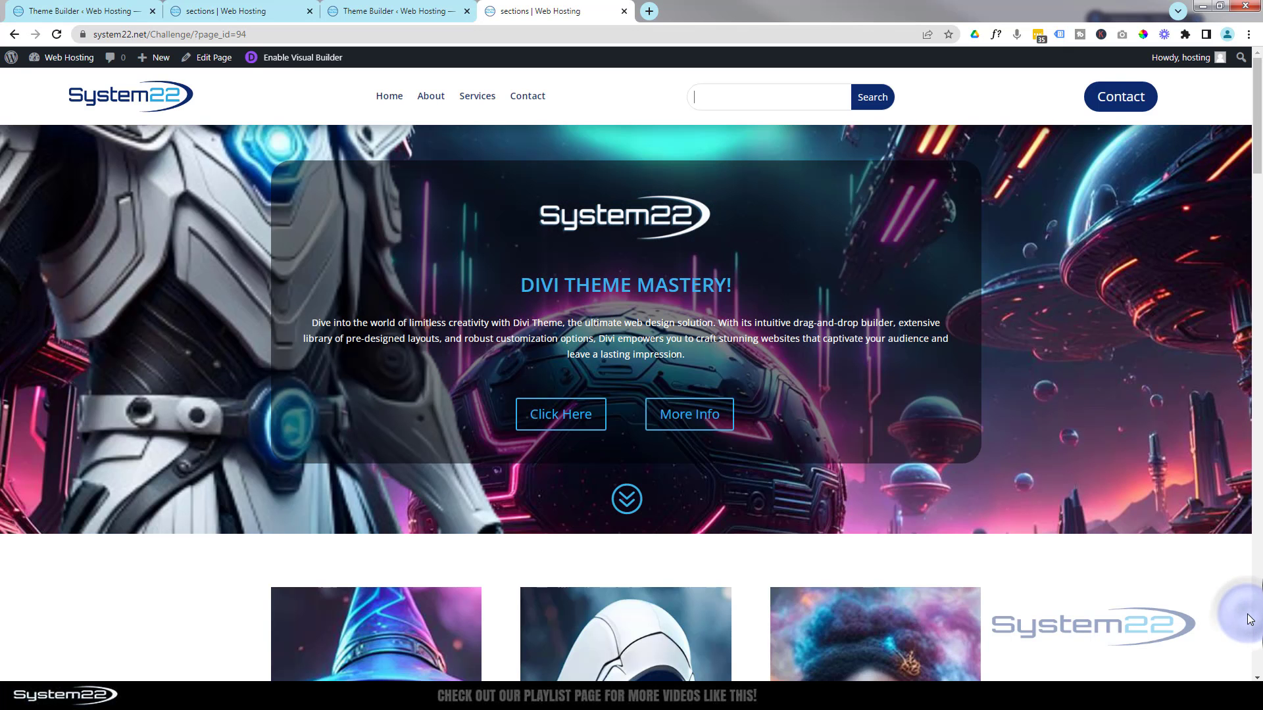